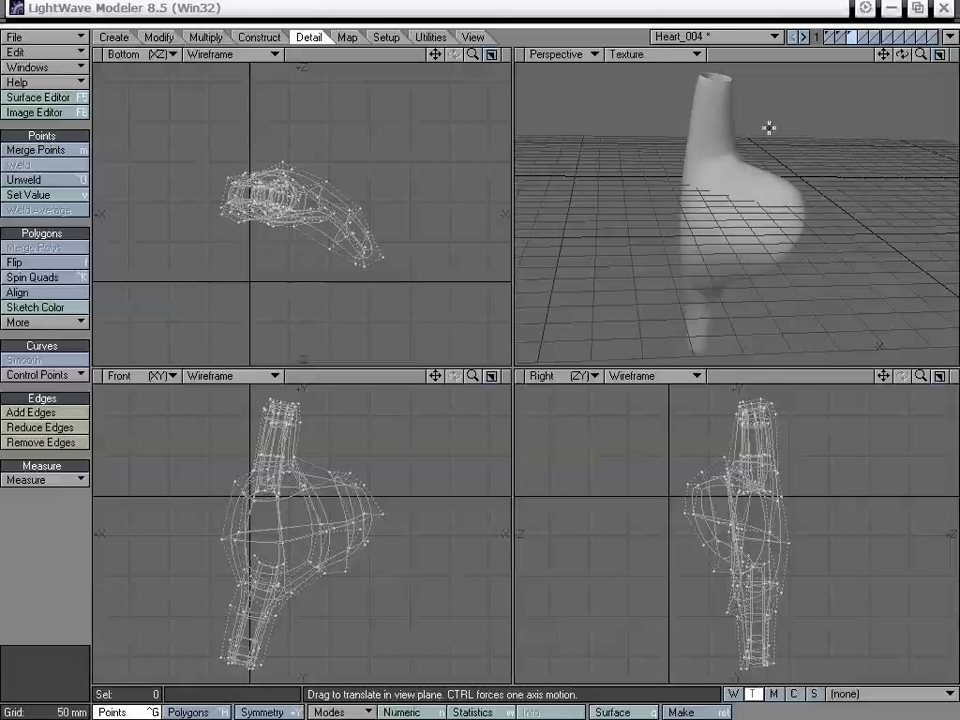
alt+drag(762, 143, 672, 237)
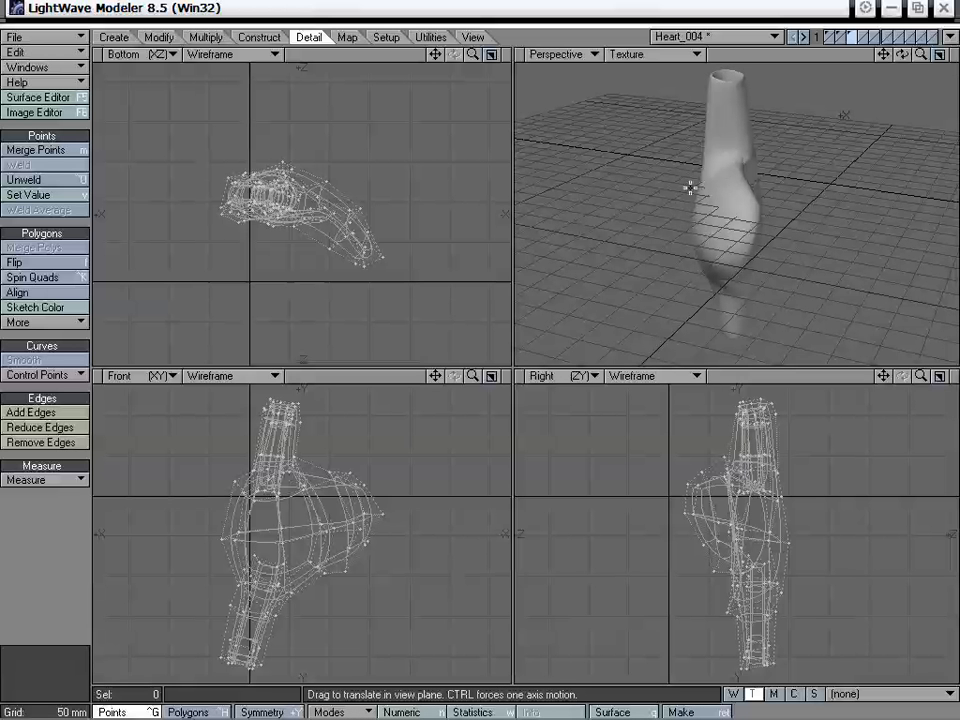
alt+drag(690, 188, 737, 246)
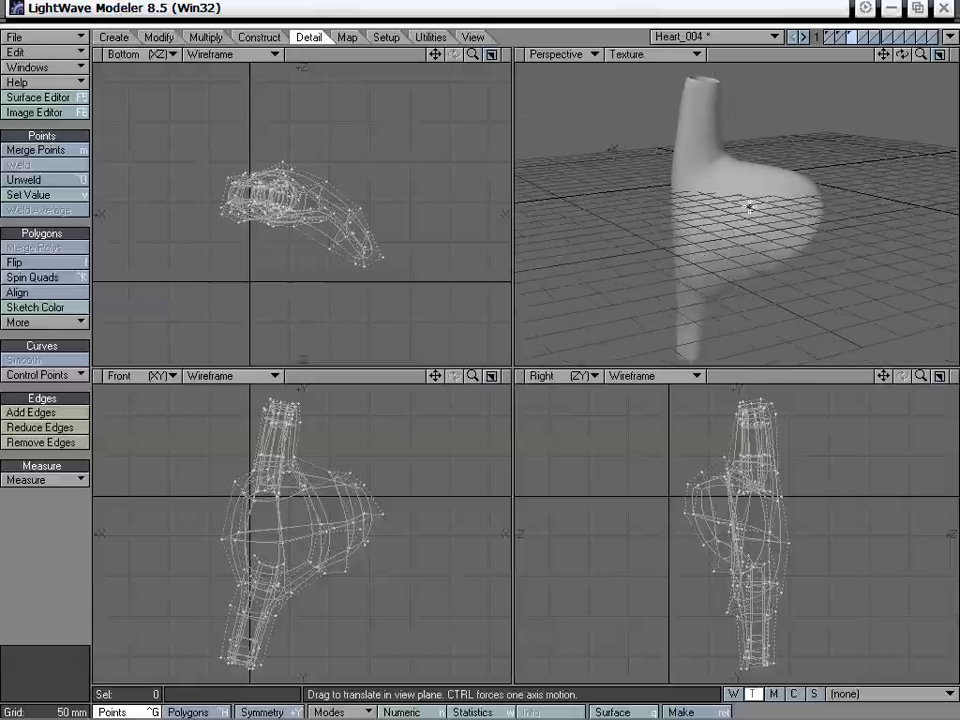
alt+drag(745, 207, 829, 219)
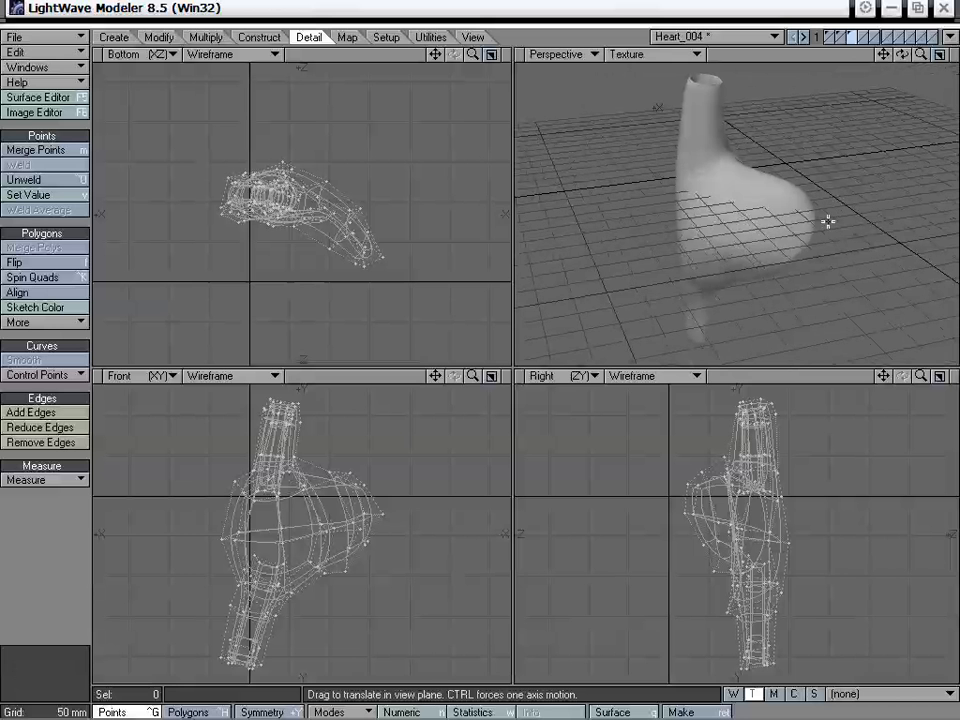
alt+drag(811, 208, 782, 203)
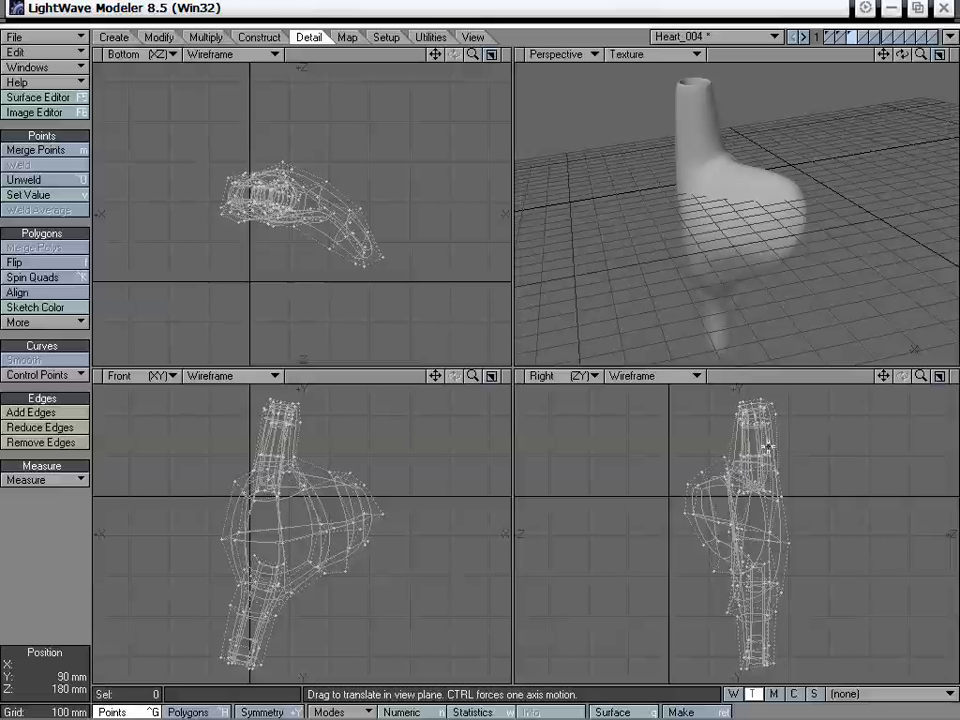
Create a new relative endomorph named Morph_003_UV.
click(780, 700)
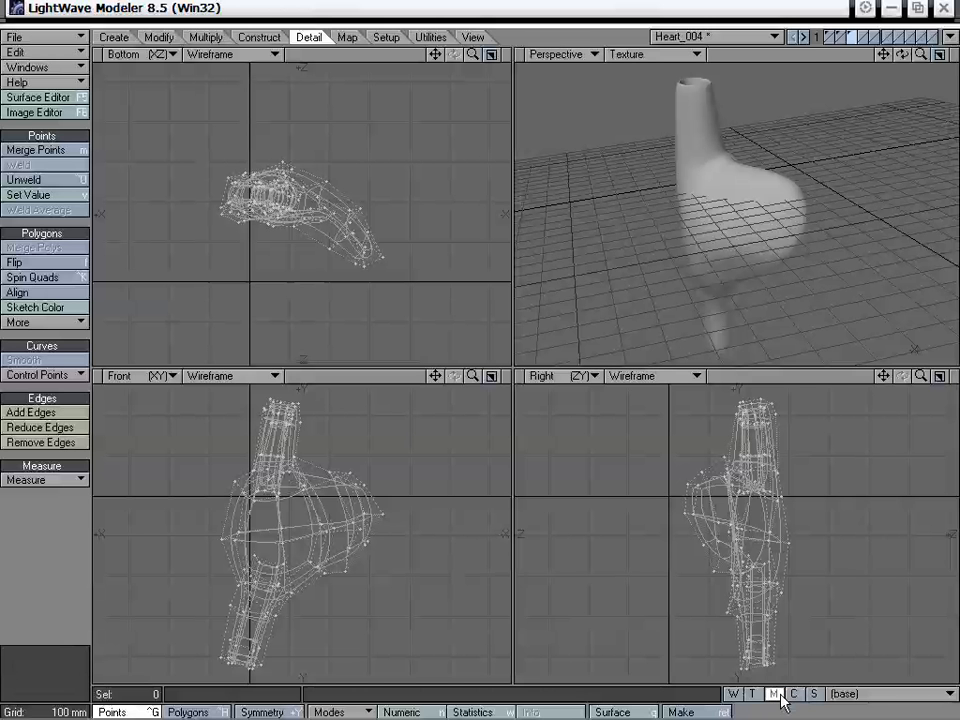
click(852, 693)
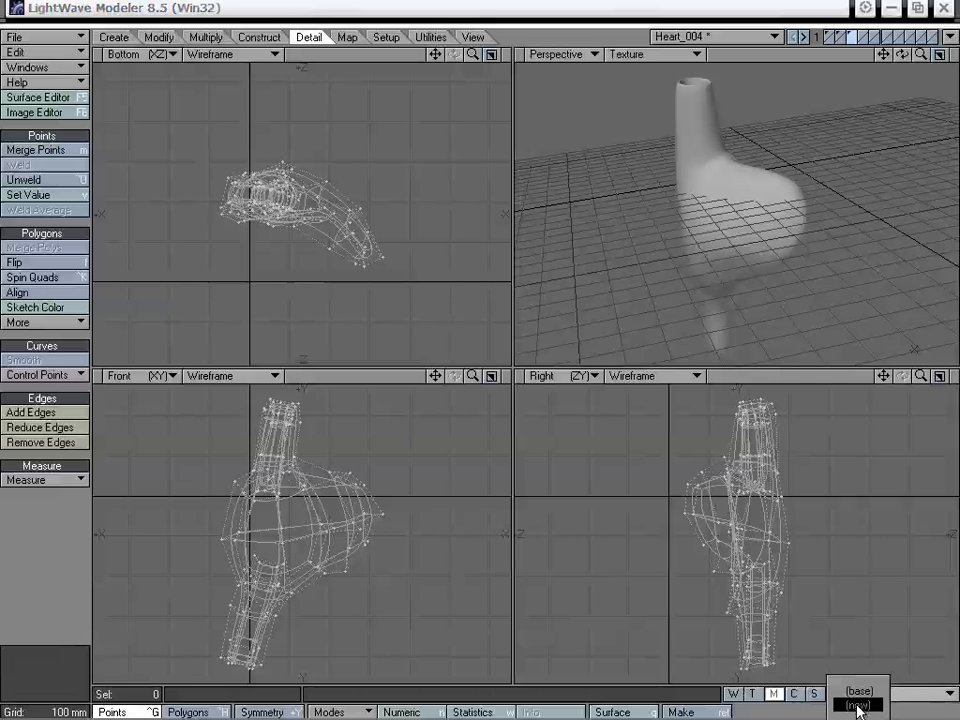
click(857, 706)
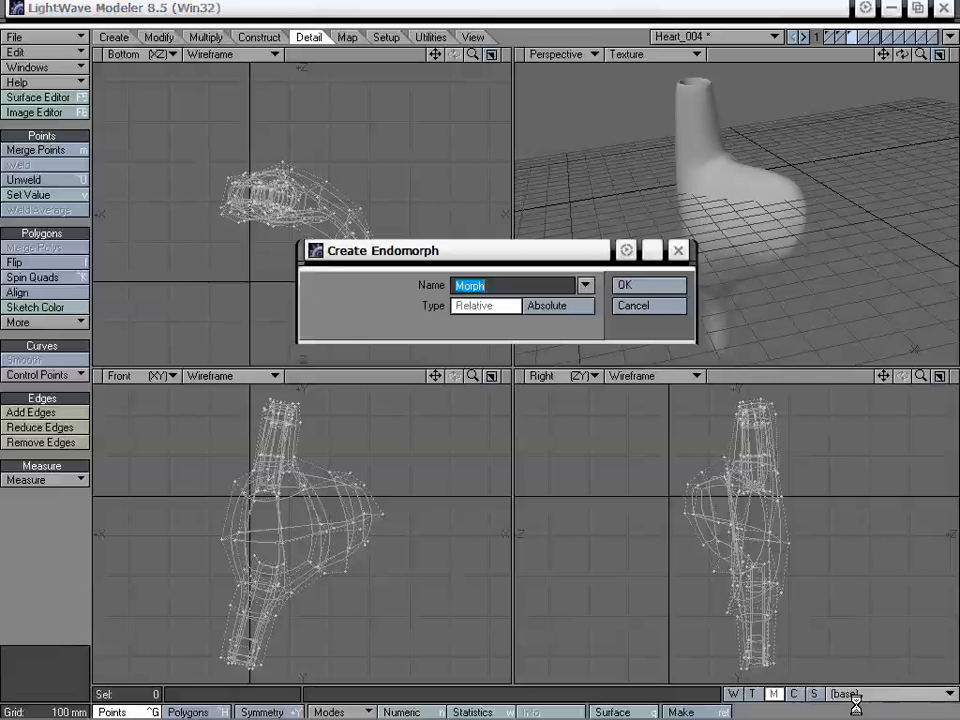
click(512, 286)
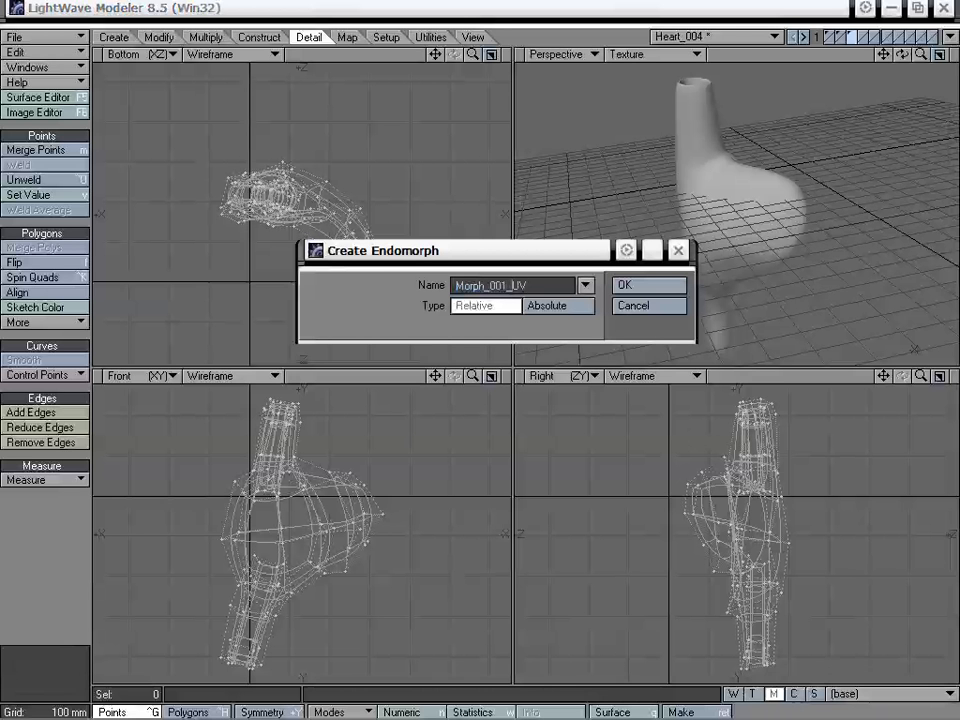
key(BackSpace)
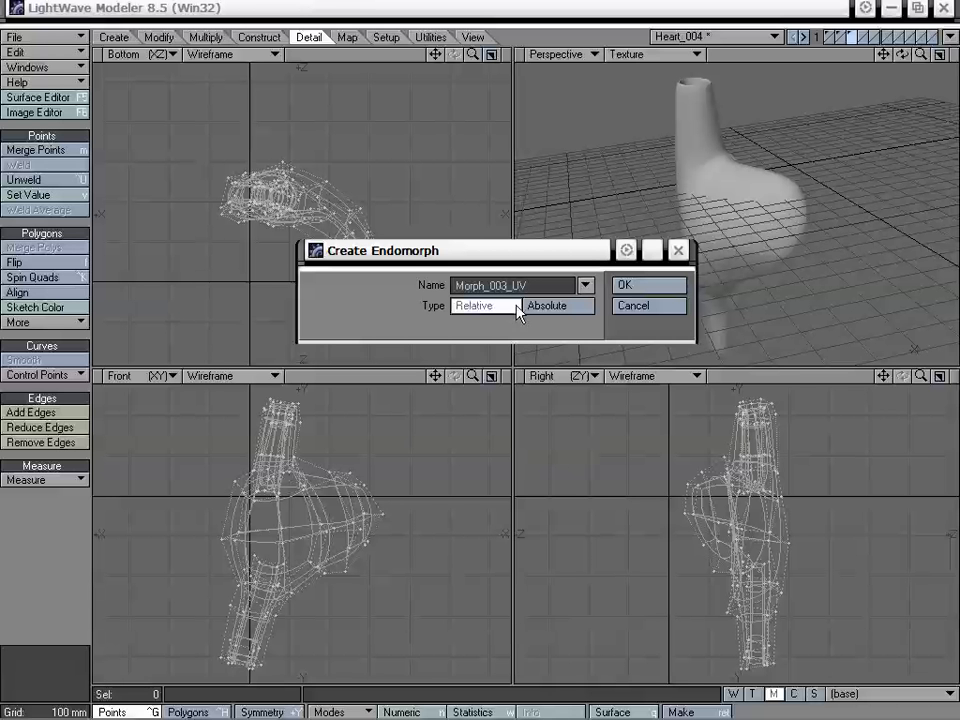
click(645, 285)
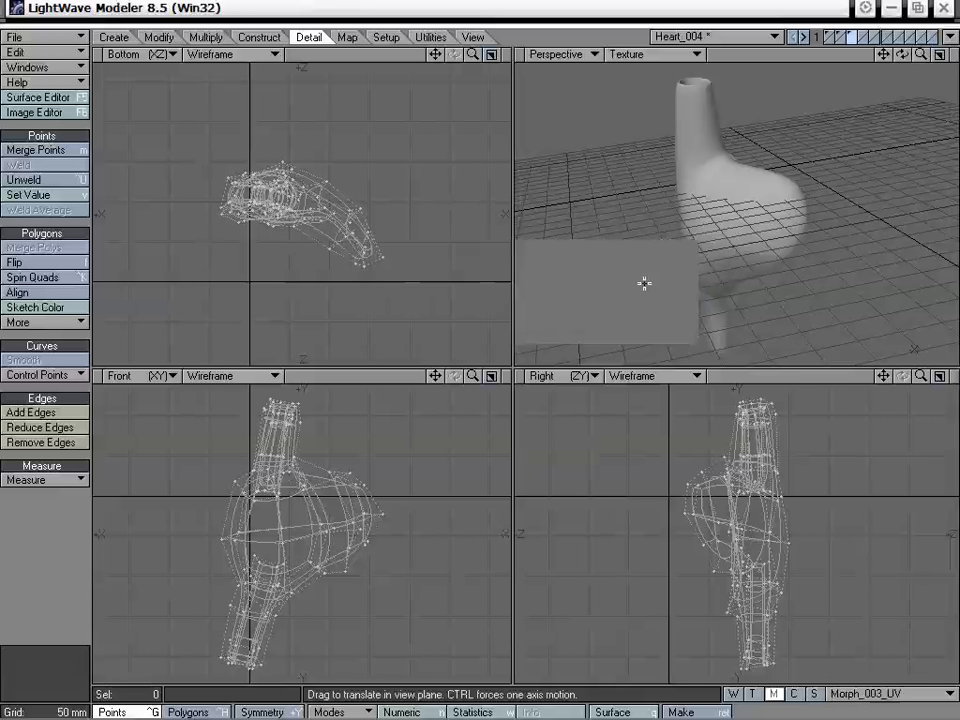
Select a vertical strip of outer polygons running along the heart's side from the upper tube to the lower tube.
alt+drag(763, 242, 777, 135)
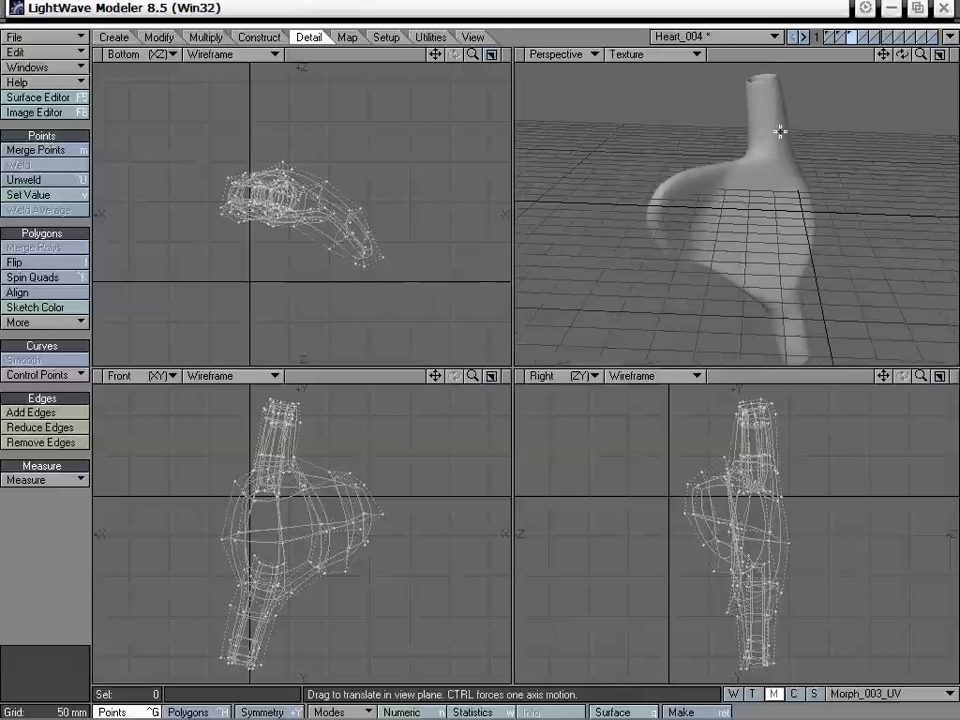
key(space)
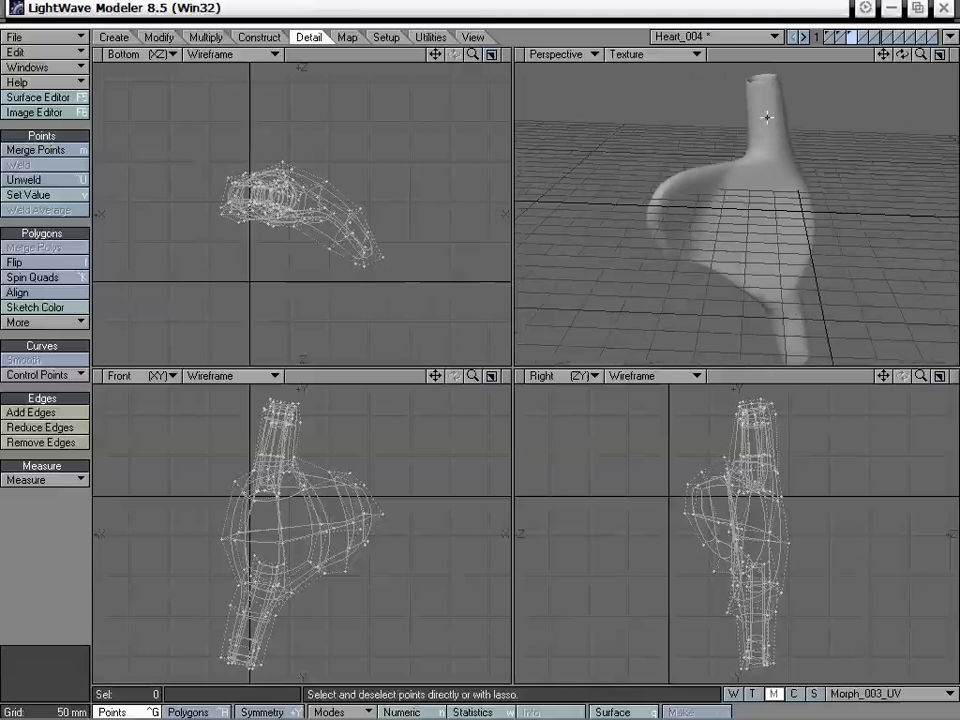
key(ctrl+h)
mouse_move(767, 116)
mouse_down()
mouse_move(760, 97)
mouse_move(763, 150)
mouse_move(748, 228)
mouse_move(793, 350)
mouse_up()
mouse_move(807, 215)
alt+mouse_down()
mouse_move(777, 220)
mouse_move(762, 92)
mouse_move(784, 231)
mouse_move(718, 182)
mouse_move(840, 199)
mouse_move(799, 208)
alt+mouse_up()
mouse_move(741, 300)
mouse_down()
mouse_move(737, 315)
mouse_move(764, 150)
mouse_move(765, 207)
mouse_up()
click(772, 132)
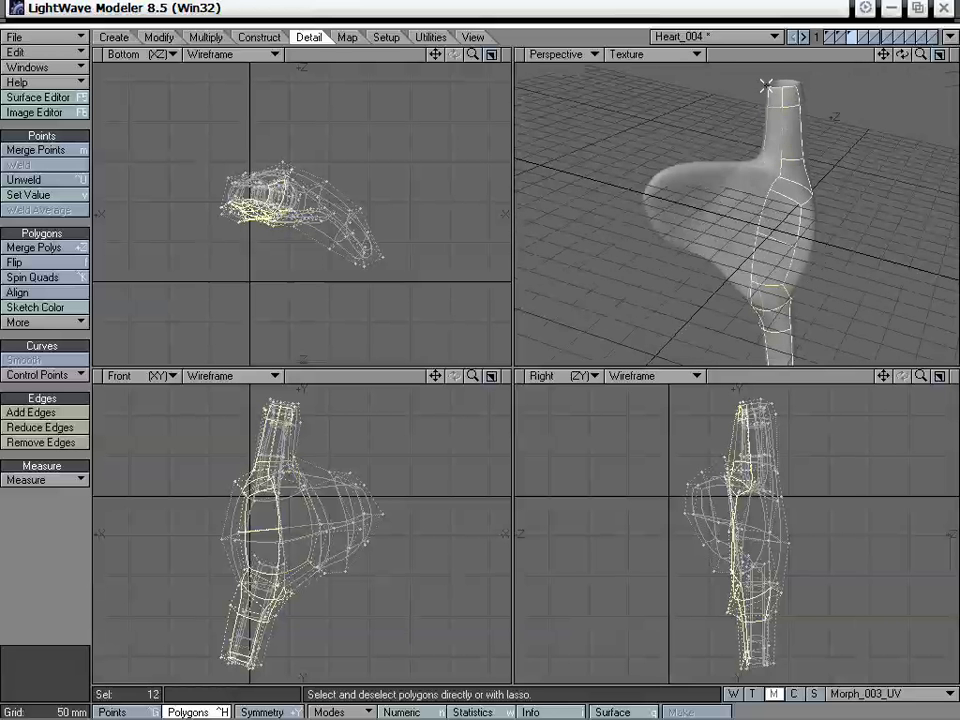
click(773, 97)
Extend the strip selection with the matching inner wall polygons of the upper and lower tubes.
alt+drag(780, 99, 766, 269)
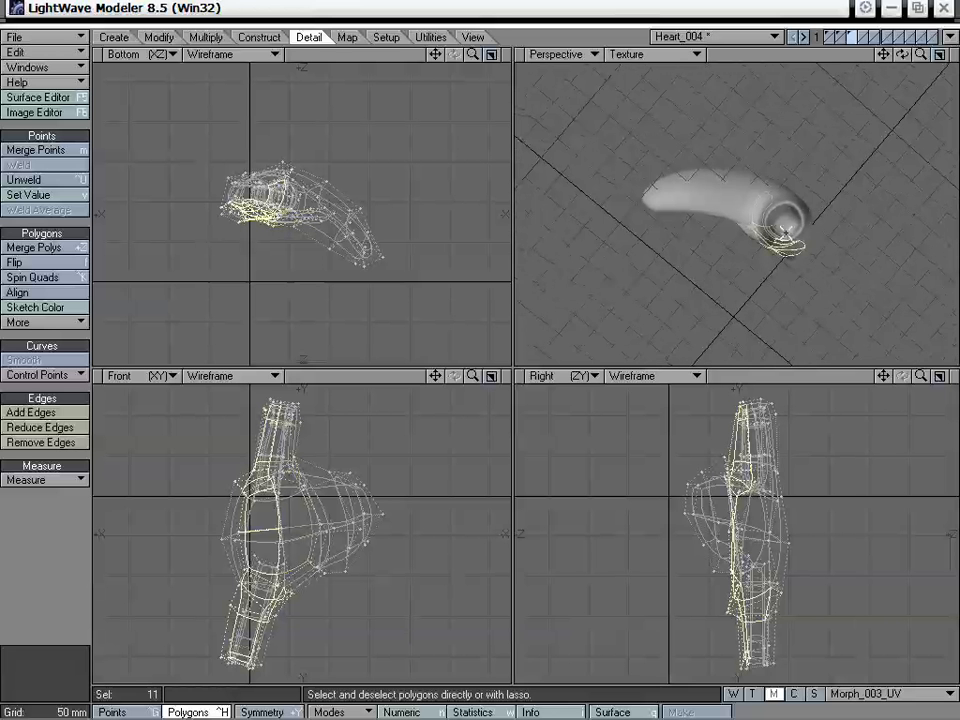
mouse_move(787, 222)
shift+mouse_down()
mouse_move(818, 296)
mouse_move(793, 257)
shift+mouse_up()
alt+drag(847, 307, 748, 82)
shift+click(760, 217)
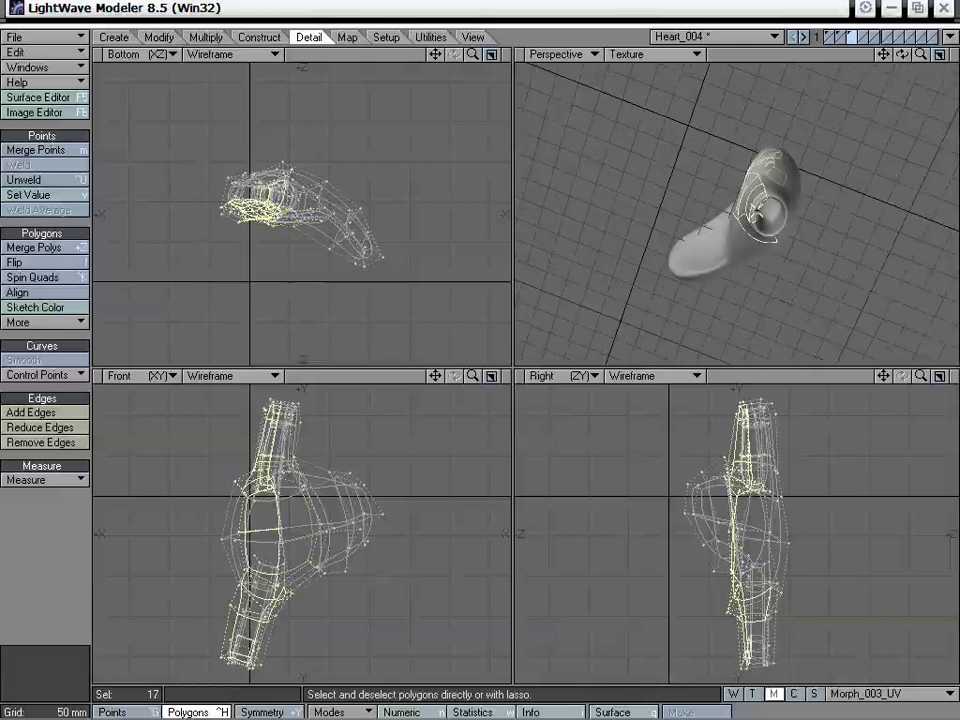
shift+click(758, 215)
mouse_move(758, 216)
alt+mouse_down()
mouse_move(838, 225)
mouse_move(835, 276)
mouse_move(800, 268)
mouse_move(761, 222)
alt+mouse_up()
click(850, 284)
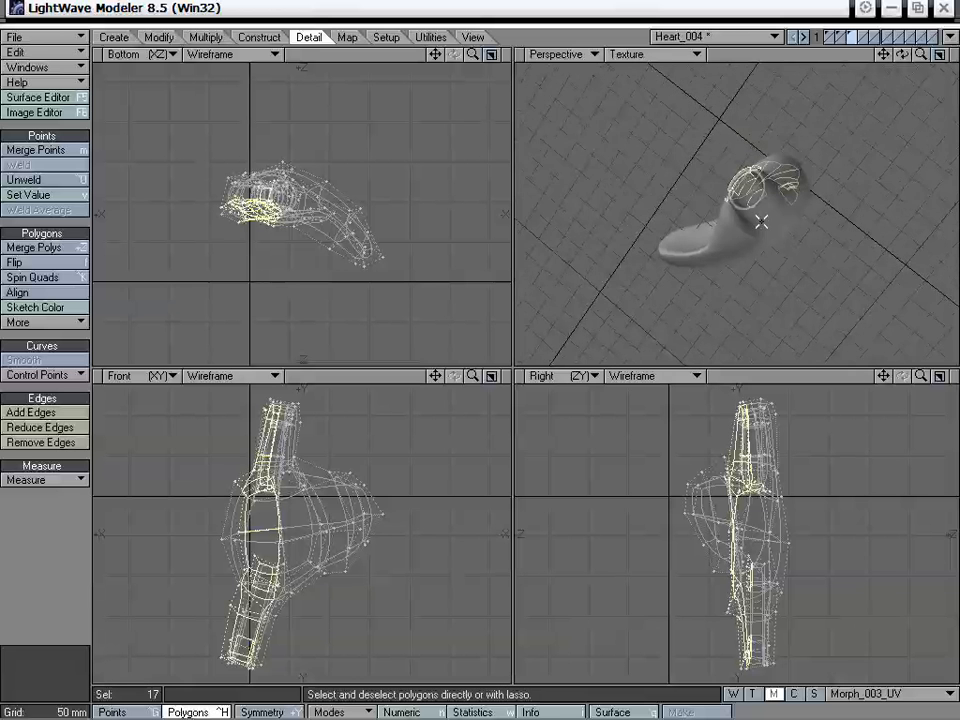
shift+click(738, 179)
alt+drag(739, 180, 784, 189)
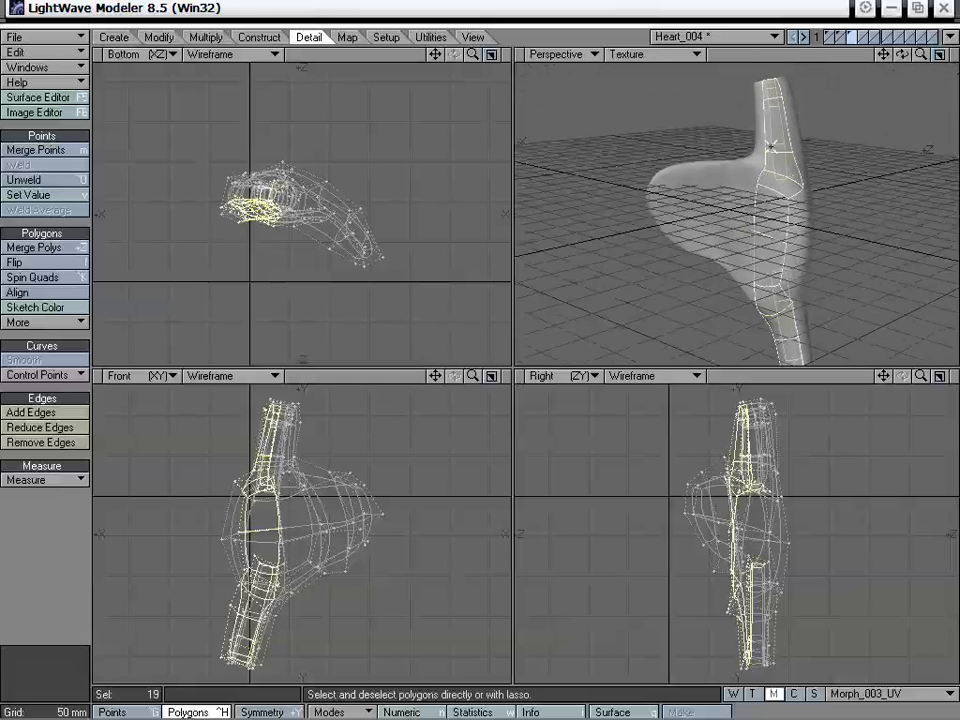
alt+drag(763, 189, 776, 193)
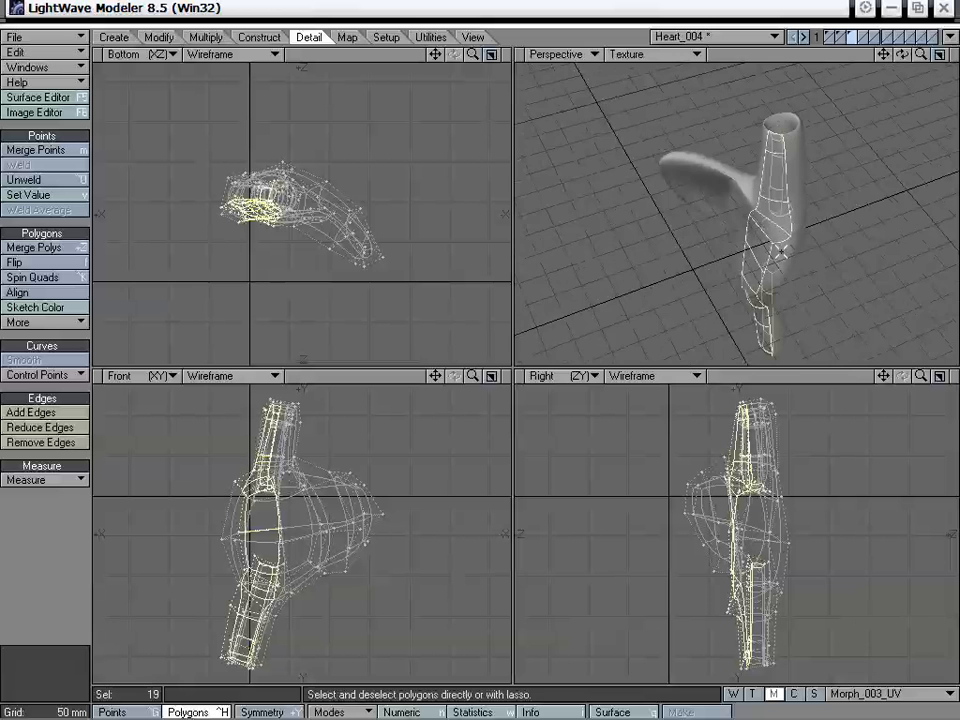
alt+drag(778, 250, 747, 226)
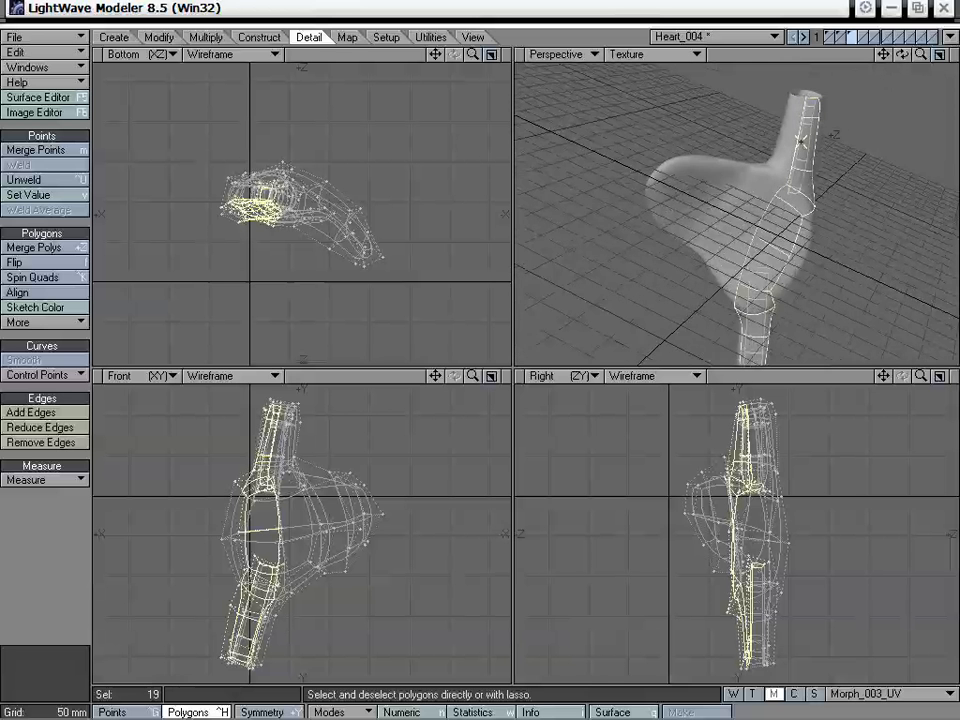
Switch to point selection with no points selected and set the perspective view's shading to Wireframe Shade.
alt+drag(734, 288, 735, 176)
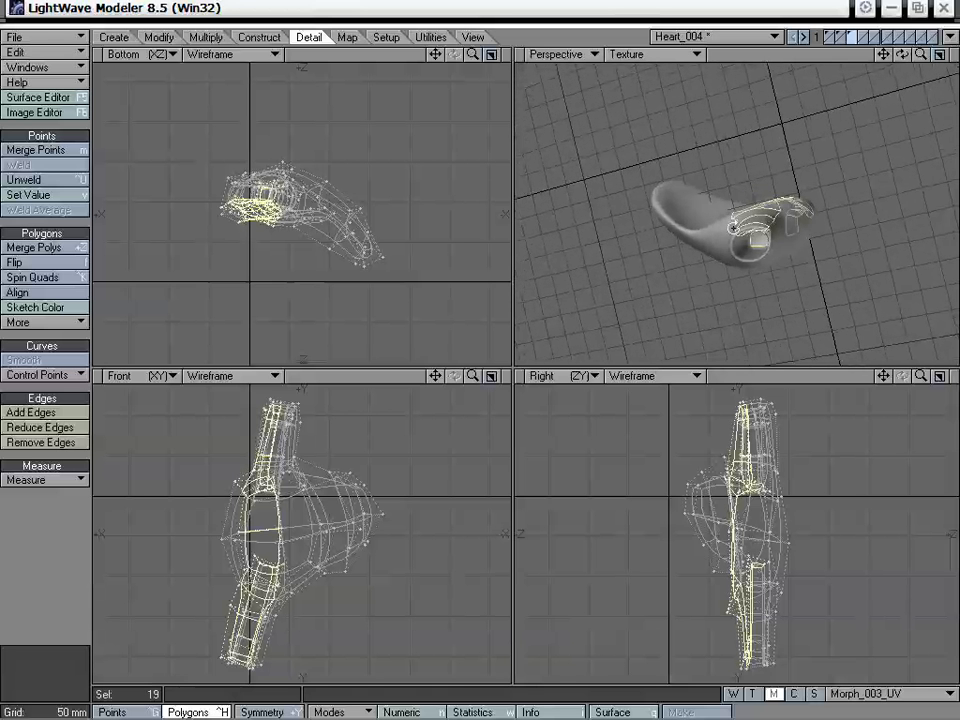
key(ctrl+g)
drag(745, 219, 752, 224)
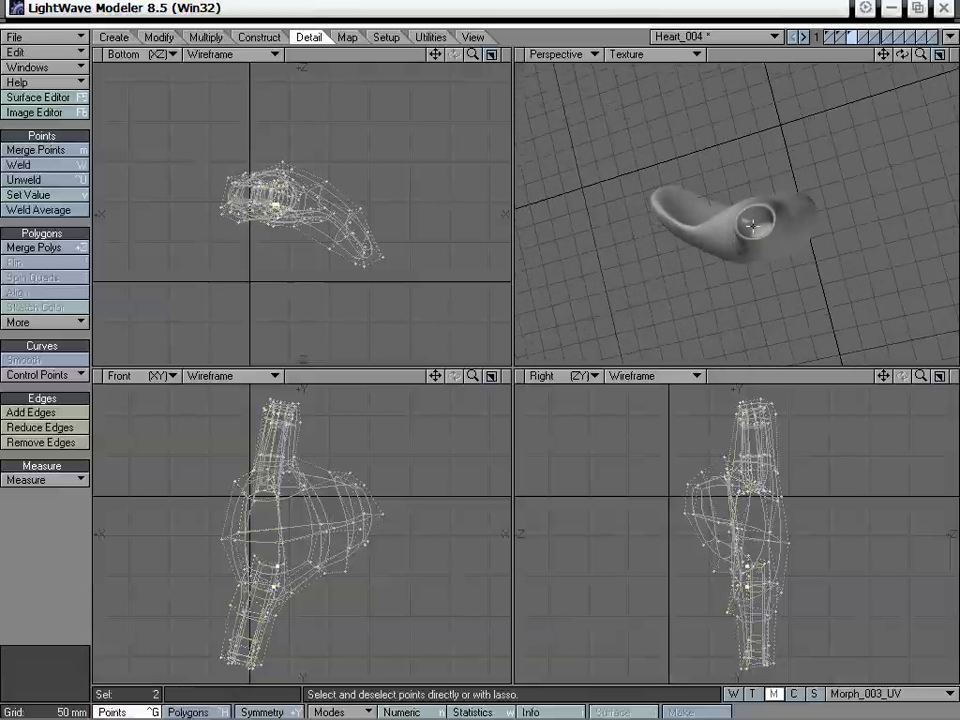
right_drag(761, 281, 785, 235)
click(5, 563)
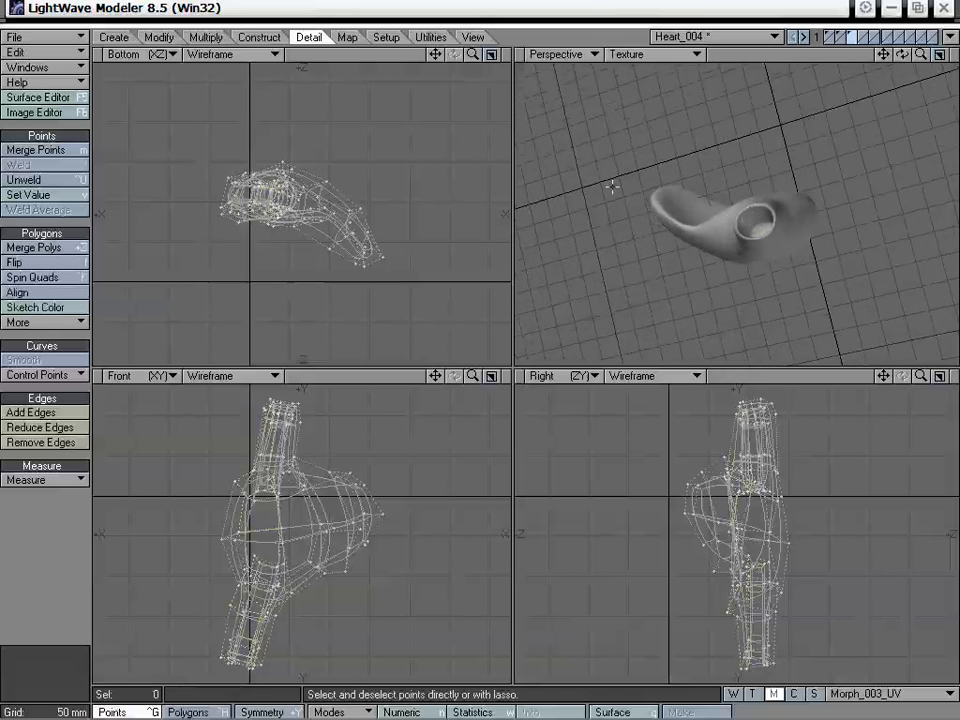
click(676, 56)
click(650, 80)
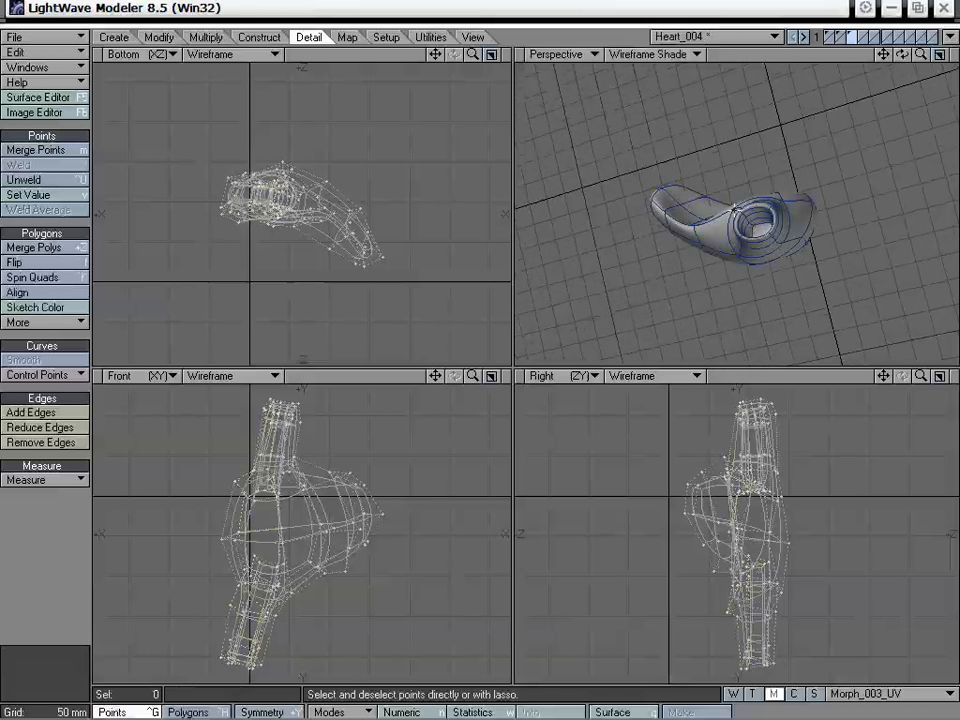
Select one continuous line of seam points along the heart, including the outer and inner walls of both tubes.
click(753, 228)
drag(740, 212, 737, 210)
alt+drag(737, 210, 751, 260)
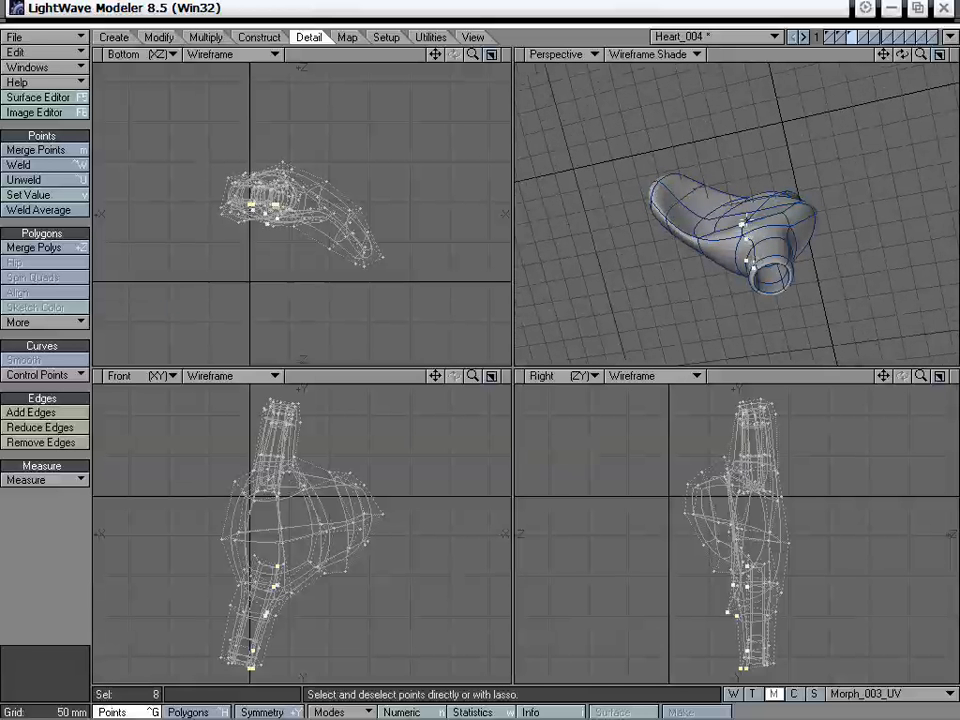
alt+drag(757, 210, 705, 278)
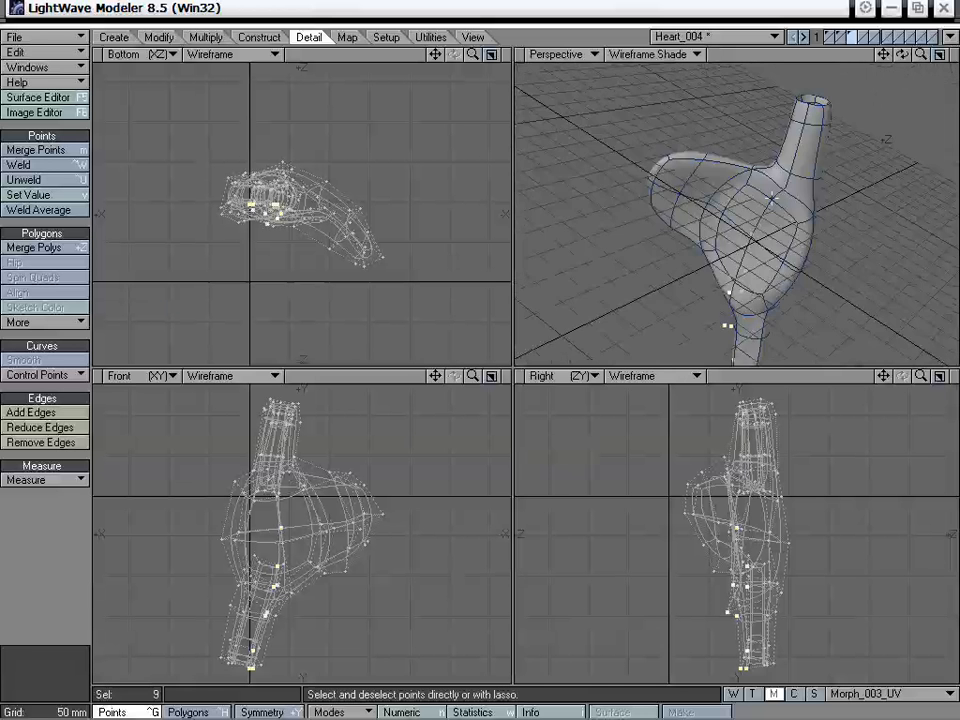
shift+click(777, 190)
click(792, 166)
alt+drag(806, 124, 711, 285)
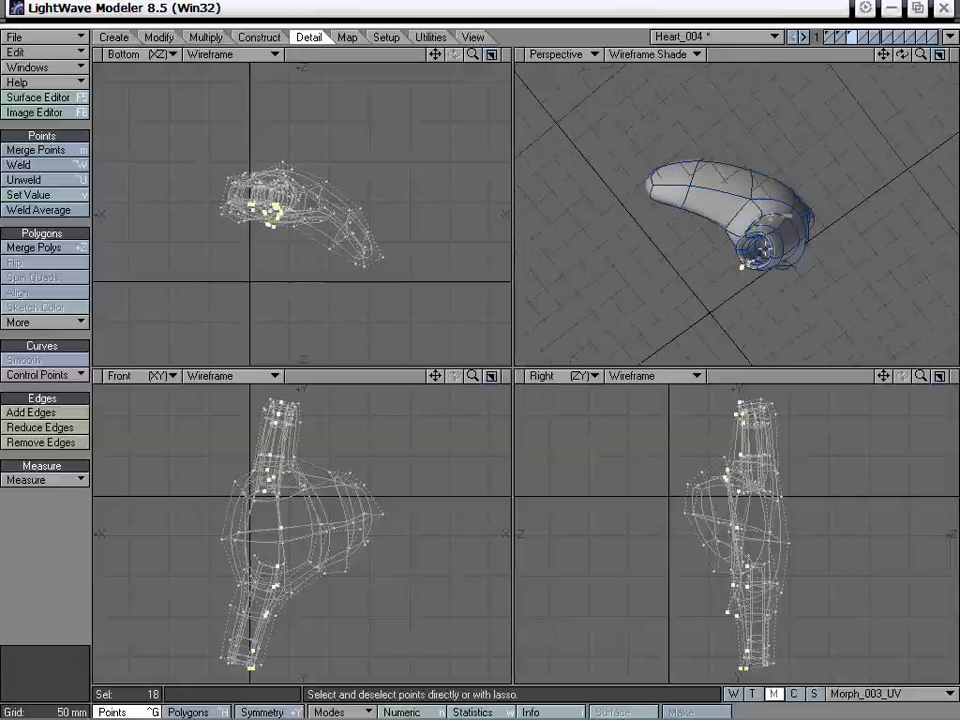
alt+drag(740, 225, 758, 176)
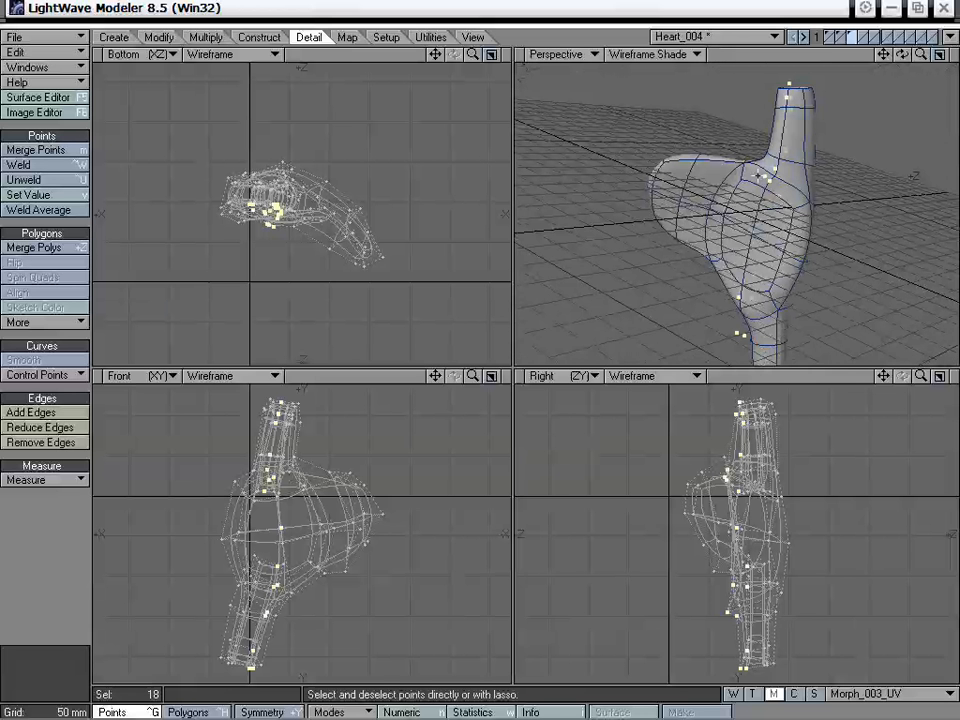
Unweld the selected seam points, then clear the point and polygon selections.
click(55, 181)
alt+drag(781, 292, 755, 282)
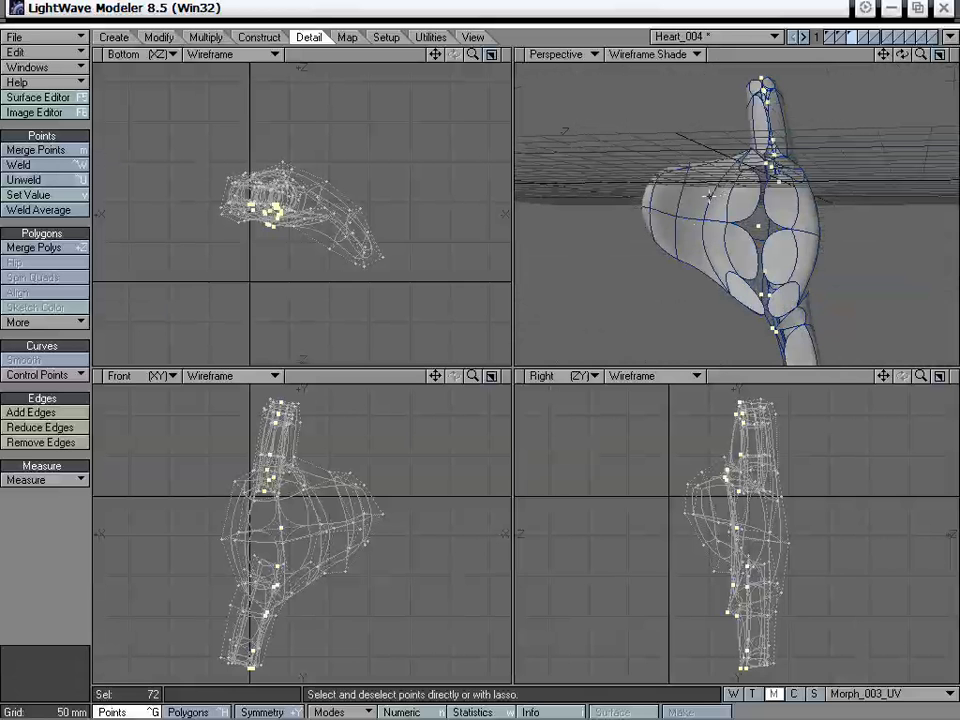
key(ctrl+h)
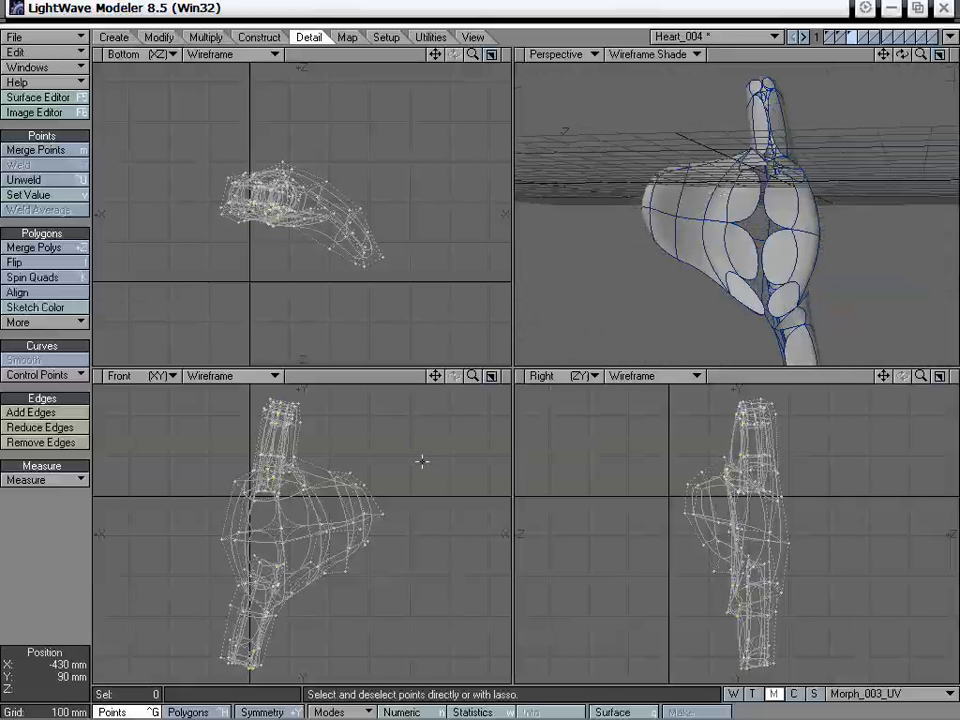
click(80, 560)
key(ctrl+g)
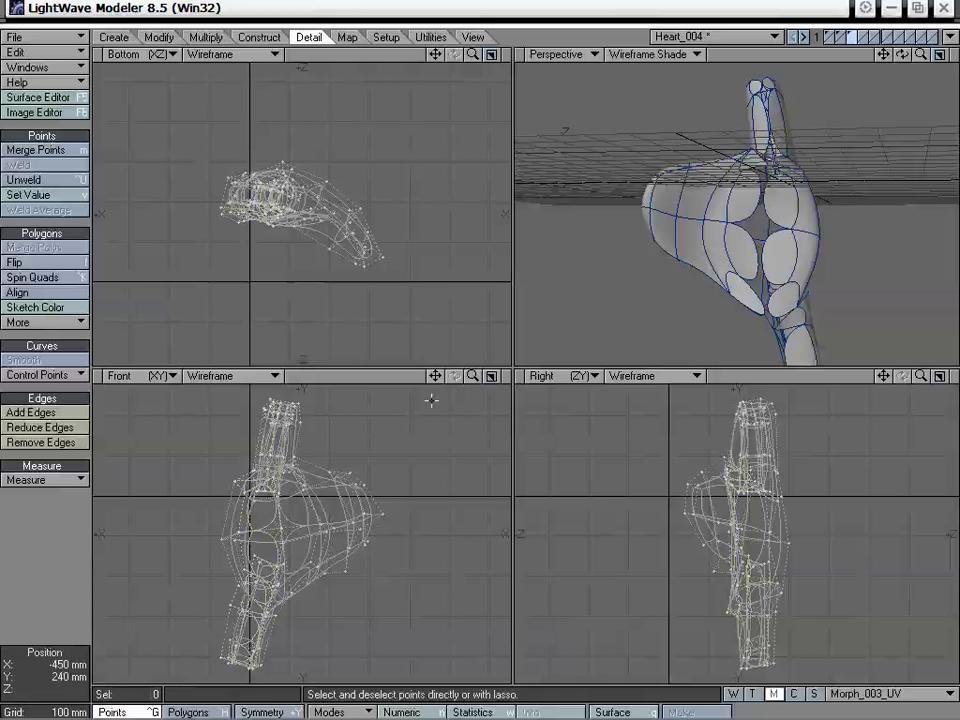
Turn off subpatch mode so the heart mesh is made of plain polygons, and inspect the seam area.
key(Tab)
alt+drag(700, 220, 797, 270)
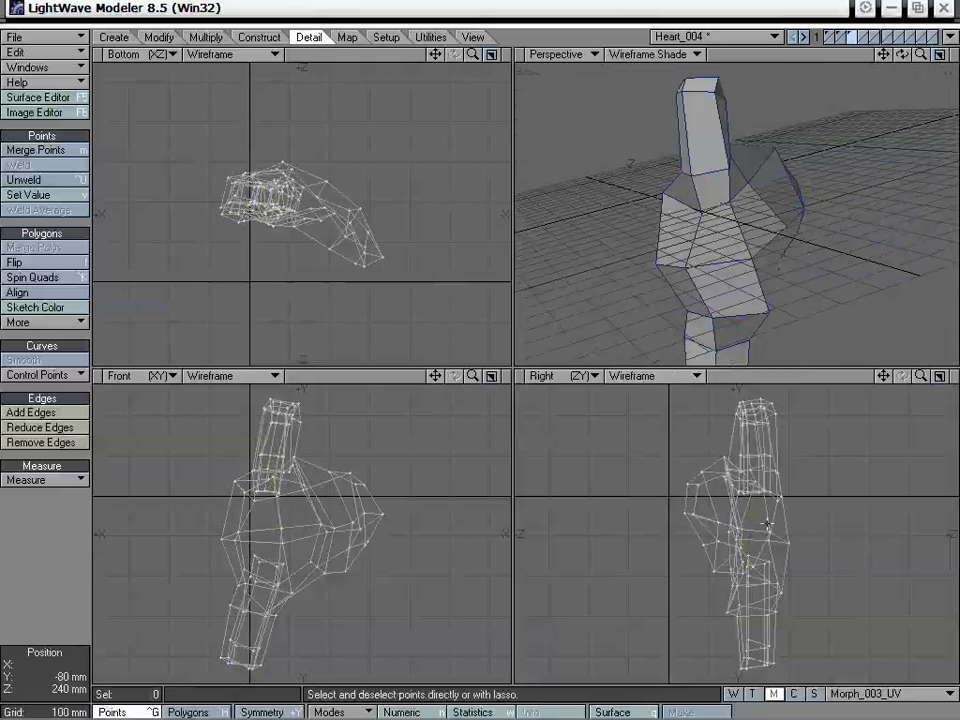
alt+drag(775, 330, 730, 240)
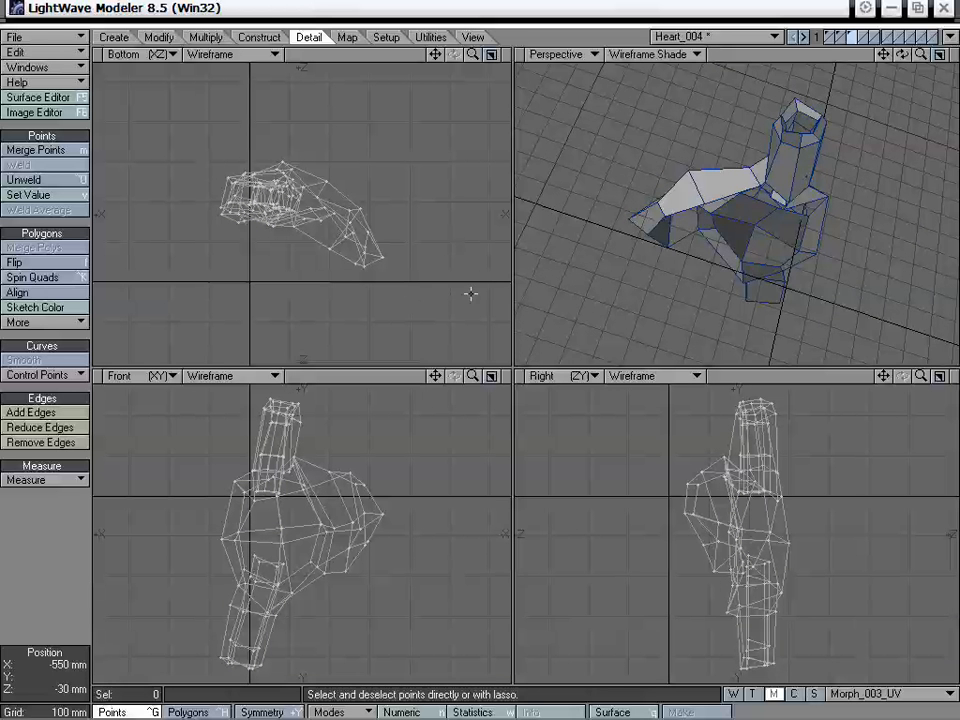
alt+drag(739, 270, 739, 229)
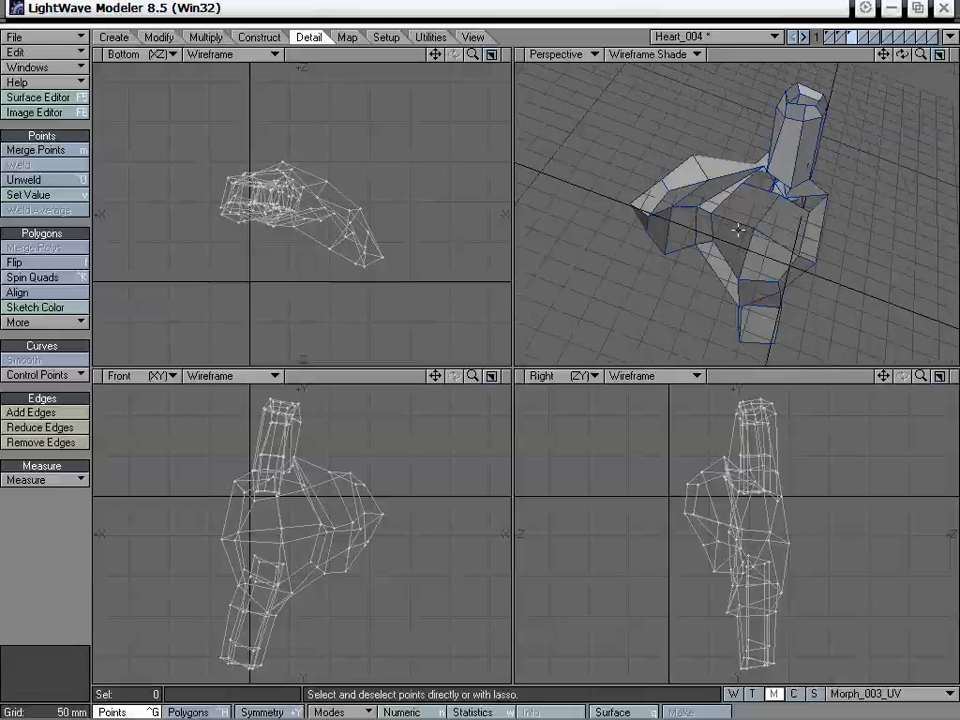
mouse_move(738, 230)
alt+mouse_down()
mouse_move(752, 240)
mouse_move(703, 298)
mouse_move(789, 244)
mouse_move(762, 193)
mouse_move(810, 214)
mouse_move(795, 196)
mouse_move(759, 279)
mouse_move(775, 235)
mouse_move(754, 189)
mouse_move(744, 223)
alt+mouse_up()
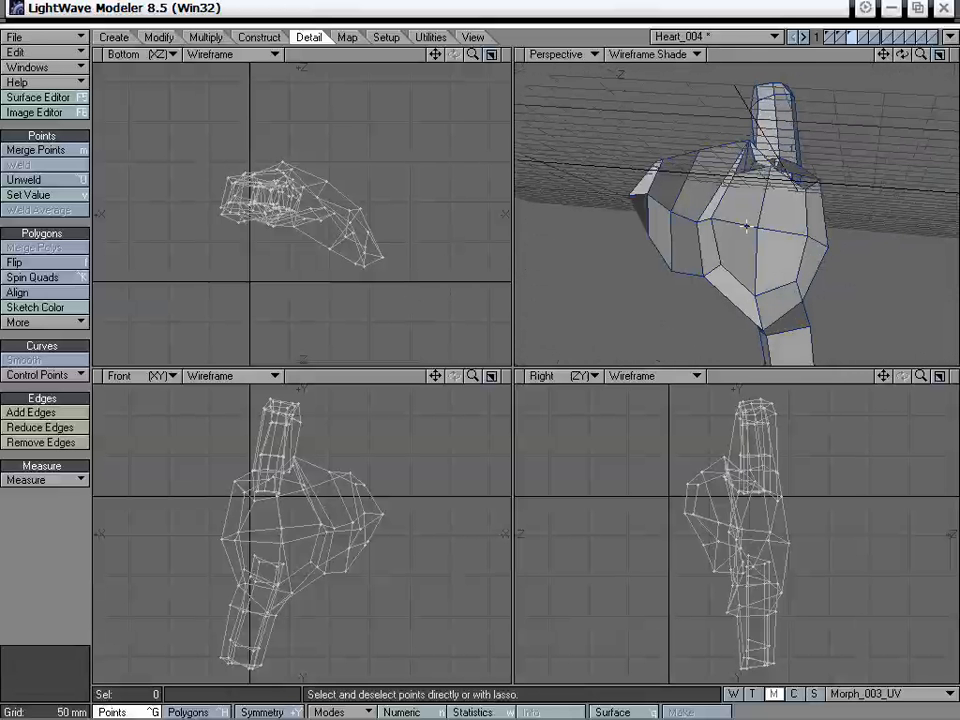
Select the front heart polygon beside the upper seam and move it outward to open the cut.
key(ctrl+h)
click(743, 202)
alt+drag(754, 214, 794, 219)
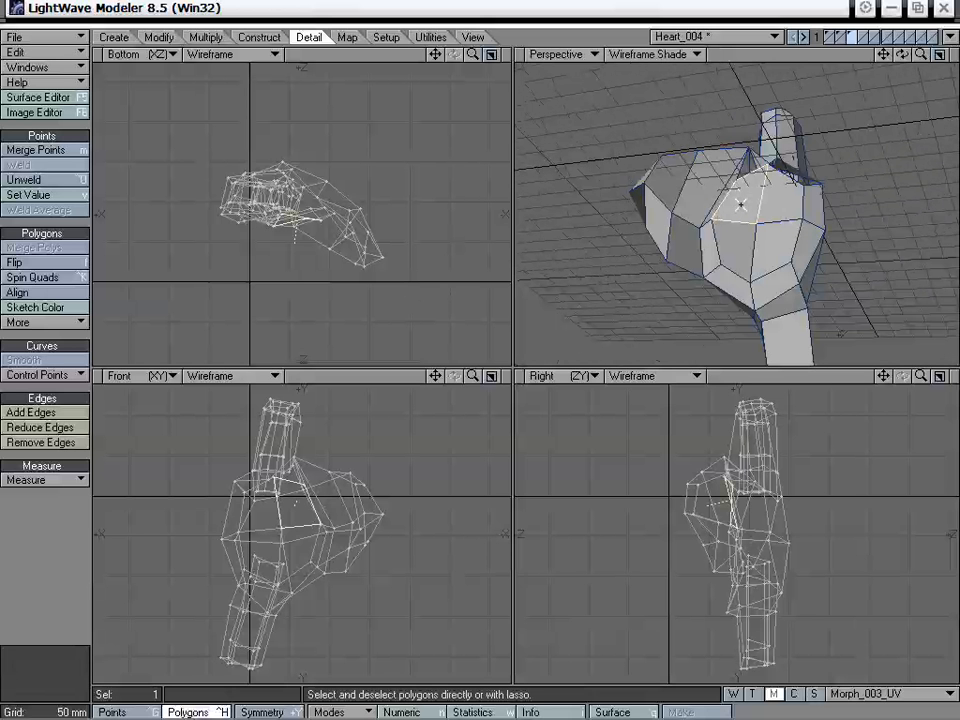
key(t)
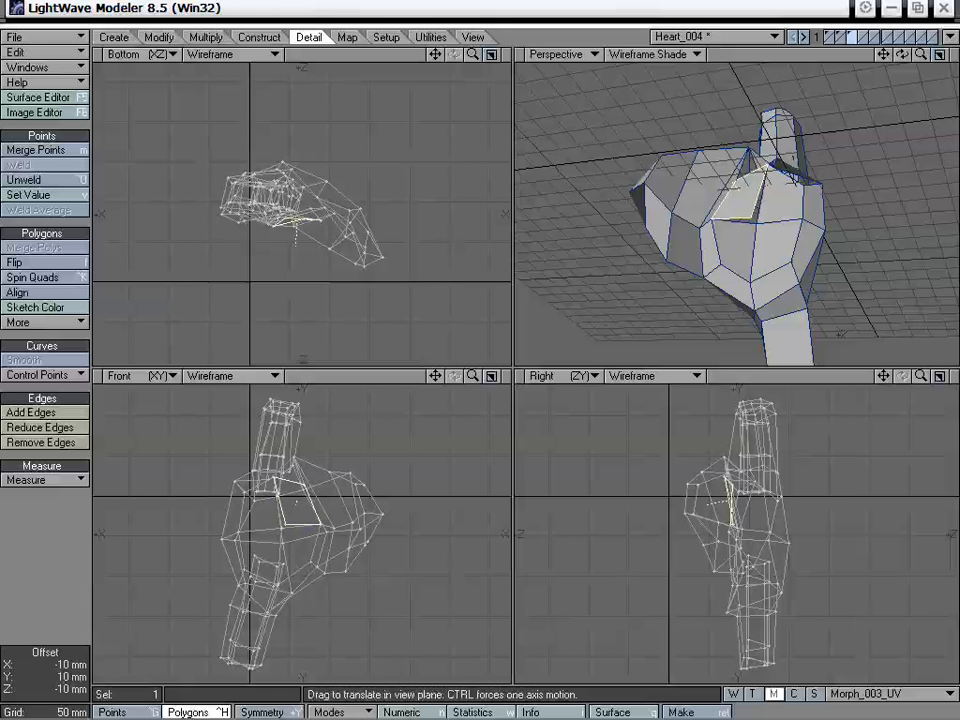
mouse_move(752, 220)
alt+mouse_down()
mouse_move(760, 226)
mouse_move(724, 249)
mouse_move(791, 266)
mouse_move(793, 221)
mouse_move(775, 283)
mouse_move(784, 197)
mouse_move(793, 208)
mouse_move(784, 257)
mouse_move(768, 225)
mouse_move(738, 231)
alt+mouse_up()
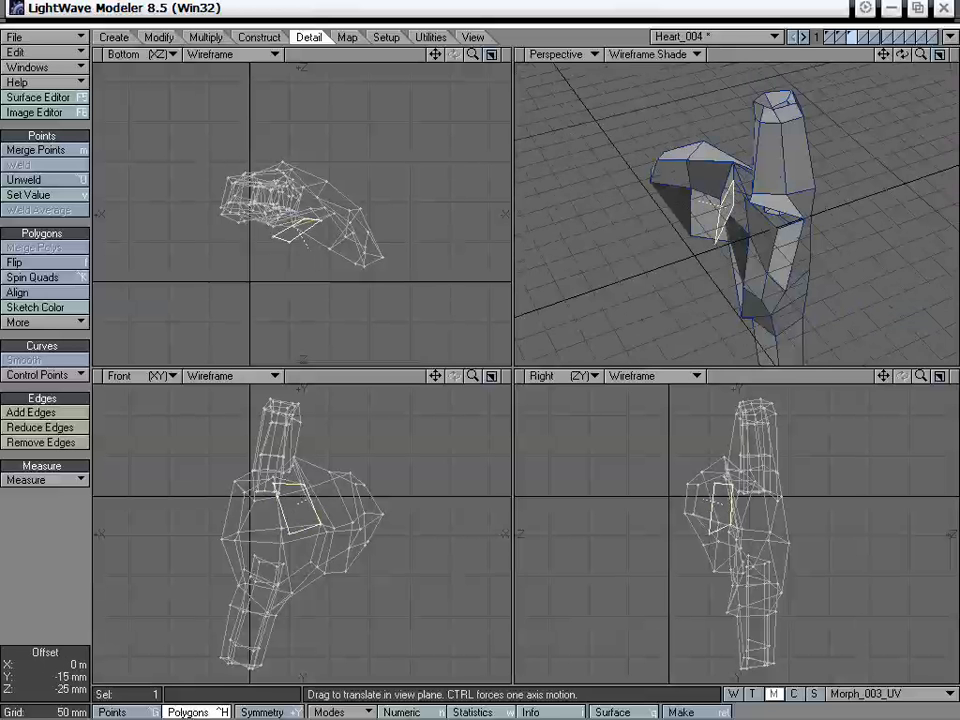
alt+drag(712, 200, 716, 243)
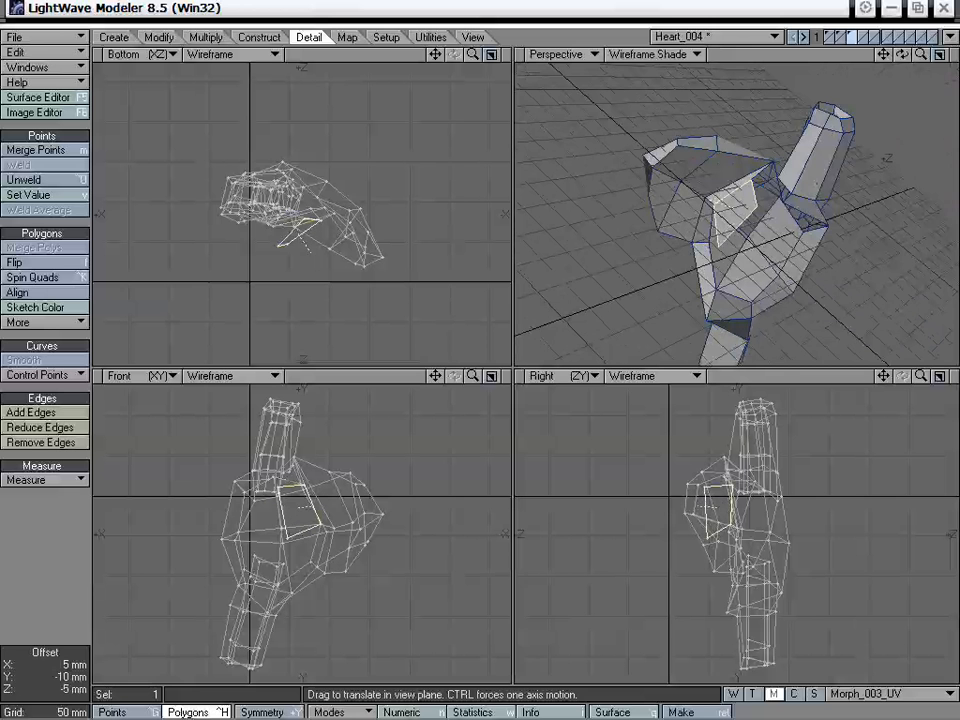
key(space)
Move the polygons lower along the same side of the seam outward to widen the opening, then deselect them.
alt+drag(733, 221, 733, 296)
key(t)
key(space)
key(t)
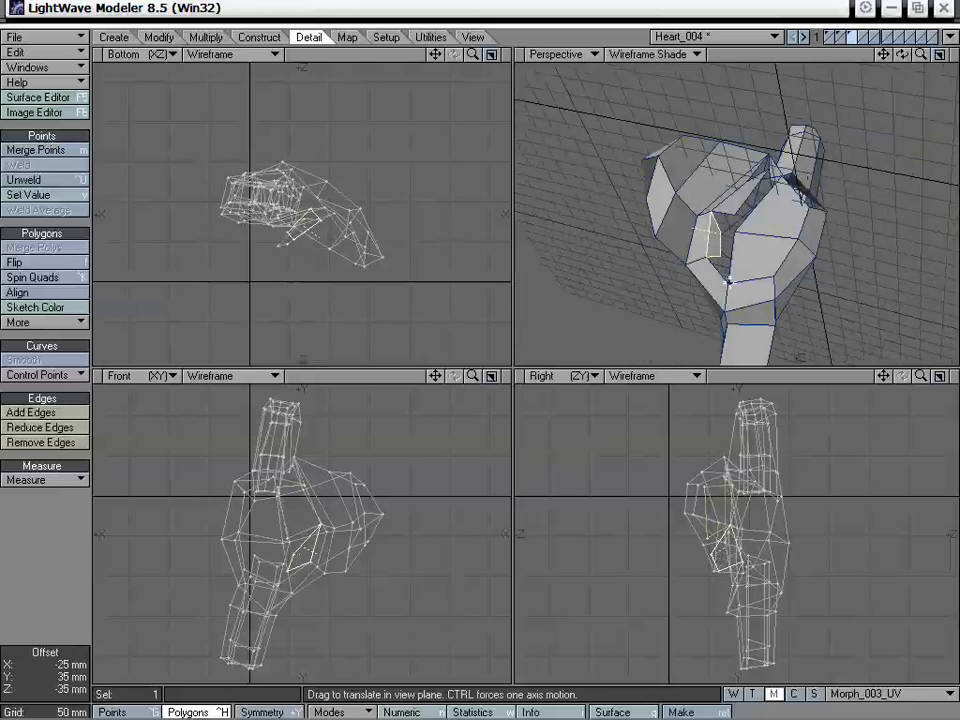
key(space)
alt+drag(700, 260, 549, 135)
key(t)
key(space)
click(82, 541)
Weld the separated corner points where the moved polygons meet along the front seam edge.
key(ctrl+g)
click(725, 250)
key(ctrl+w)
click(525, 297)
key(ctrl+w)
click(545, 293)
Move the seam points at the top and bottom of the heart's side lobe outward to widen the gap.
key(t)
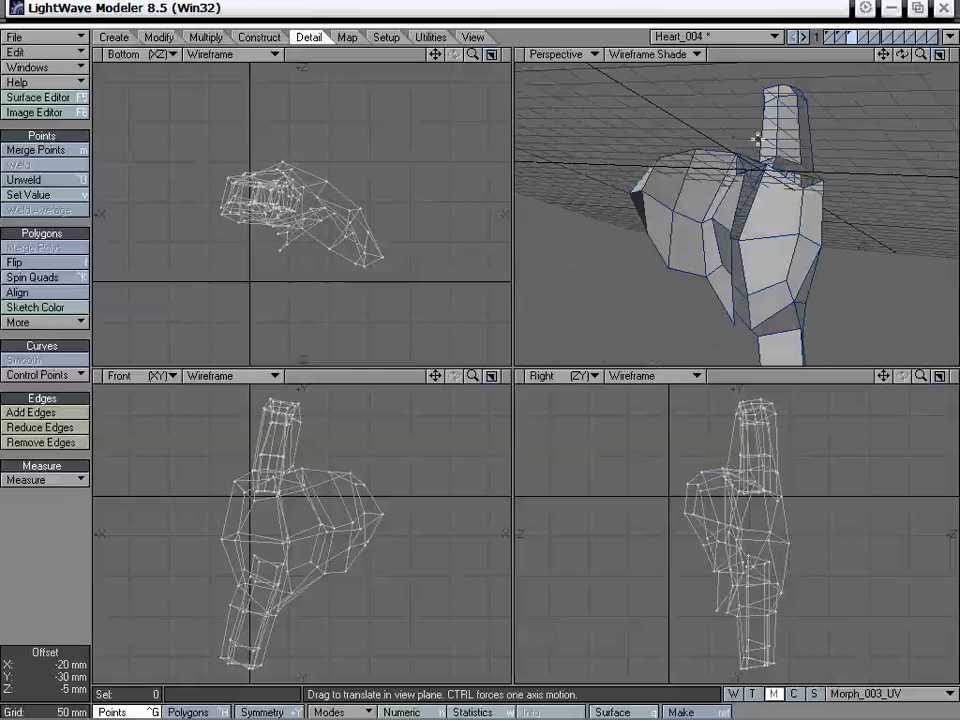
alt+drag(757, 138, 717, 256)
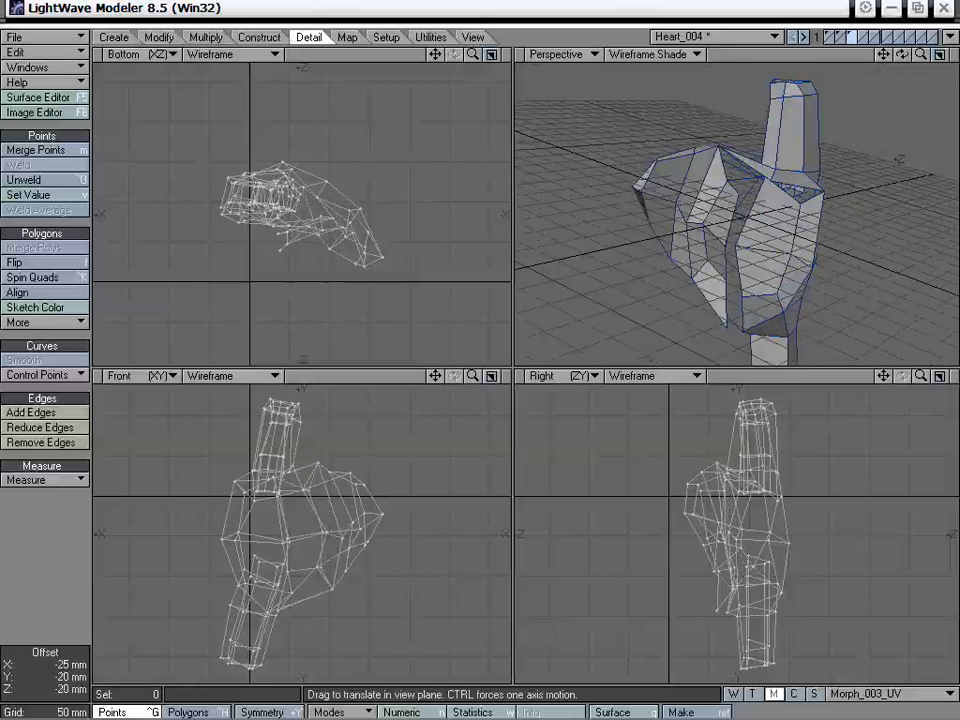
key(space)
Select three polygons where the heart joins the lower tube, move them away from the seam, and clear the selection.
alt+drag(744, 90, 688, 262)
key(ctrl+h)
key(t)
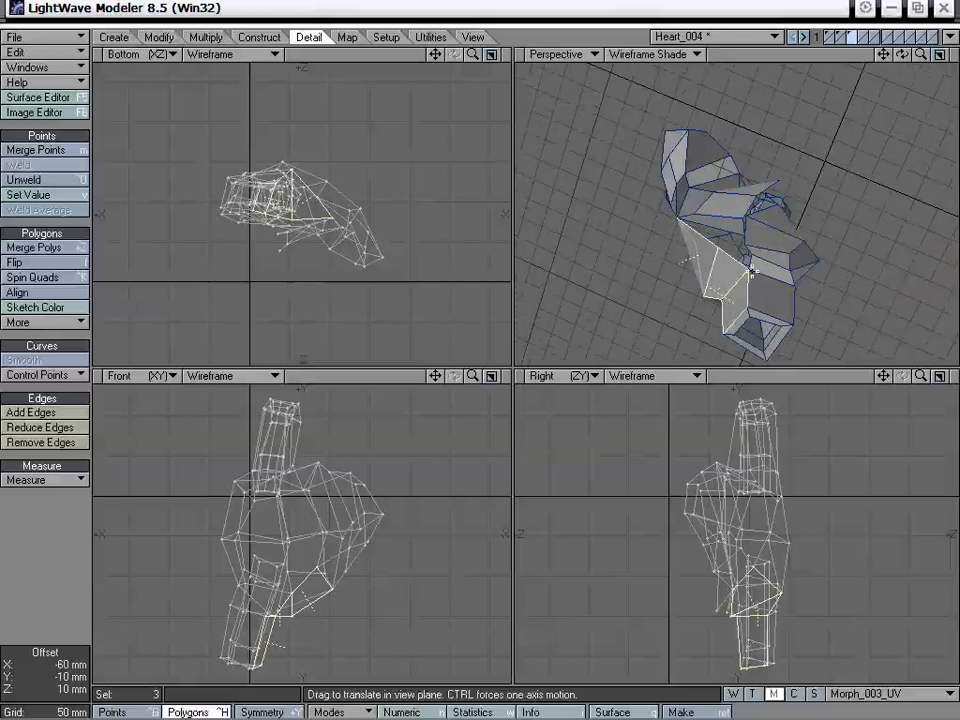
alt+drag(752, 200, 774, 192)
key(space)
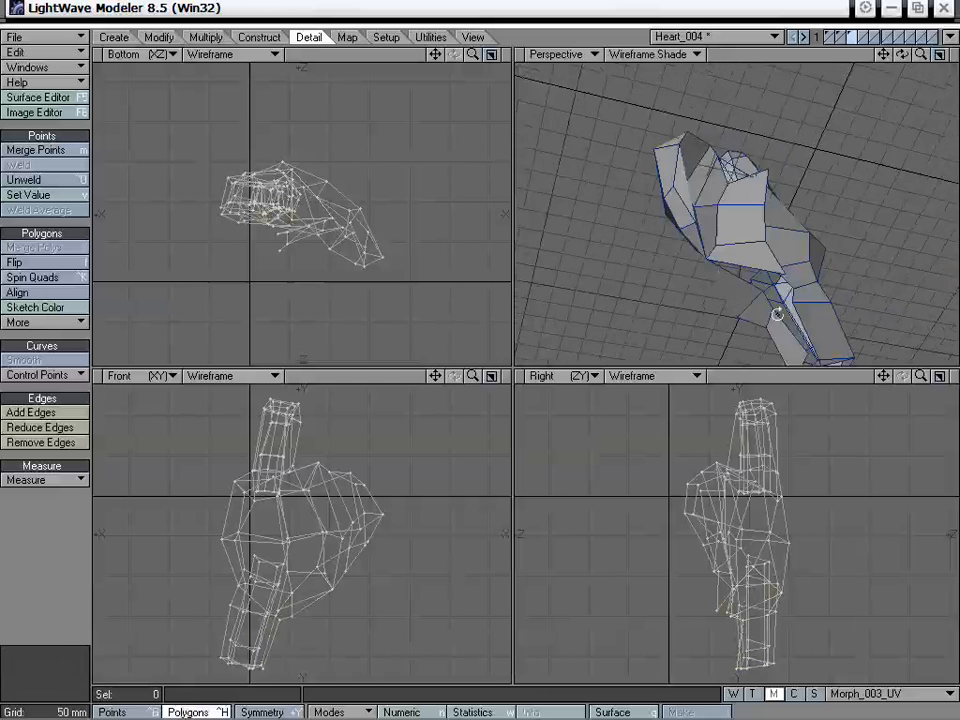
Weld the three separated corner points of the seam edge at the base of the lower tube.
alt+drag(583, 238, 712, 299)
key(ctrl+g)
click(749, 260)
key(ctrl+v)
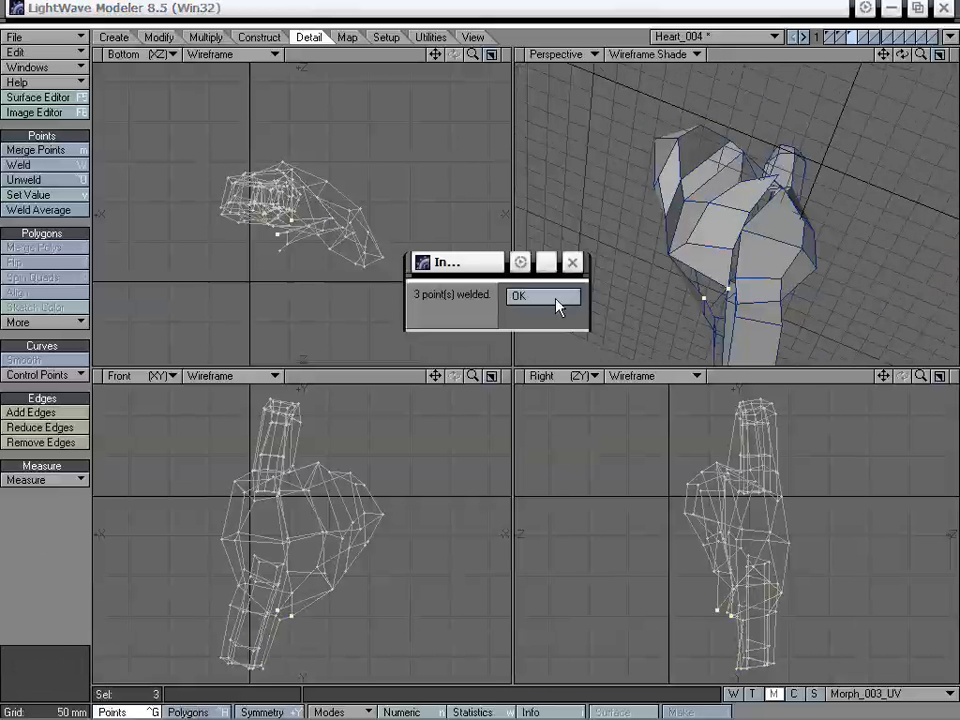
click(557, 302)
Select the two polygons between the heart's top and the upper tube, move them away from the seam, and deselect them.
alt+drag(557, 302, 759, 238)
alt+drag(753, 170, 745, 255)
key(ctrl+h)
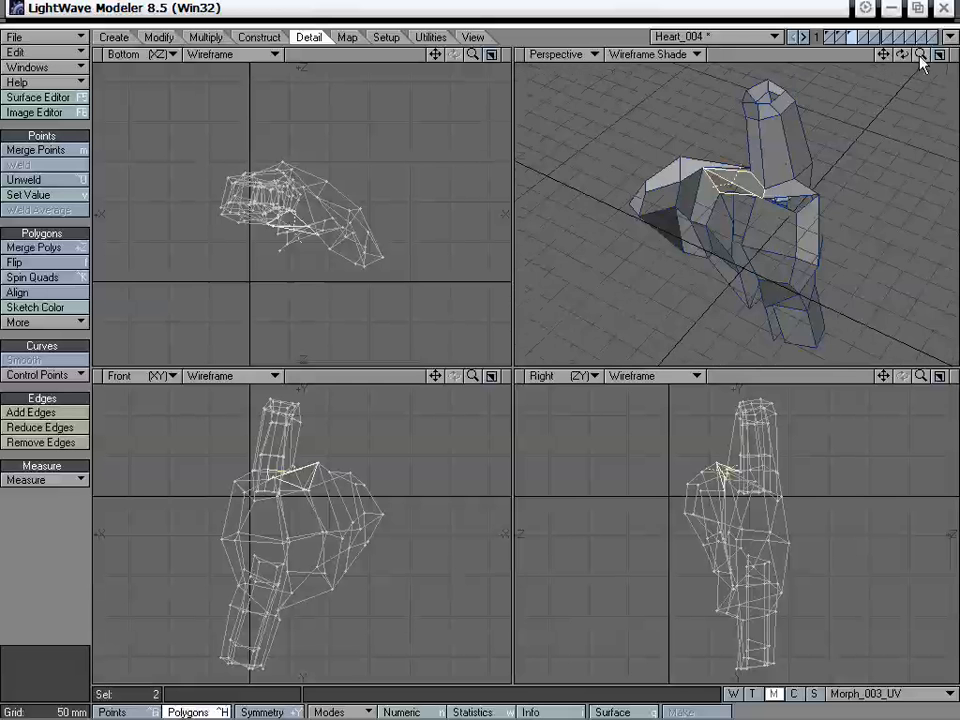
drag(920, 56, 950, 58)
alt+drag(748, 262, 720, 197)
key(t)
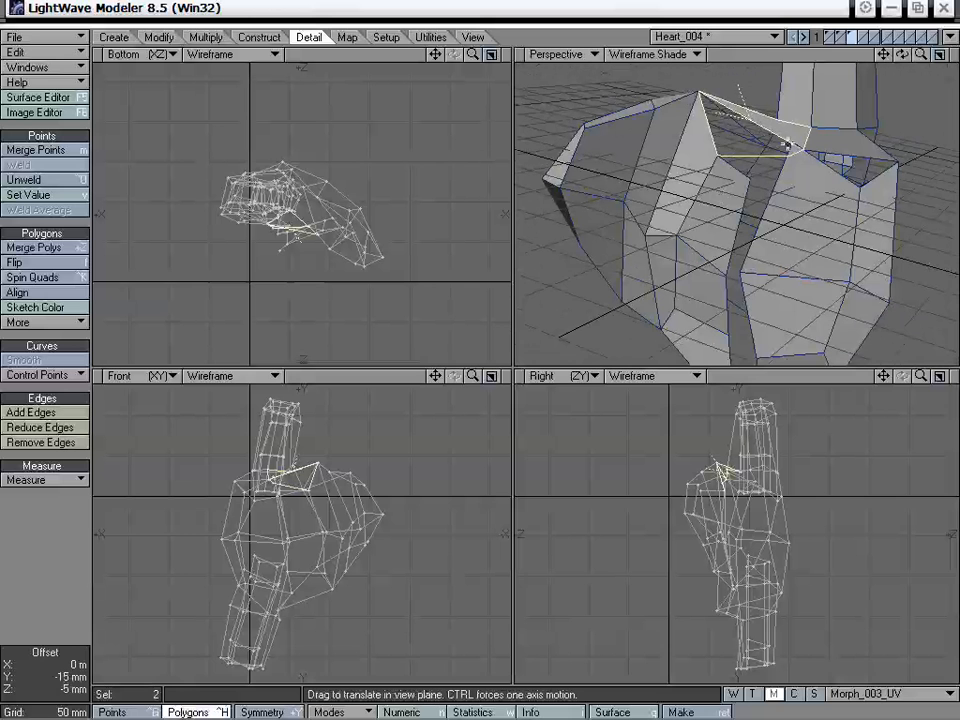
click(13, 579)
Move the seam polygons below the upper tube's base outward to line them up with the opened front edge, then deselect them.
mouse_move(729, 240)
alt+mouse_down()
mouse_move(741, 224)
mouse_move(739, 242)
alt+mouse_up()
key(t)
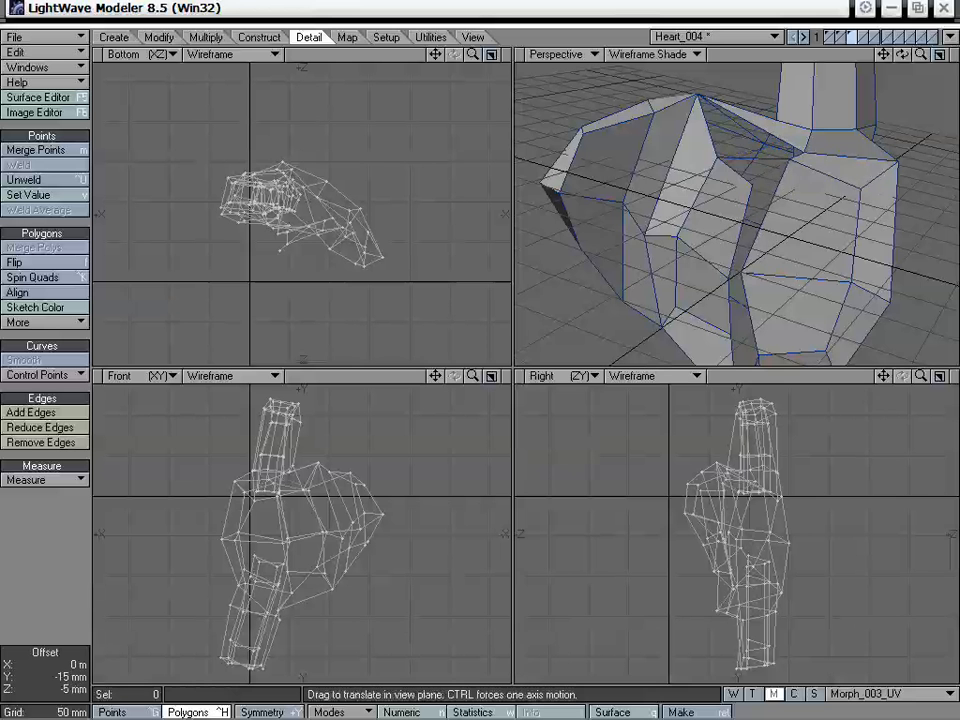
alt+drag(739, 242, 752, 213)
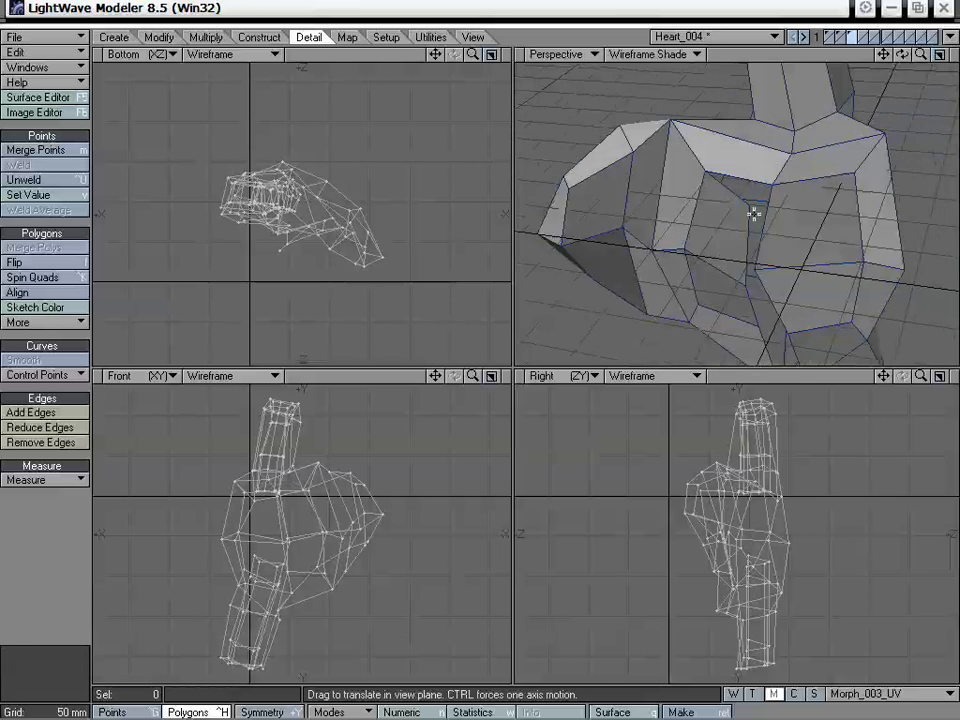
key(space)
mouse_move(758, 162)
mouse_down()
mouse_move(776, 104)
mouse_move(834, 153)
mouse_move(794, 244)
mouse_up()
shift+click(823, 189)
alt+drag(823, 189, 678, 311)
key(t)
alt+drag(678, 311, 696, 266)
alt+drag(703, 200, 673, 325)
key(space)
click(79, 519)
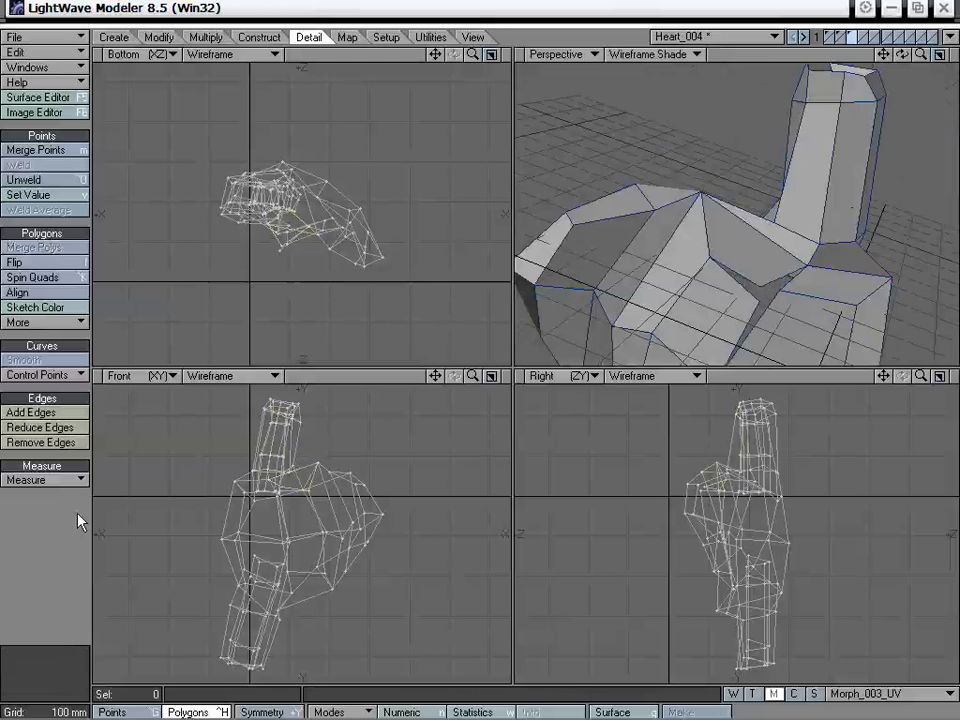
Weld the separated points at the seam corner in front of the upper tube.
alt+drag(708, 284, 748, 313)
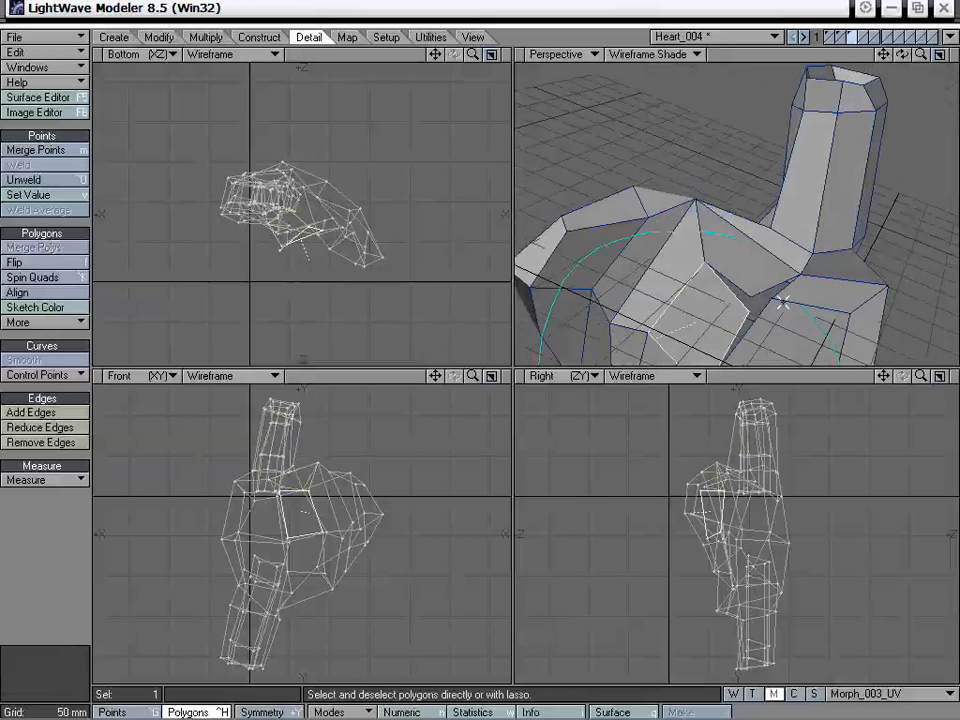
key(ctrl+g)
click(748, 303)
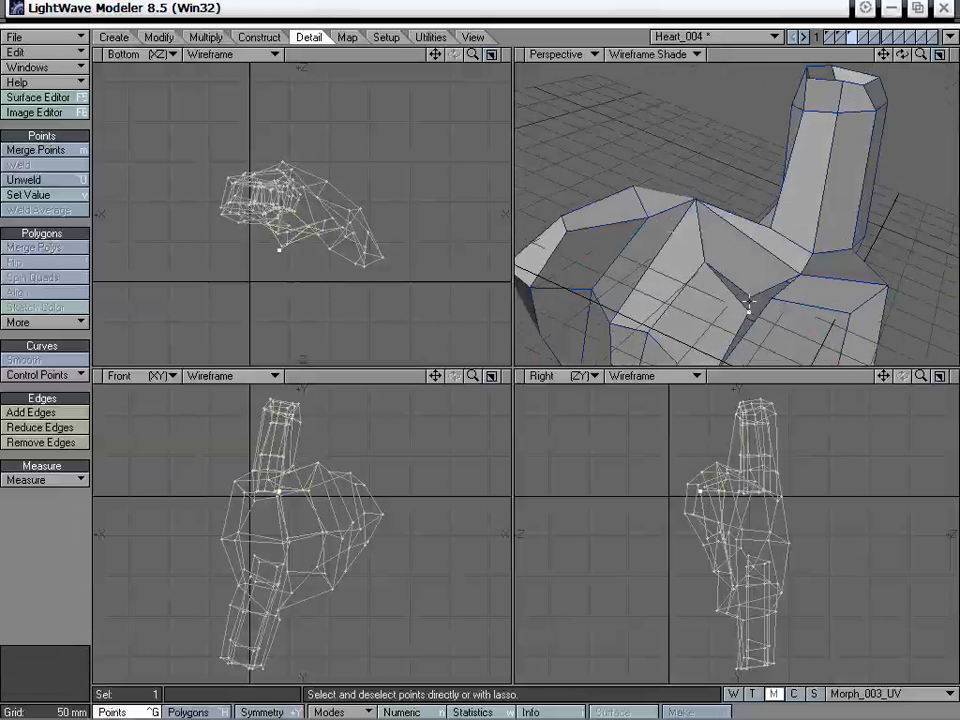
key(ctrl+w)
key(Return)
Select the polygons from the front seam edge up the upper tube's outer wall, move them outward, and deselect them.
alt+drag(720, 294, 762, 242)
key(ctrl+h)
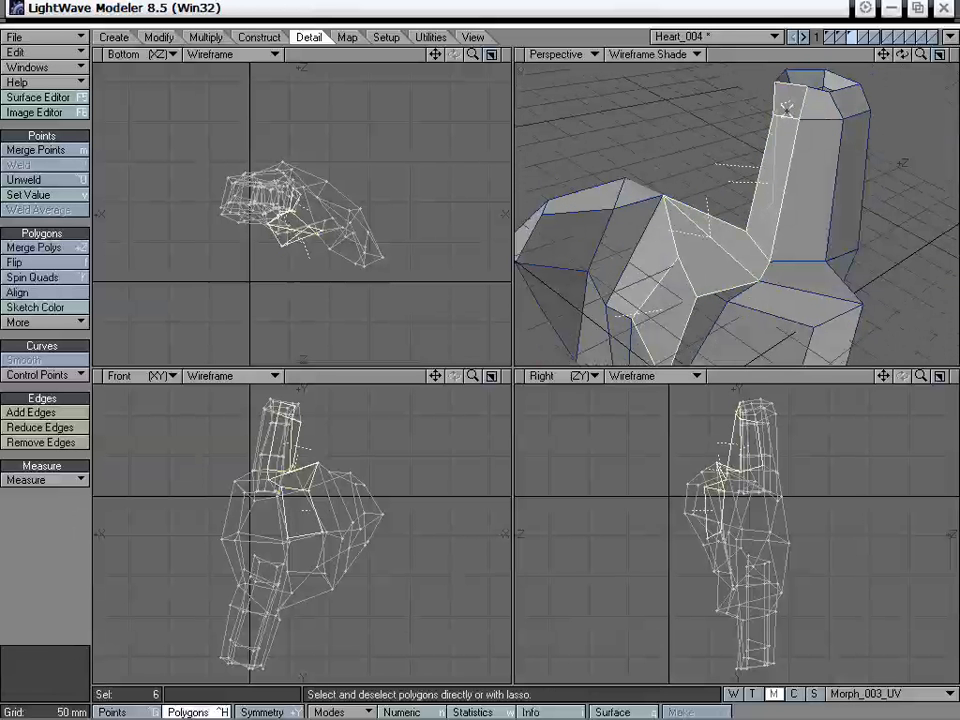
alt+drag(786, 108, 811, 198)
mouse_move(797, 291)
alt+mouse_down()
mouse_move(748, 266)
mouse_move(733, 213)
mouse_move(717, 209)
mouse_move(742, 196)
mouse_move(779, 286)
alt+mouse_up()
key(t)
drag(778, 205, 770, 194)
drag(764, 293, 703, 284)
drag(727, 185, 742, 240)
drag(921, 55, 860, 55)
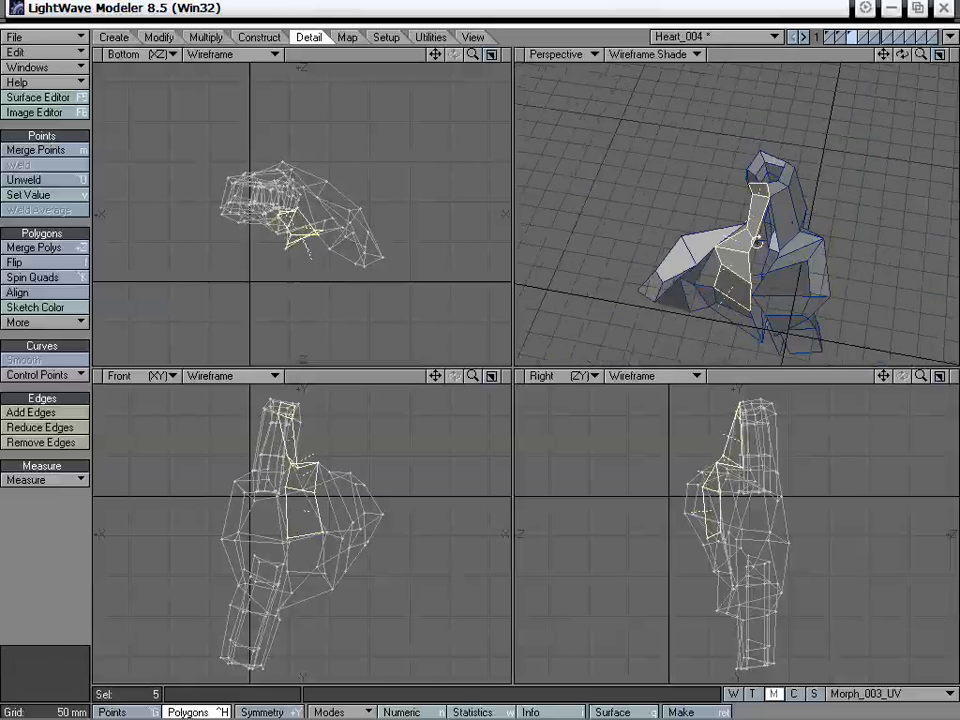
alt+drag(766, 212, 739, 267)
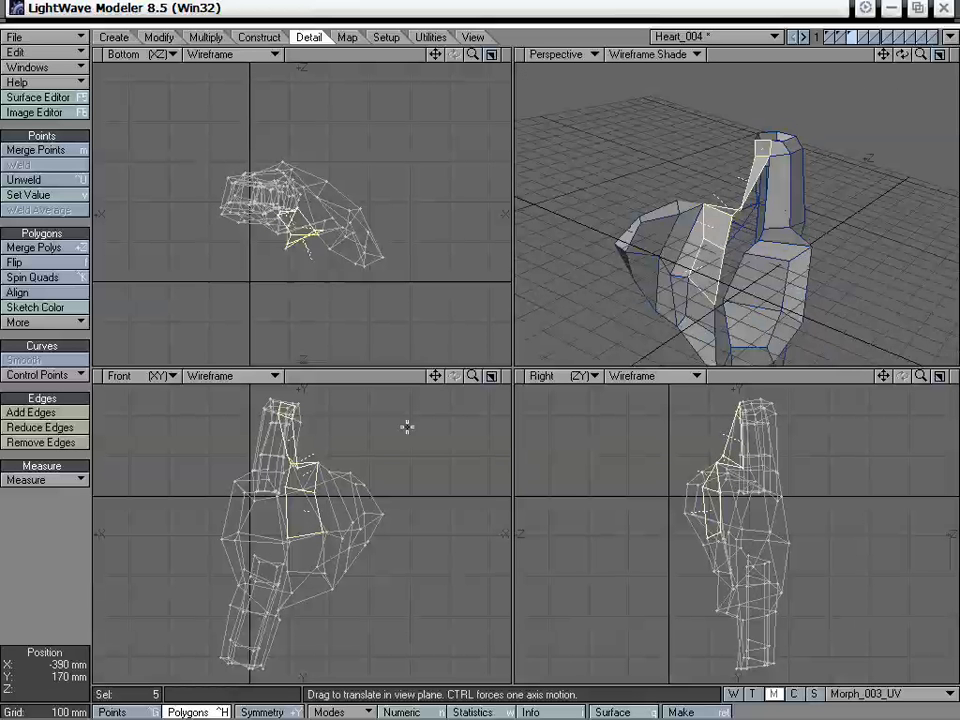
alt+drag(681, 284, 761, 235)
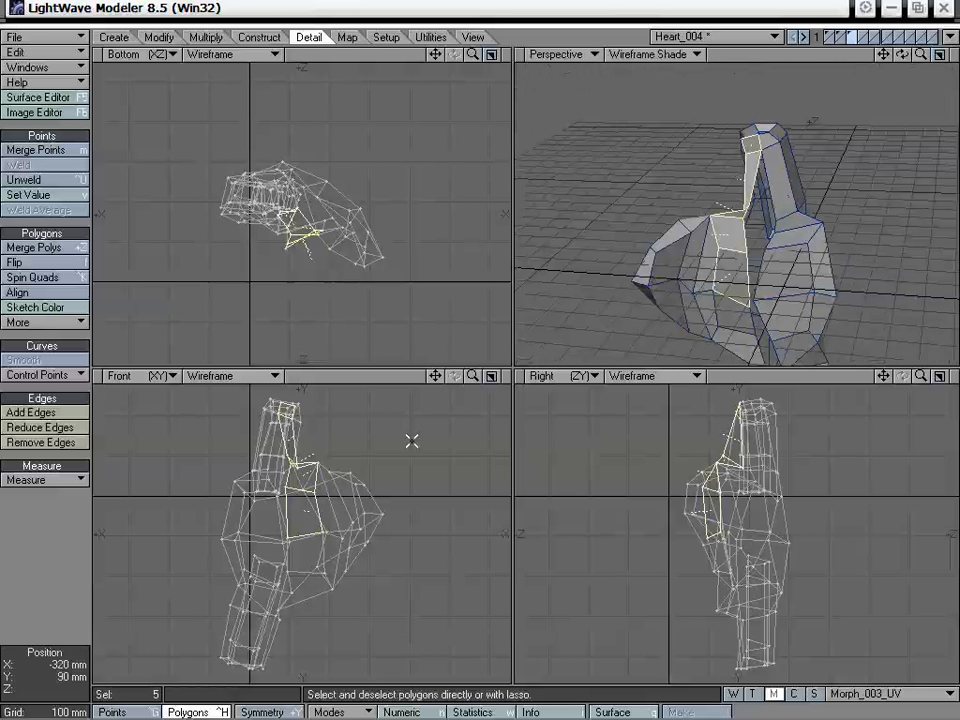
click(64, 553)
Select six polygons beside the seam from the upper tube's rim down its inner wall.
alt+drag(722, 285, 688, 211)
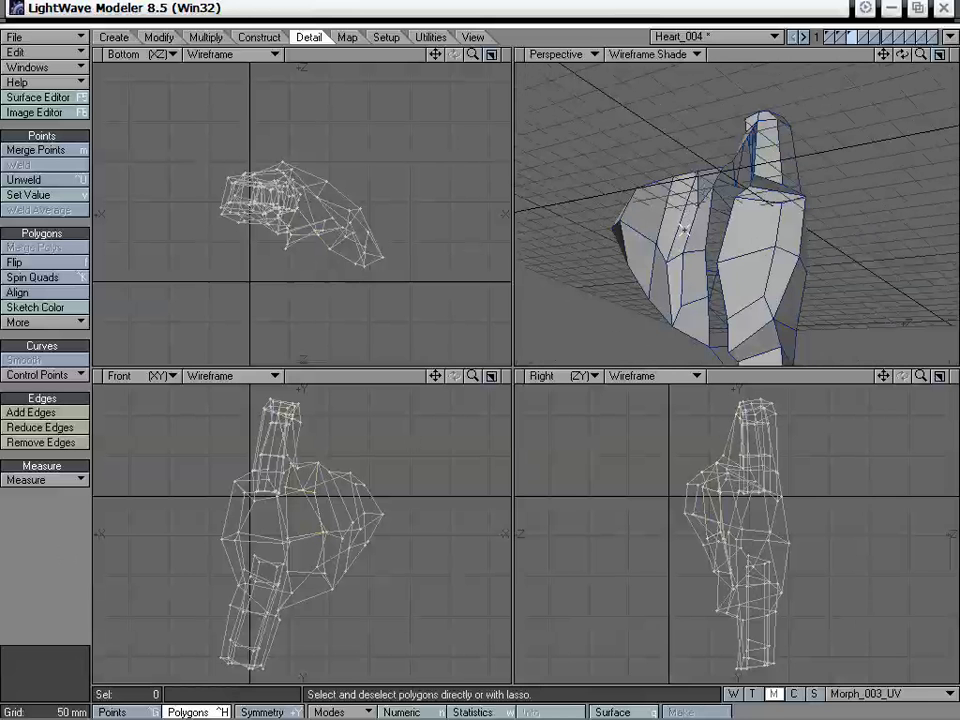
alt+drag(633, 225, 778, 256)
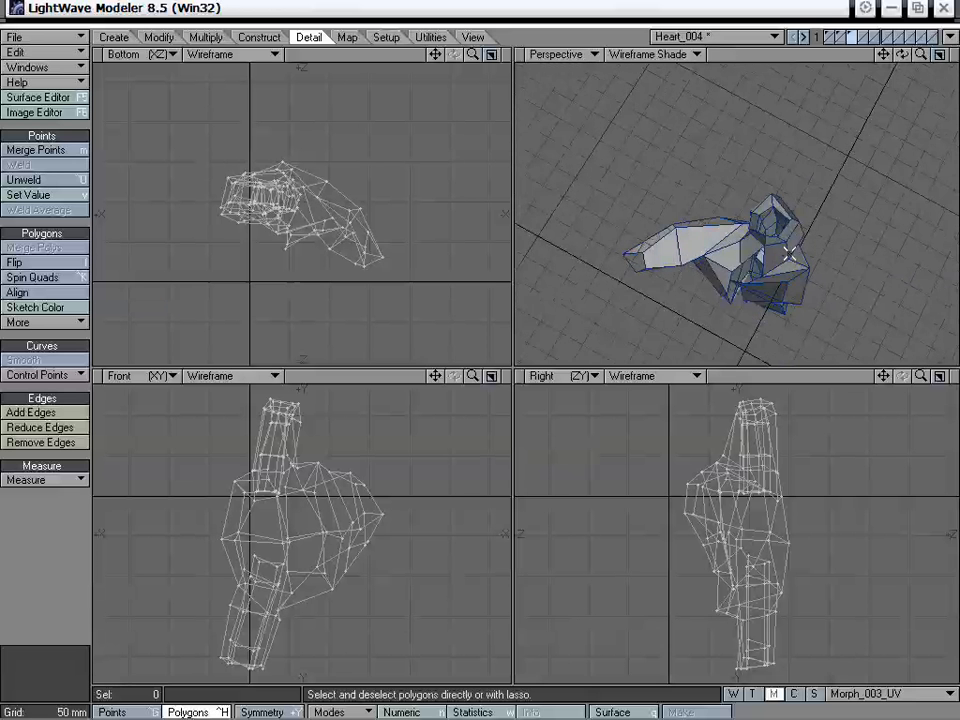
drag(922, 57, 739, 246)
key(ctrl+g)
key(ctrl+h)
click(749, 226)
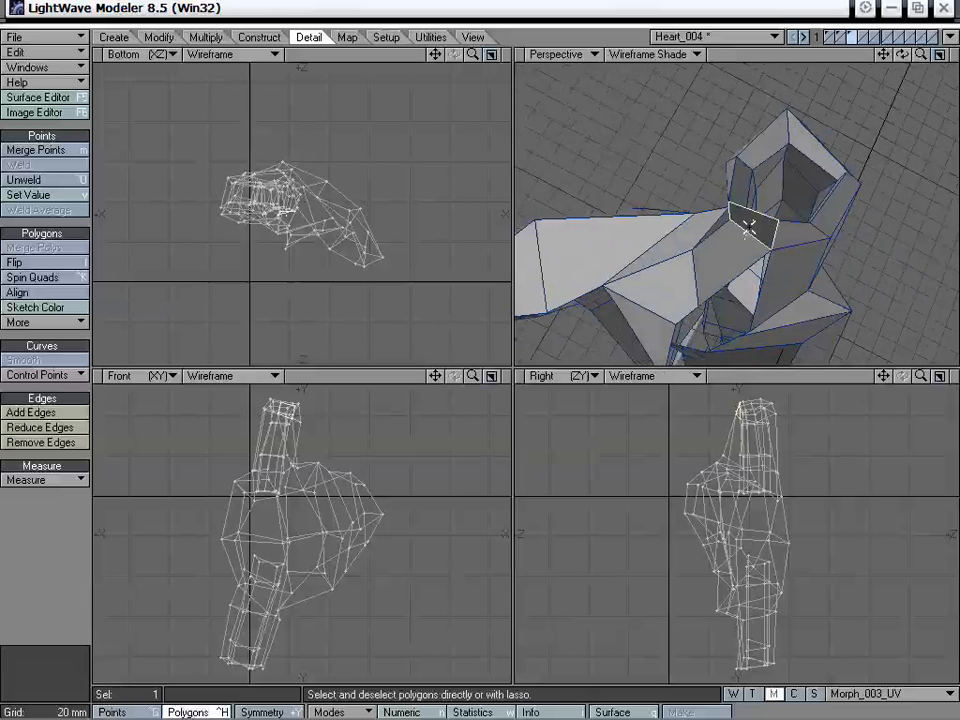
alt+drag(773, 209, 711, 292)
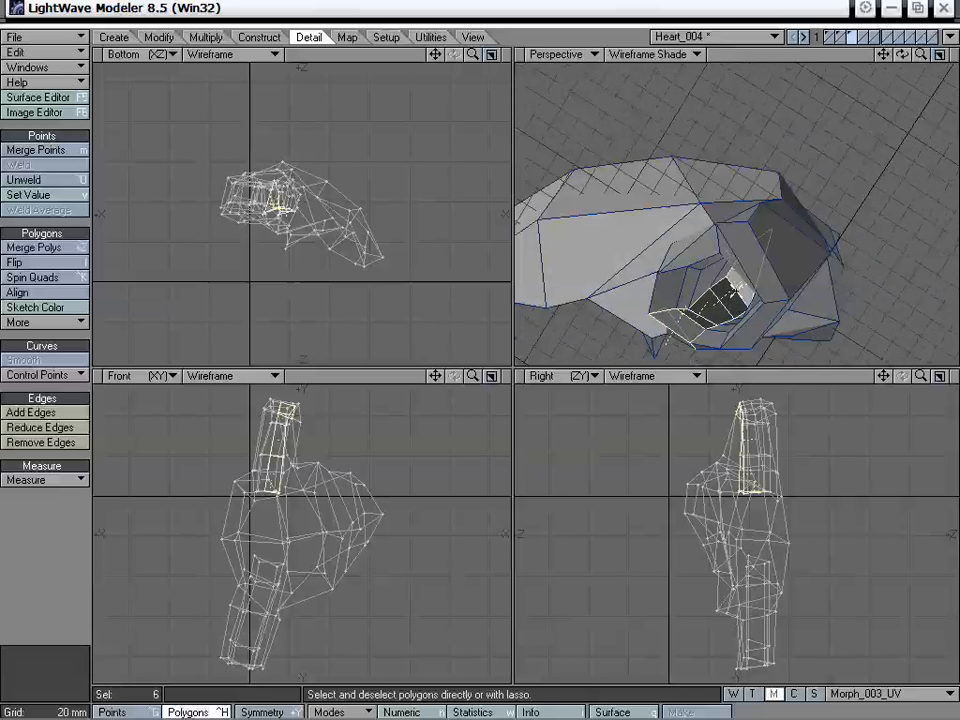
alt+drag(735, 290, 746, 211)
key(t)
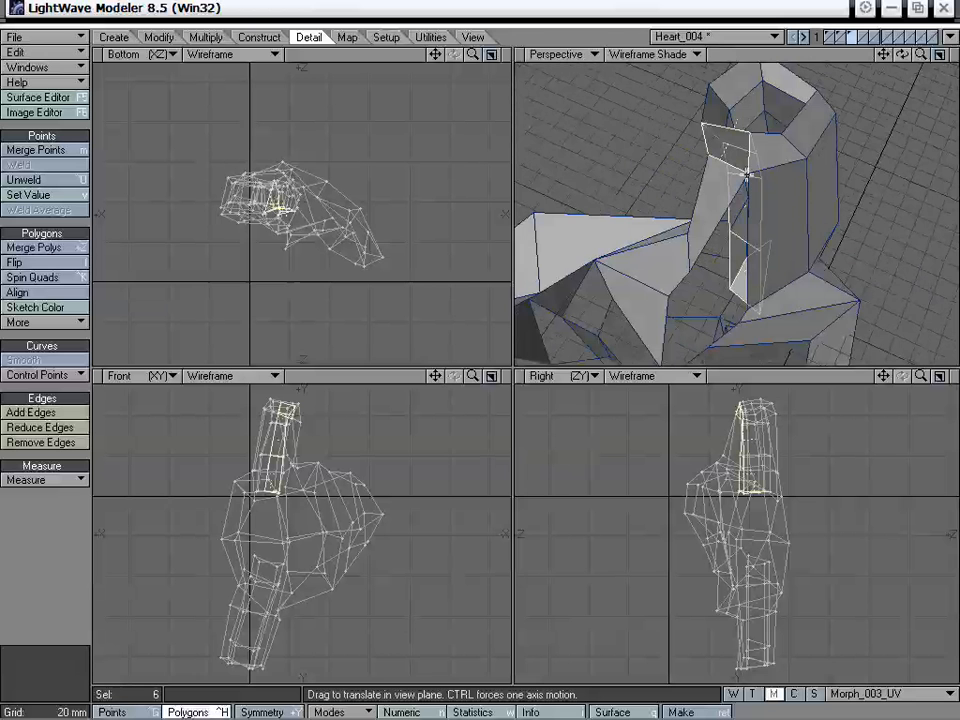
key(space)
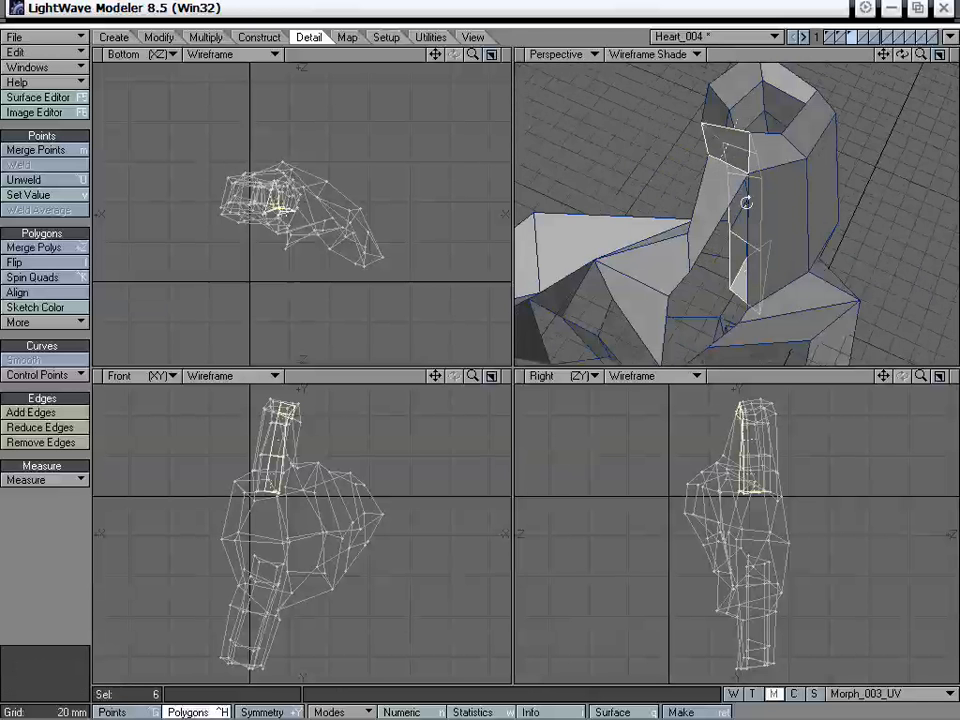
Add the neighbouring outer wall polygon to the selection, move the polygons sideways to open the upper tube's seam, and deselect them.
alt+drag(748, 204, 745, 170)
key(t)
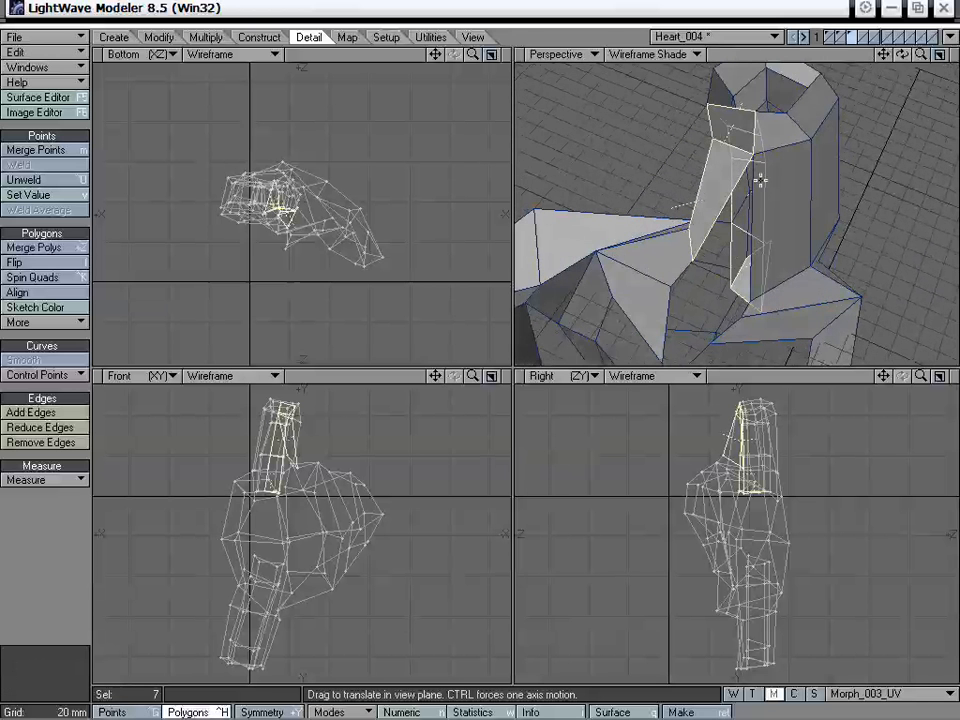
alt+drag(733, 131, 768, 330)
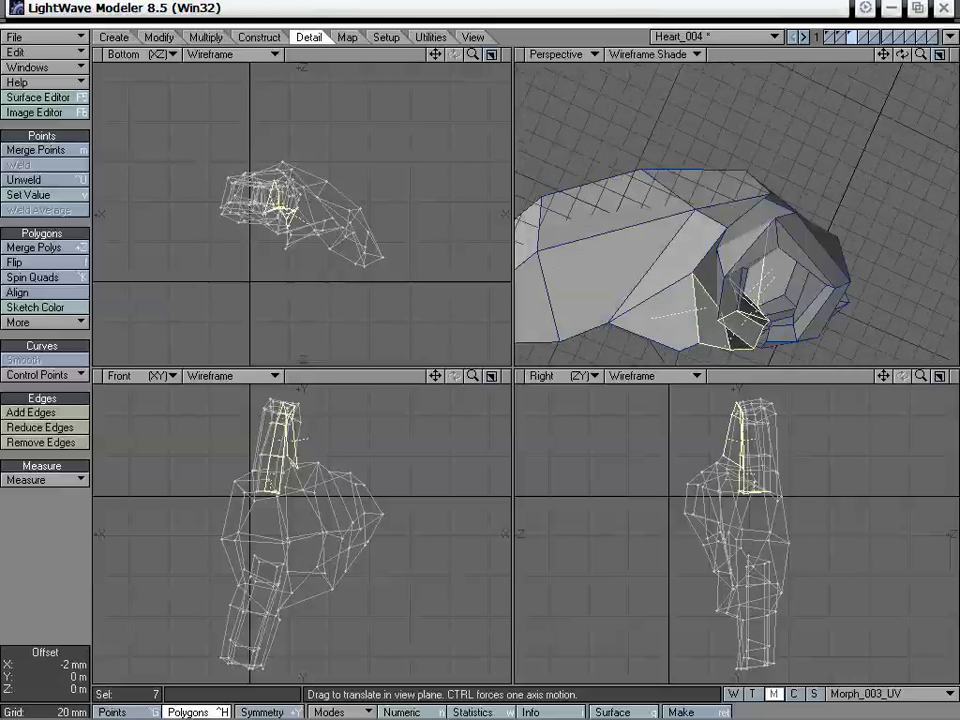
alt+drag(760, 250, 775, 272)
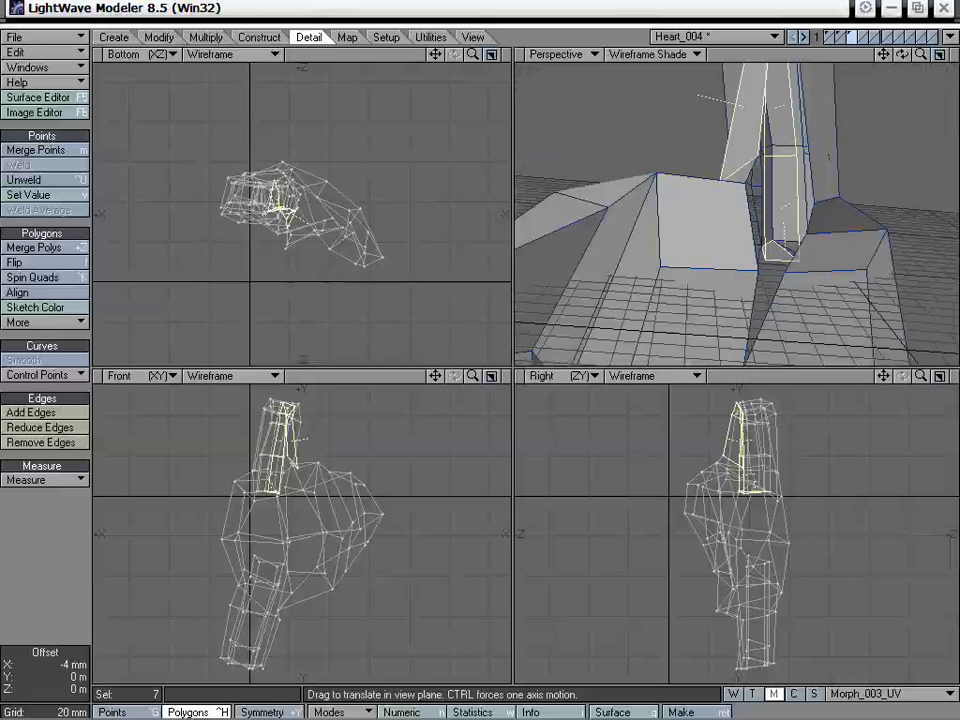
alt+drag(800, 260, 796, 289)
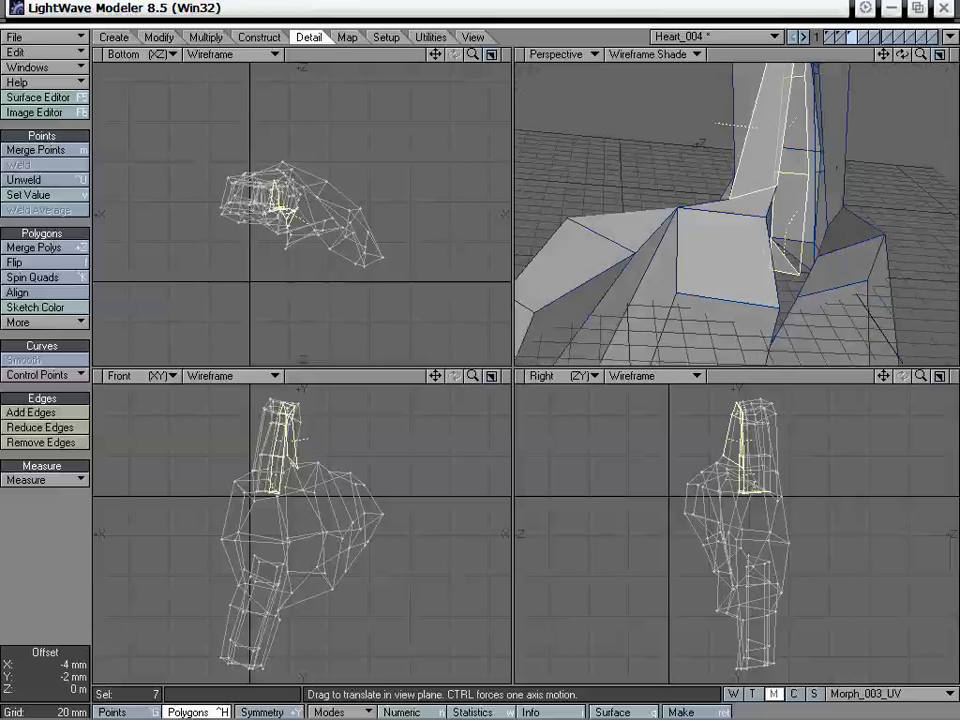
alt+drag(750, 317, 762, 246)
click(80, 535)
Try to weld the four separated points at the seam corner of the lower tube's rim.
drag(922, 56, 850, 75)
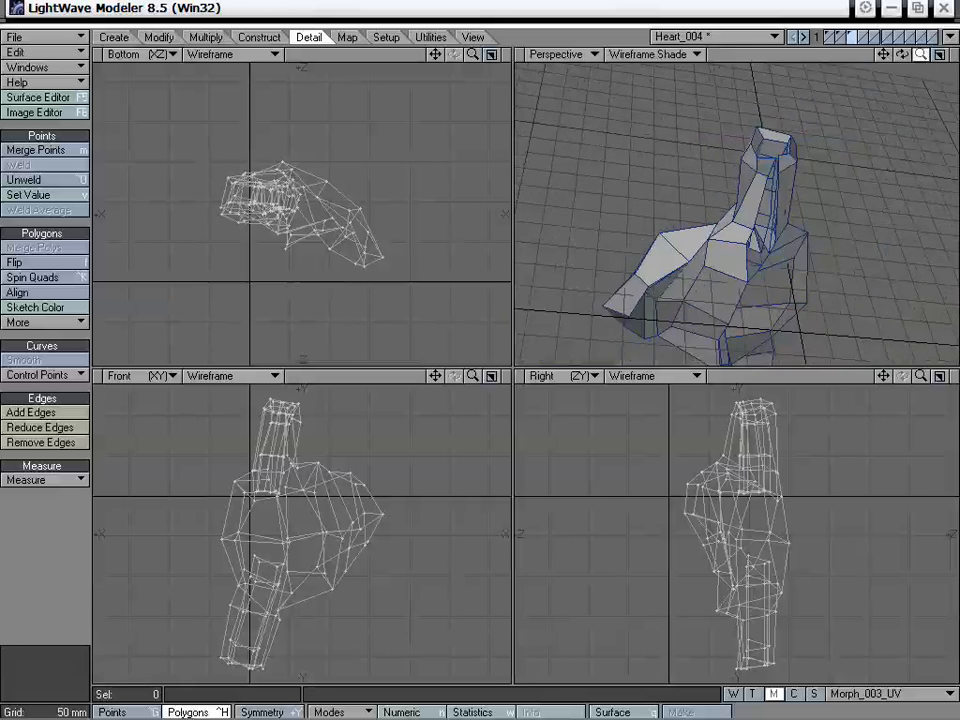
alt+drag(776, 236, 750, 264)
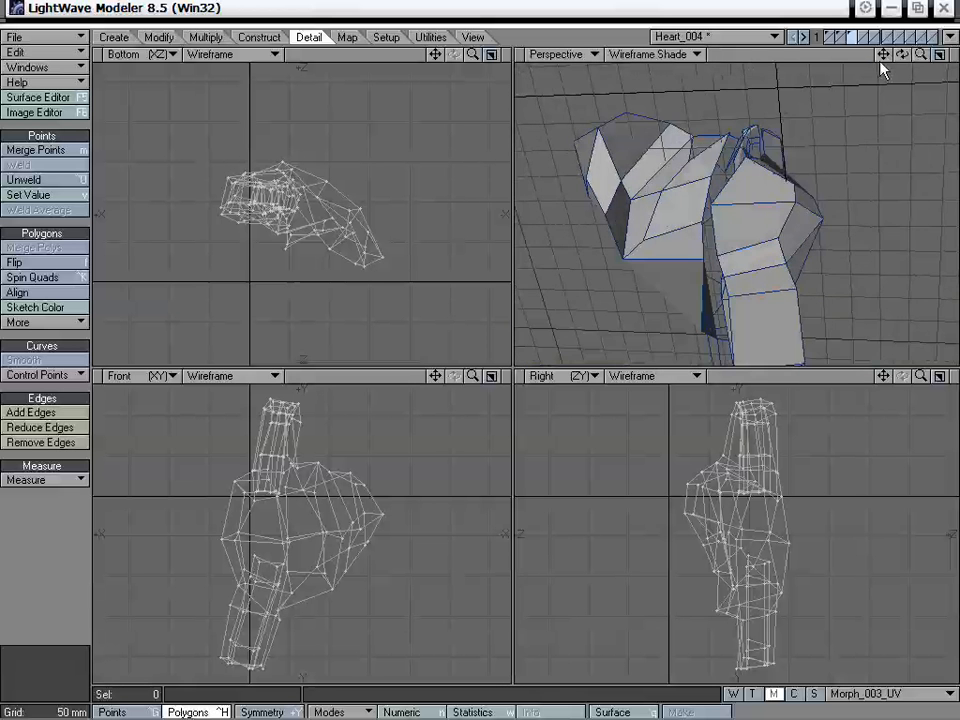
drag(883, 54, 836, 96)
alt+drag(836, 96, 695, 152)
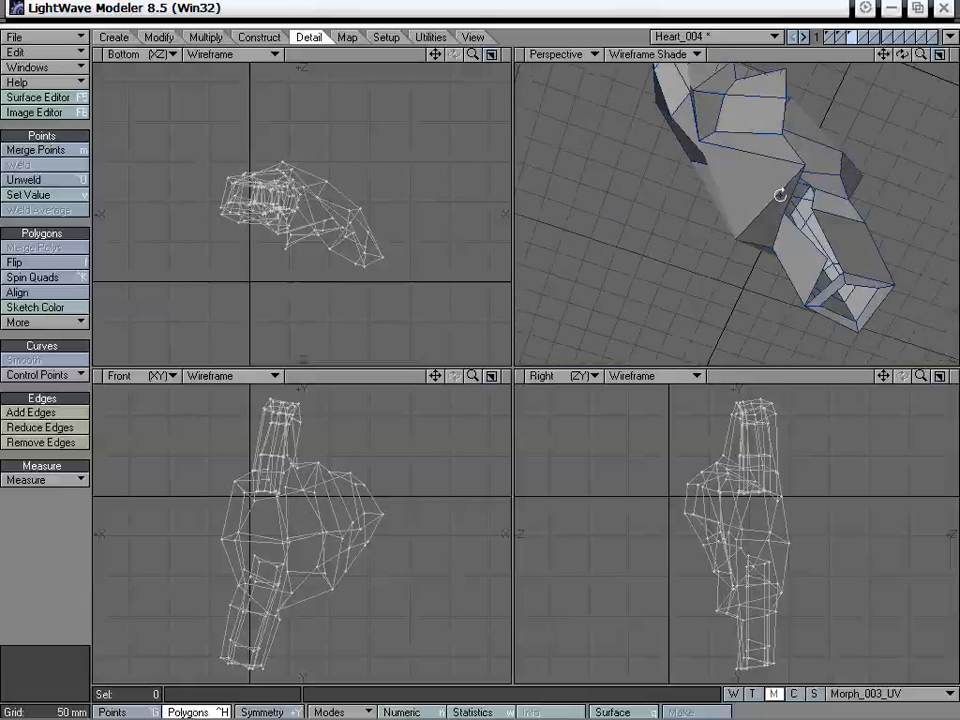
key(t)
key(ctrl+t)
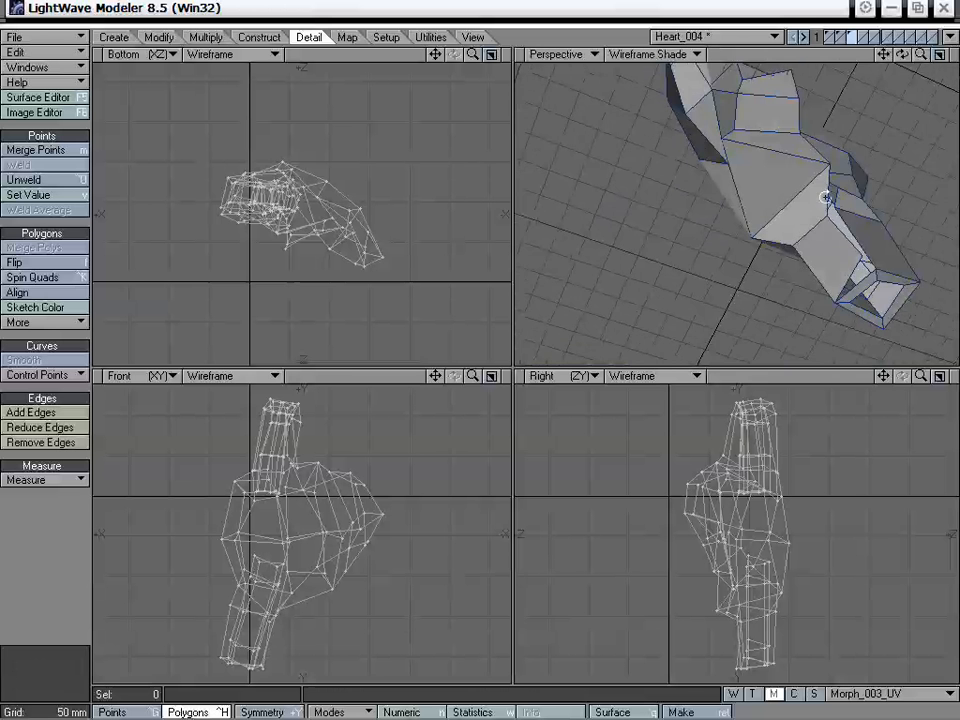
alt+drag(767, 170, 782, 135)
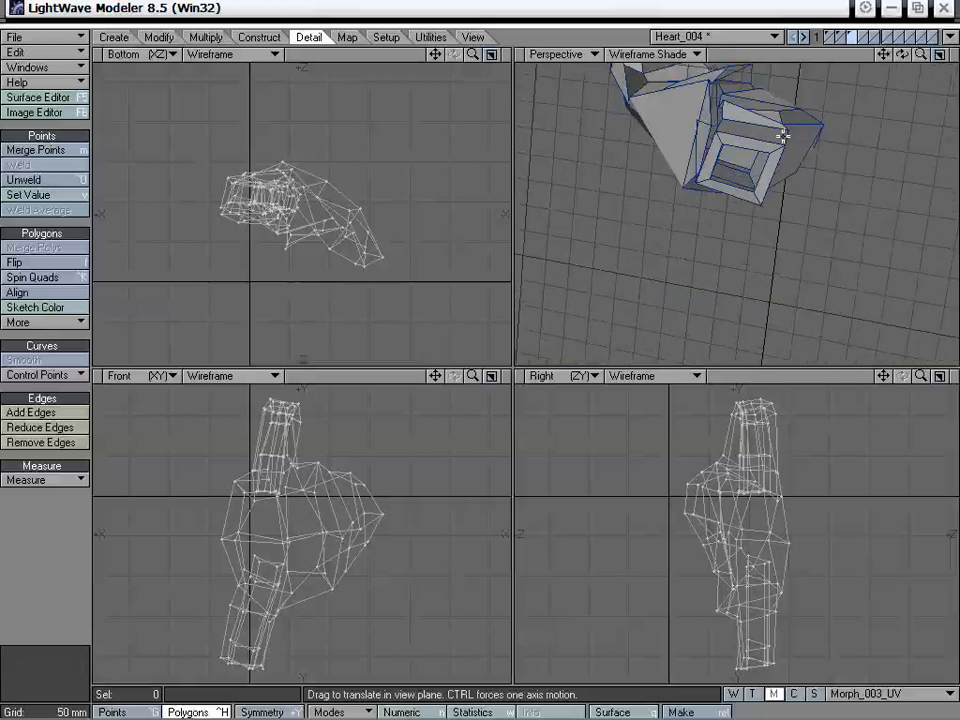
key(space)
mouse_move(713, 155)
mouse_down()
mouse_move(804, 152)
mouse_move(760, 140)
mouse_move(776, 166)
mouse_move(775, 212)
mouse_move(791, 229)
mouse_move(750, 283)
mouse_move(749, 251)
mouse_move(701, 251)
mouse_move(718, 250)
mouse_up()
key(space)
click(773, 215)
shift+click(789, 234)
key(ctrl+w)
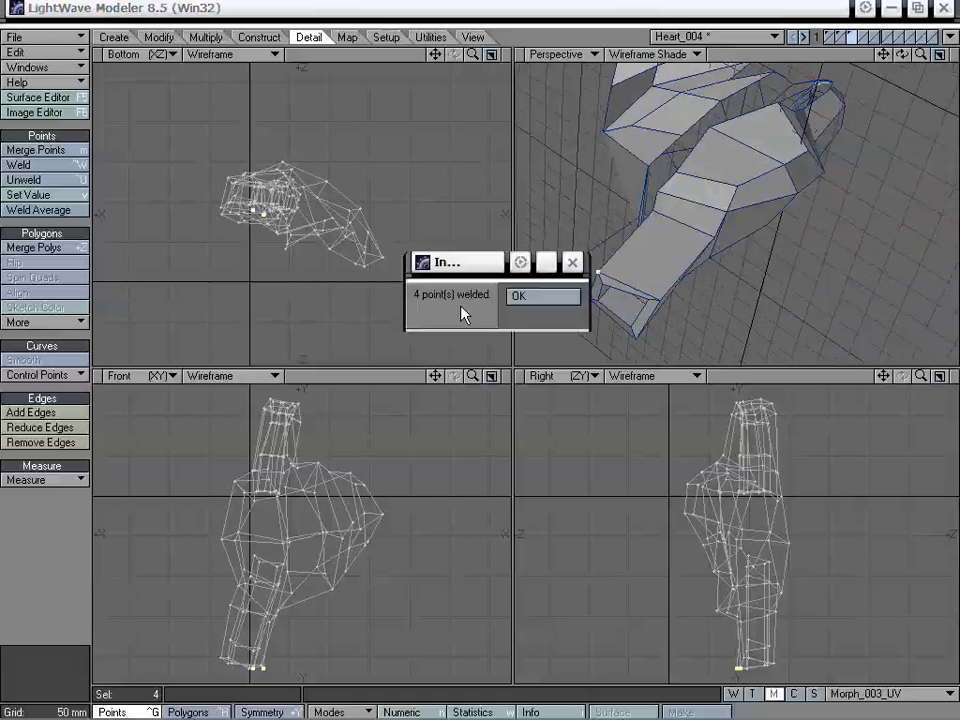
click(531, 294)
Select five polygons beside the lower tube's seam, from outer wall to inner wall, try to move them, and deselect them.
alt+drag(531, 294, 745, 232)
key(ctrl+h)
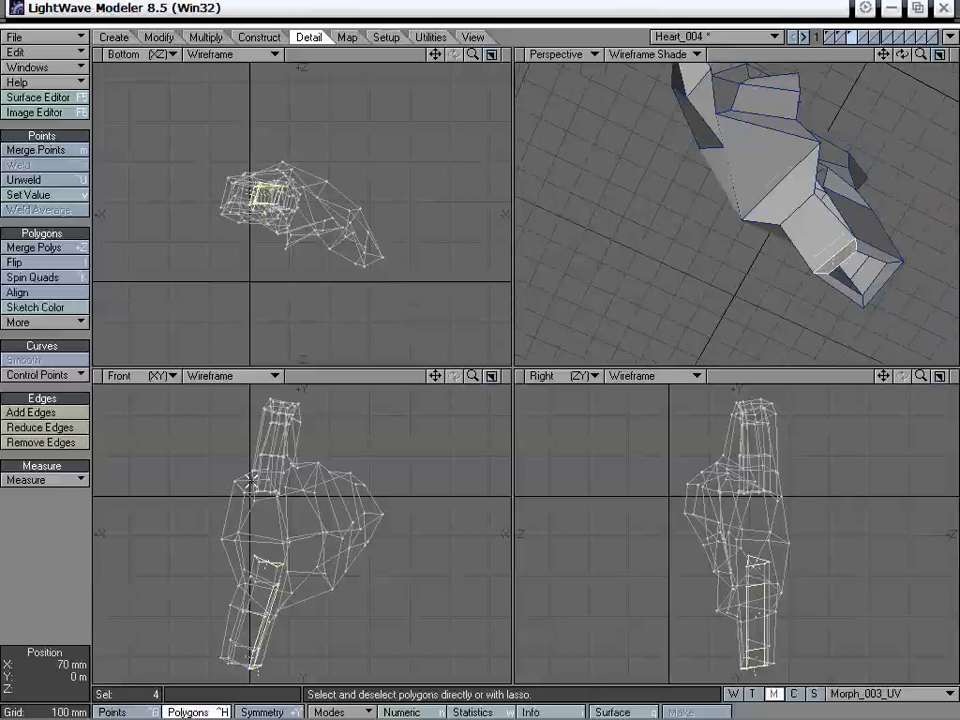
alt+drag(829, 244, 711, 137)
key(t)
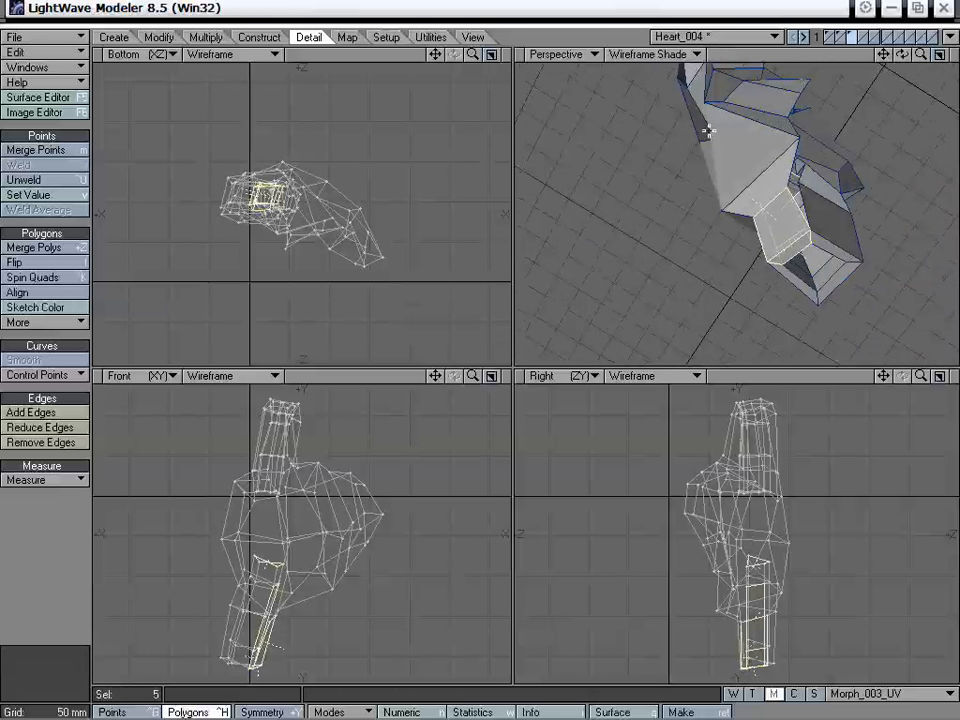
click(72, 574)
key(ctrl+t)
mouse_move(804, 230)
mouse_down()
mouse_move(806, 242)
mouse_move(801, 231)
mouse_move(813, 233)
mouse_up()
key(space)
Drag the rim-side seam corner of the lower tube's outer wall polygon away from the rim and clear the point selection.
click(799, 230)
key(ctrl+t)
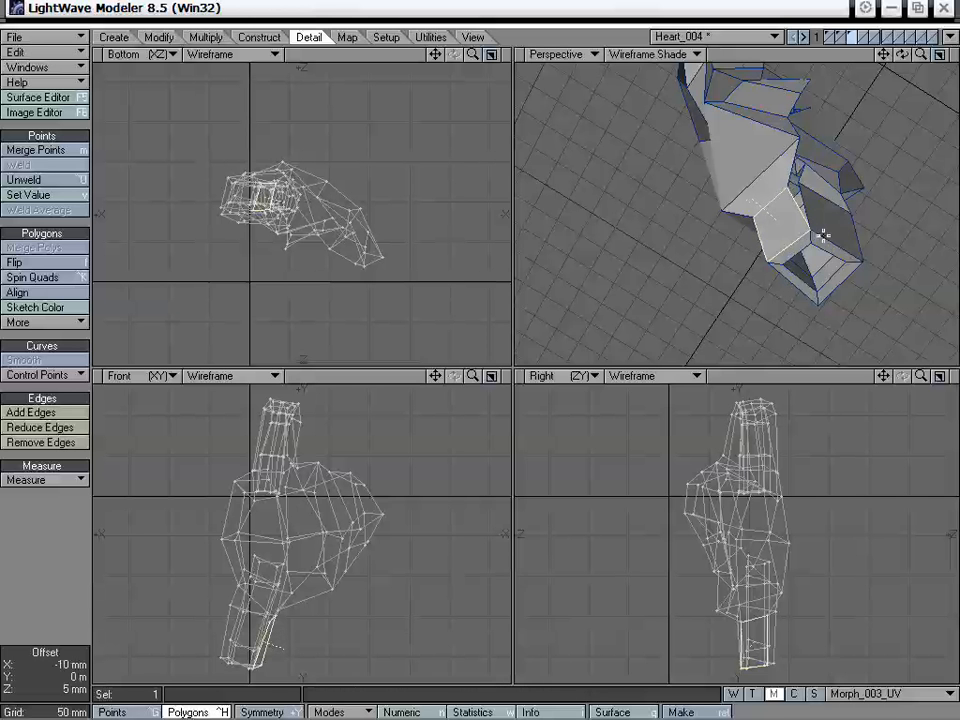
key(ctrl+g)
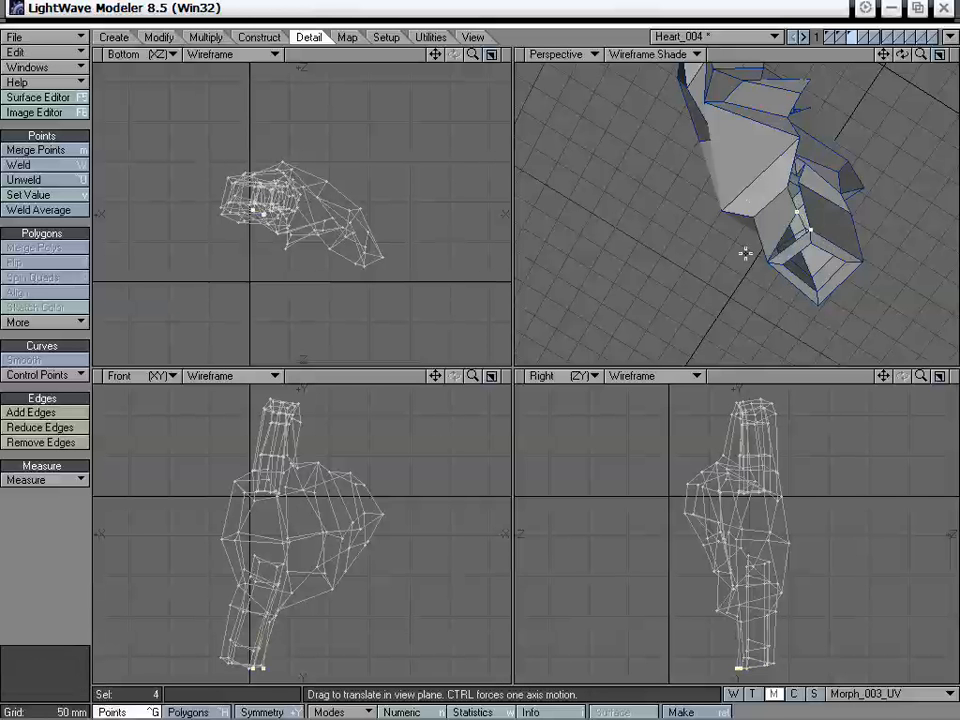
key(space)
key(ctrl+h)
key(ctrl+g)
click(51, 542)
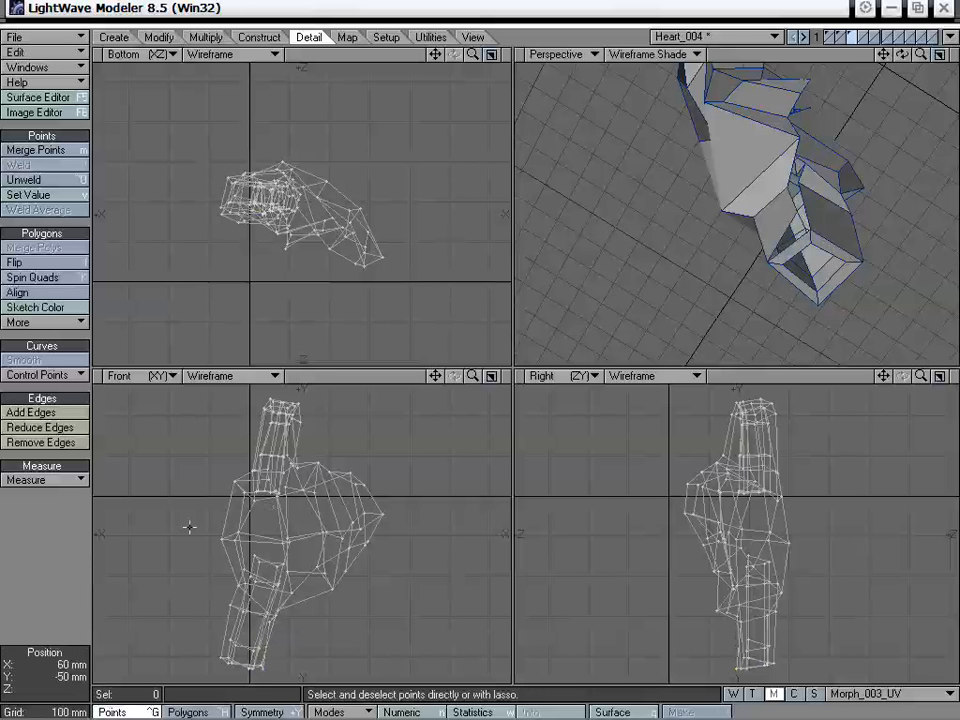
Select the adjoining rim polygon too, drag its seam corner towards the outer wall's moved corner, and deselect the polygons.
alt+drag(855, 242, 828, 267)
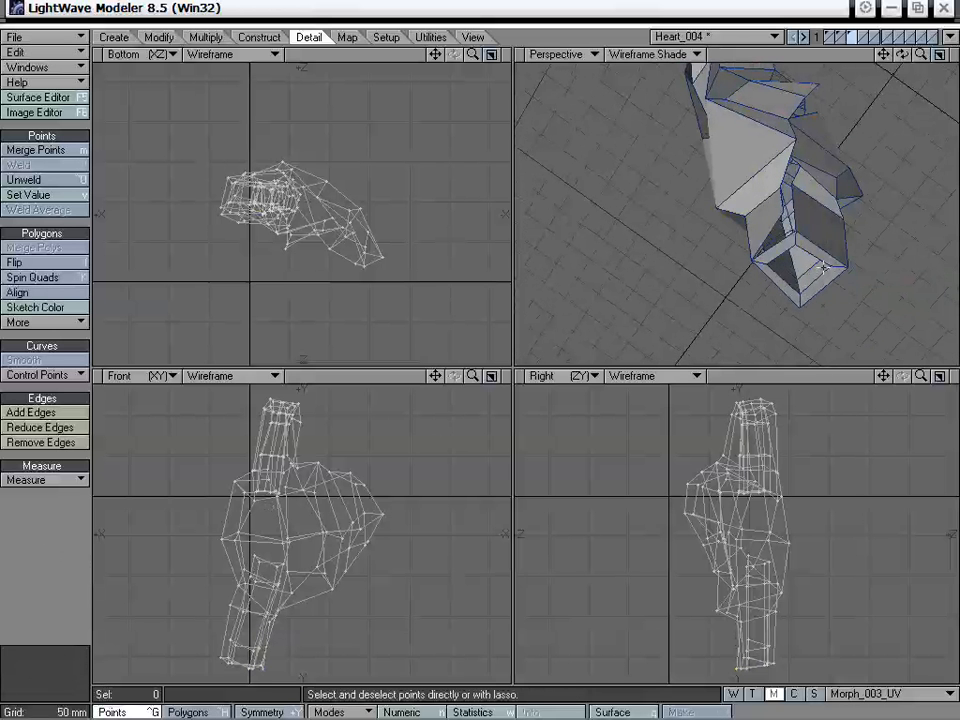
key(ctrl+h)
click(781, 248)
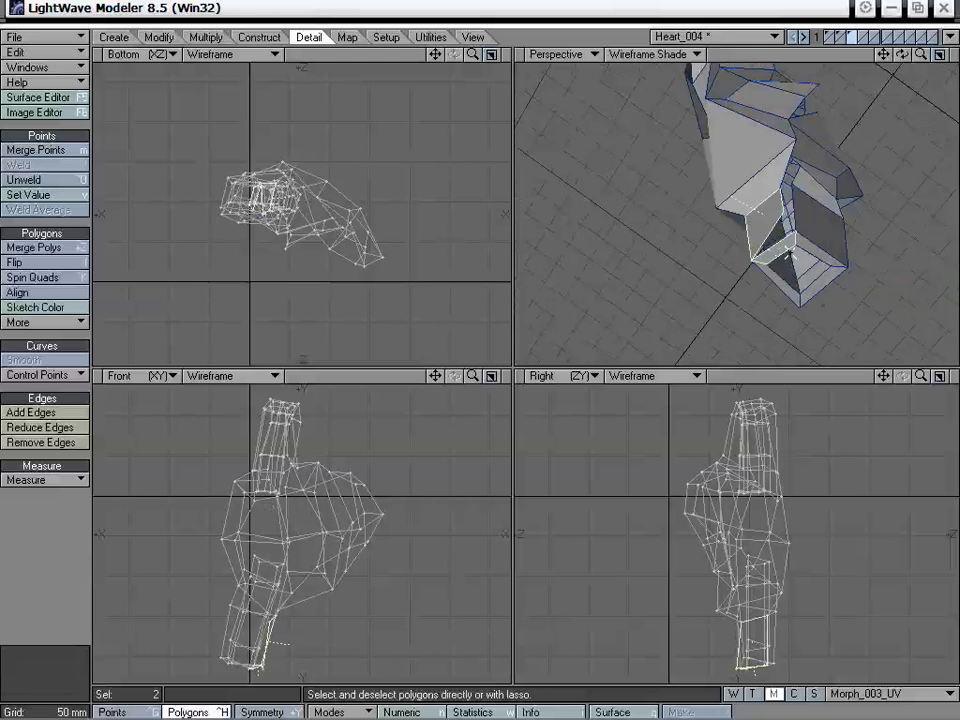
key(t)
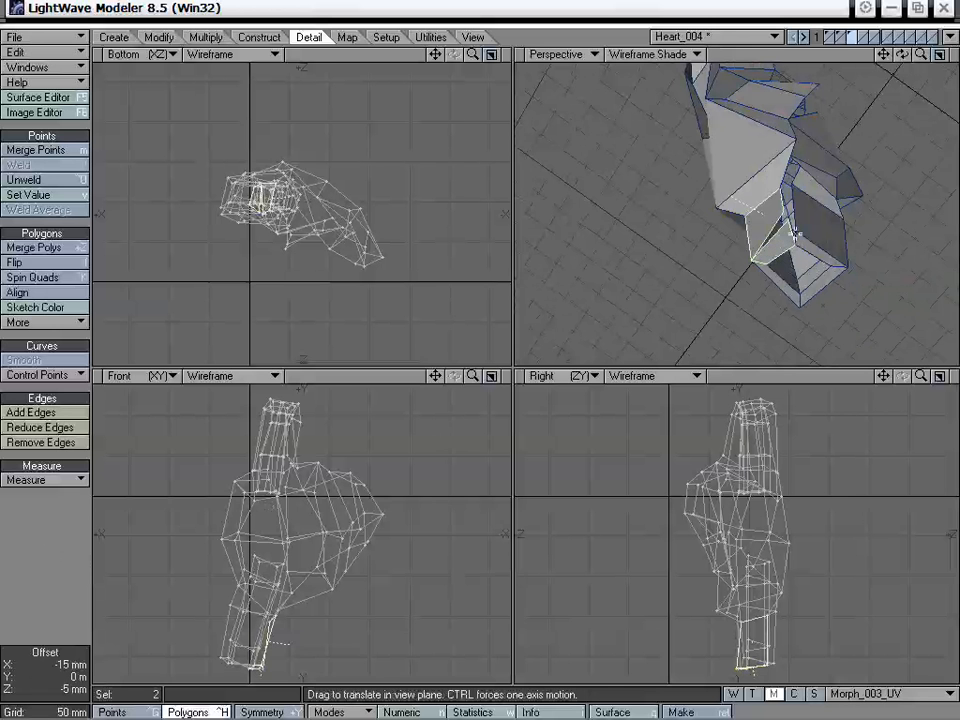
click(90, 518)
click(90, 518)
Weld the two neighbouring points where the lower tube's outer wall and rim polygon meet at the seam.
alt+drag(802, 216, 763, 223)
key(ctrl+g)
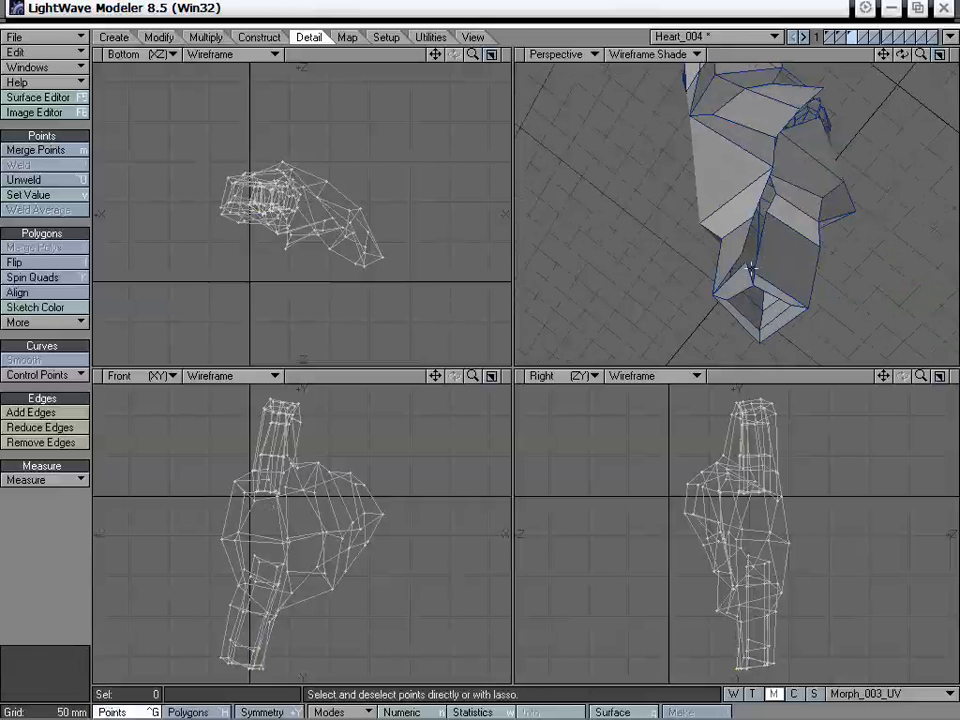
click(744, 258)
key(ctrl+w)
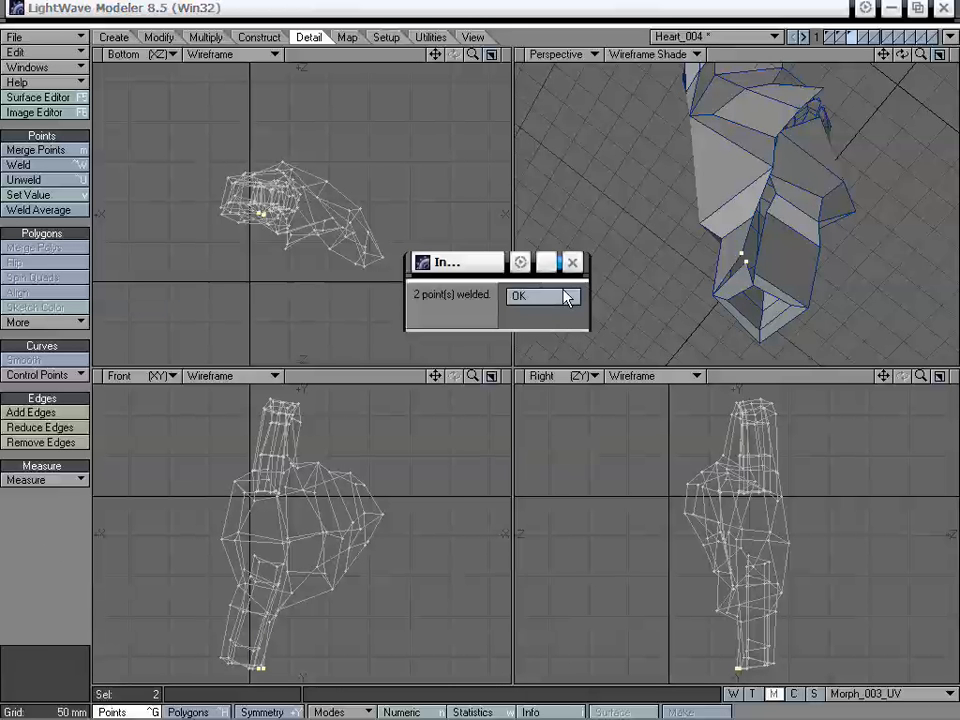
click(560, 297)
Select six polygons beside the lower tube's seam from outer wall to inner wall, move them to open the seam, and deselect them.
alt+drag(705, 262, 759, 171)
key(ctrl+h)
click(751, 197)
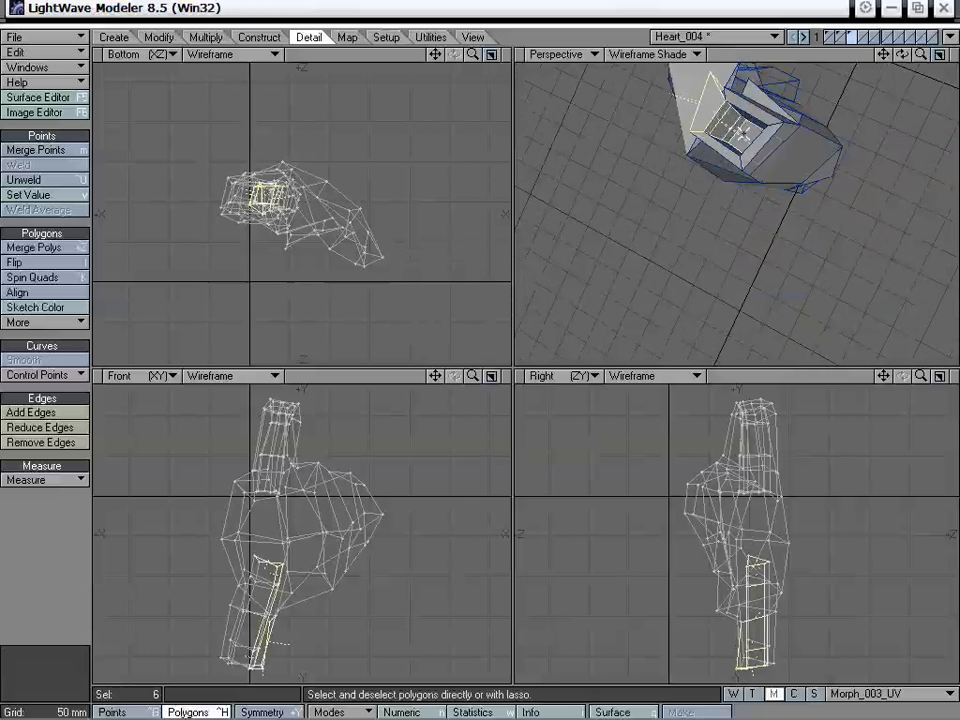
alt+drag(722, 122, 773, 119)
key(t)
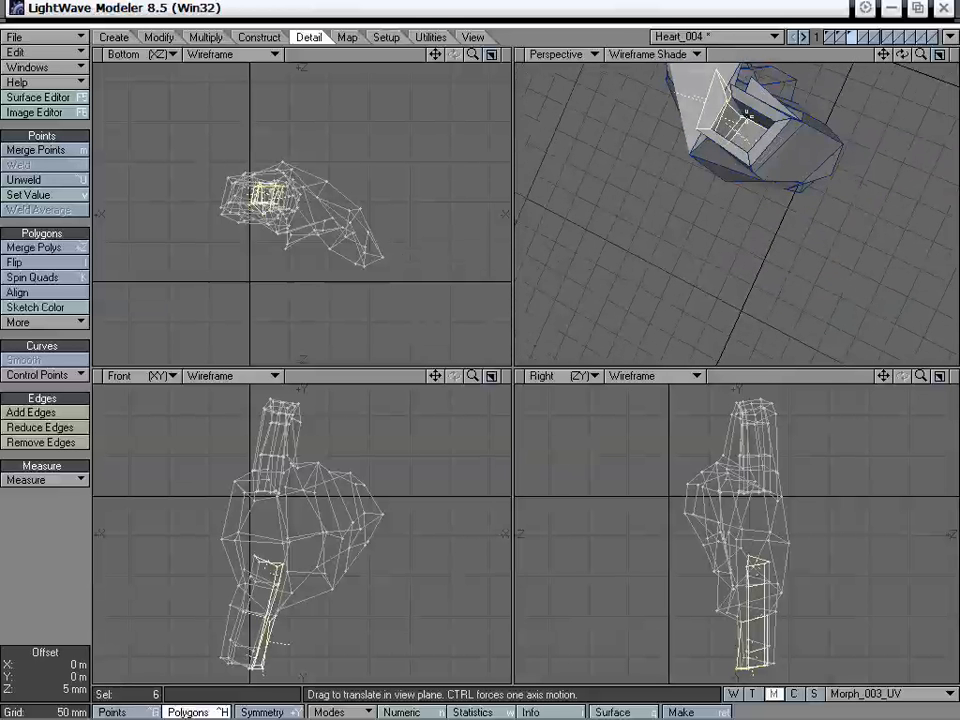
alt+drag(734, 128, 722, 246)
click(80, 543)
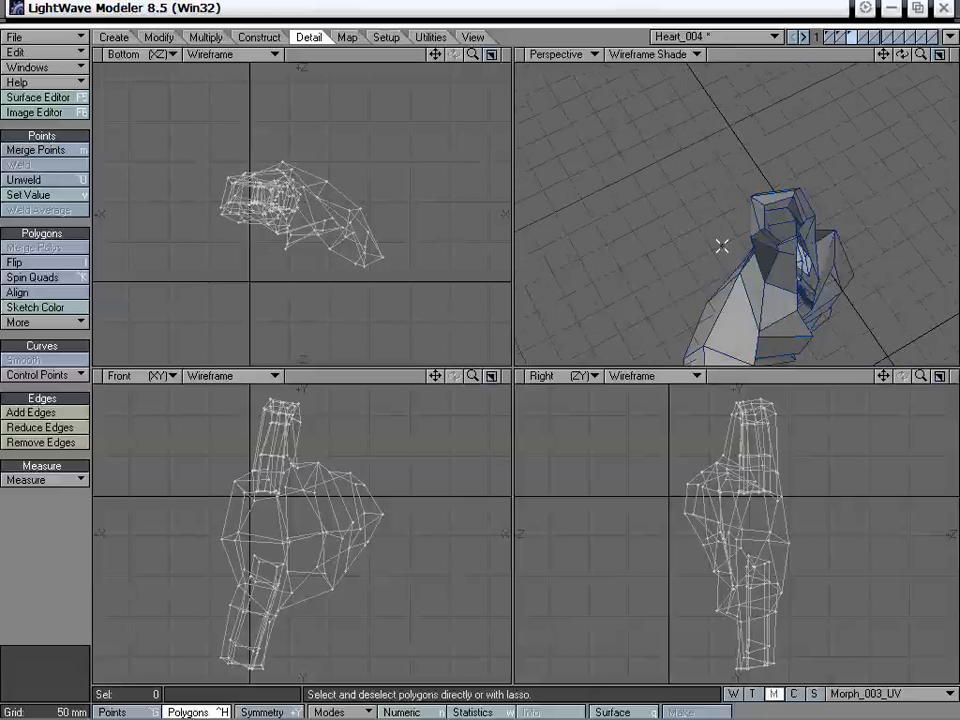
Enlarge the perspective view to fill the workspace and drag two points beside the upper tube's base outward.
key(0)
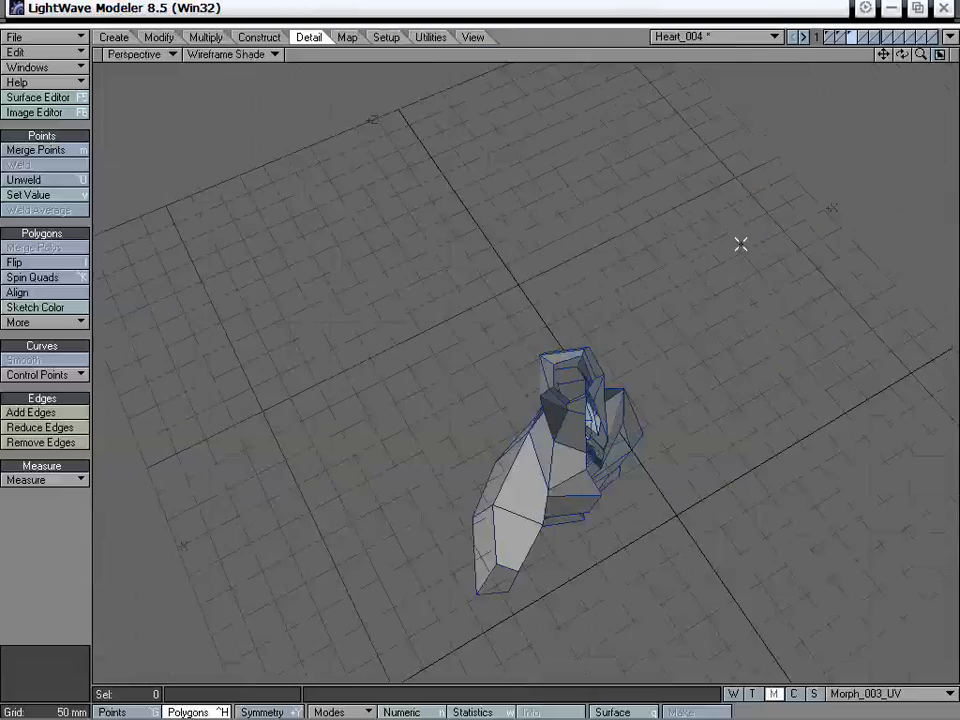
drag(884, 56, 955, 57)
alt+drag(728, 294, 444, 390)
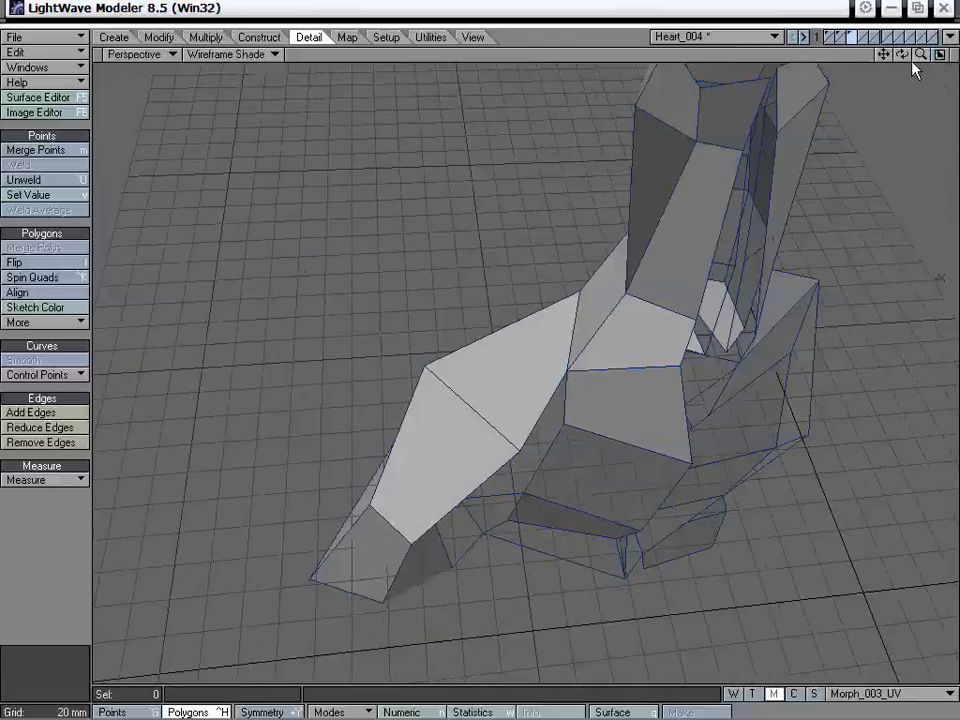
drag(920, 55, 892, 55)
alt+drag(622, 301, 615, 330)
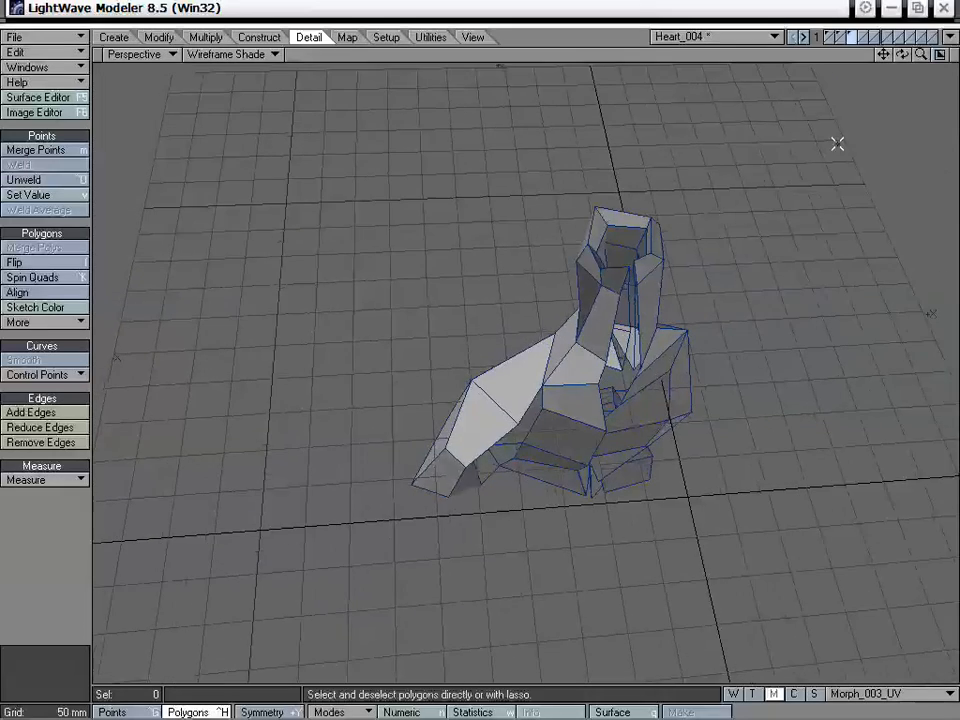
drag(920, 55, 945, 55)
alt+drag(688, 248, 636, 446)
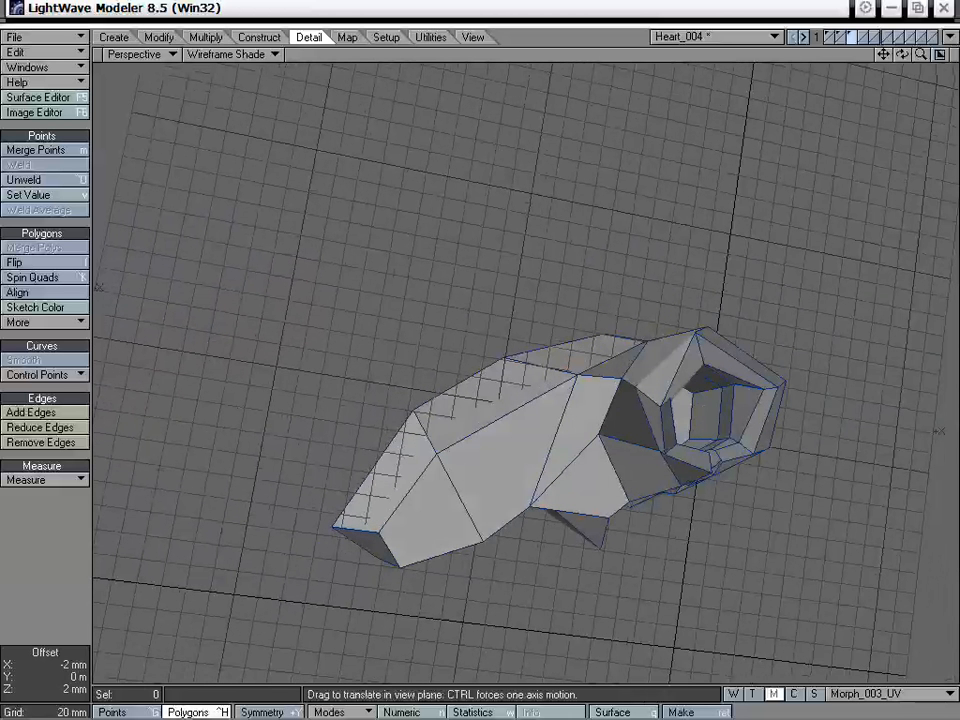
drag(578, 376, 571, 346)
drag(622, 379, 608, 343)
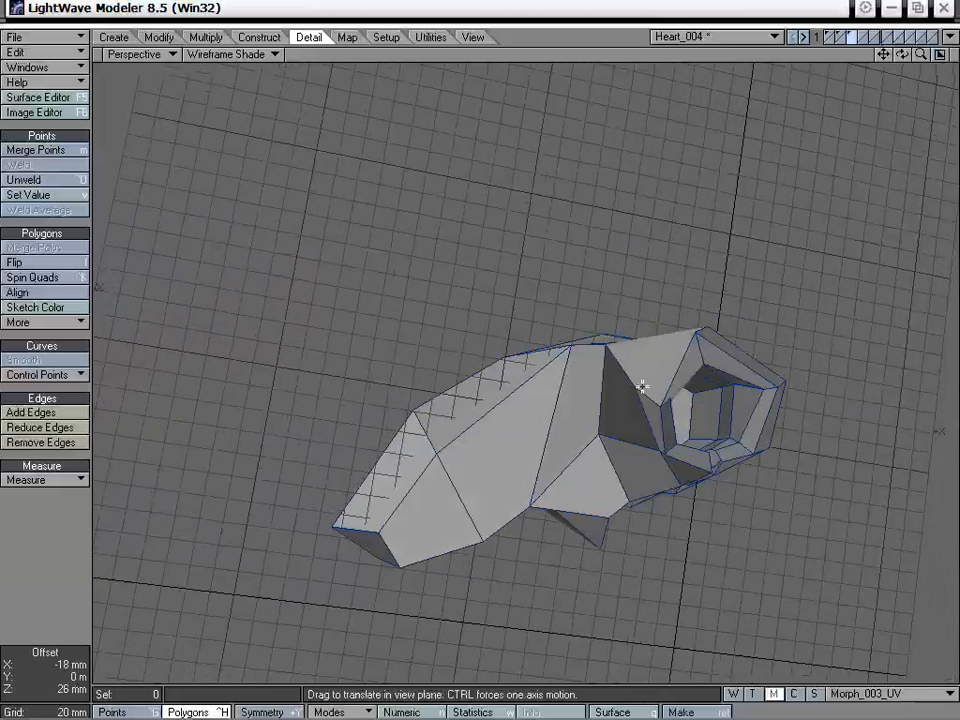
Drag the points along the upper tube's open seam, from its base to the rim, outward to spread the tube apart.
drag(642, 386, 588, 372)
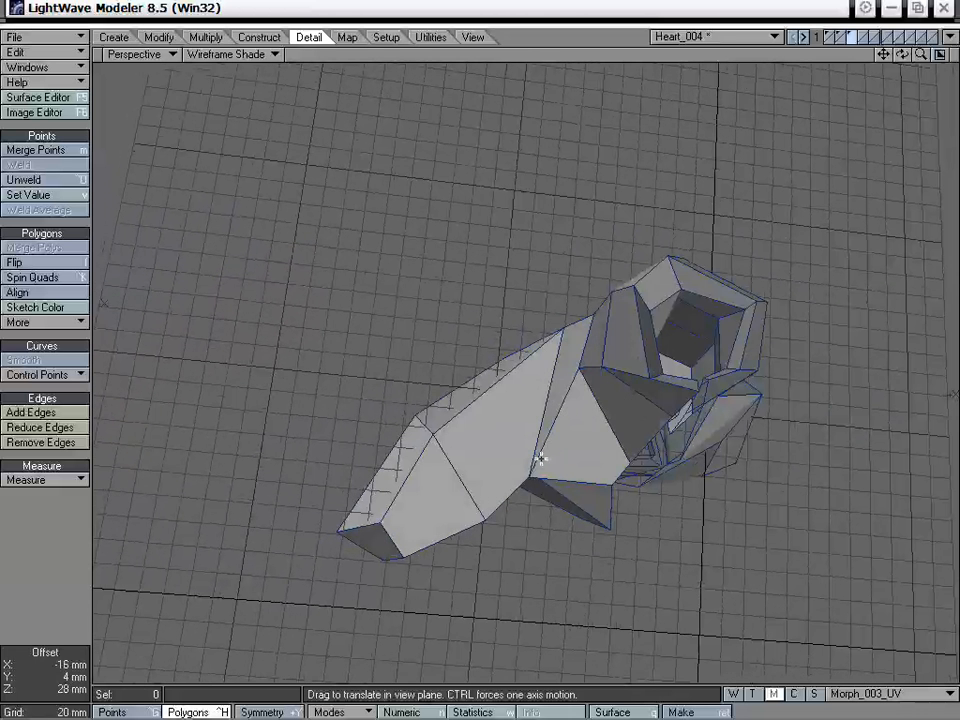
drag(540, 458, 541, 470)
drag(604, 480, 564, 332)
drag(550, 206, 520, 212)
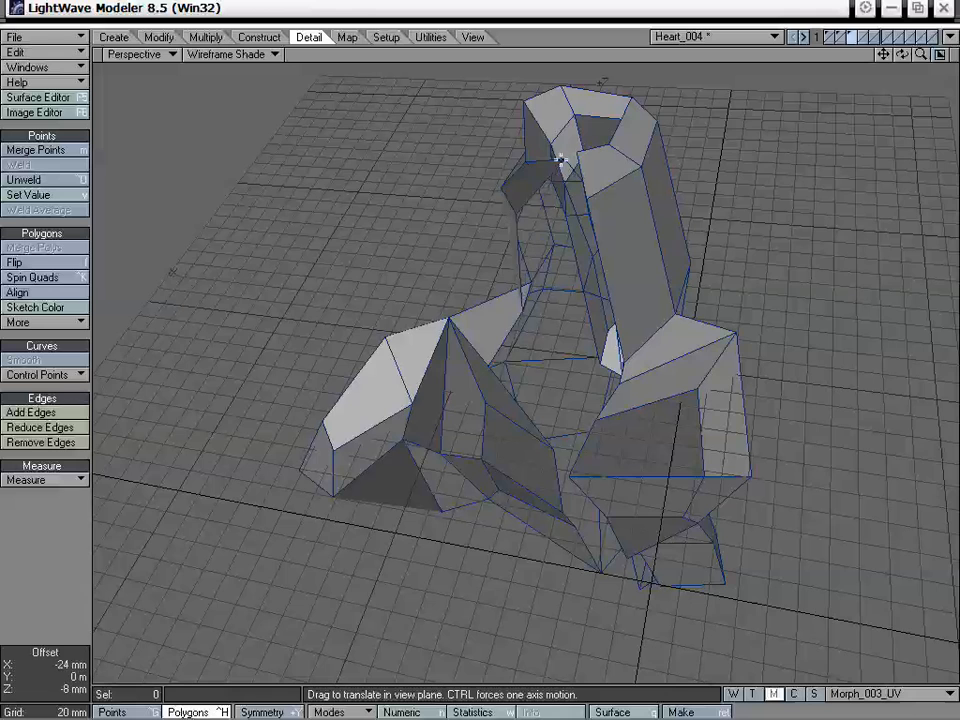
alt+drag(560, 160, 597, 424)
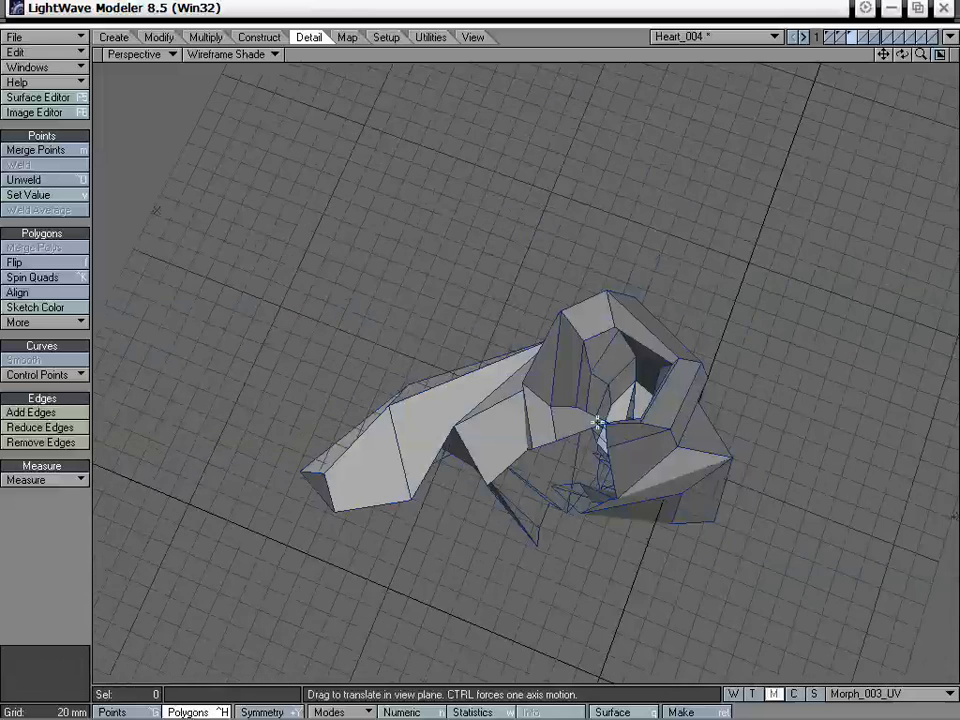
Drag points around the open edges of the heart body and its side lobe to widen the opening further.
alt+drag(446, 309, 573, 385)
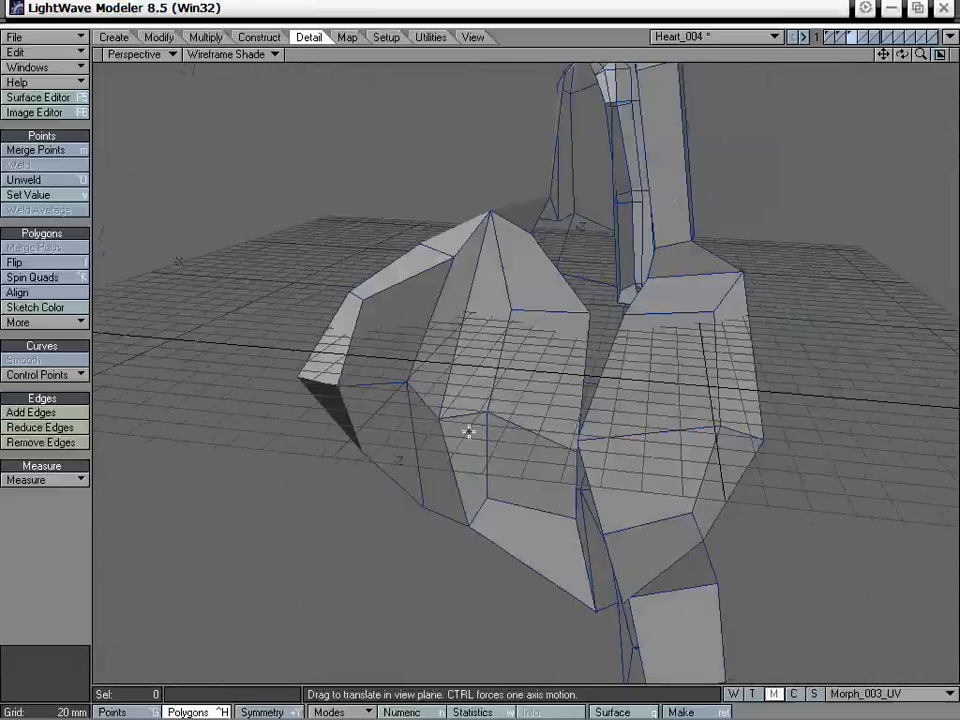
alt+drag(468, 431, 548, 410)
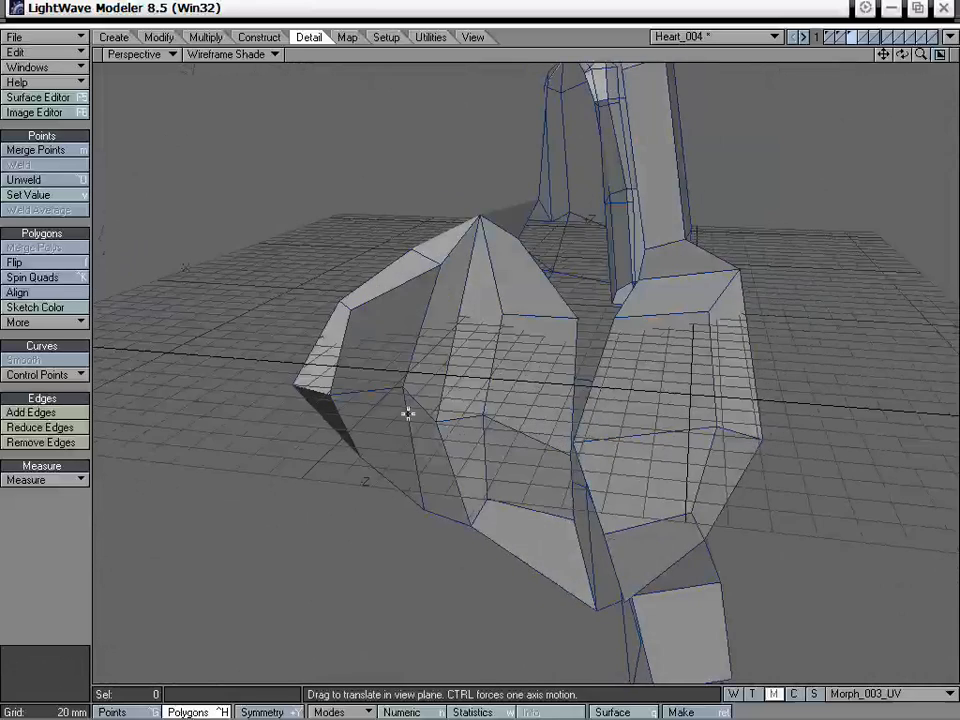
alt+drag(408, 413, 579, 372)
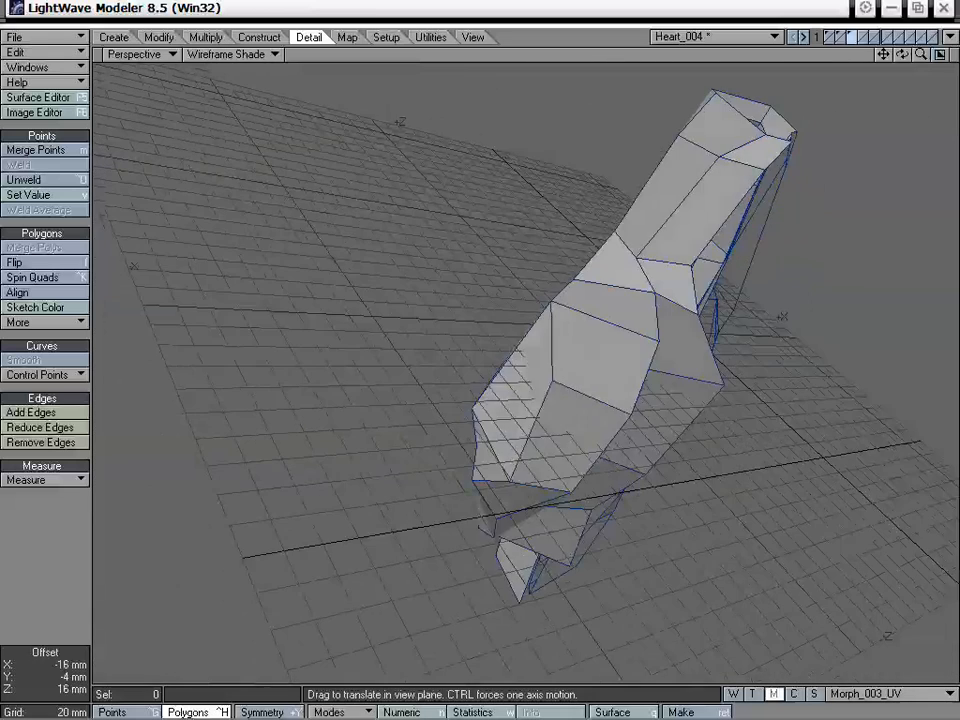
alt+drag(632, 404, 531, 242)
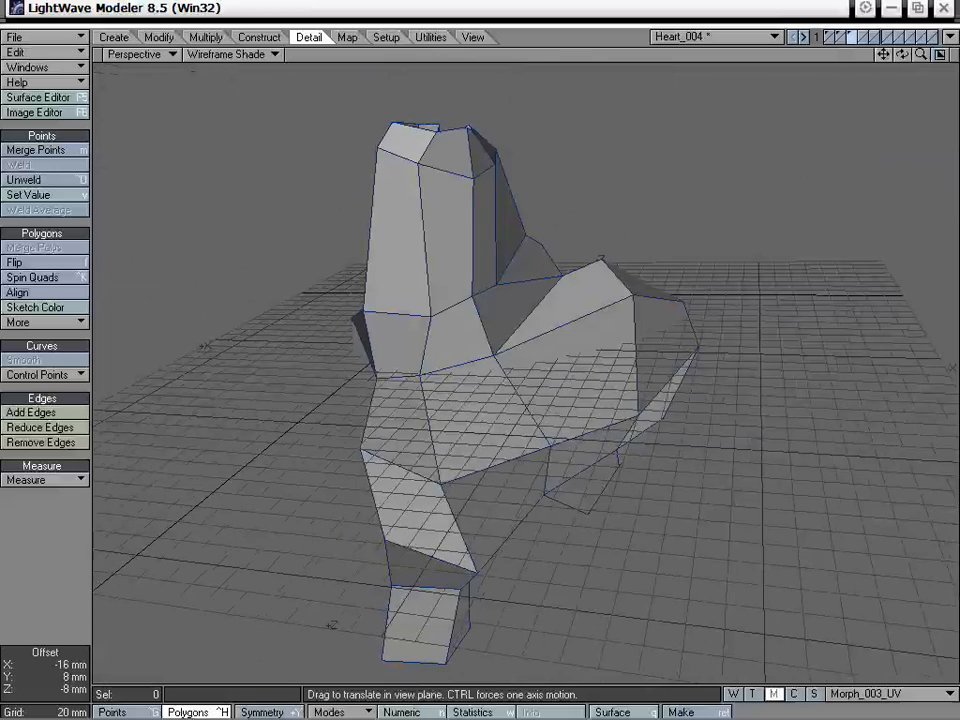
alt+drag(649, 296, 574, 406)
key(ctrl+t)
drag(600, 360, 647, 484)
alt+drag(529, 486, 437, 469)
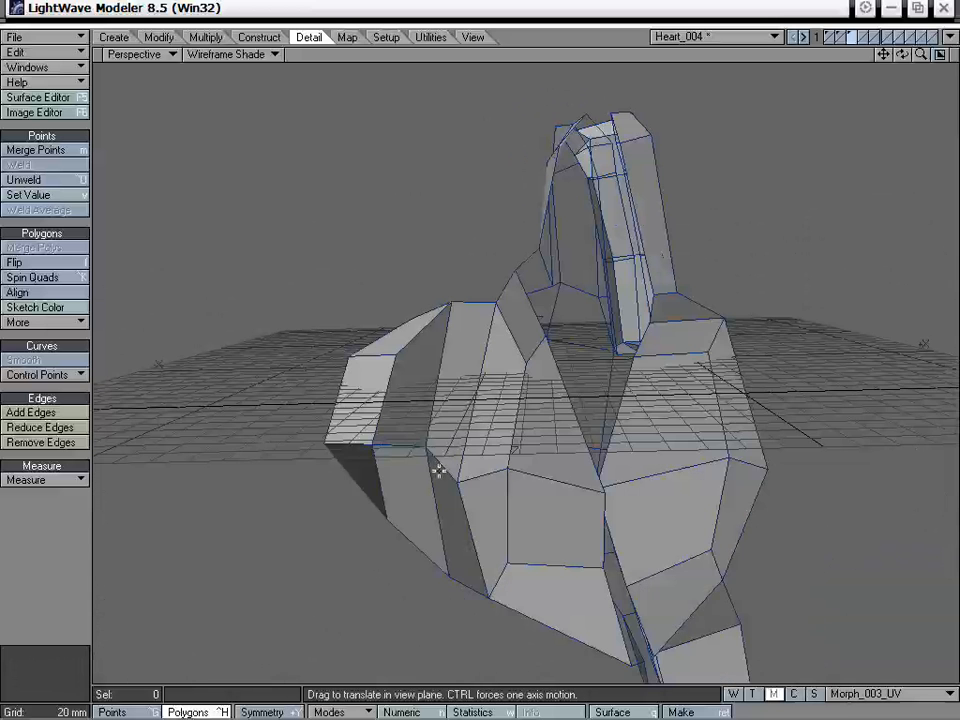
Select five points along the edge row across the side lobe up to the seam and unweld them.
key(ctrl+g)
click(373, 443)
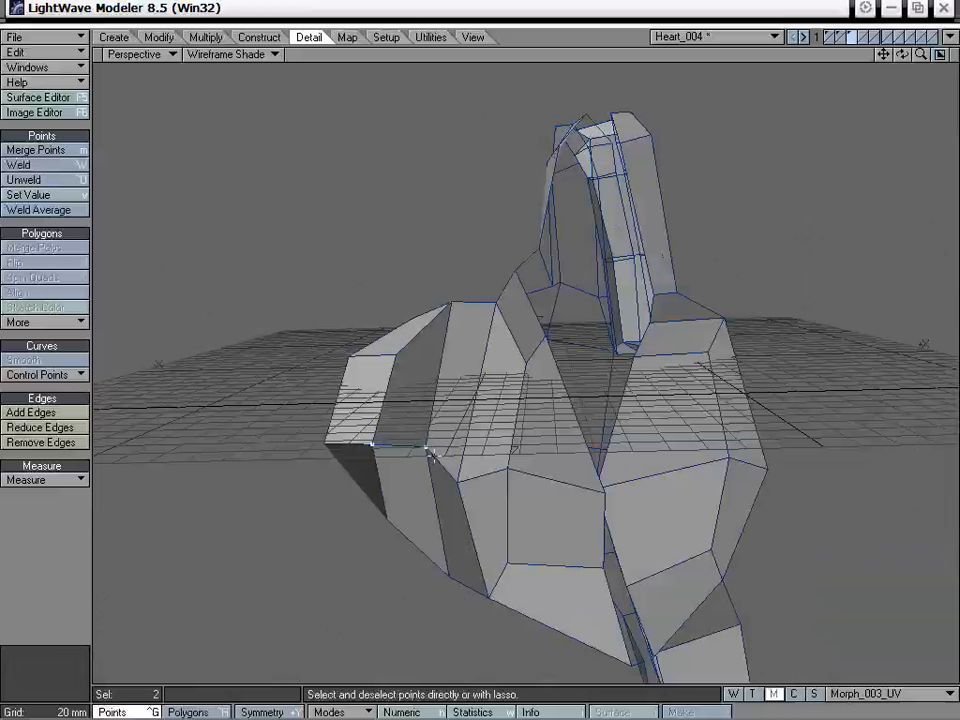
alt+drag(562, 485, 507, 485)
click(540, 494)
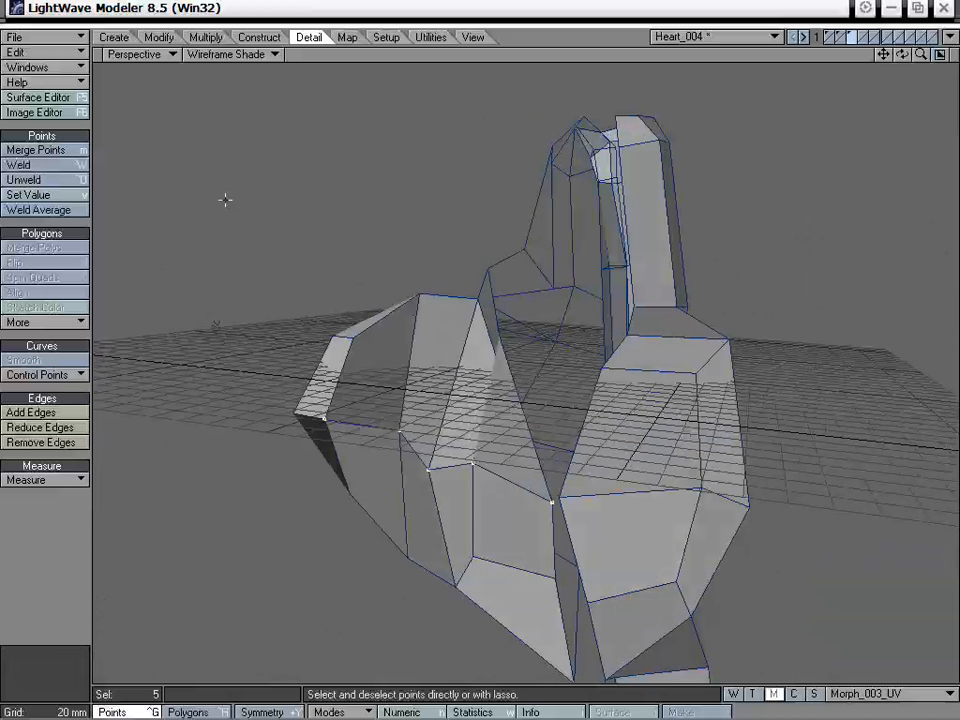
click(65, 183)
Select the four polygons above the unwelded edge row of the side lobe and drag one of their lower corners.
alt+drag(300, 380, 392, 497)
key(ctrl+h)
mouse_move(502, 416)
mouse_down()
mouse_move(428, 395)
mouse_move(435, 407)
mouse_up()
key(t)
alt+drag(542, 491, 506, 439)
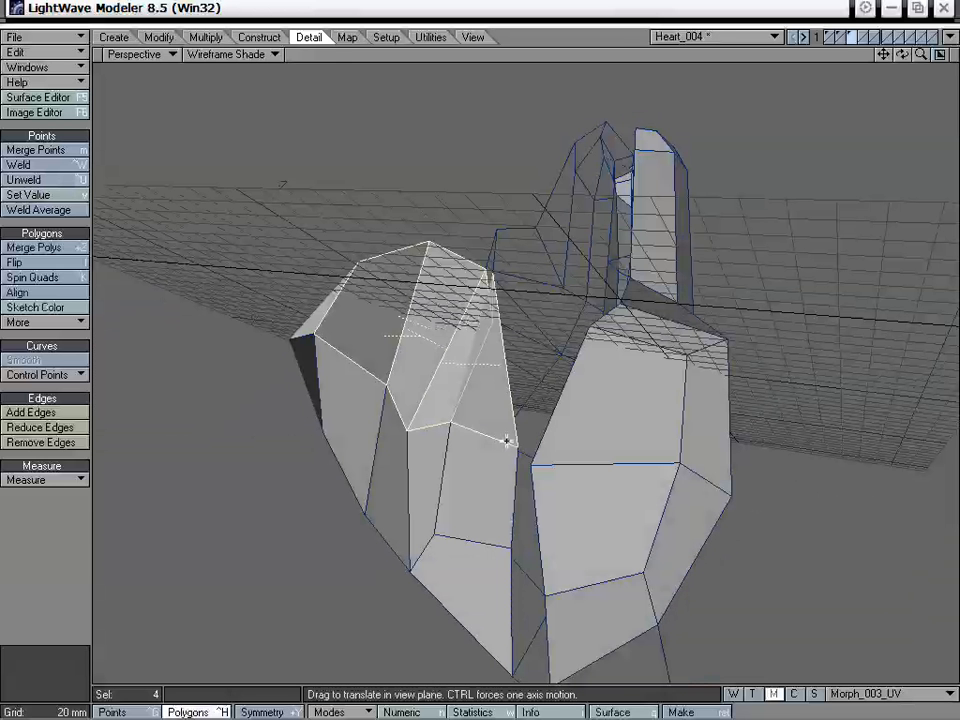
drag(382, 333, 383, 389)
Drag the lower points of the four selected lobe polygons upward and outward so the strip folds away from the cut edge.
alt+drag(396, 303, 343, 435)
alt+drag(400, 466, 523, 362)
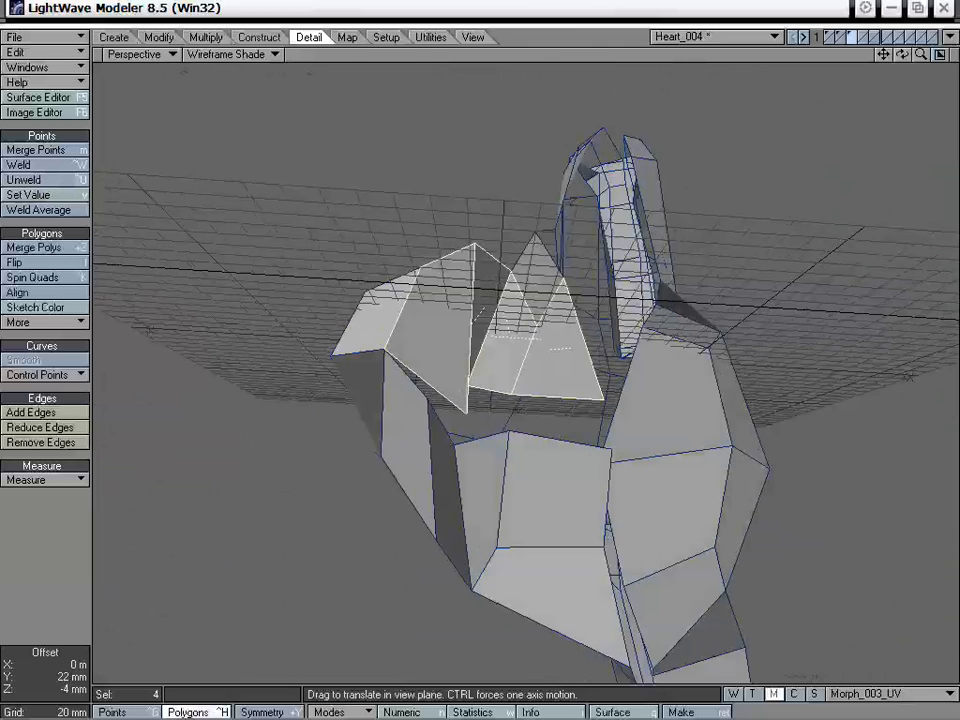
drag(464, 412, 404, 265)
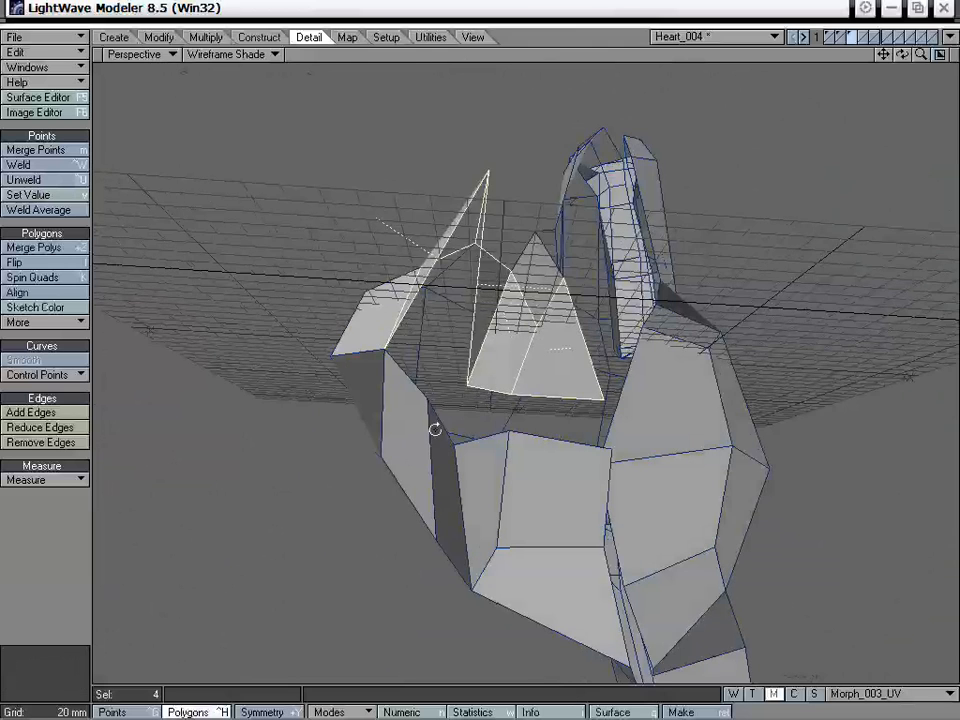
alt+drag(435, 429, 483, 283)
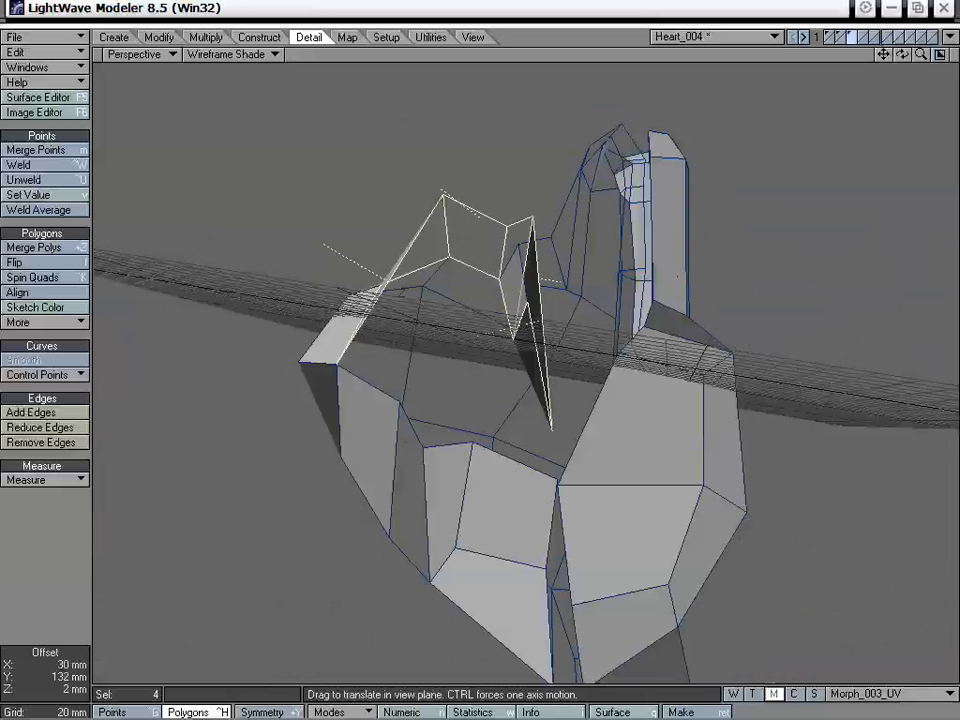
alt+drag(549, 388, 537, 469)
drag(403, 328, 568, 321)
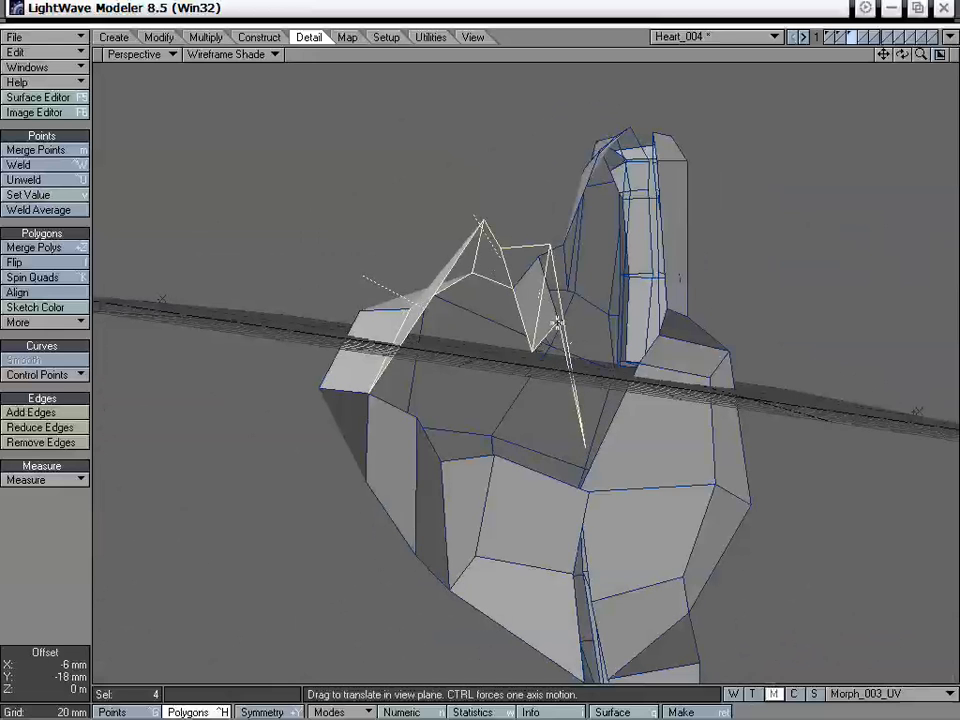
alt+drag(480, 345, 510, 470)
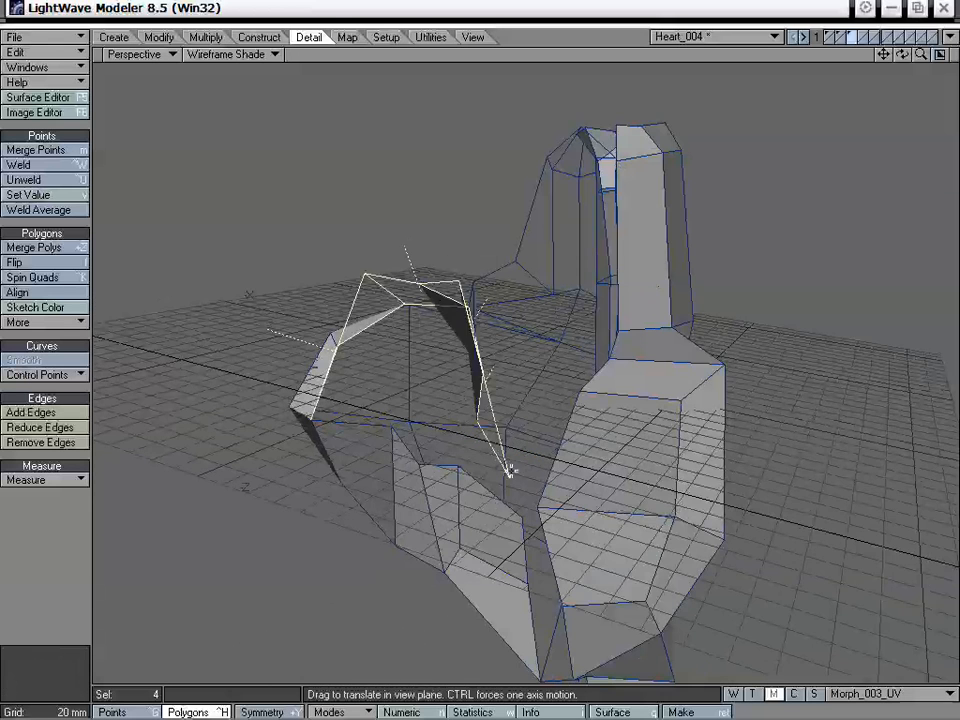
Deselect the polygons and drag the outer points of the folded strip nearest the upper tube outward.
alt+drag(479, 345, 620, 460)
click(82, 582)
alt+drag(548, 319, 513, 412)
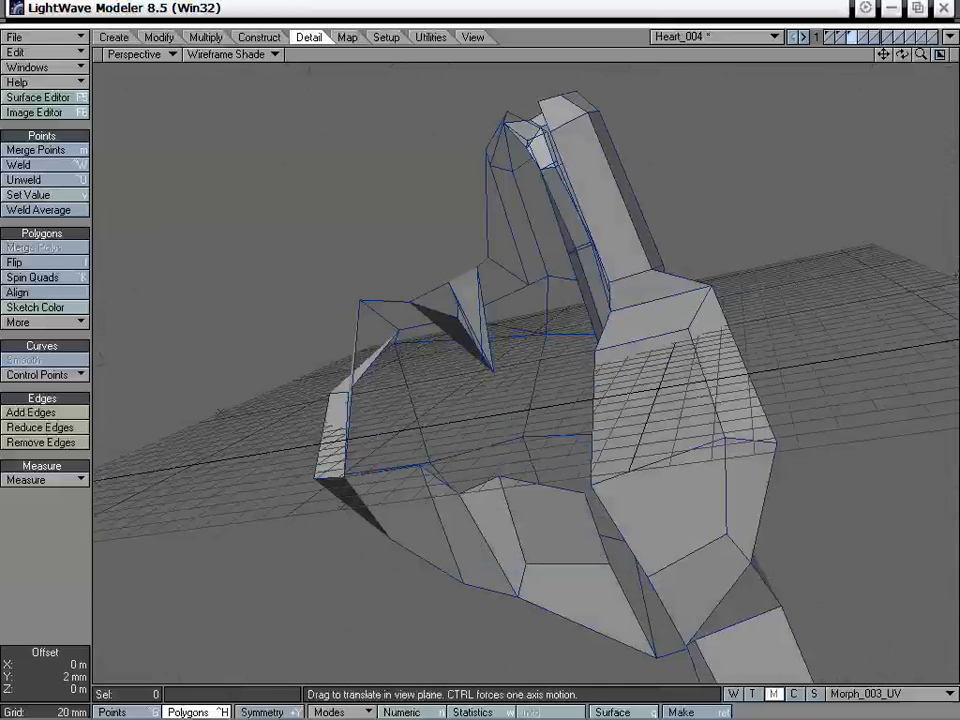
alt+drag(513, 412, 648, 240)
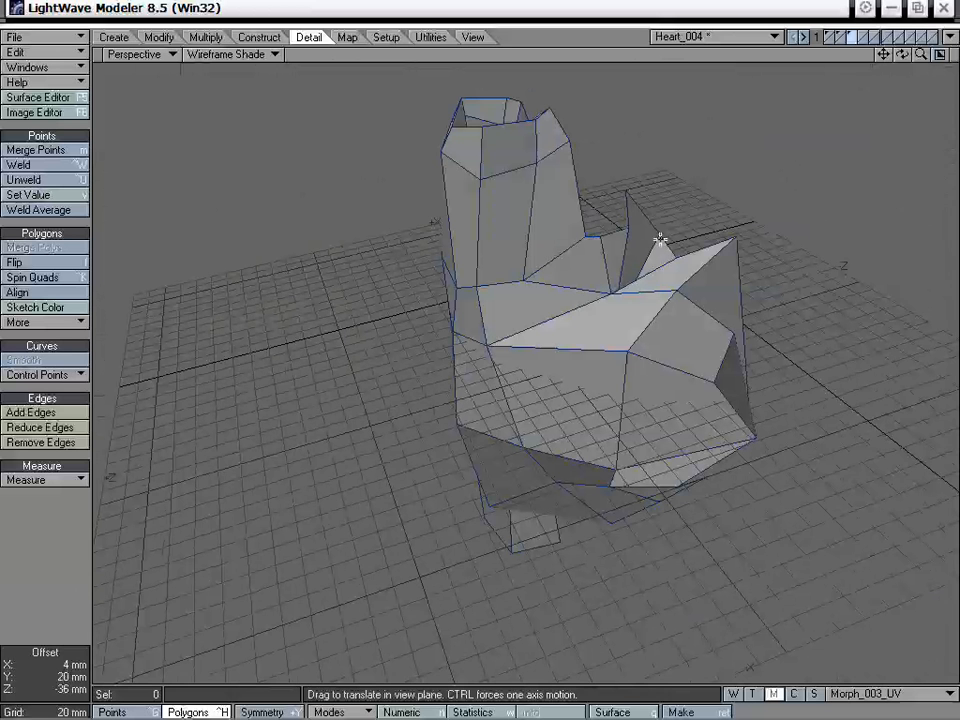
drag(660, 237, 671, 219)
alt+drag(665, 330, 401, 382)
alt+drag(450, 448, 636, 268)
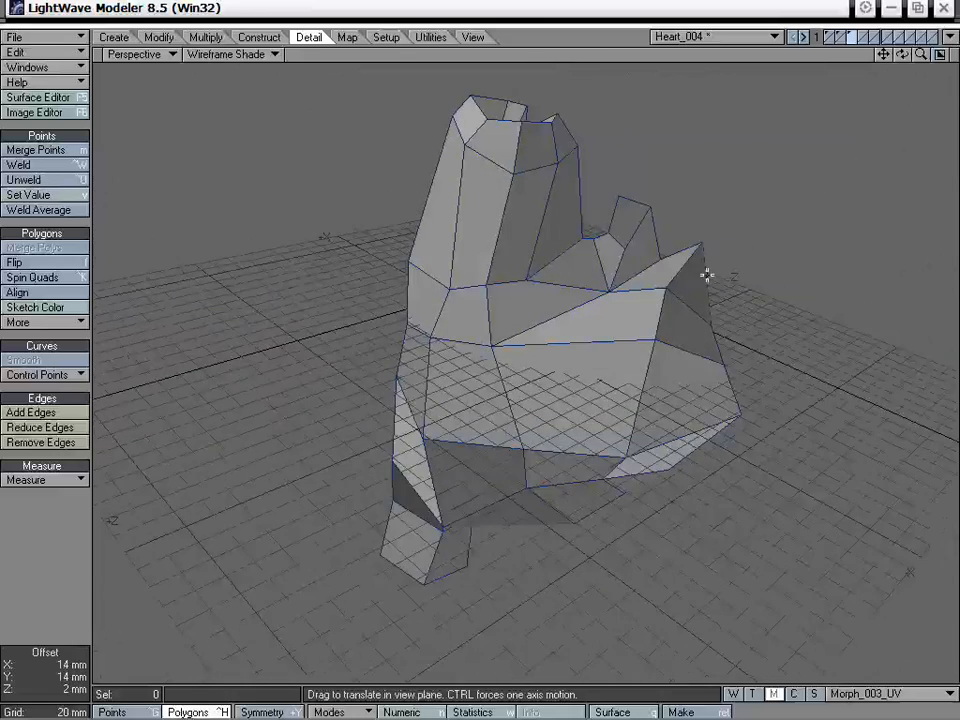
alt+drag(706, 274, 653, 263)
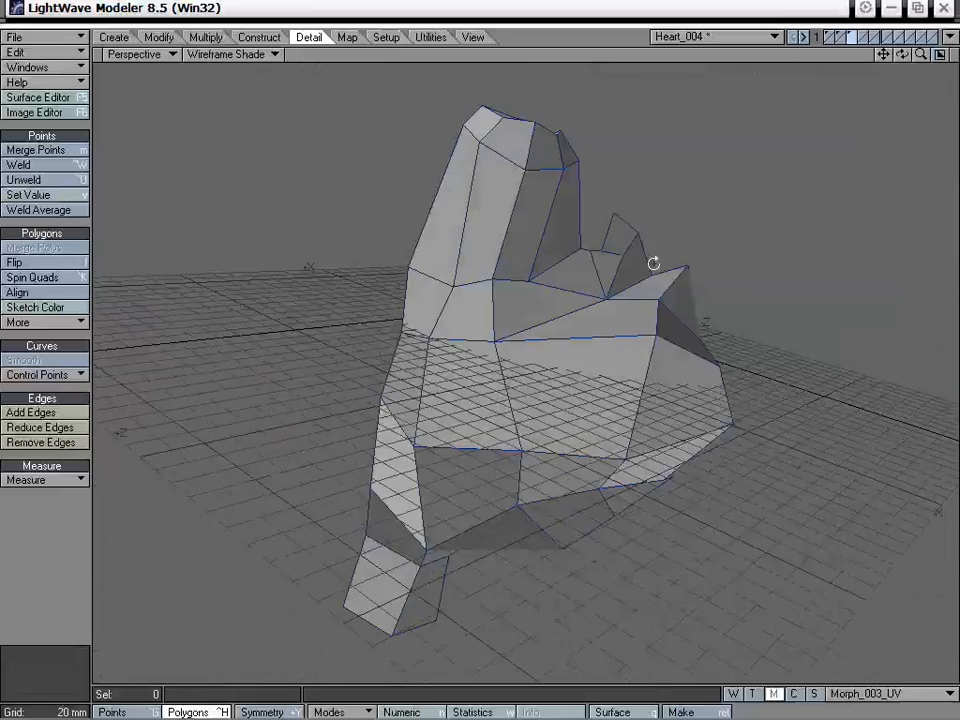
Drag the pointed flap's corner points beside the upper tube's base to unfold its overlapping polygons.
alt+drag(455, 222, 471, 398)
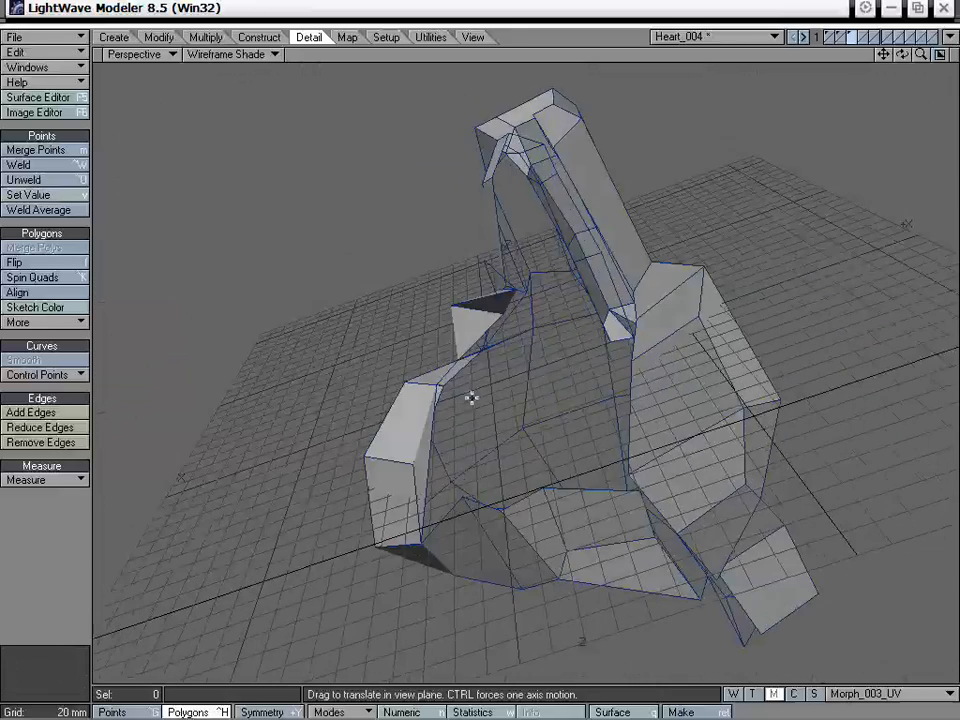
alt+drag(503, 312, 594, 330)
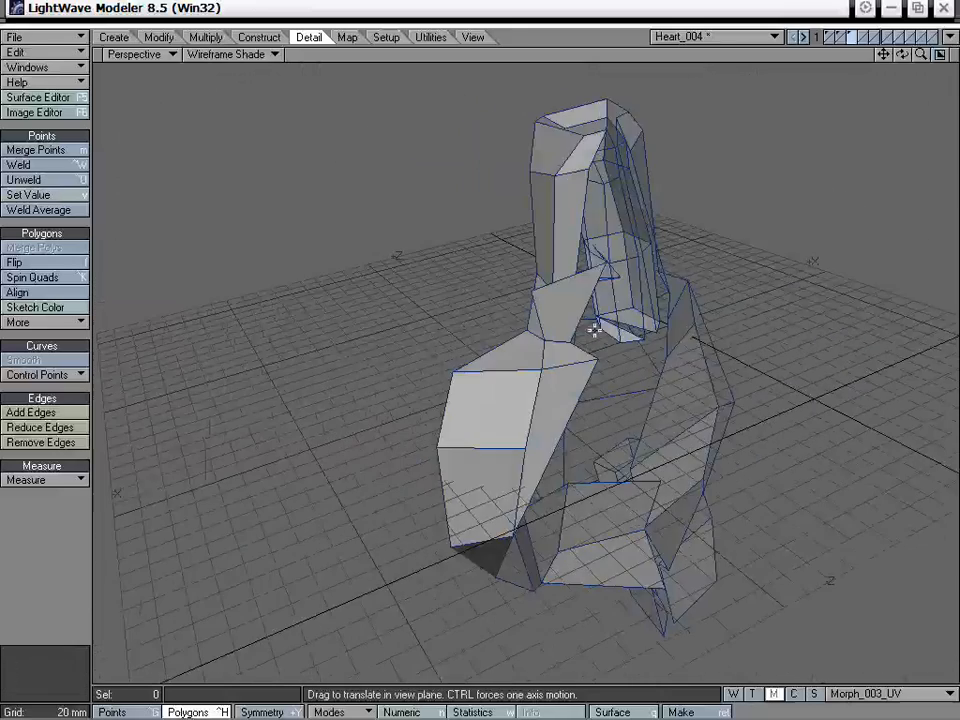
alt+drag(459, 225, 791, 363)
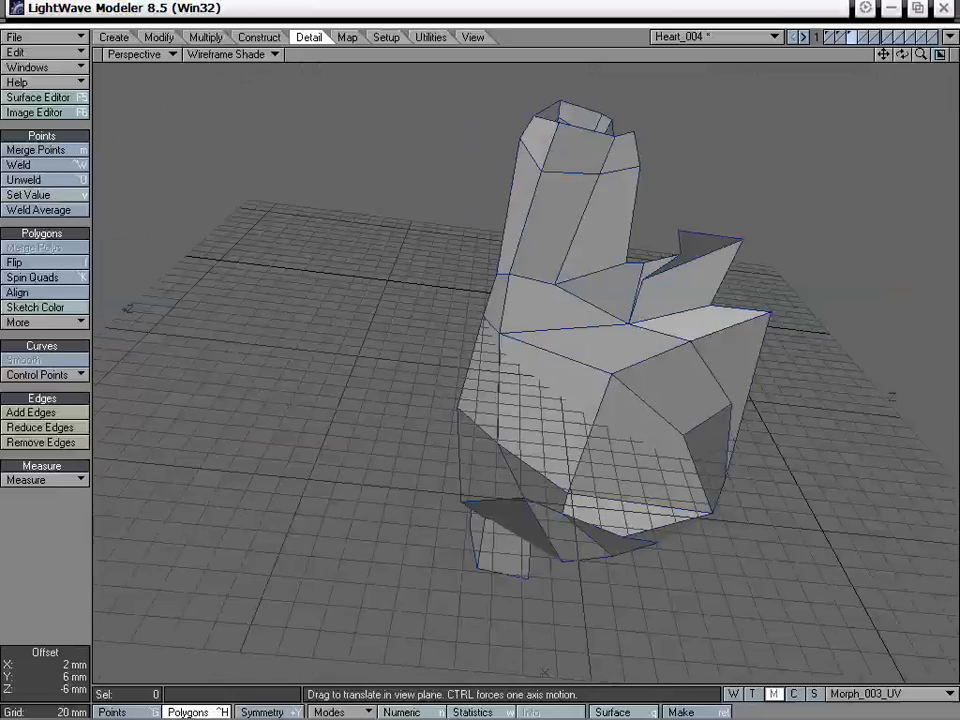
alt+drag(706, 316, 659, 369)
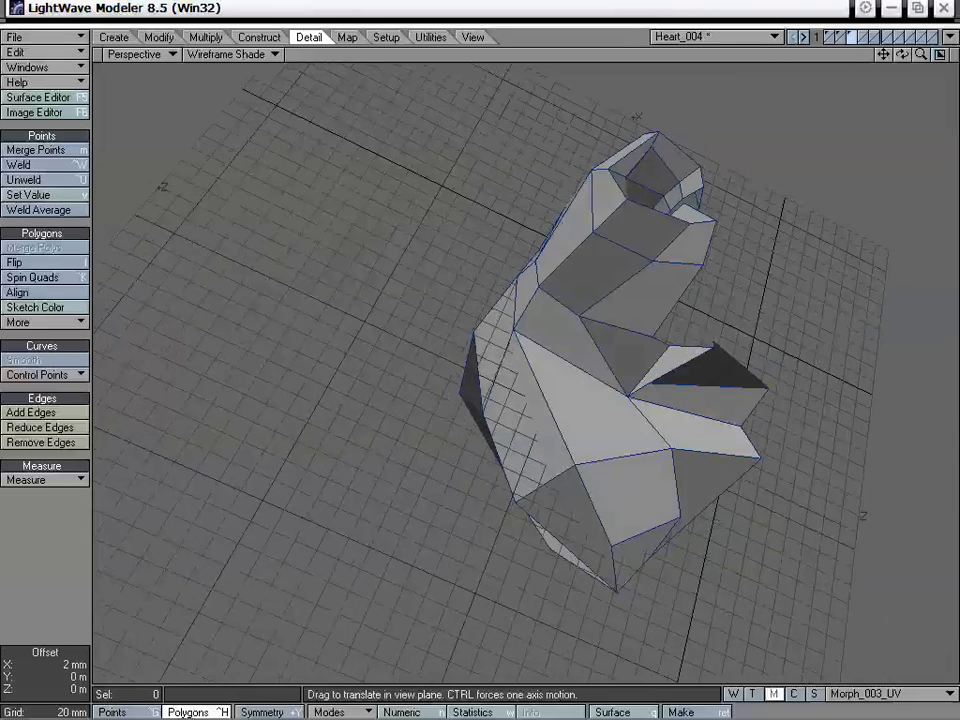
drag(709, 346, 688, 341)
alt+drag(536, 260, 632, 294)
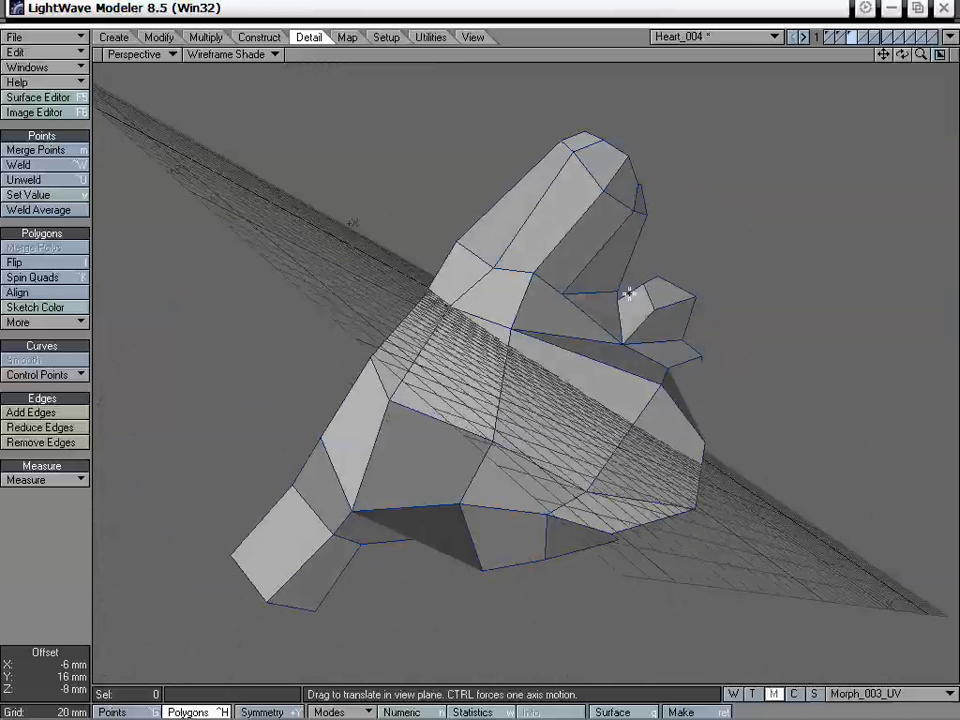
alt+drag(629, 292, 618, 507)
drag(587, 374, 632, 399)
mouse_move(618, 341)
mouse_down()
mouse_move(590, 358)
mouse_move(613, 364)
mouse_up()
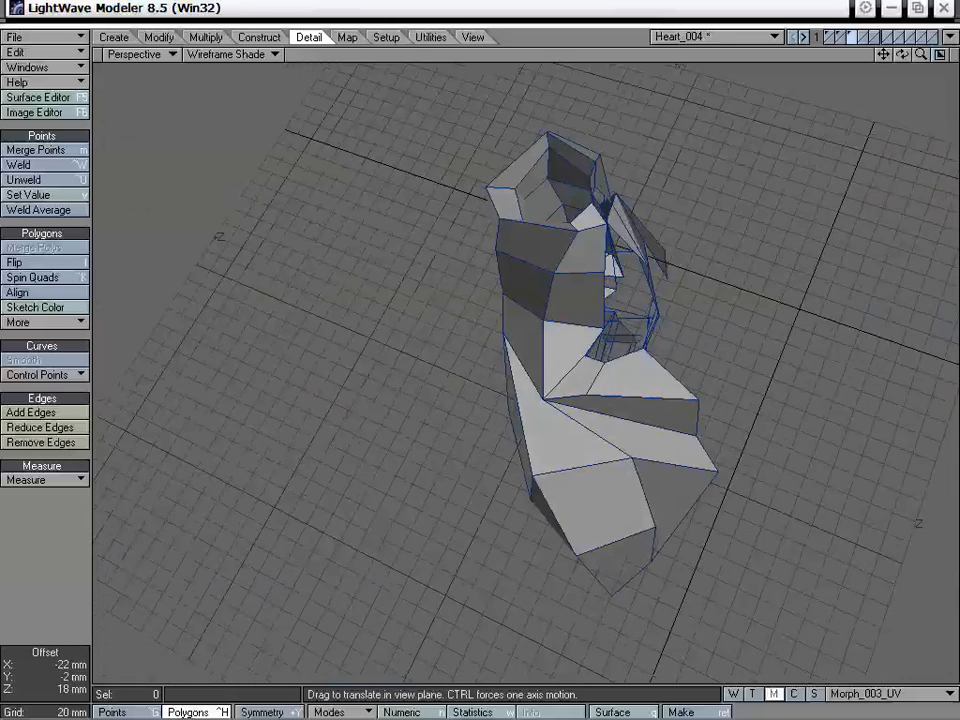
Reposition two rim points on the side lobe just below the unfolded flap to even out its outer edge.
alt+drag(596, 421, 642, 276)
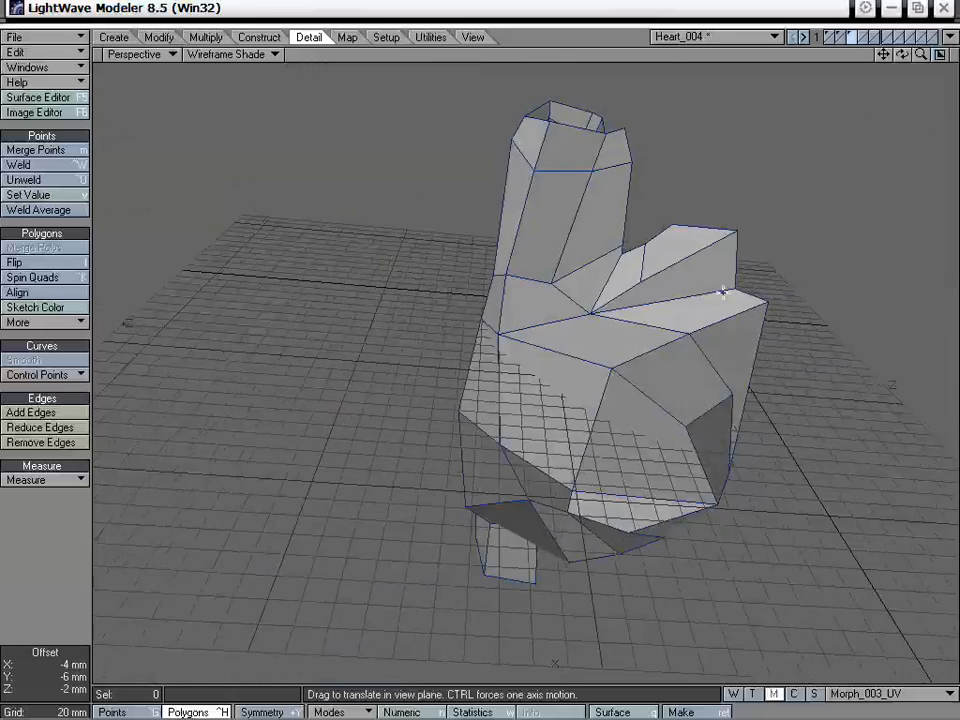
alt+drag(723, 292, 589, 382)
drag(701, 317, 622, 324)
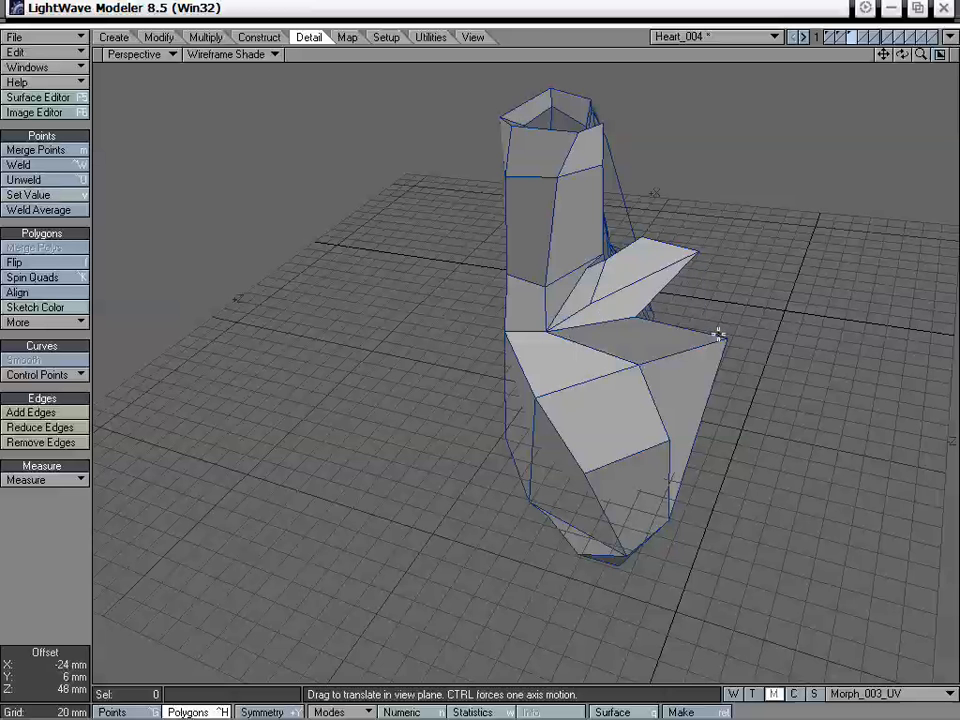
drag(727, 338, 697, 348)
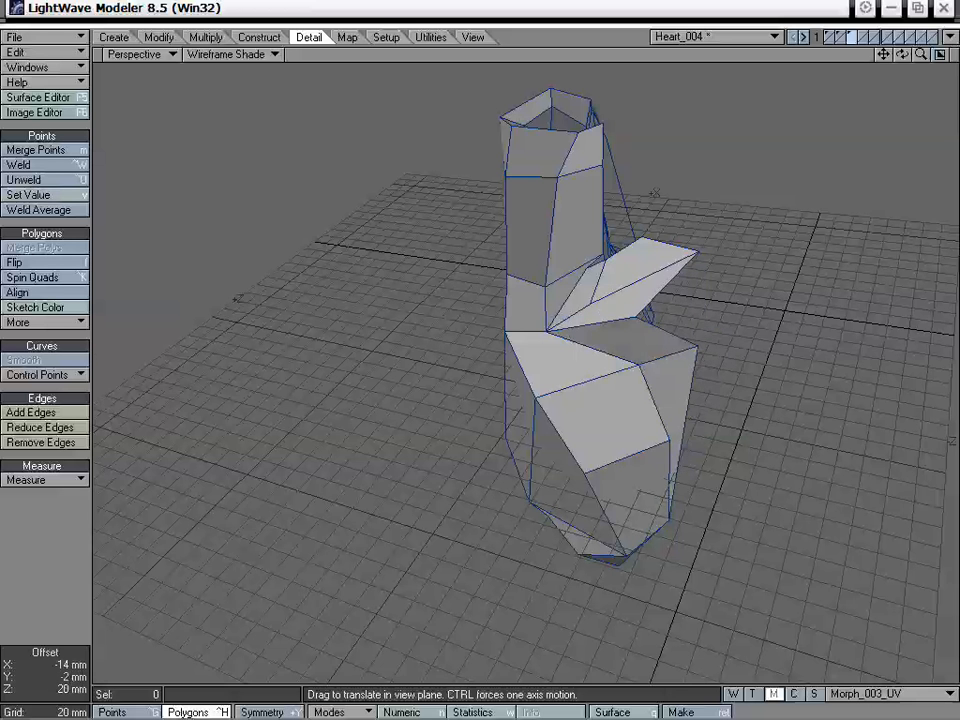
alt+drag(766, 400, 312, 433)
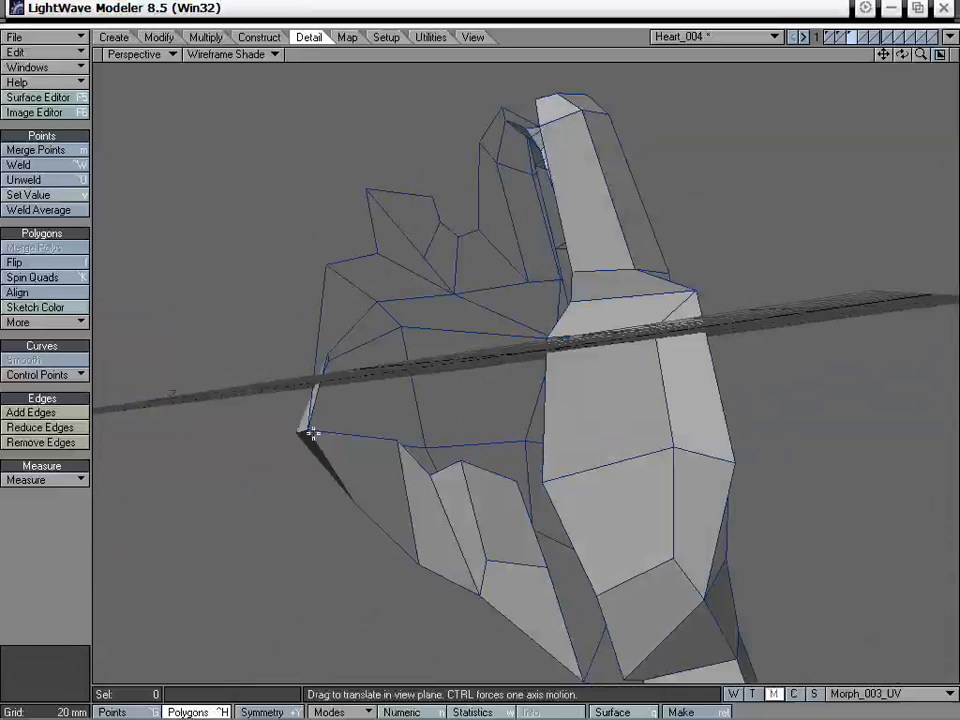
Drag the tip of the narrow lobe polygon away from the lower cut edge to separate the overlapping points.
alt+drag(172, 395, 703, 331)
key(ctrl+t)
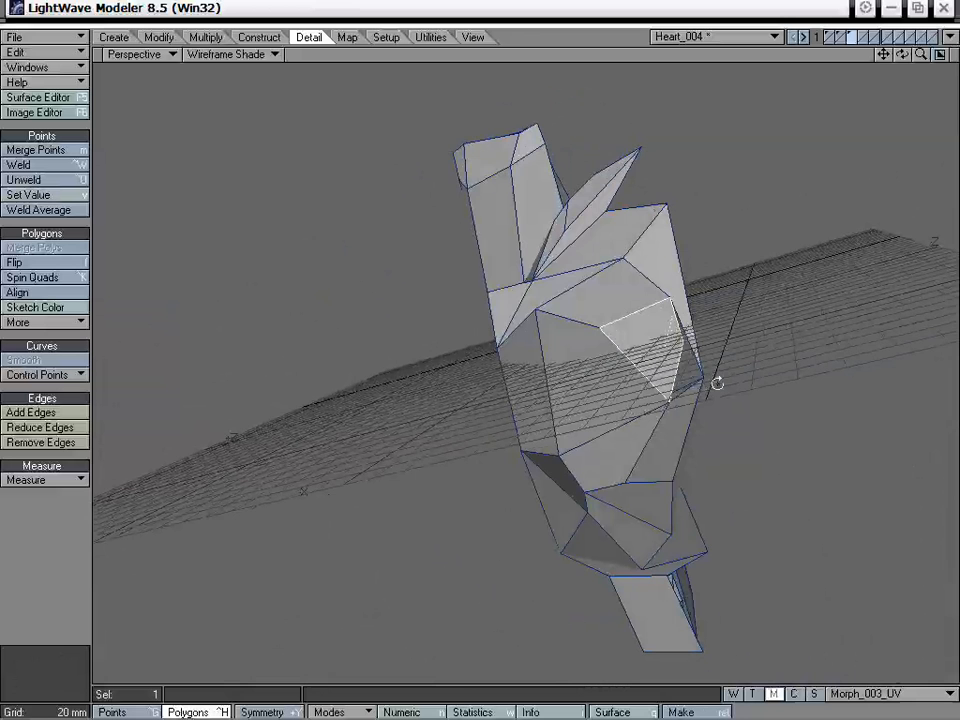
alt+drag(718, 381, 676, 421)
key(space)
key(space)
key(space)
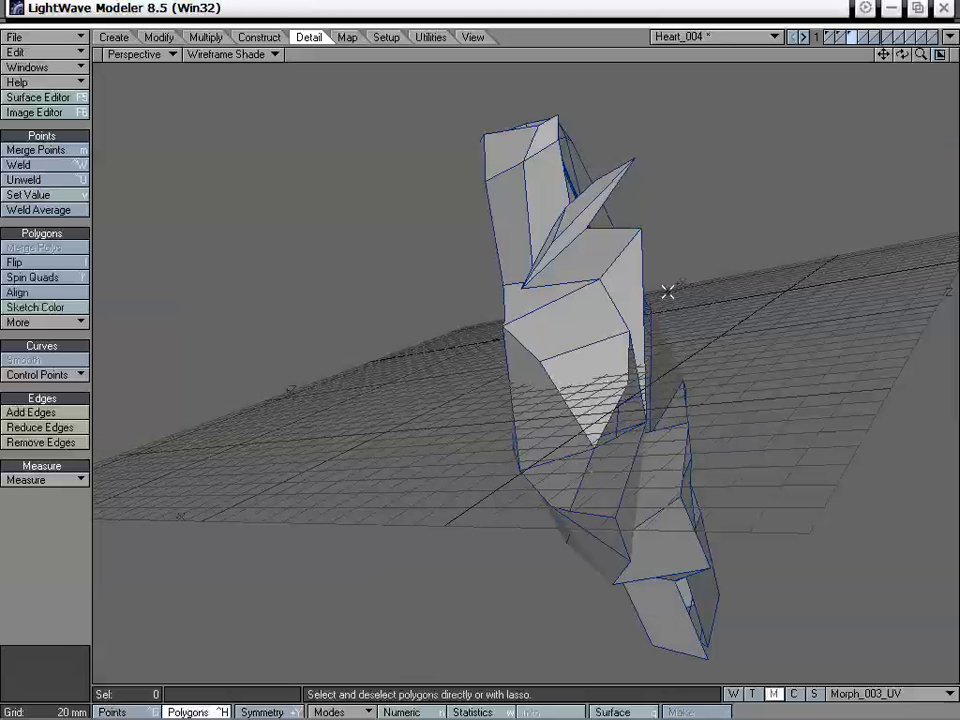
alt+drag(627, 378, 673, 320)
key(ctrl+t)
click(81, 563)
click(81, 563)
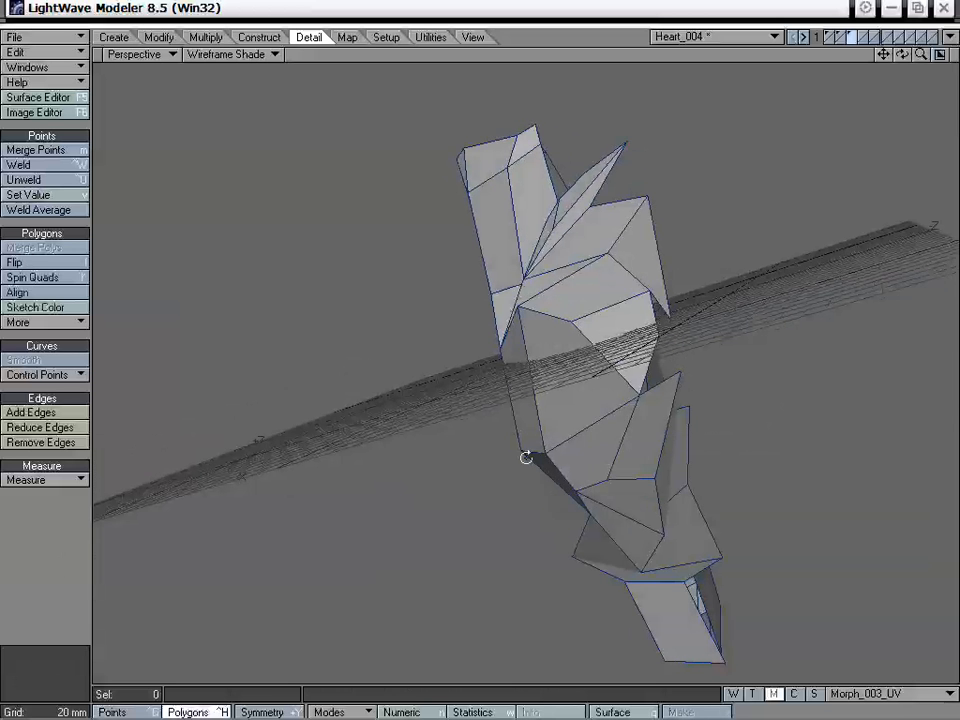
Select the narrow lobe polygon's tip and the neighbouring polygon's free corner and weld the two points together.
alt+drag(527, 456, 558, 484)
key(space)
click(70, 558)
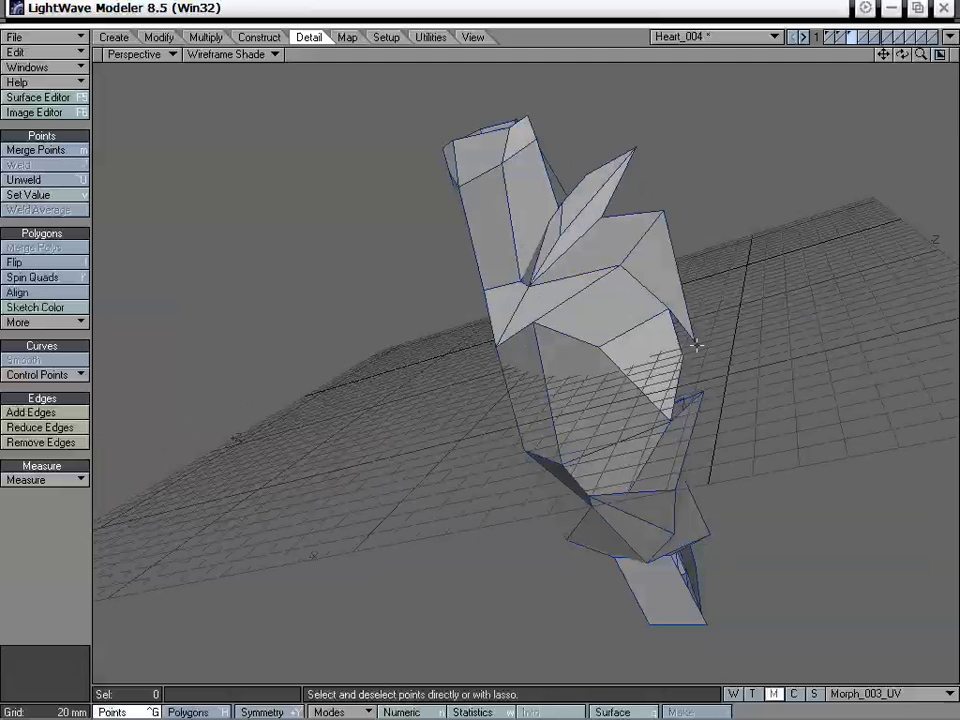
alt+drag(684, 354, 617, 422)
key(ctrl+w)
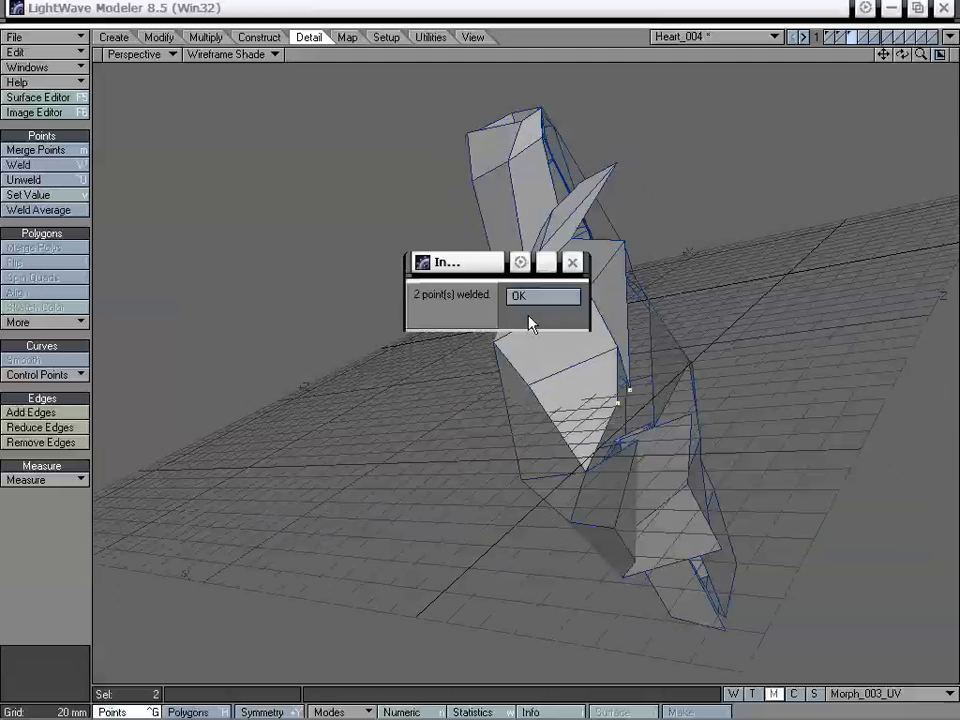
click(543, 292)
Drag the points around the welded corner of the side lobe outward to open the strip into a rounded edge.
alt+drag(543, 290, 735, 285)
key(ctrl+t)
alt+drag(716, 342, 489, 461)
drag(331, 380, 369, 508)
key(ctrl+t)
drag(330, 467, 742, 413)
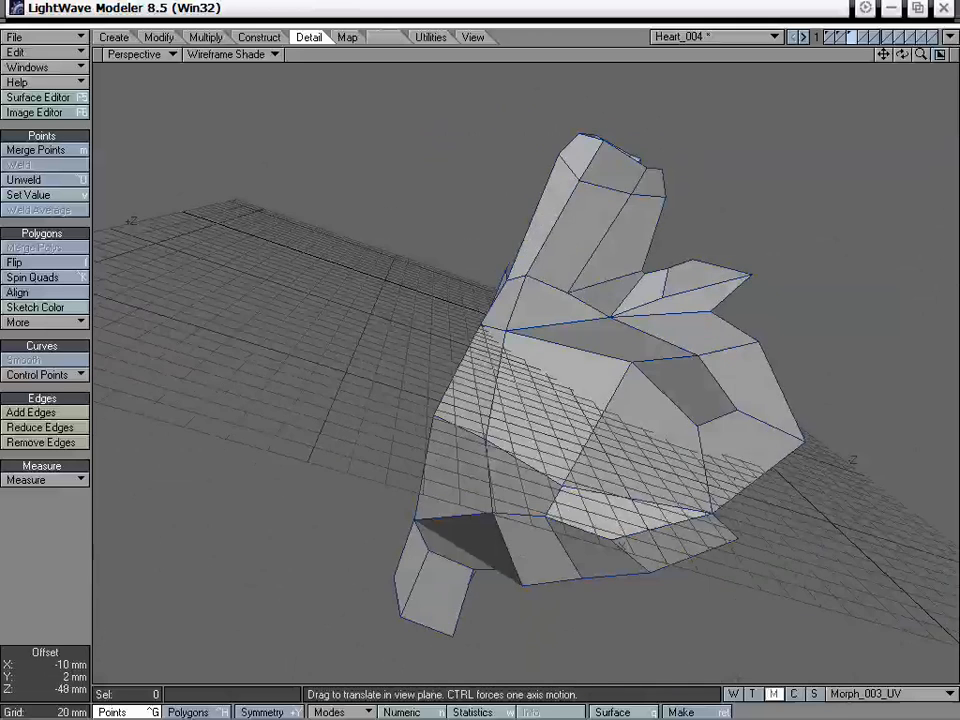
alt+drag(583, 347, 728, 388)
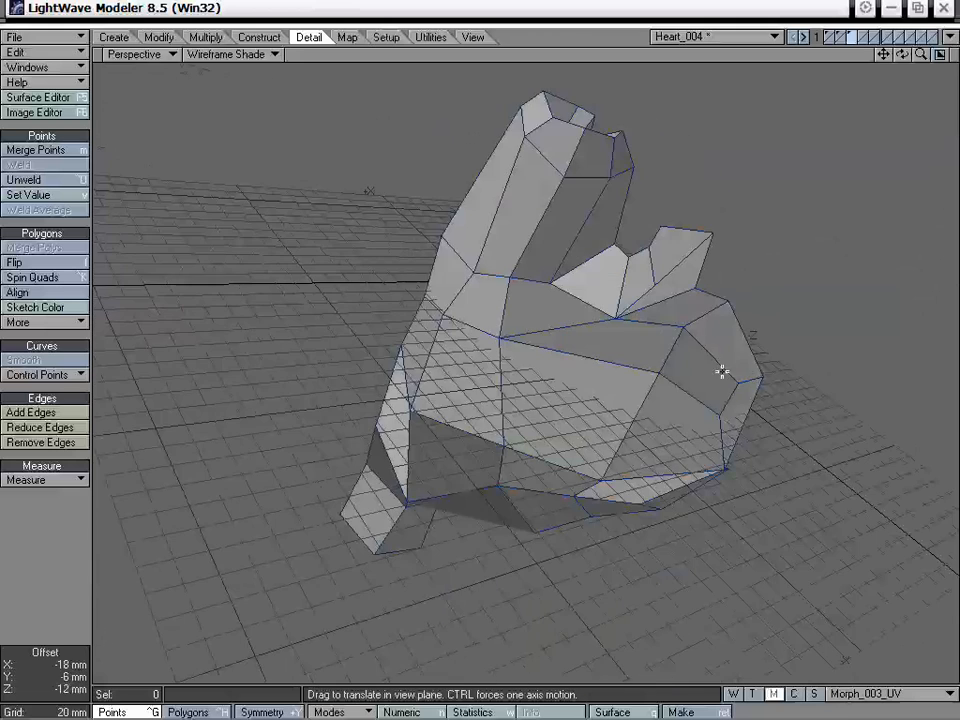
alt+drag(680, 327, 573, 140)
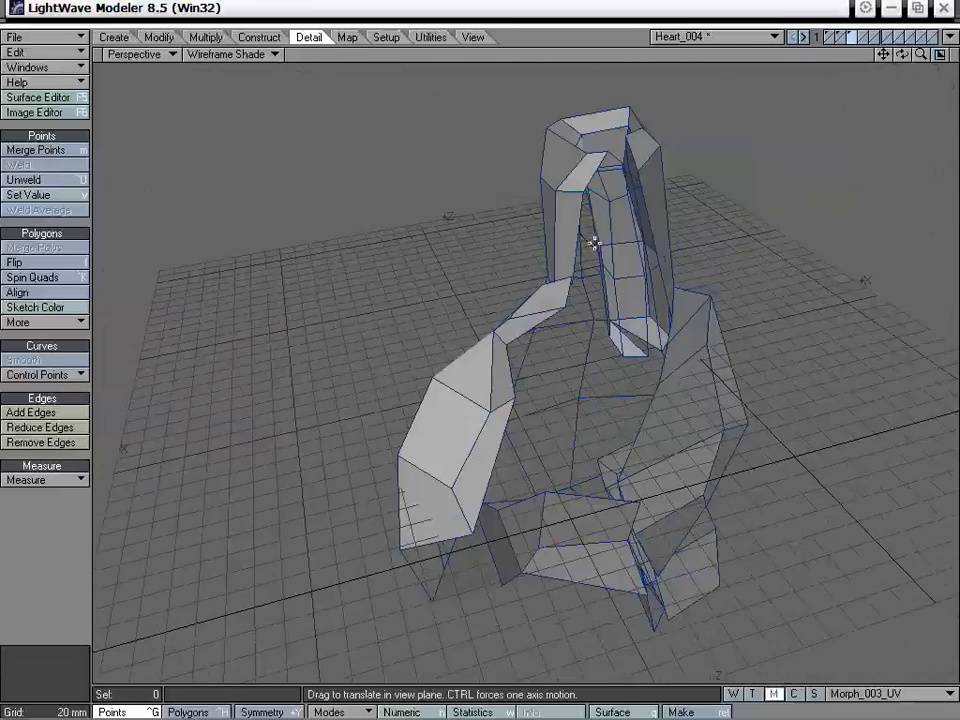
Drag the points along the lower half's cut edge and the inner point beneath them downward to fold these polygons open.
alt+drag(594, 243, 615, 337)
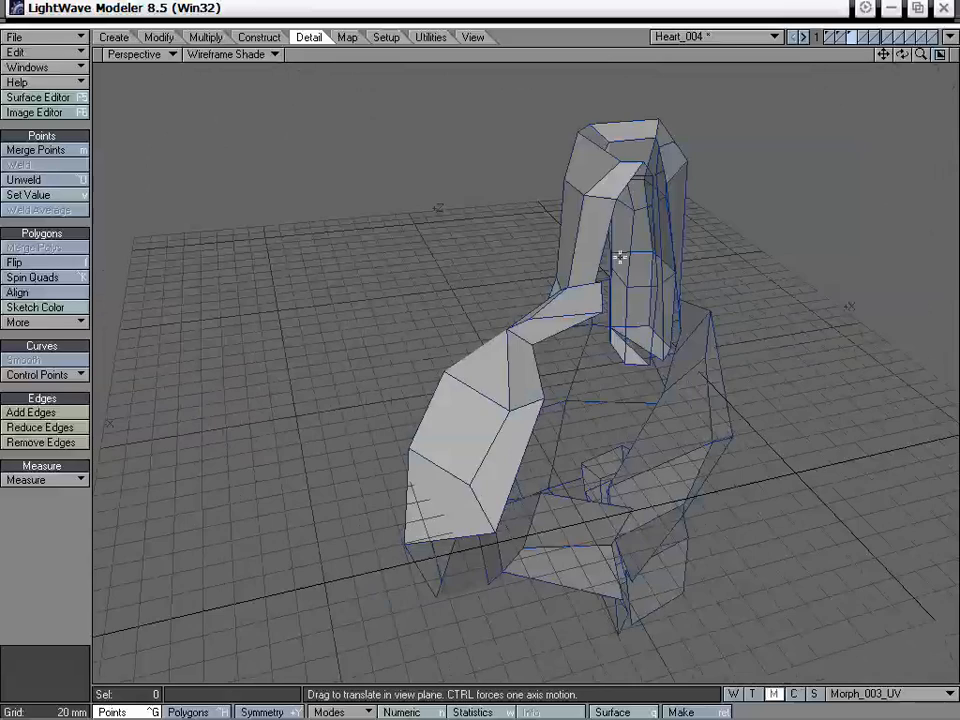
alt+drag(550, 313, 314, 557)
drag(429, 464, 613, 426)
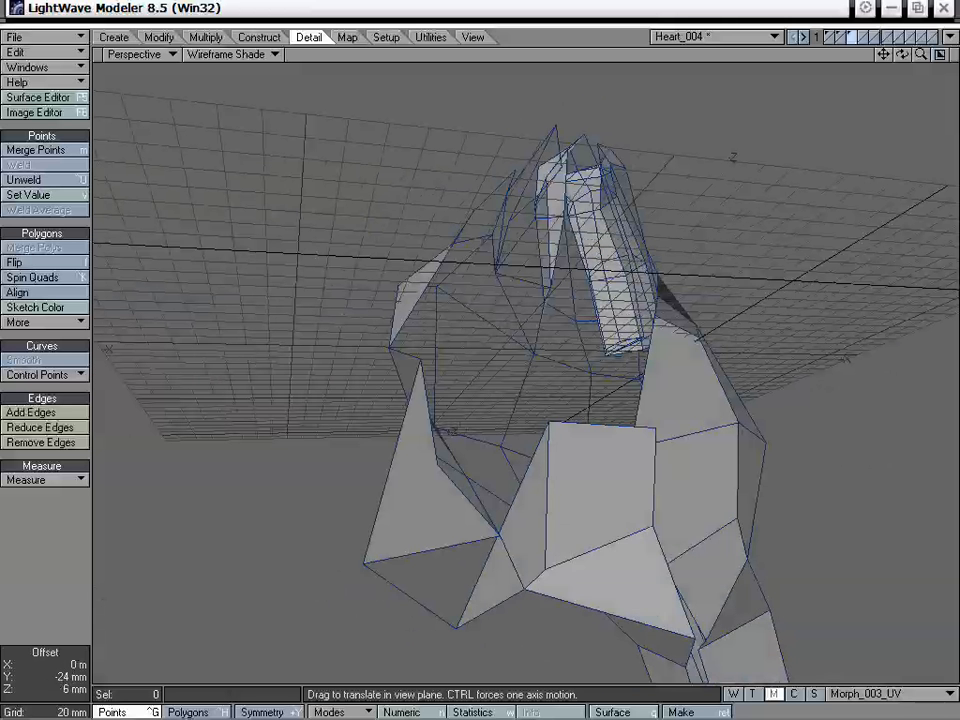
drag(546, 570, 543, 630)
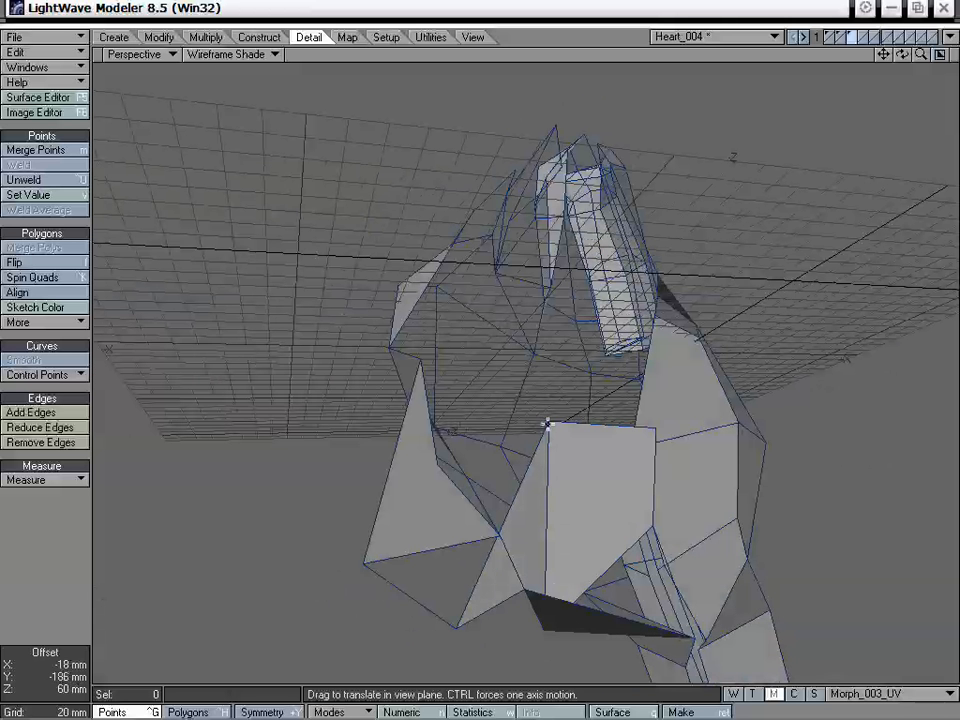
drag(546, 424, 612, 517)
alt+drag(556, 417, 630, 334)
drag(883, 55, 880, 20)
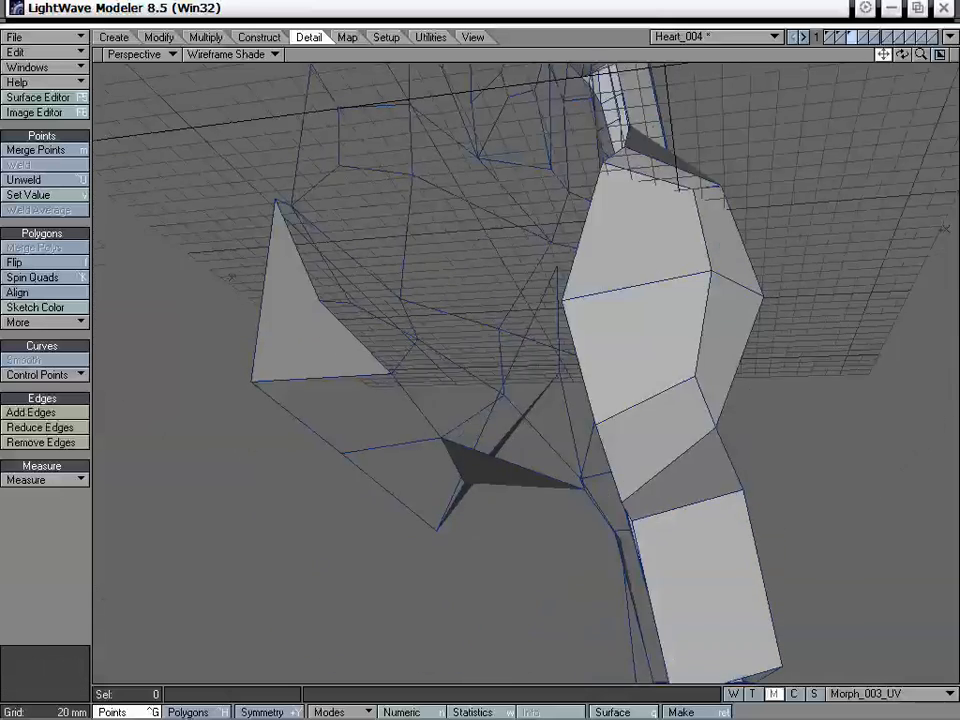
Drag the lower flap's corner points outward from the underside of the heart to spread its overlapping polygons flat.
alt+drag(590, 352, 539, 509)
mouse_move(528, 423)
mouse_down()
mouse_move(524, 497)
mouse_move(527, 430)
mouse_up()
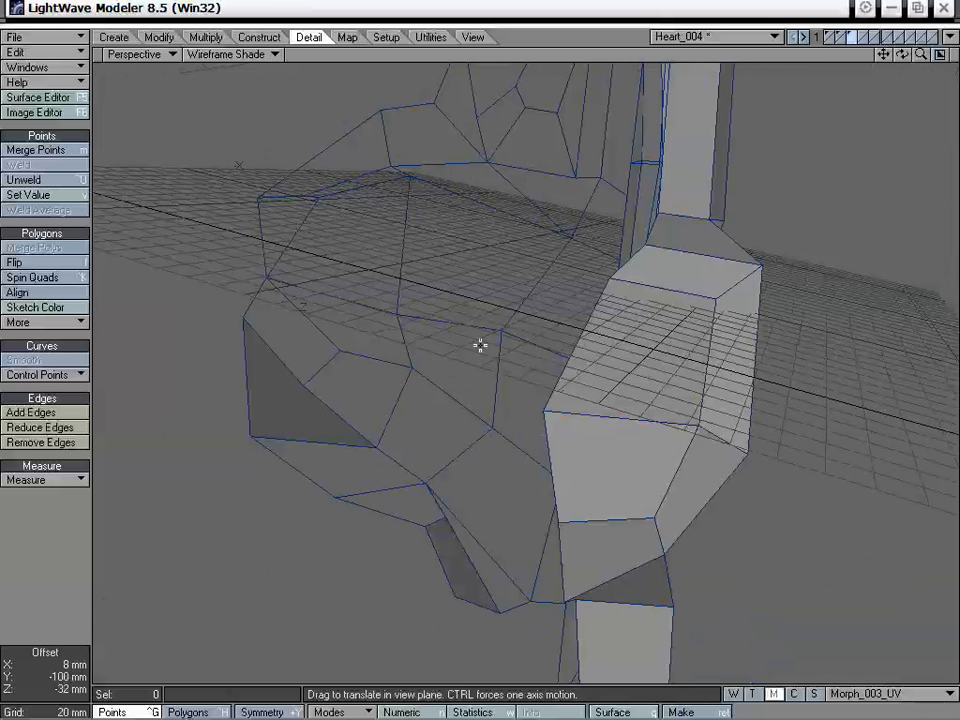
alt+drag(480, 345, 586, 414)
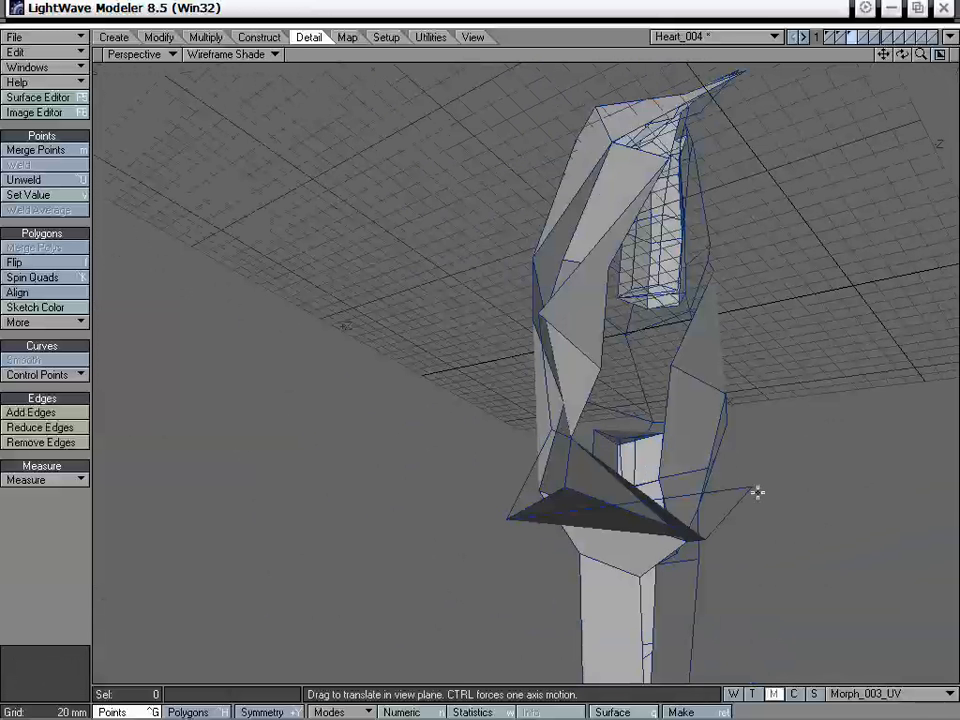
drag(757, 492, 701, 537)
alt+drag(600, 374, 738, 421)
drag(679, 482, 705, 456)
drag(645, 448, 669, 447)
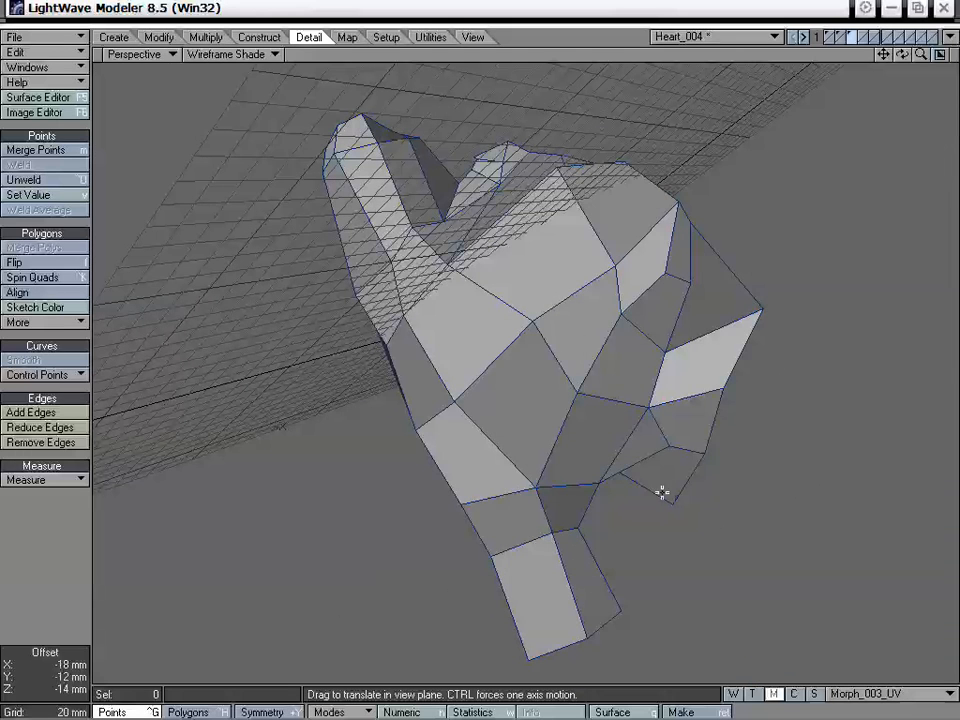
Drag the lower strip's free corner points outward at the underside to spread its bottom polygons apart.
drag(600, 483, 587, 445)
alt+drag(877, 83, 773, 146)
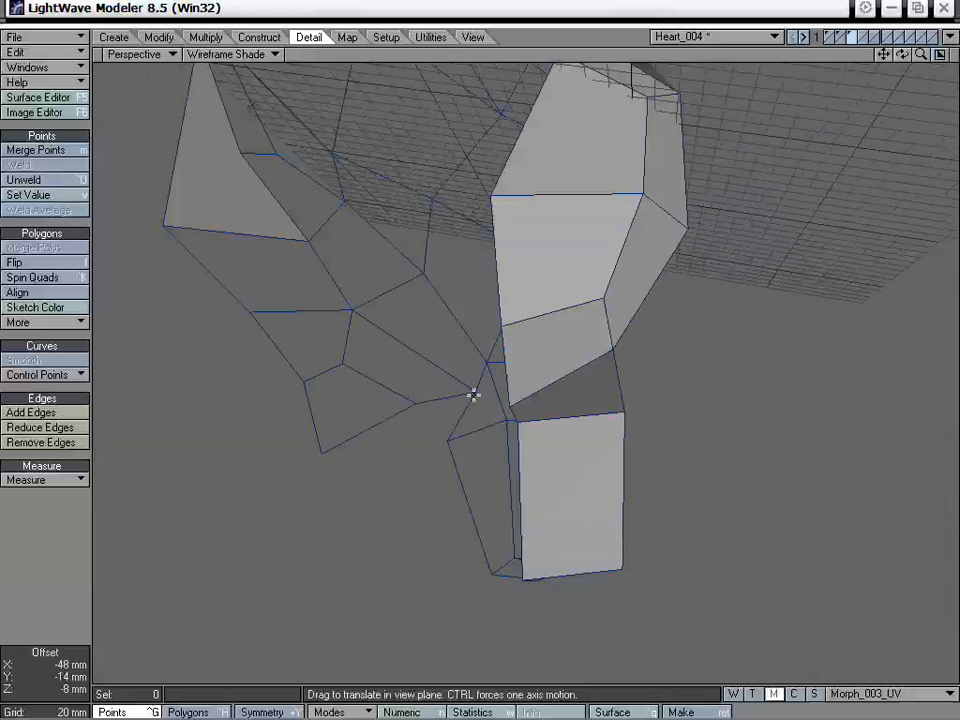
alt+drag(479, 346, 587, 583)
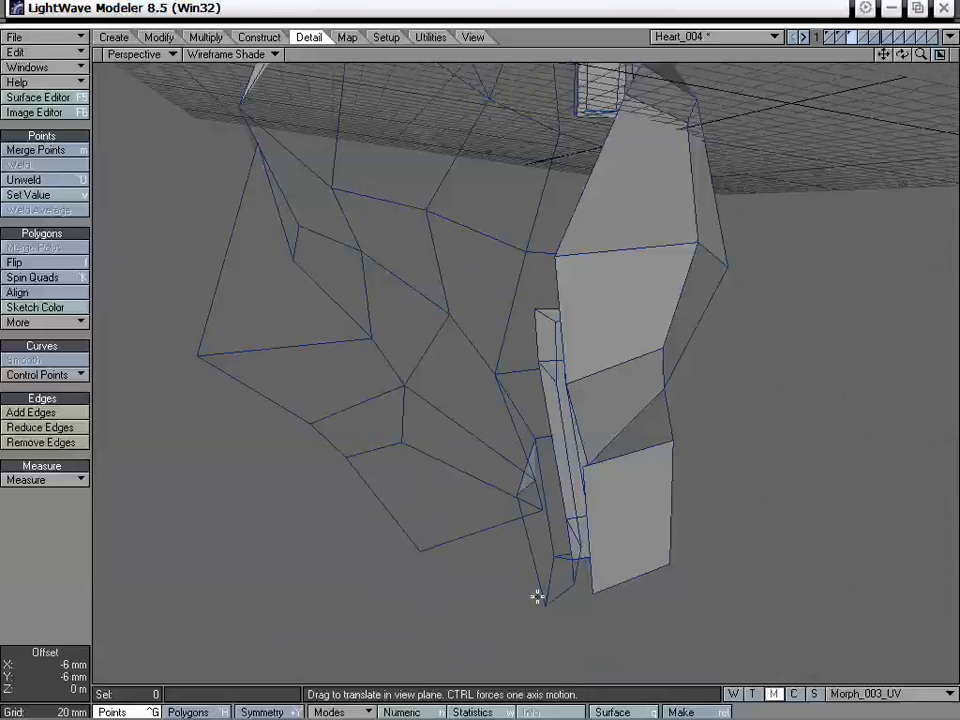
alt+drag(538, 597, 382, 412)
alt+shift+drag(615, 398, 593, 386)
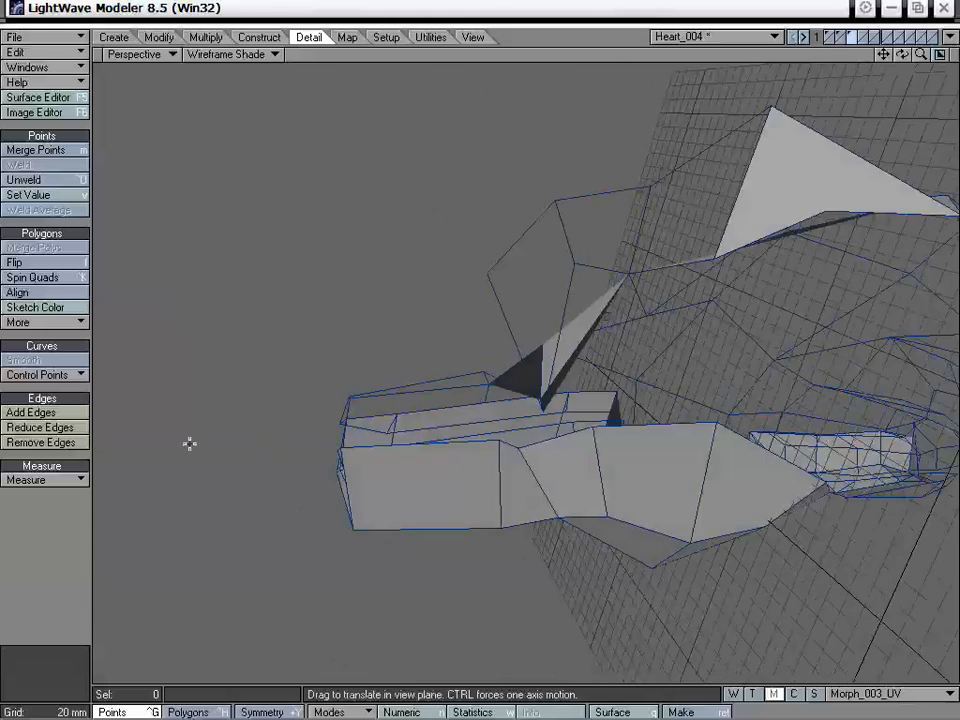
alt+drag(190, 443, 702, 565)
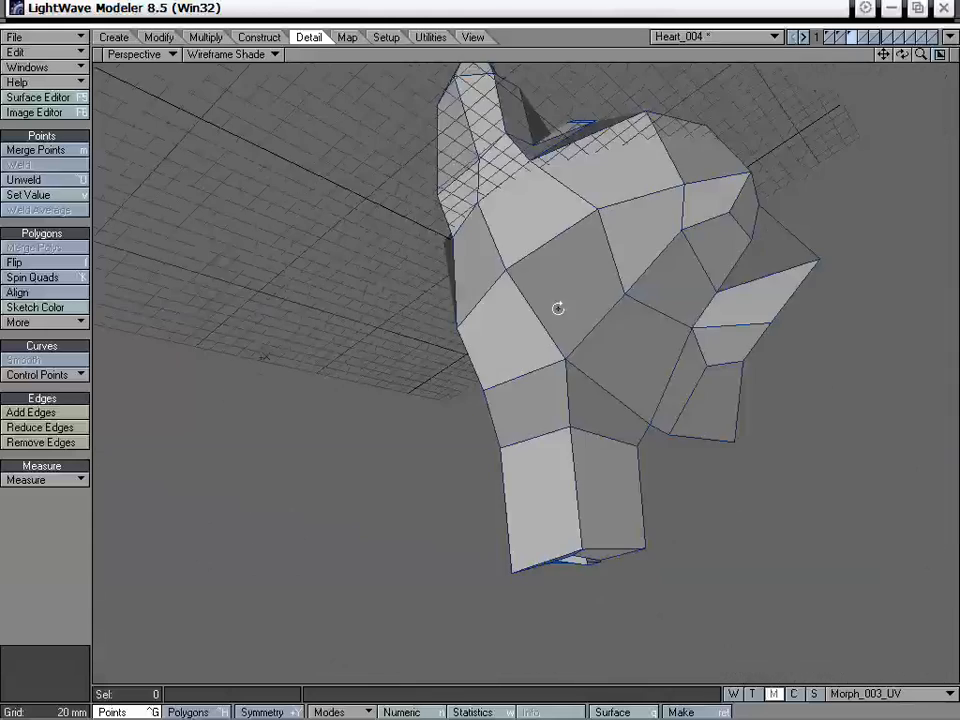
Drag the points along the side flap's lower cut edge down and outward to flatten its folded polygons.
alt+drag(557, 306, 524, 337)
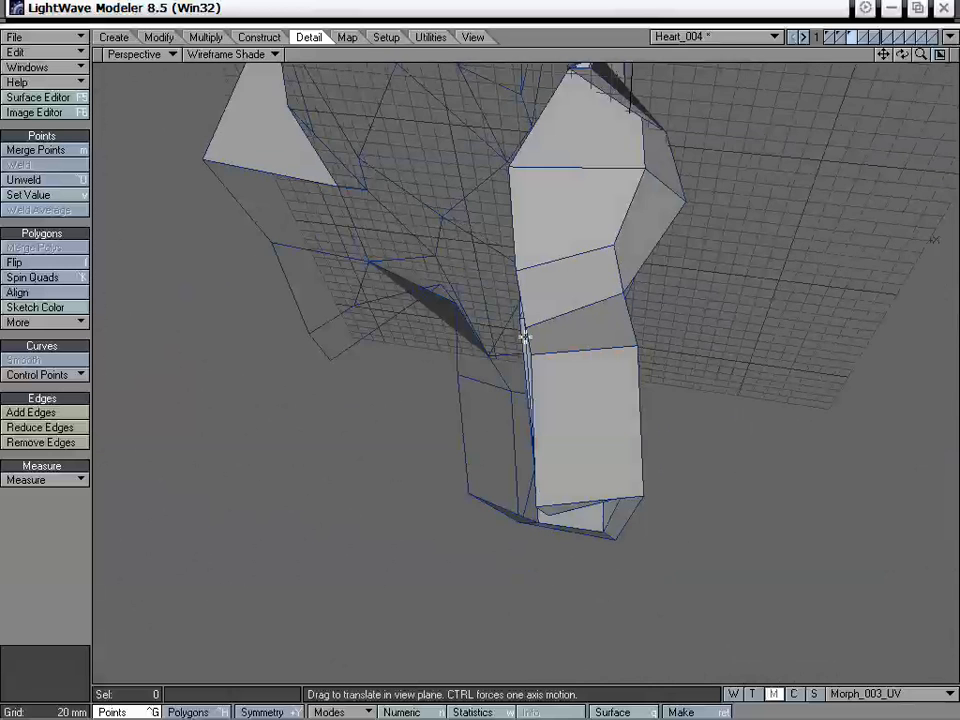
alt+drag(446, 309, 412, 401)
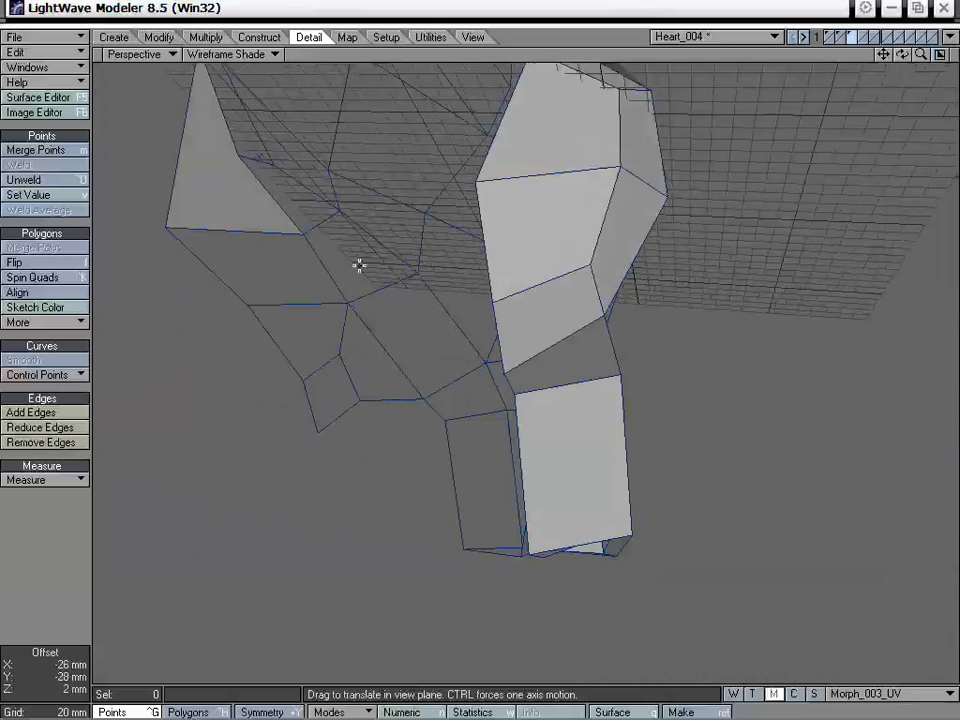
alt+drag(359, 265, 301, 332)
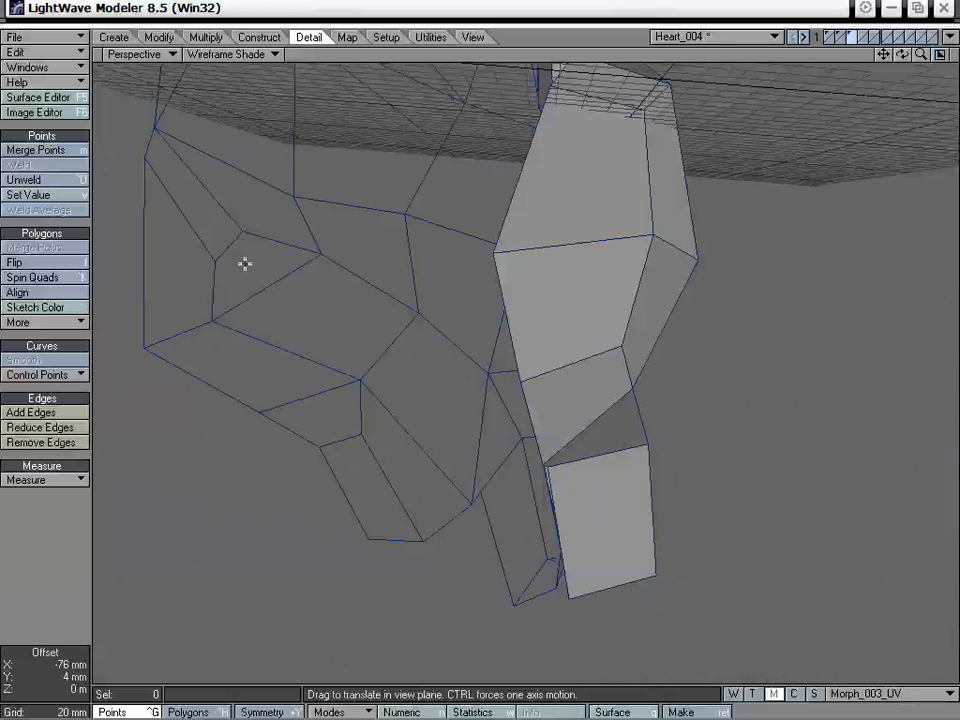
alt+drag(601, 204, 536, 289)
Drag the points of the strip covering the lower tube outward to swing its polygons open to the side.
drag(883, 54, 883, 58)
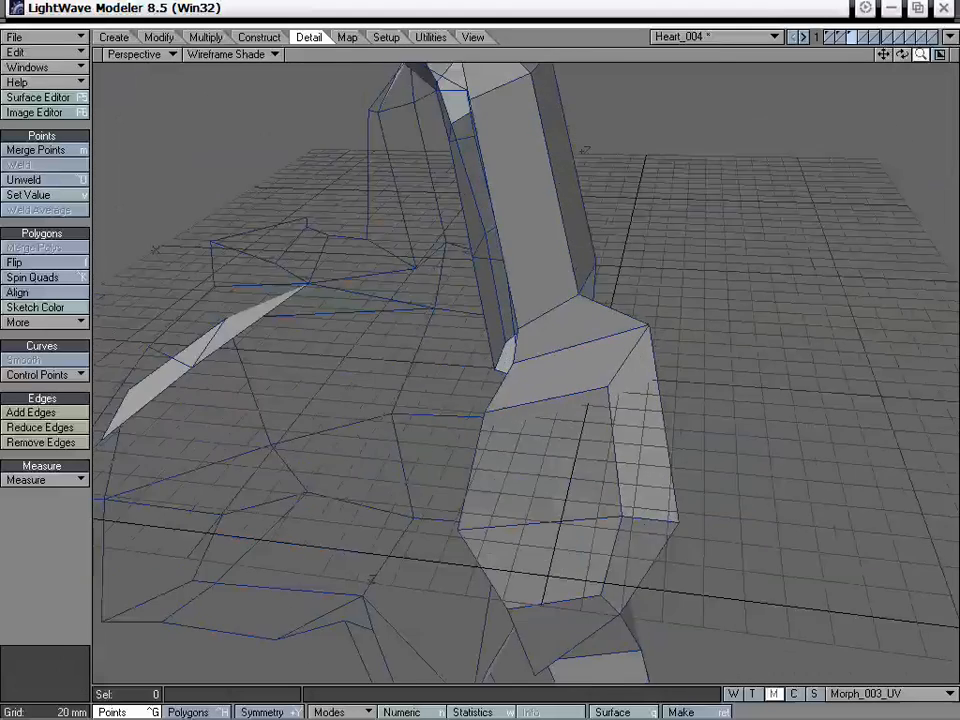
drag(921, 54, 900, 54)
alt+drag(613, 154, 521, 458)
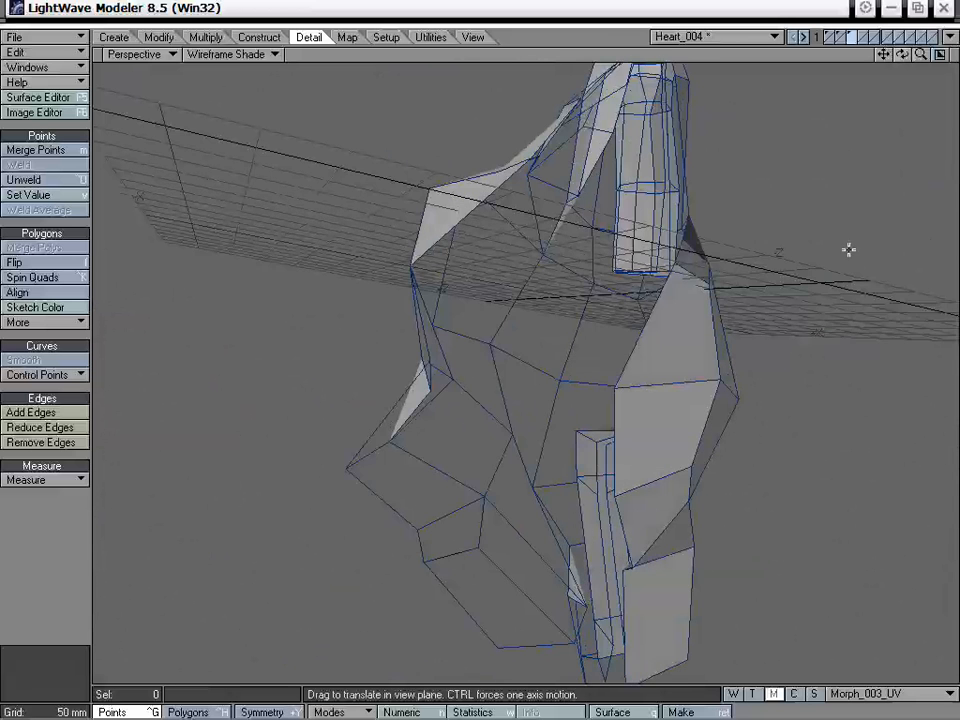
drag(884, 55, 824, 20)
alt+drag(705, 559, 658, 549)
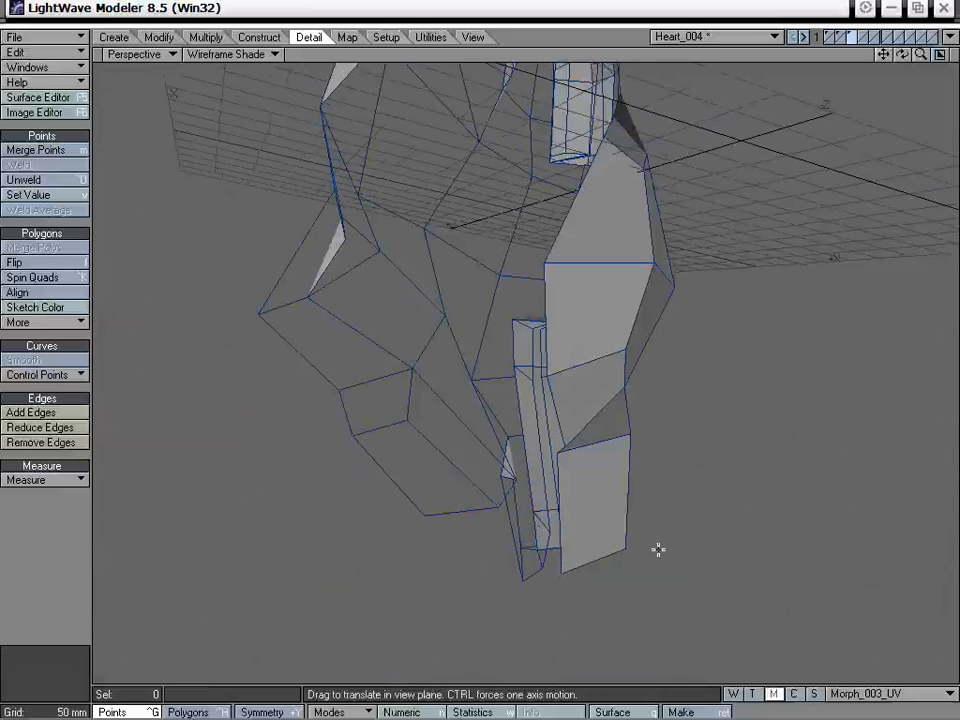
drag(555, 576, 492, 398)
drag(634, 434, 566, 444)
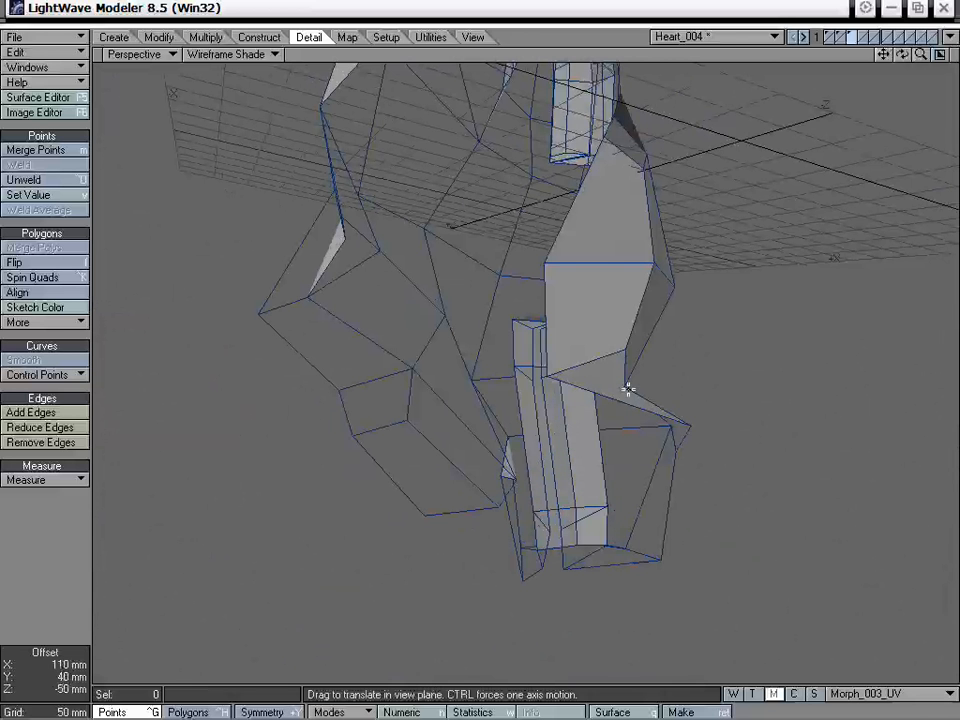
drag(628, 389, 625, 388)
drag(553, 378, 540, 346)
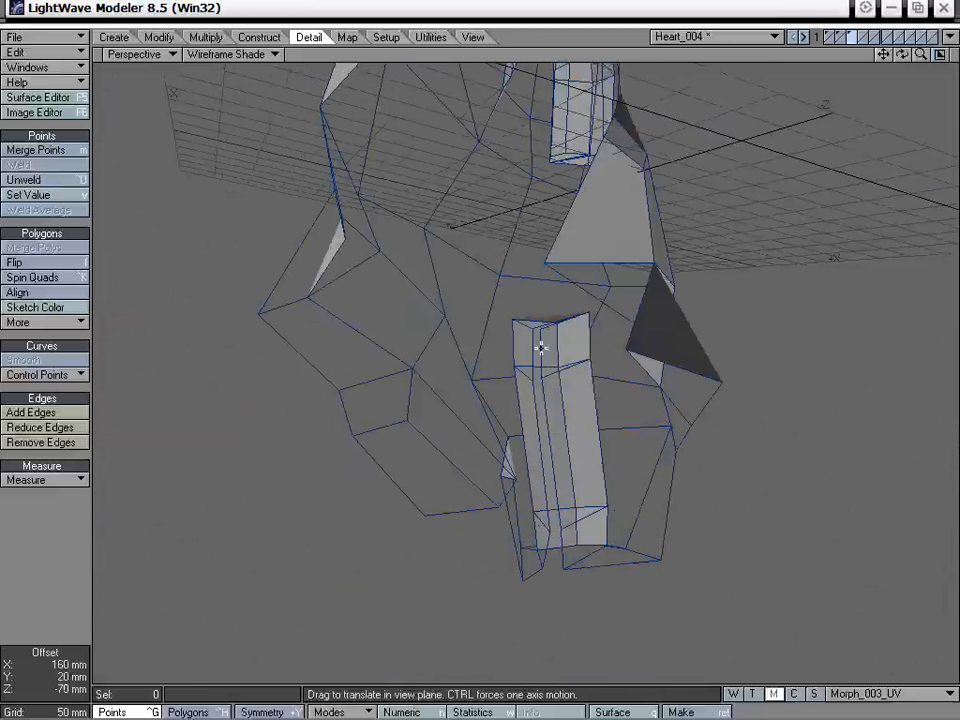
drag(630, 350, 549, 263)
Drag the opened strip's upper outer edge points outward in line with its unfolded lower polygons.
alt+drag(659, 355, 711, 309)
drag(647, 300, 836, 311)
alt+drag(740, 335, 547, 430)
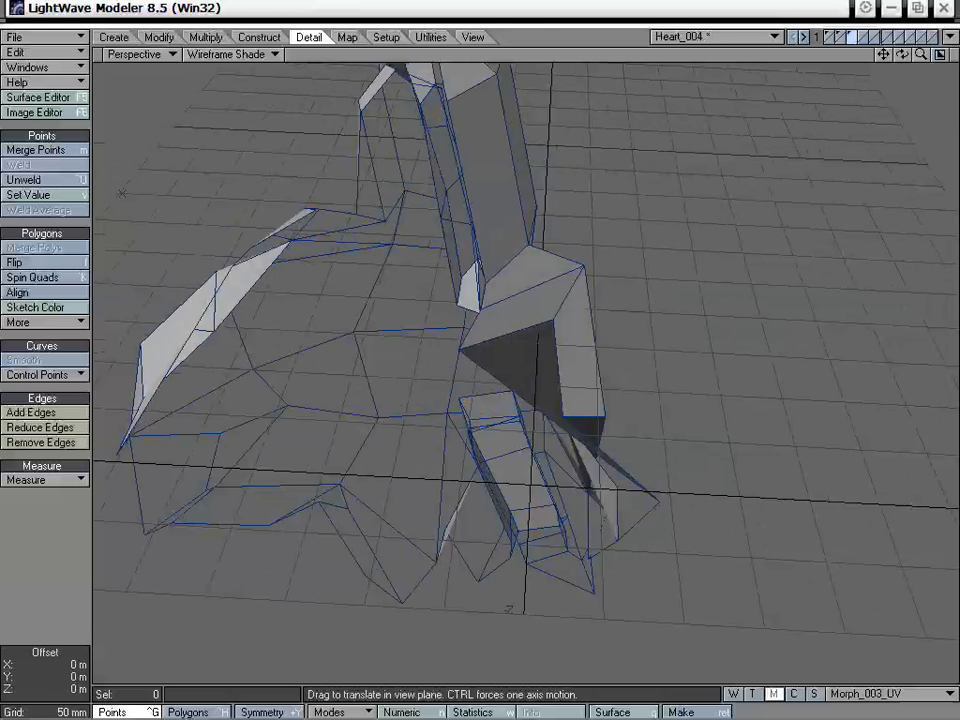
drag(603, 415, 655, 497)
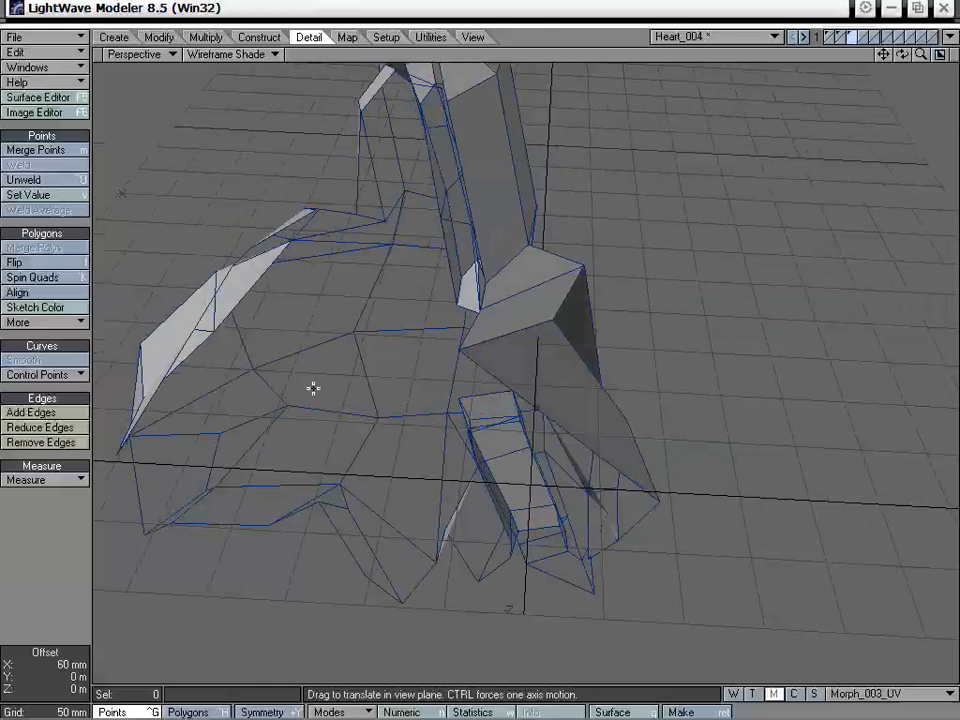
alt+drag(505, 353, 512, 524)
drag(662, 326, 771, 330)
alt+drag(571, 332, 254, 297)
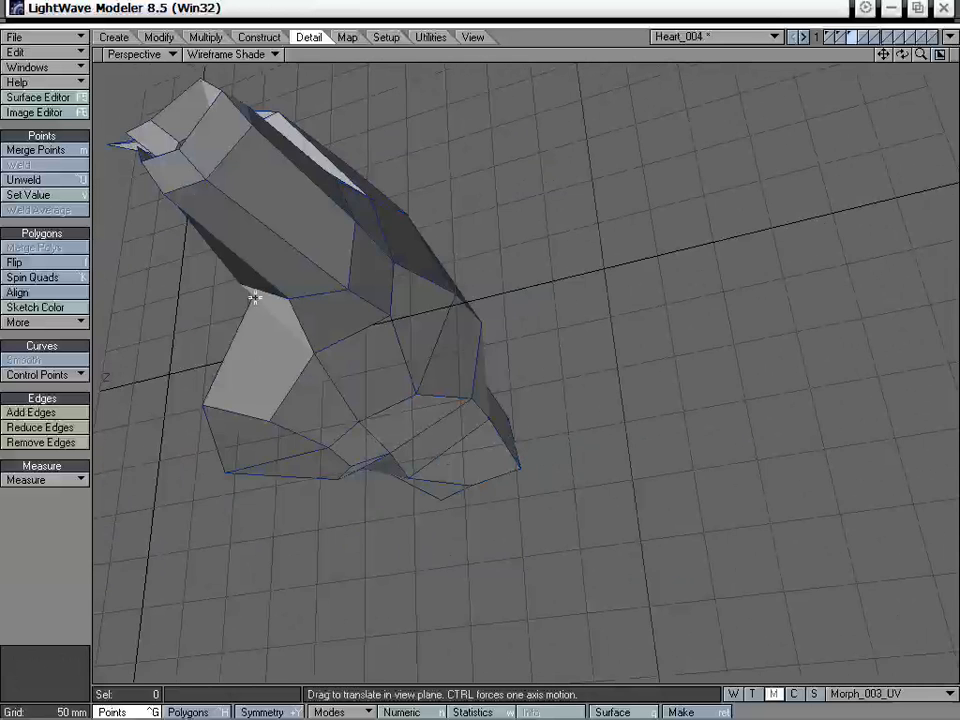
Drag the points of the opened side flap and the lower tube apart to separate their overlapping polygons.
alt+drag(480, 346, 313, 253)
drag(394, 250, 451, 240)
alt+drag(399, 309, 334, 497)
alt+drag(450, 440, 661, 531)
alt+drag(663, 444, 504, 374)
drag(568, 371, 607, 410)
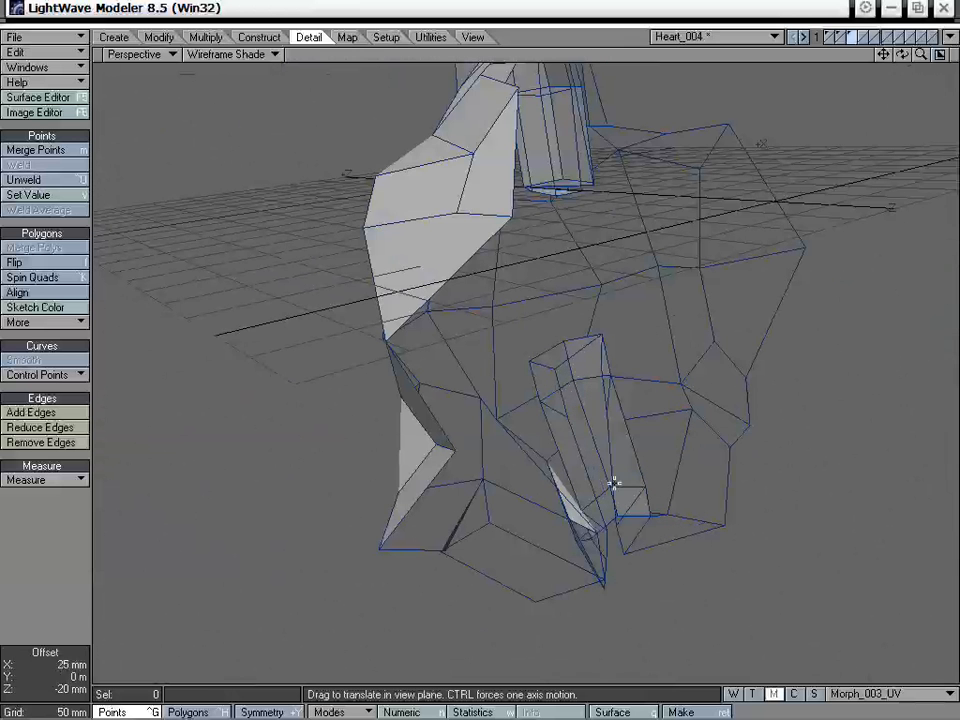
drag(617, 521, 648, 519)
mouse_move(606, 409)
mouse_down()
mouse_move(629, 411)
mouse_move(628, 345)
mouse_move(568, 456)
mouse_move(574, 407)
mouse_move(538, 385)
mouse_move(576, 431)
mouse_move(553, 474)
mouse_move(504, 328)
mouse_move(495, 263)
mouse_move(596, 401)
mouse_up()
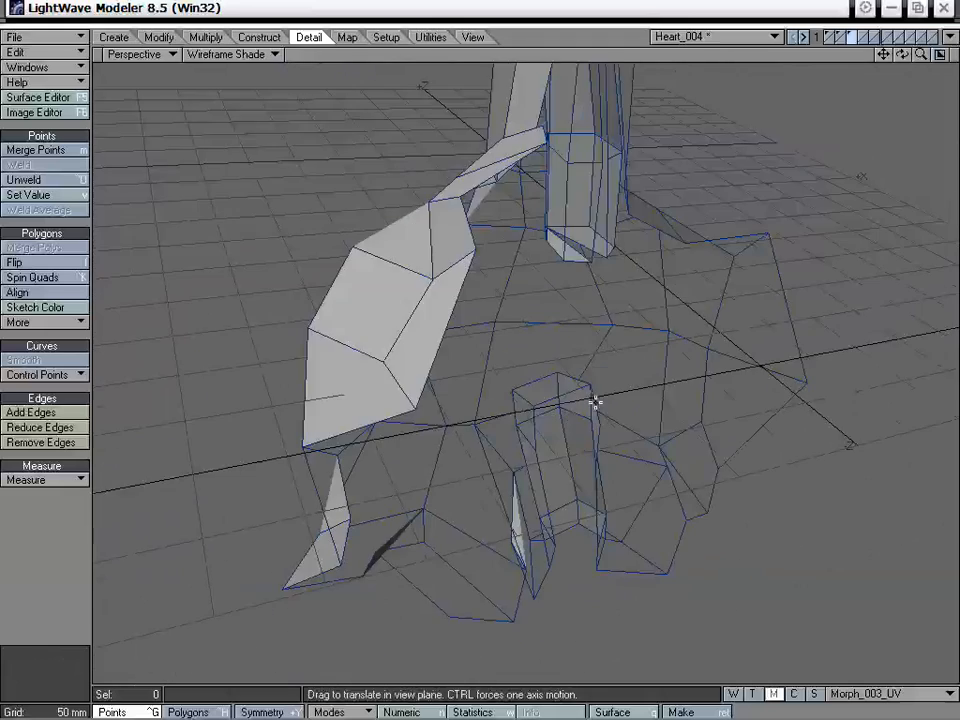
Select the small polygon at the lower tube's upper end and unweld the corner point it shares with its neighbour.
key(ctrl+h)
click(562, 406)
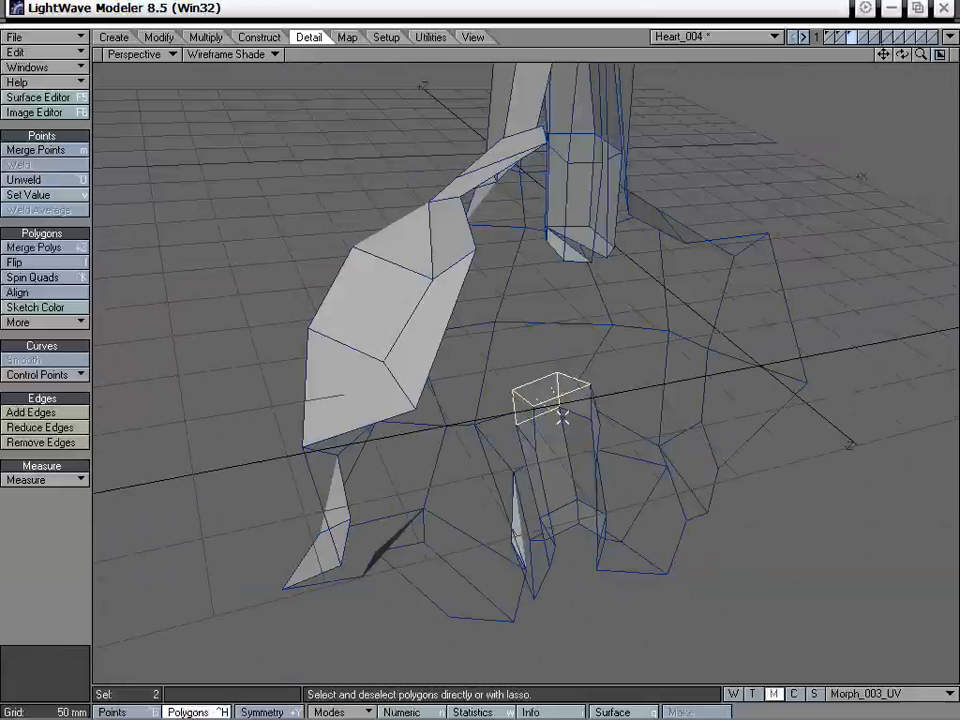
key(t)
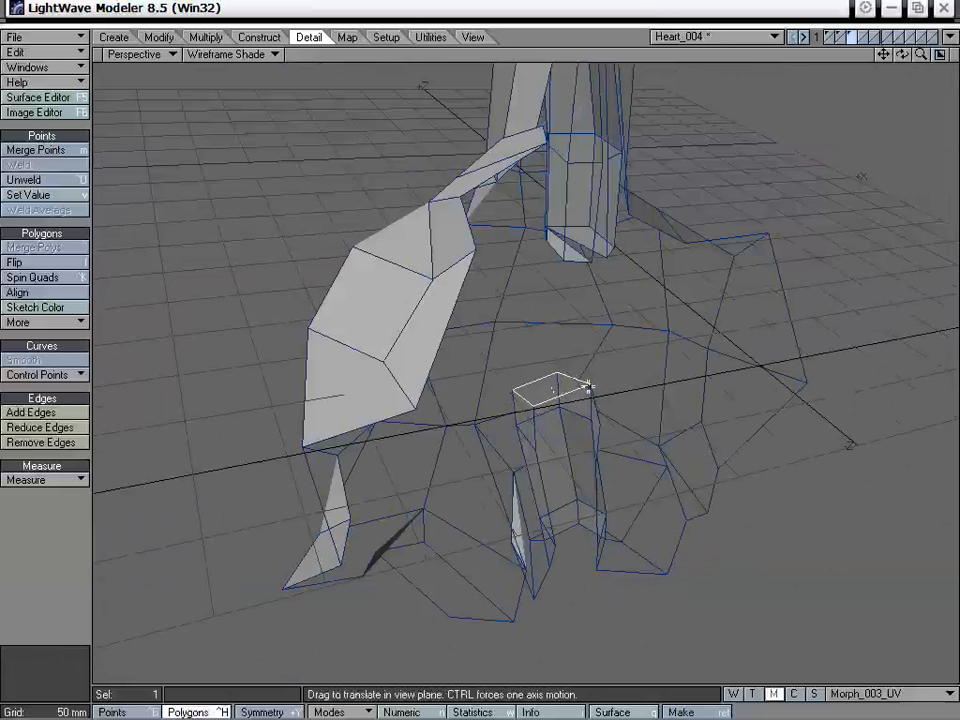
key(space)
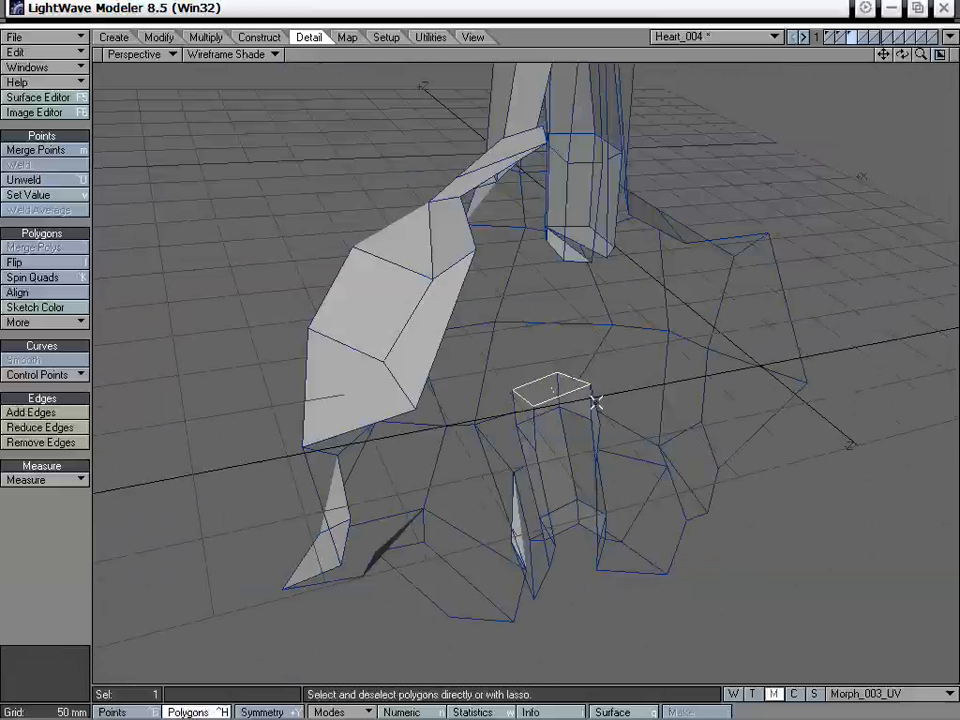
key(ctrl+g)
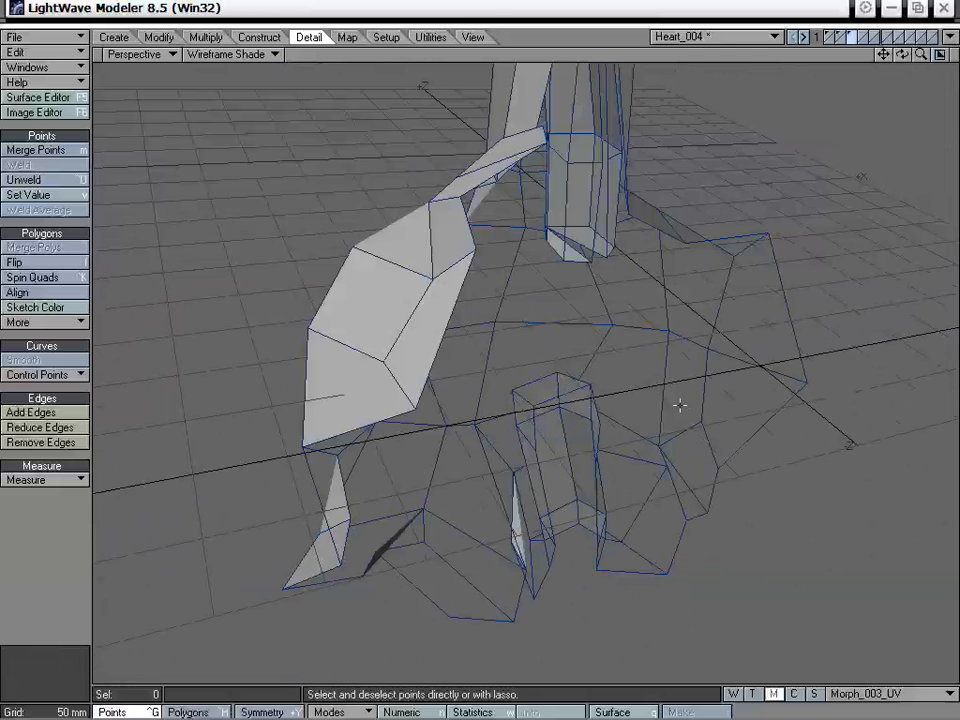
click(590, 387)
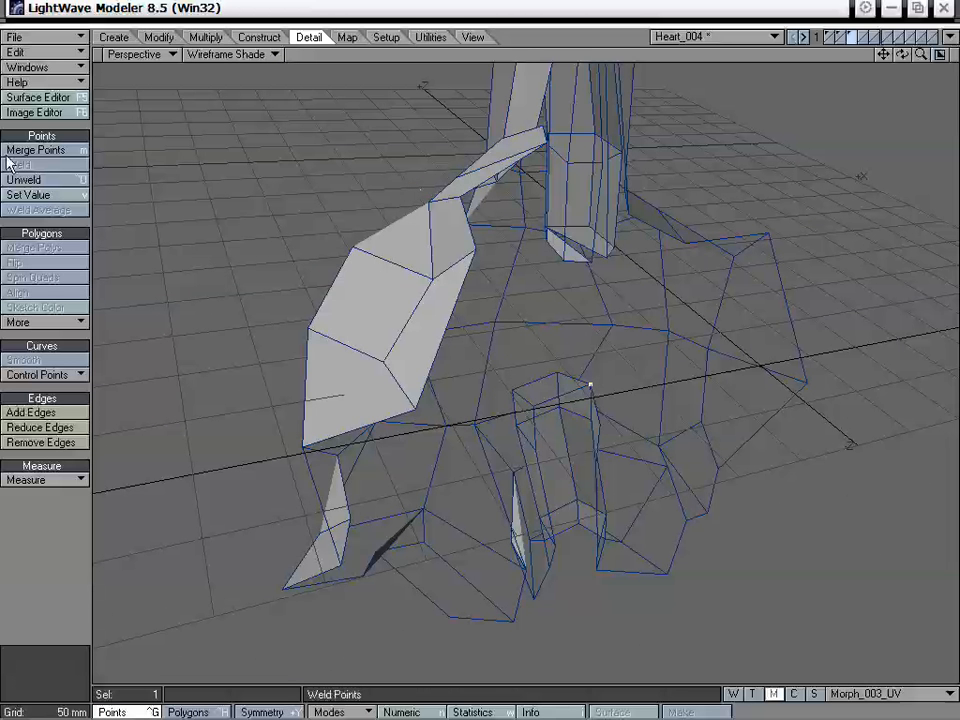
click(49, 182)
Drag the small tube-end polygon's unwelded corner away from the neighbouring polygon, and deselect the polygon.
key(ctrl+h)
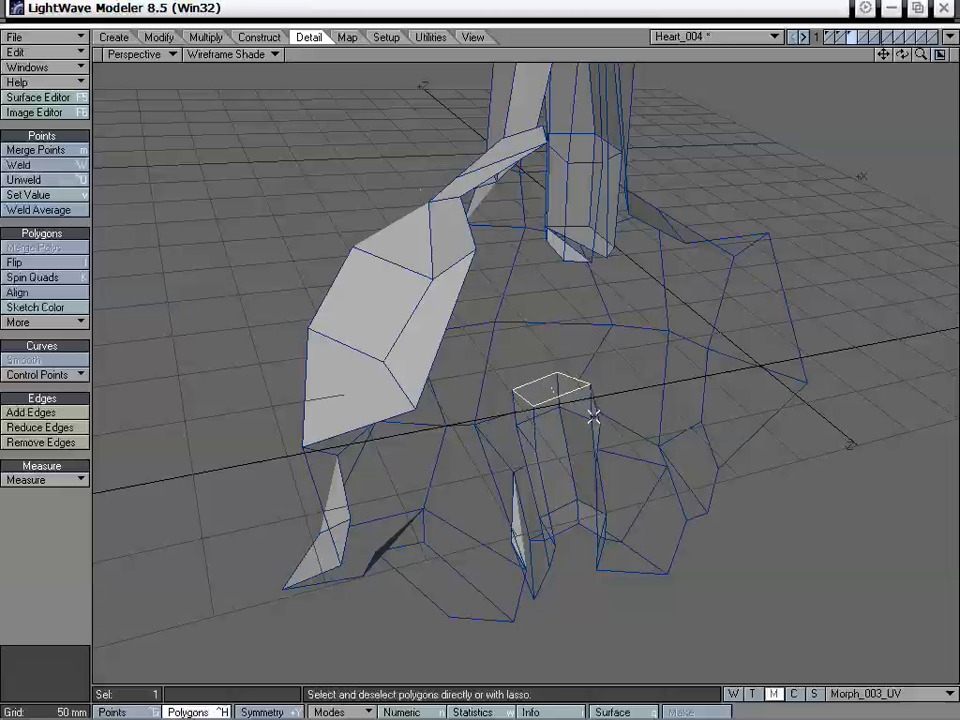
key(t)
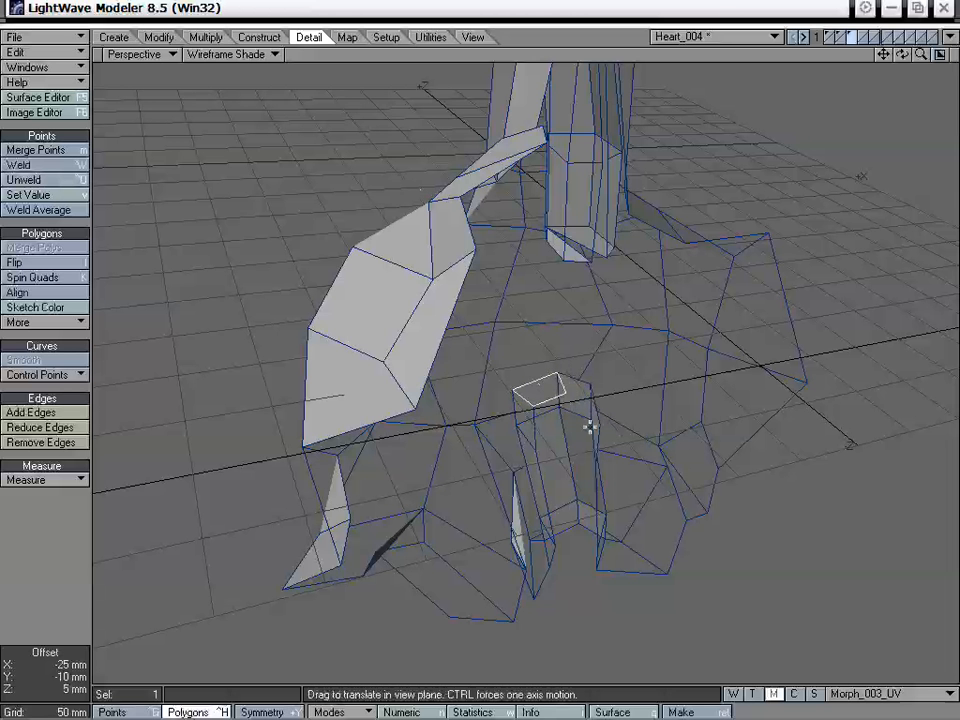
alt+drag(590, 427, 513, 291)
key(space)
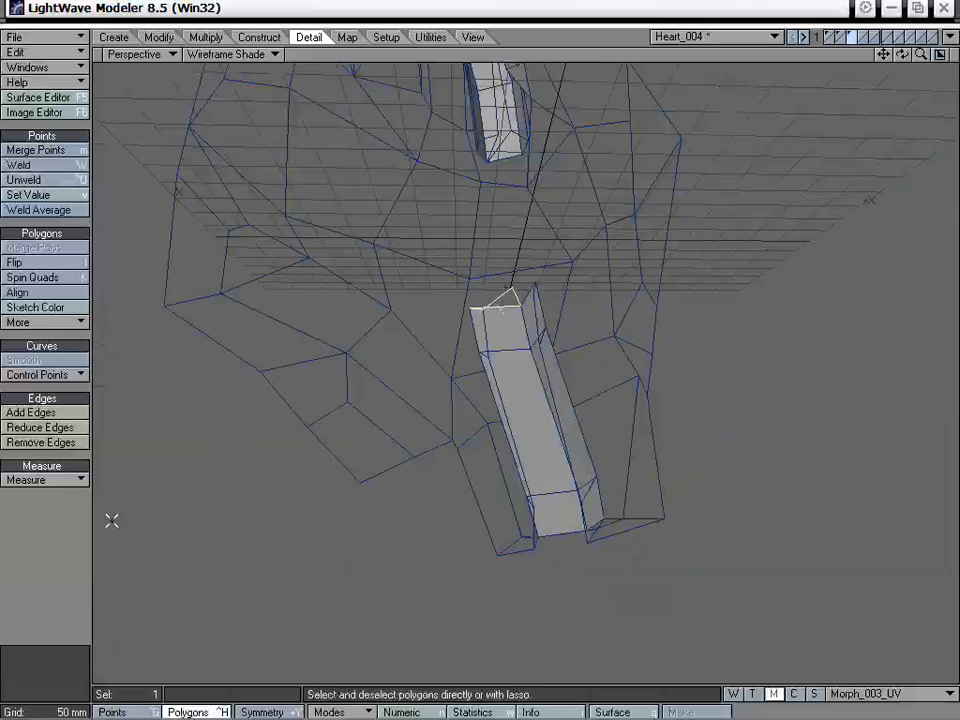
click(70, 528)
Show all four views fitted to the mesh and drag the outline points on the heart's narrow side outward in the Front view.
alt+drag(385, 365, 511, 242)
alt+drag(532, 350, 647, 401)
drag(592, 352, 602, 238)
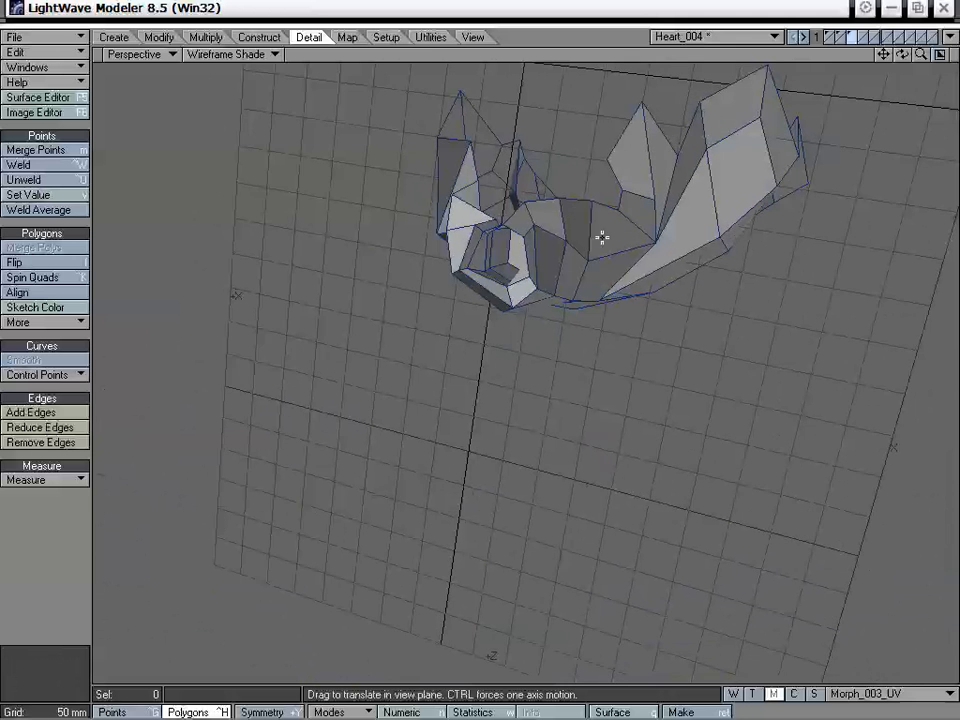
key(KP_0)
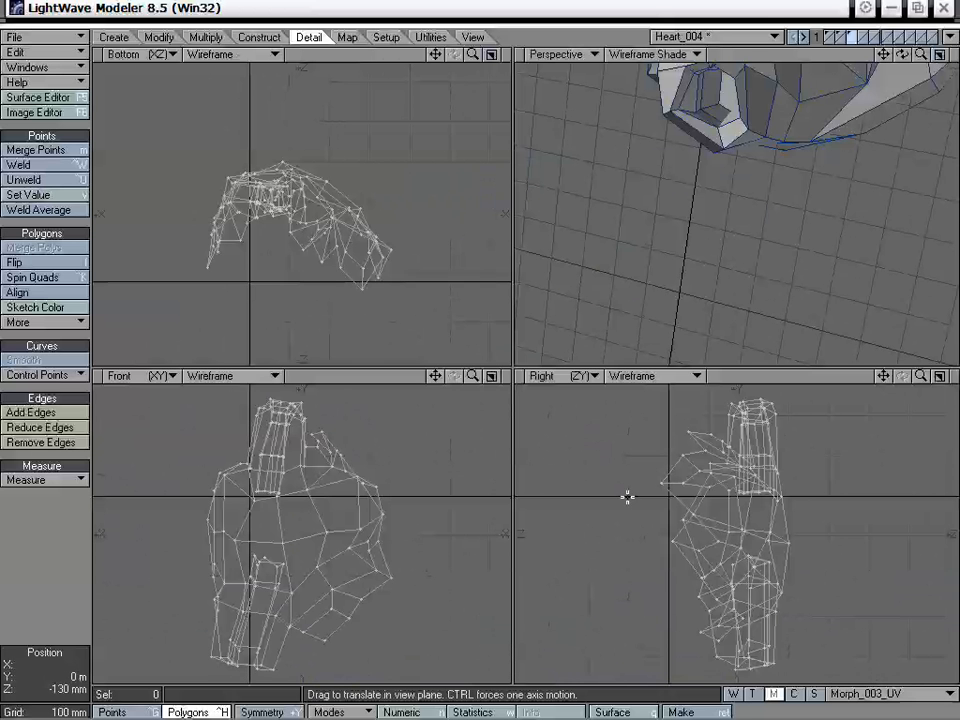
key(a)
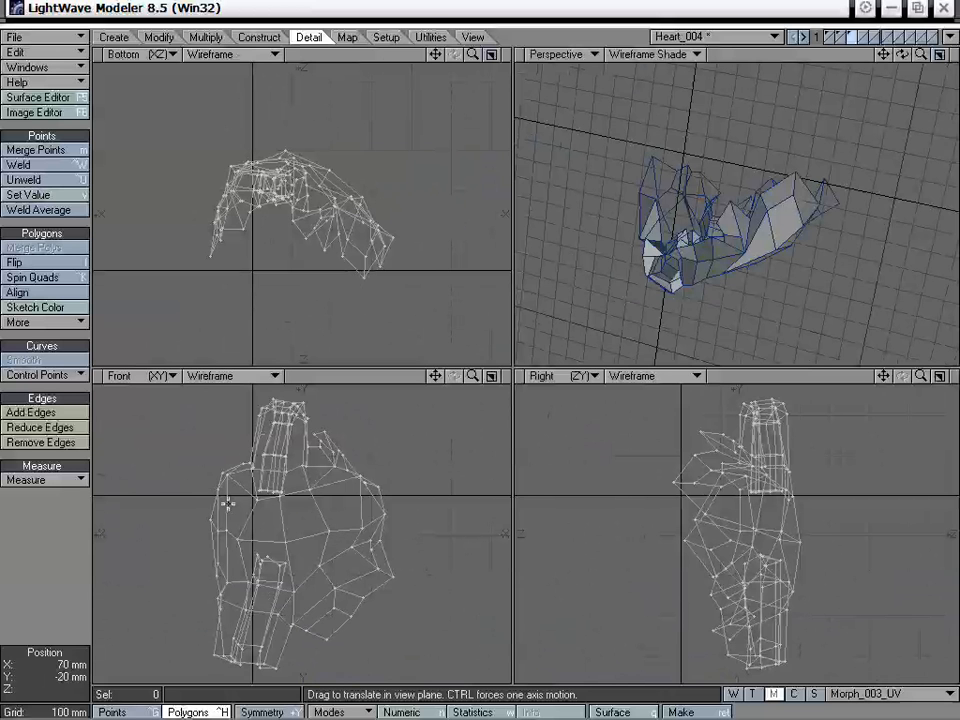
drag(219, 491, 219, 493)
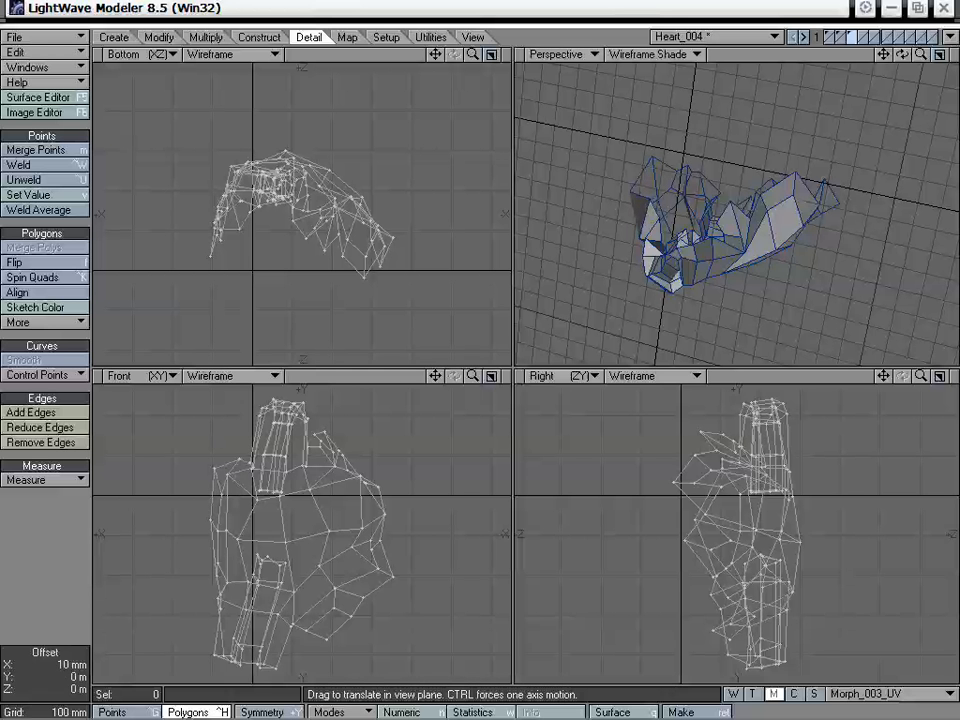
drag(202, 513, 194, 513)
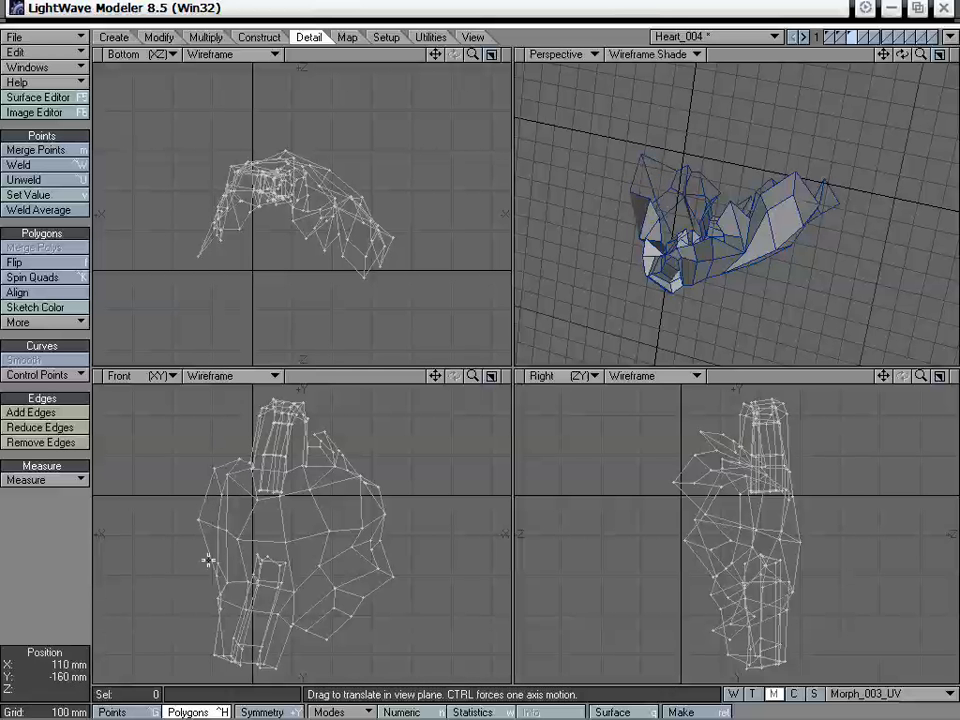
drag(218, 571, 217, 596)
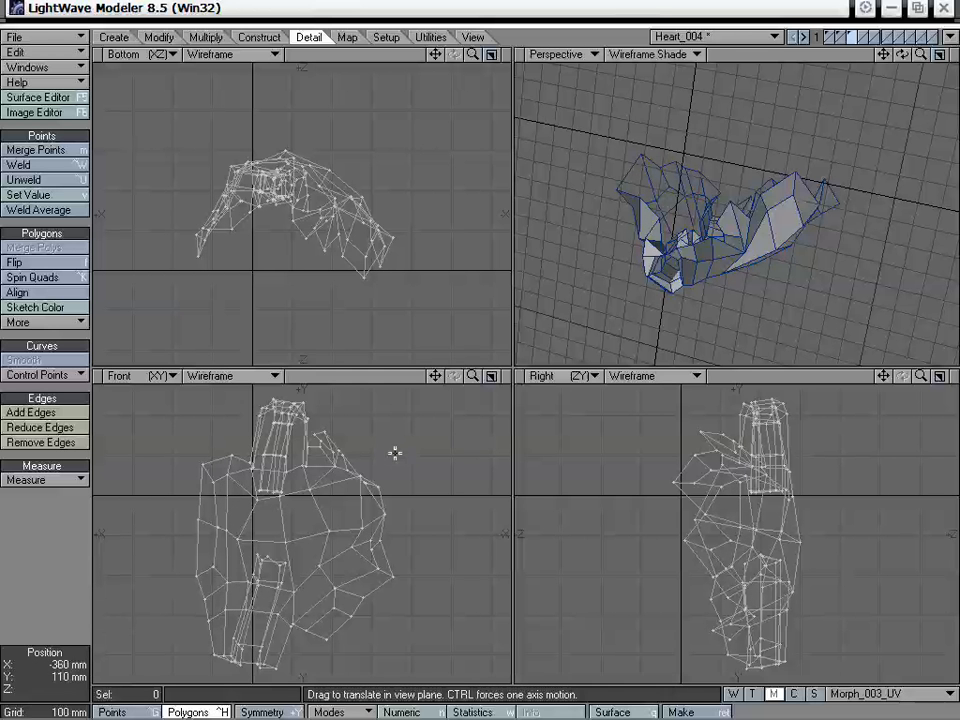
Drag the outline points on the heart's wide side outward in the Front view to space out the crowded polygons.
drag(365, 483, 382, 477)
drag(472, 377, 525, 377)
drag(458, 417, 446, 450)
drag(464, 494, 453, 506)
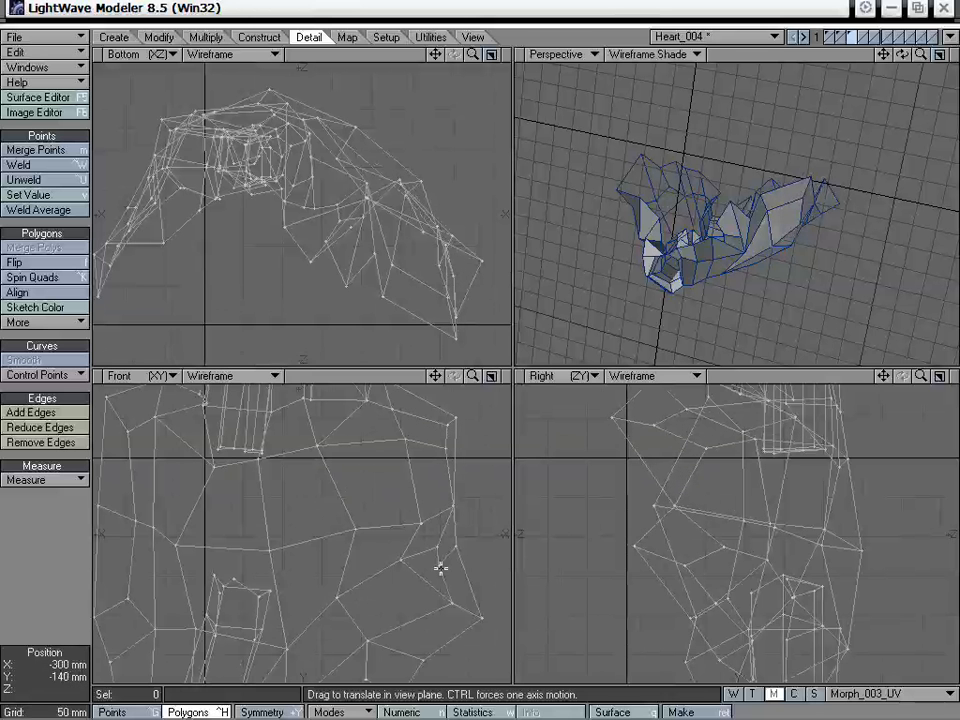
drag(440, 568, 473, 506)
alt+drag(638, 264, 626, 280)
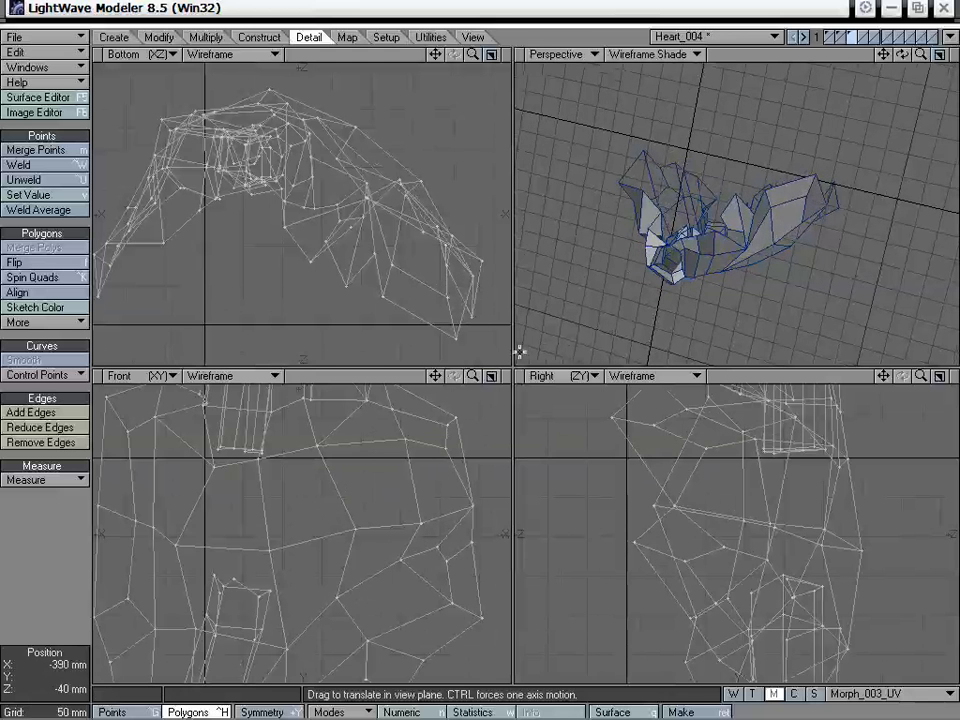
Drag the wide side flap's lower inner corner point away from the strip beside the lower tube in the Front view.
key(space)
drag(473, 377, 464, 317)
key(ctrl+t)
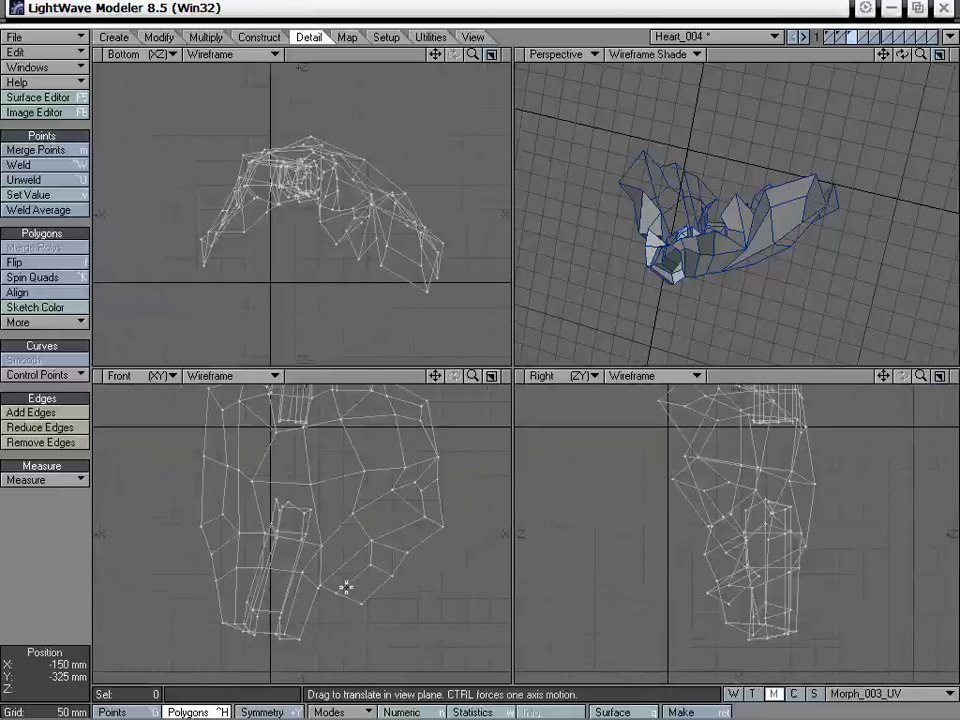
drag(324, 582, 331, 577)
drag(750, 576, 750, 576)
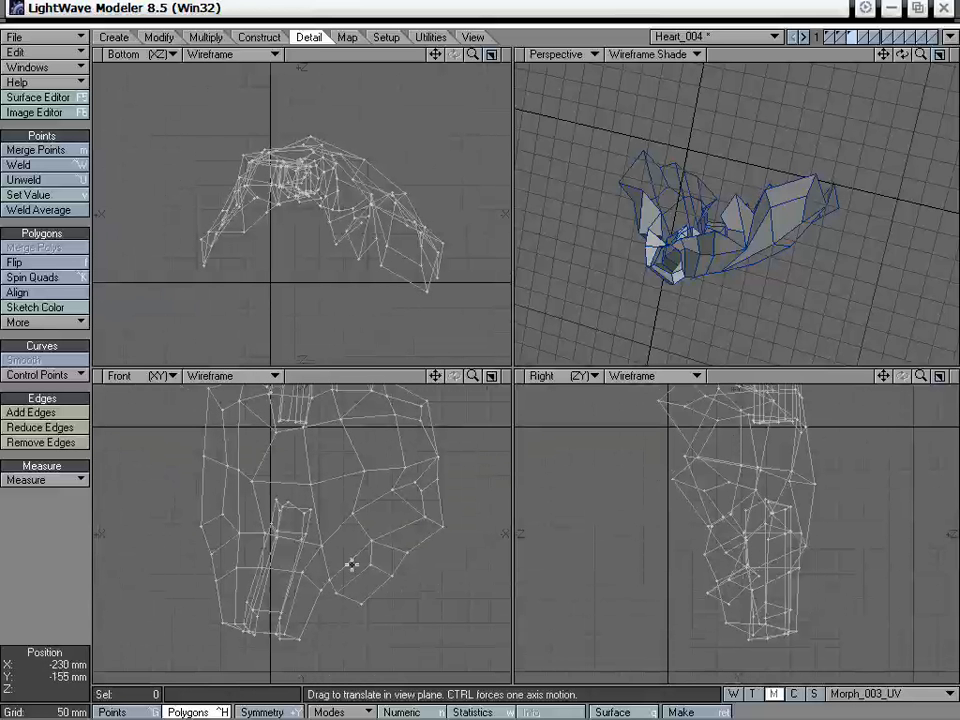
Examine the upper tube's opening and inward-folded wall from several angles in the Perspective view.
alt+shift+drag(331, 426, 315, 583)
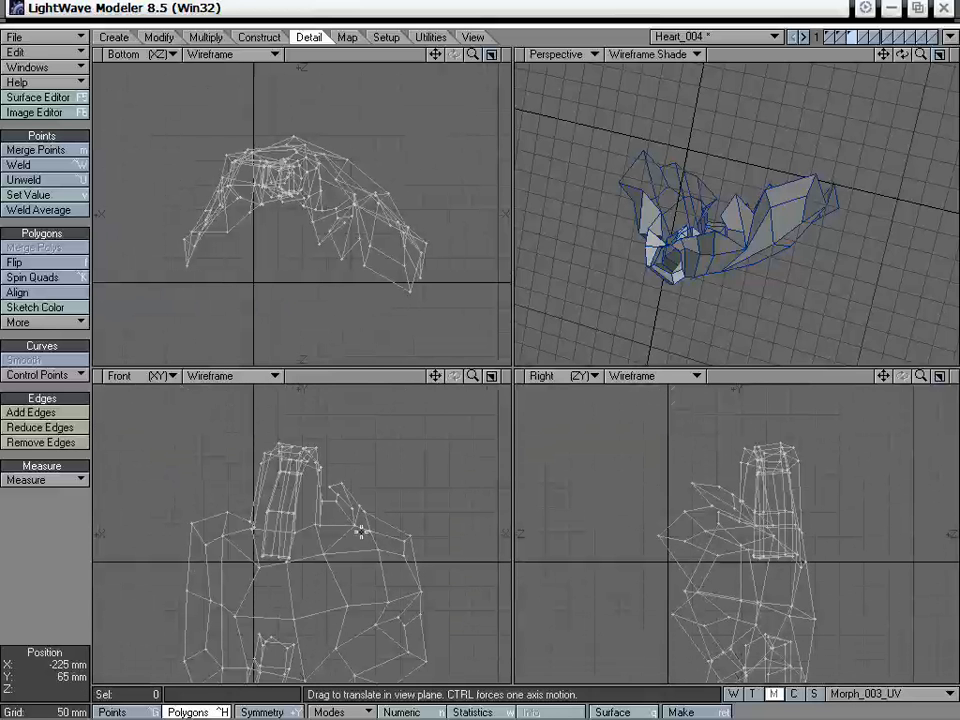
alt+drag(700, 276, 770, 176)
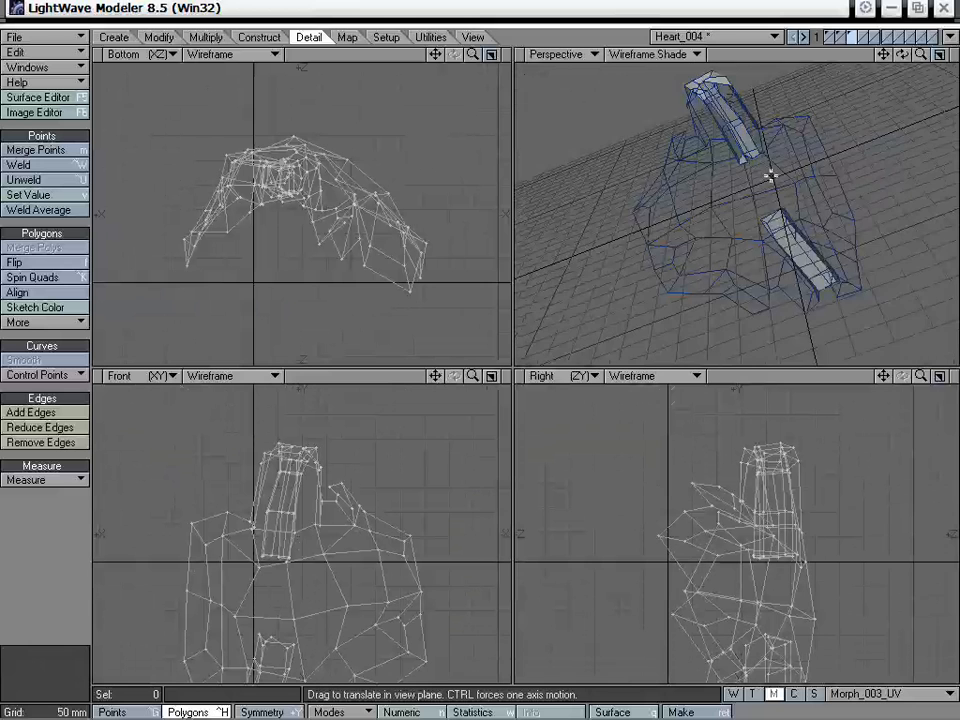
mouse_move(712, 92)
alt+mouse_down()
mouse_move(784, 272)
mouse_move(831, 324)
mouse_move(841, 273)
mouse_move(692, 199)
mouse_move(821, 180)
mouse_move(729, 236)
mouse_move(717, 304)
mouse_move(292, 522)
alt+mouse_up()
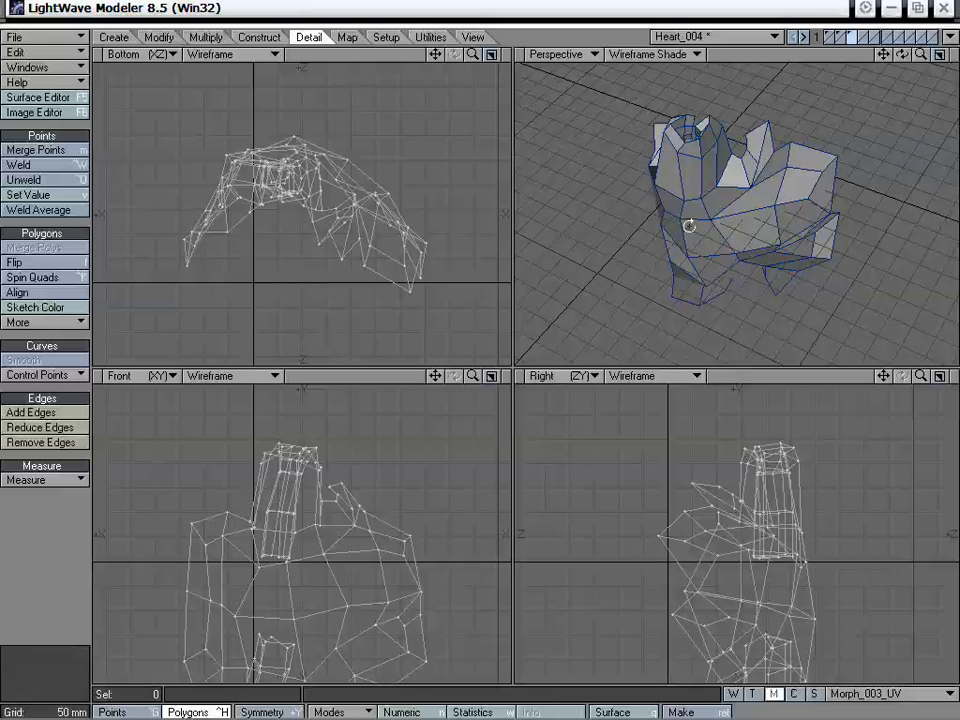
mouse_move(690, 214)
alt+mouse_down()
mouse_move(699, 279)
mouse_move(695, 234)
mouse_move(771, 302)
mouse_move(774, 281)
mouse_move(815, 227)
alt+mouse_up()
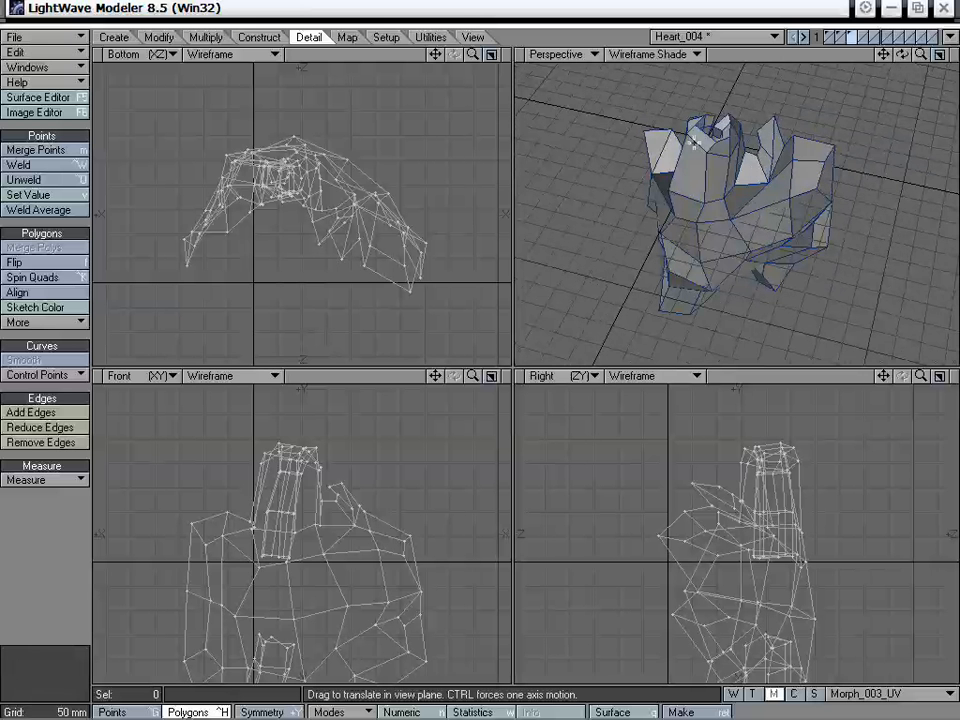
drag(883, 55, 893, 120)
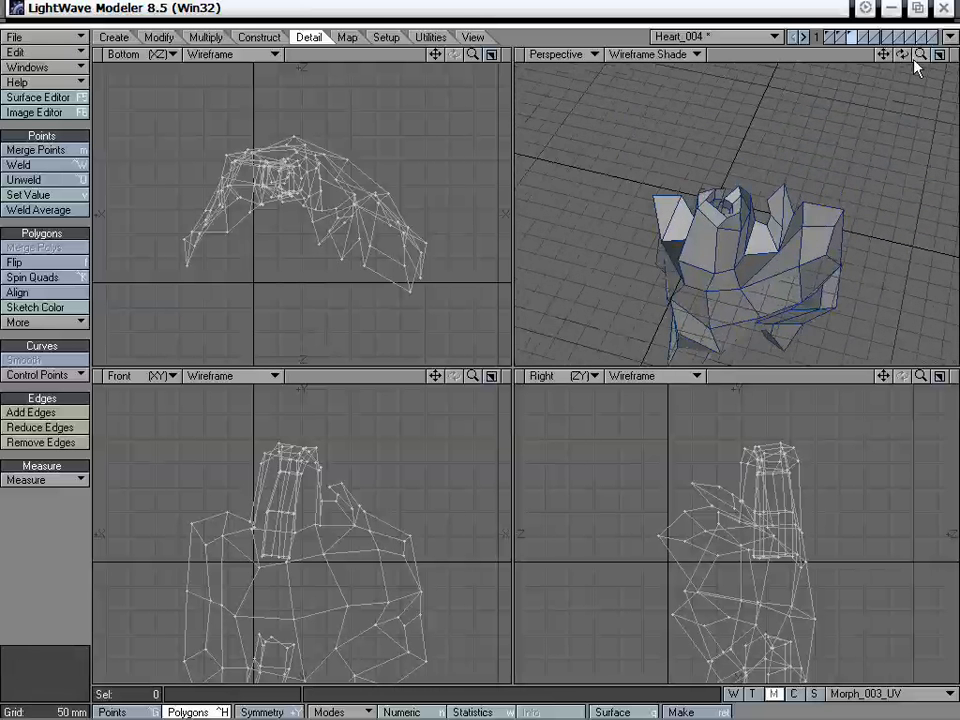
drag(910, 58, 555, 203)
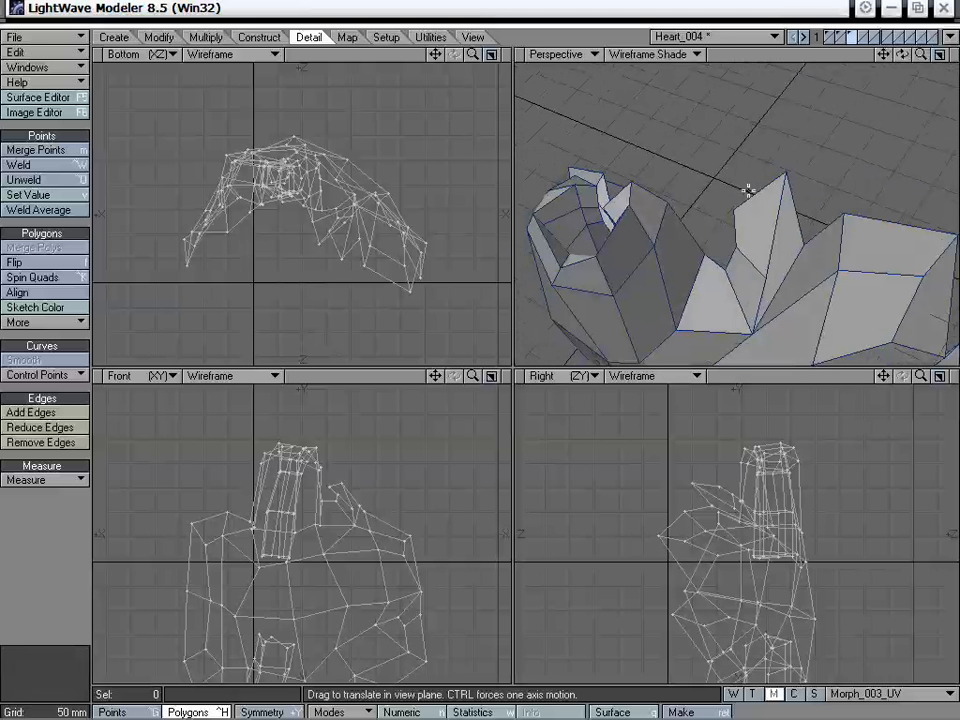
alt+drag(650, 241, 878, 186)
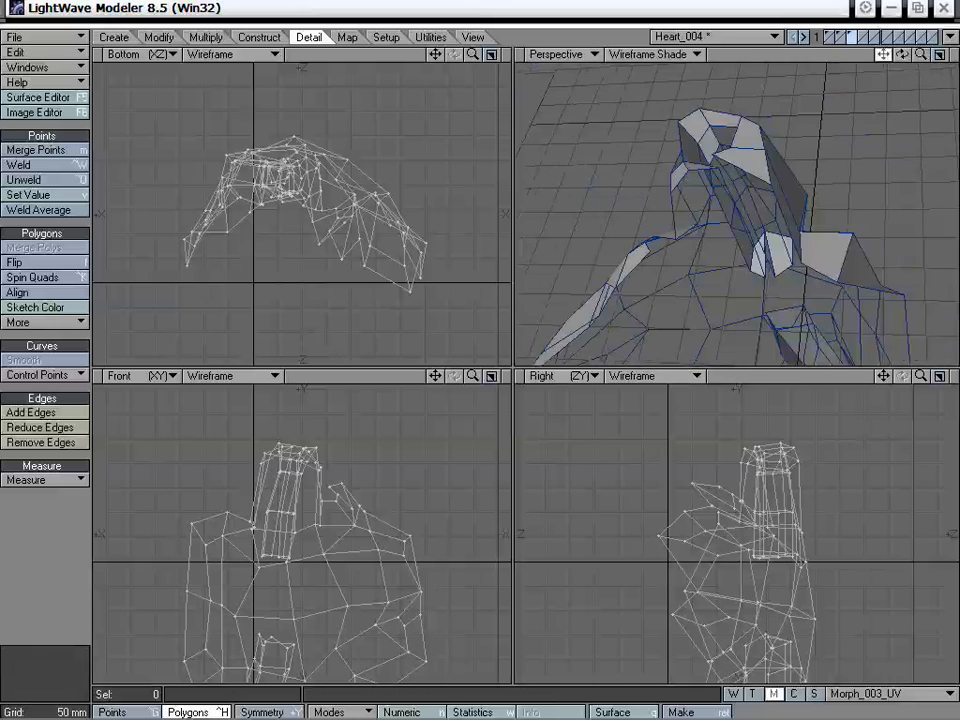
alt+drag(752, 168, 779, 221)
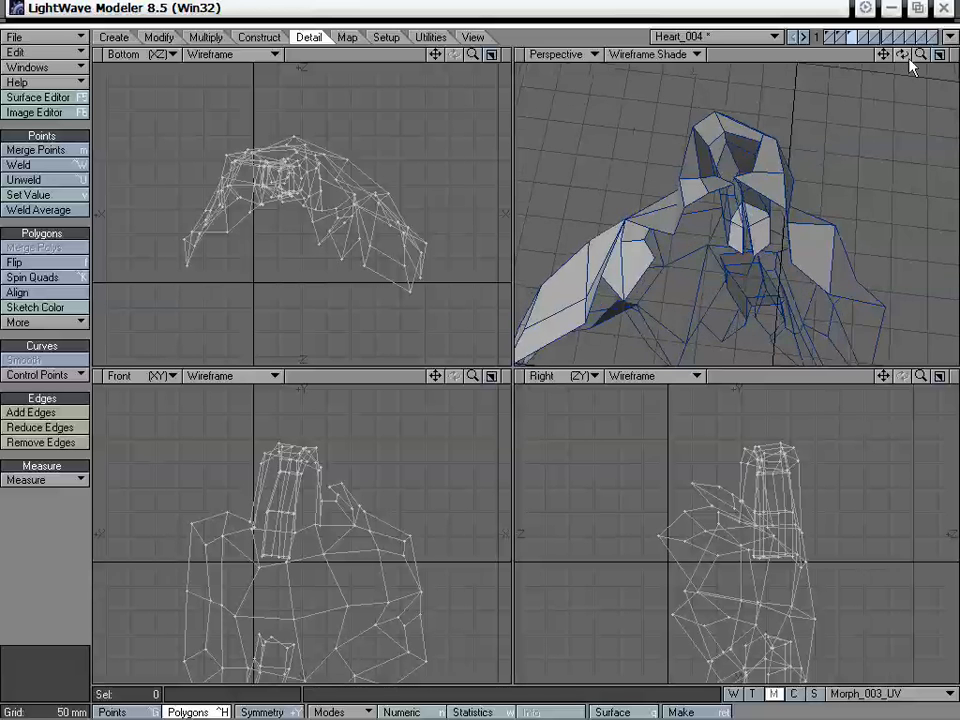
drag(920, 56, 944, 56)
drag(883, 56, 884, 60)
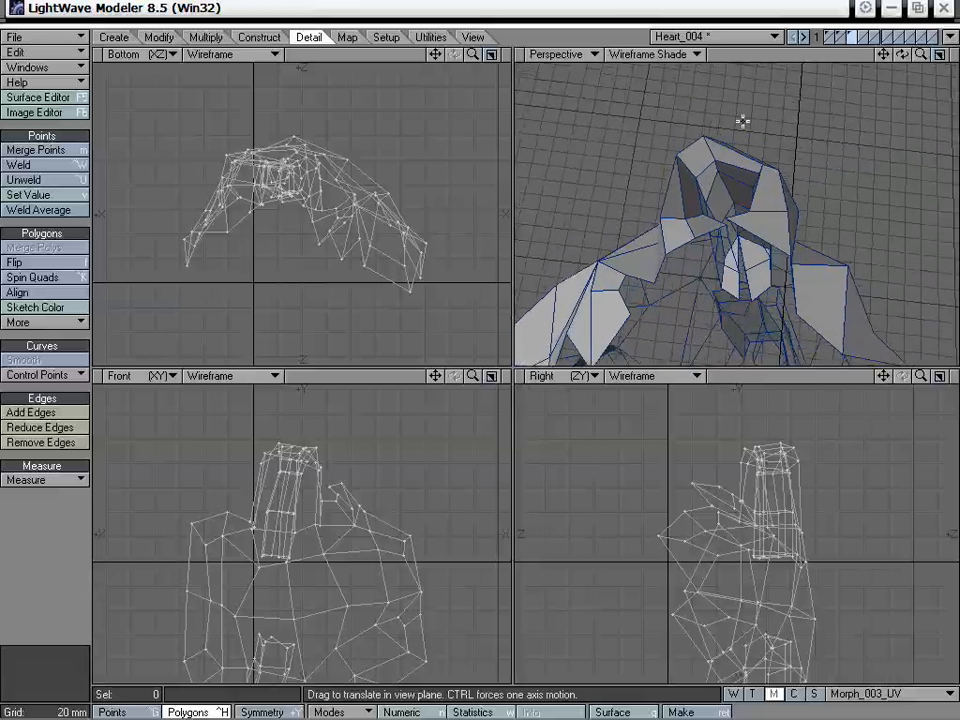
alt+drag(744, 120, 755, 277)
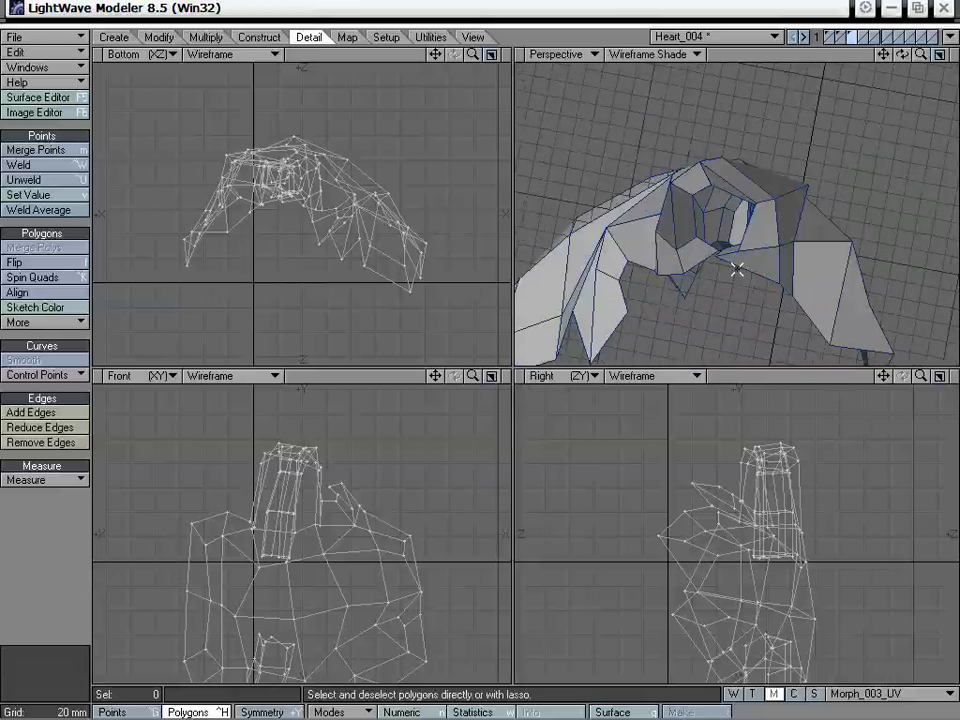
Select the nine points of the inner ring just inside the upper tube's opening, move them straight up above the rim, and deselect them.
key(ctrl+g)
click(82, 543)
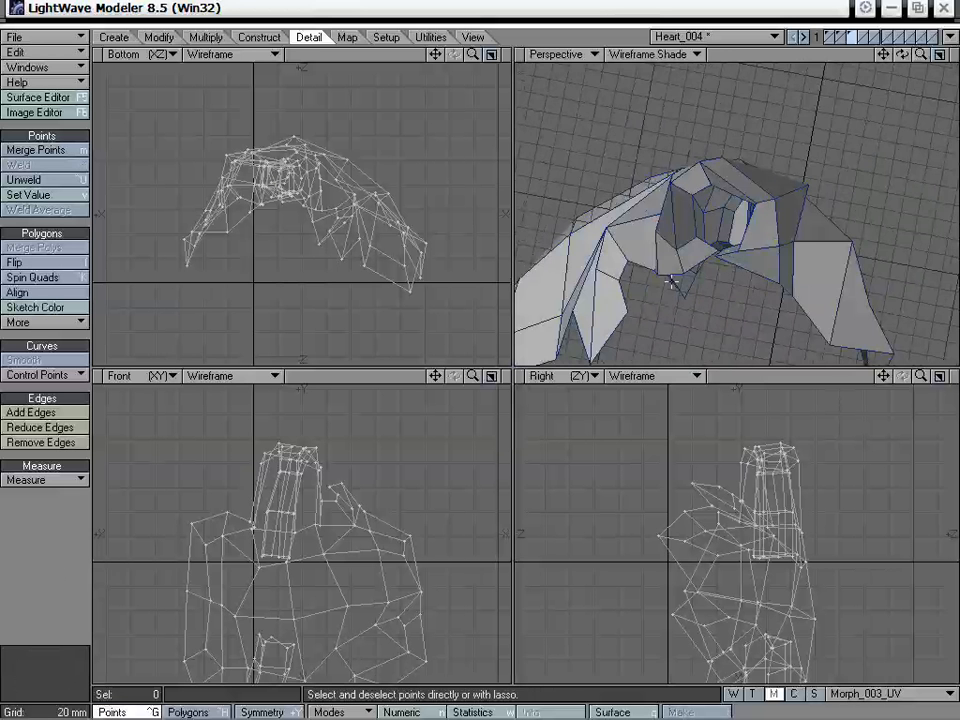
mouse_move(673, 281)
alt+mouse_down()
mouse_move(690, 291)
mouse_move(699, 244)
alt+mouse_up()
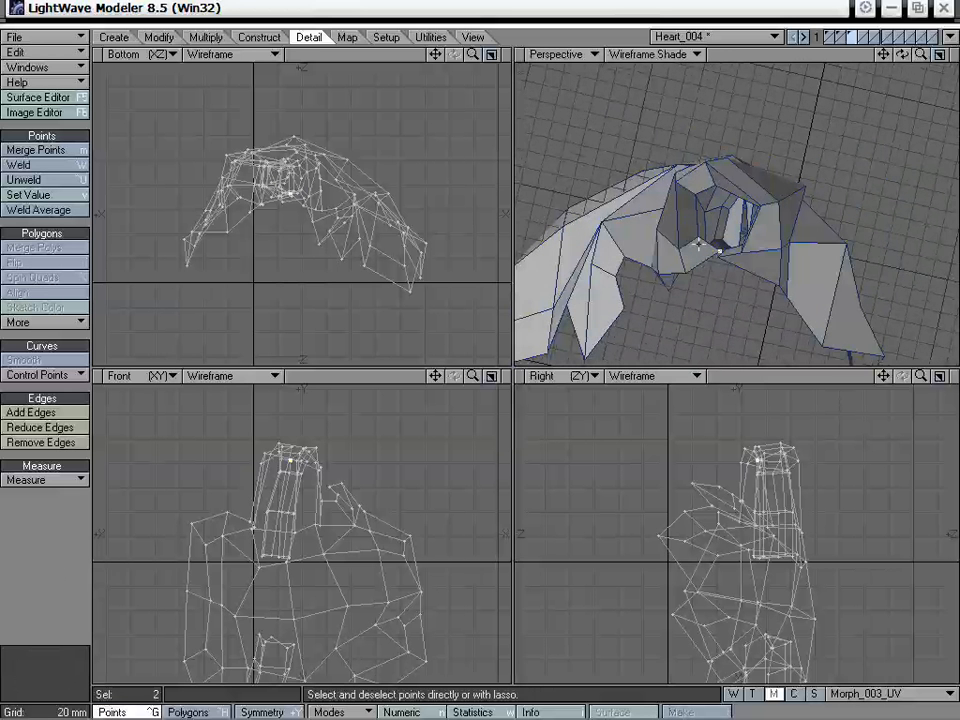
drag(727, 188, 716, 184)
alt+drag(716, 186, 741, 94)
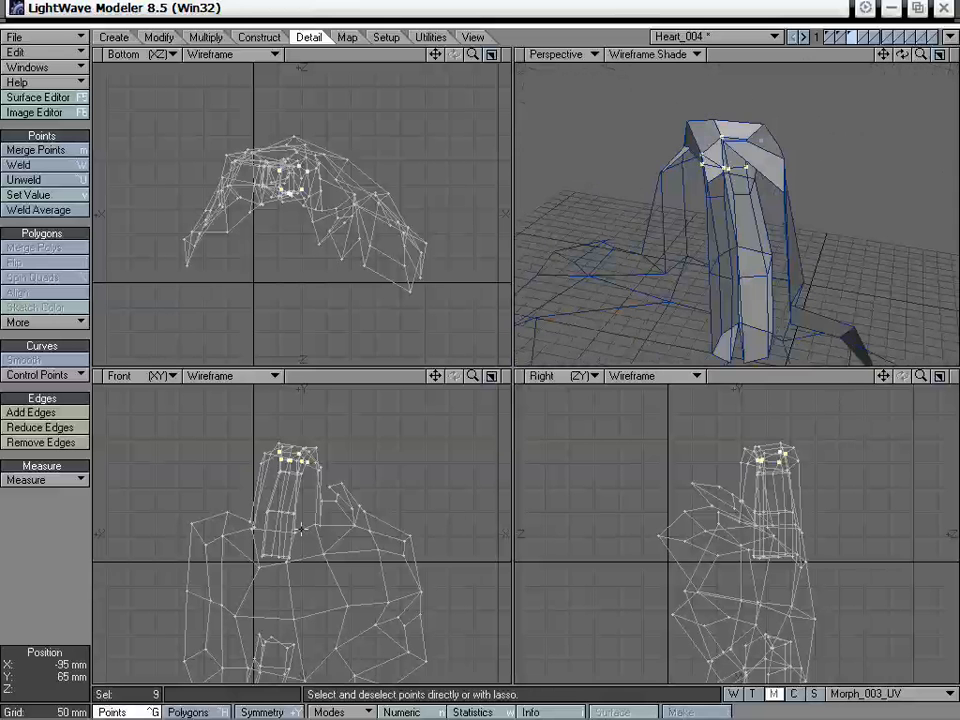
key(t)
ctrl+drag(301, 529, 301, 487)
key(space)
mouse_move(384, 460)
right_down()
mouse_move(218, 439)
mouse_move(211, 452)
right_up()
Select the next ring of points down the upper tube's inner wall, move it straight up past the first raised ring, and deselect it.
alt+drag(752, 156, 727, 318)
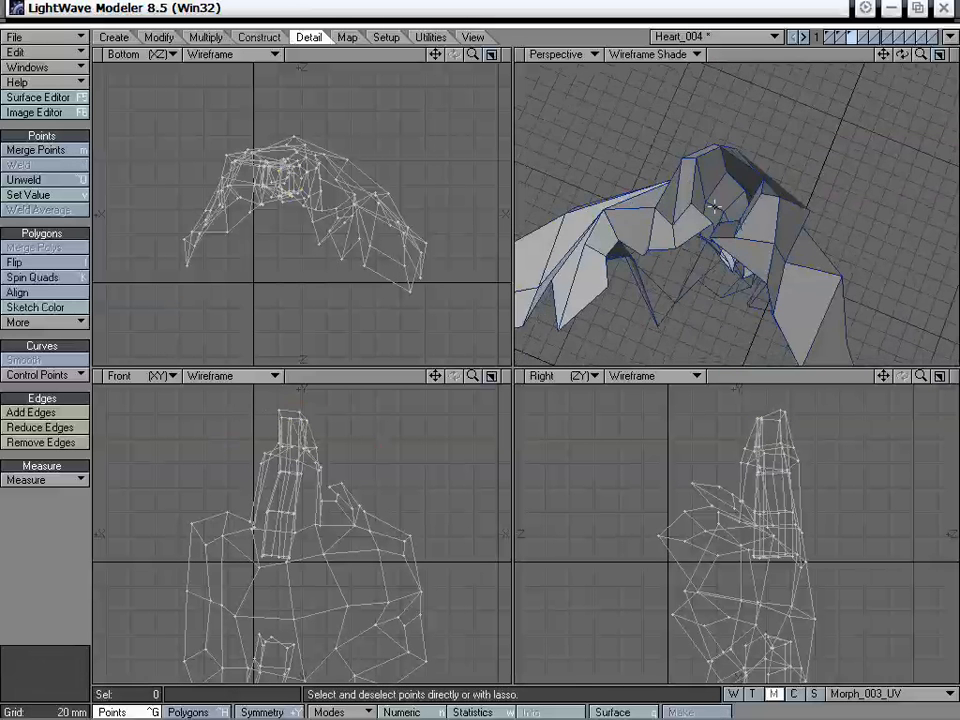
click(707, 203)
alt+drag(725, 174, 702, 328)
click(767, 208)
click(742, 250)
key(t)
ctrl+drag(331, 549, 331, 459)
key(space)
key(slash)
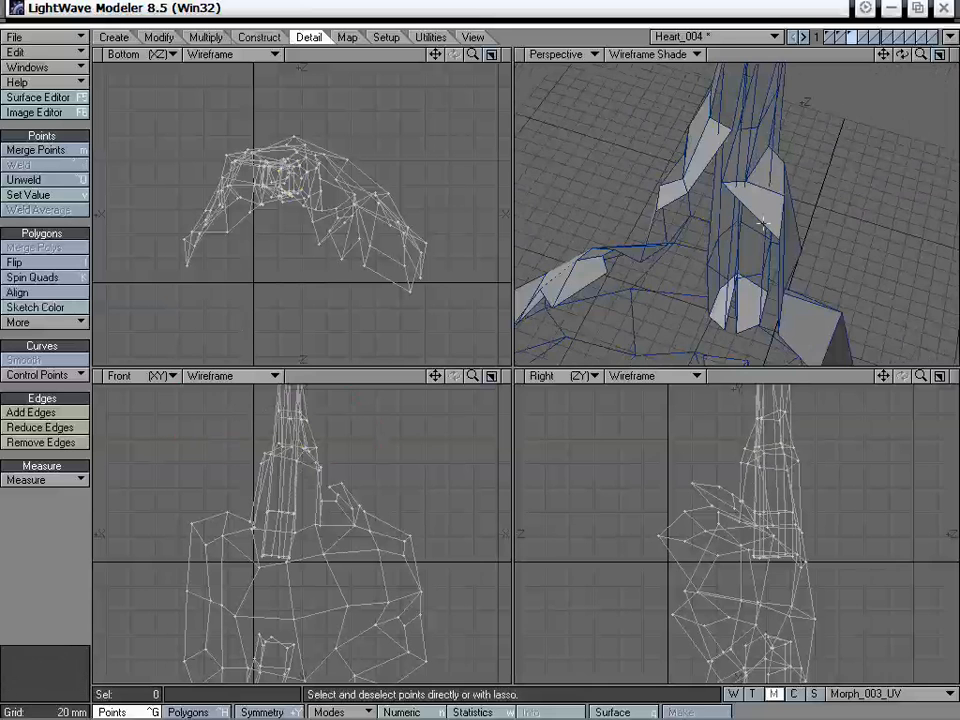
alt+drag(769, 227, 810, 225)
click(751, 240)
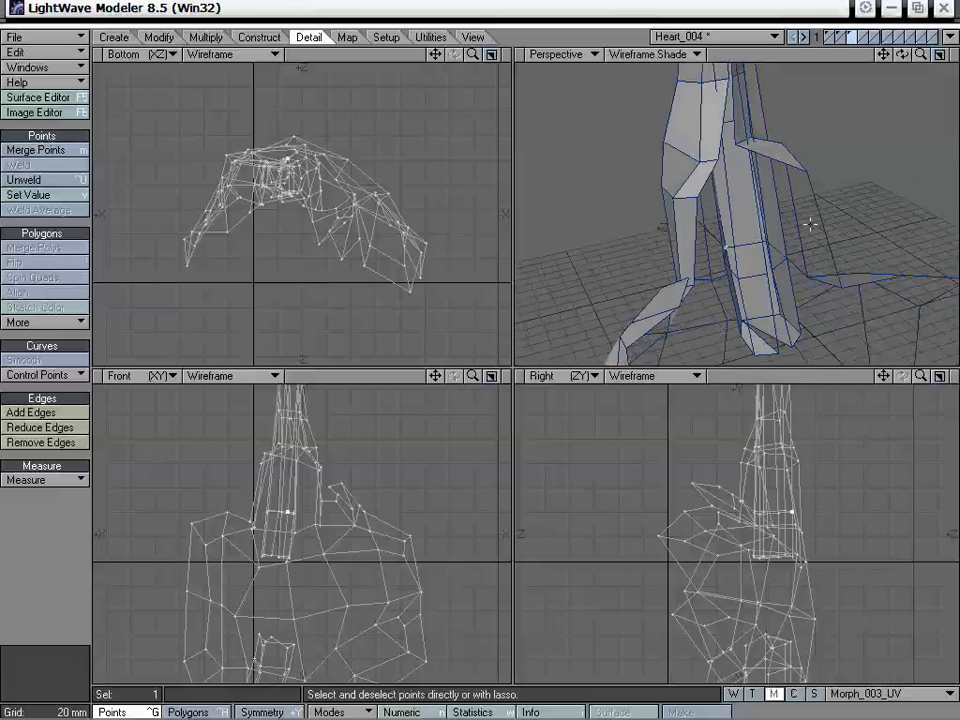
click(761, 255)
alt+drag(761, 257, 746, 237)
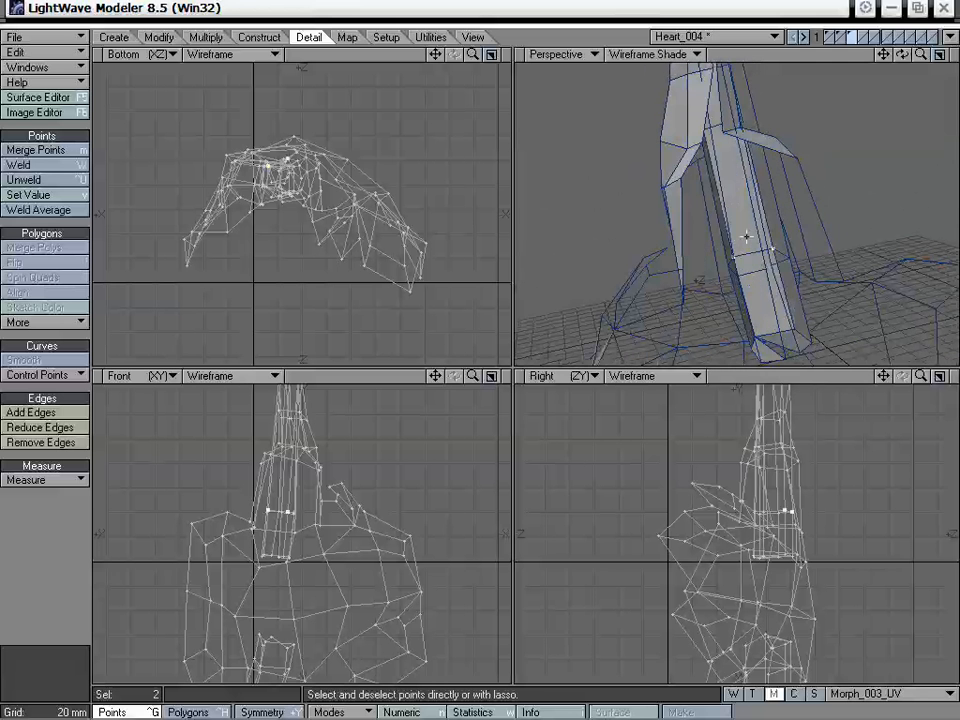
key(ctrl+h)
key(ctrl+g)
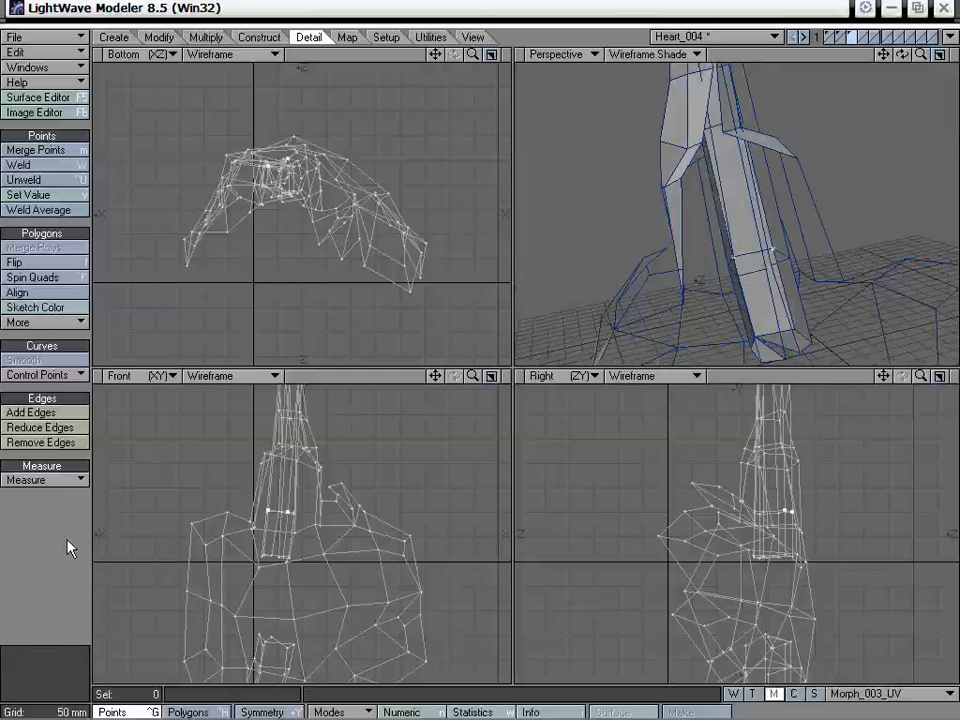
key(ctrl+h)
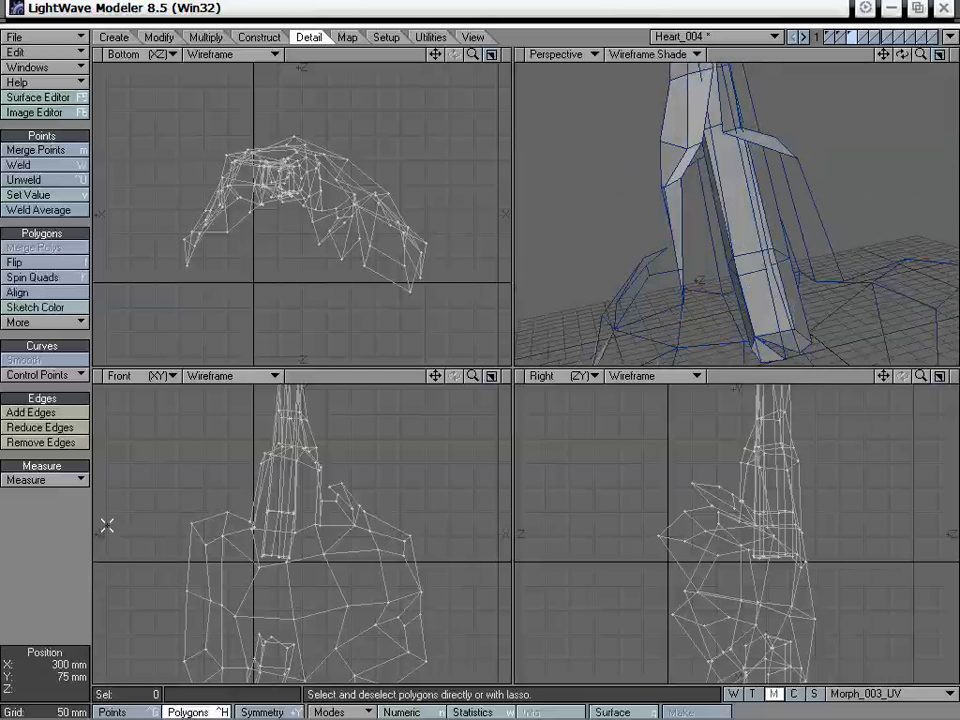
Raise the nine points of the inner ring above the tube's innermost end over the raised rings, lower them about 80 mm, and deselect.
mouse_move(774, 255)
alt+mouse_down()
mouse_move(786, 301)
mouse_move(778, 271)
mouse_move(709, 263)
mouse_move(716, 268)
mouse_move(692, 306)
mouse_move(708, 263)
mouse_move(784, 274)
mouse_move(780, 258)
alt+mouse_up()
key(ctrl+g)
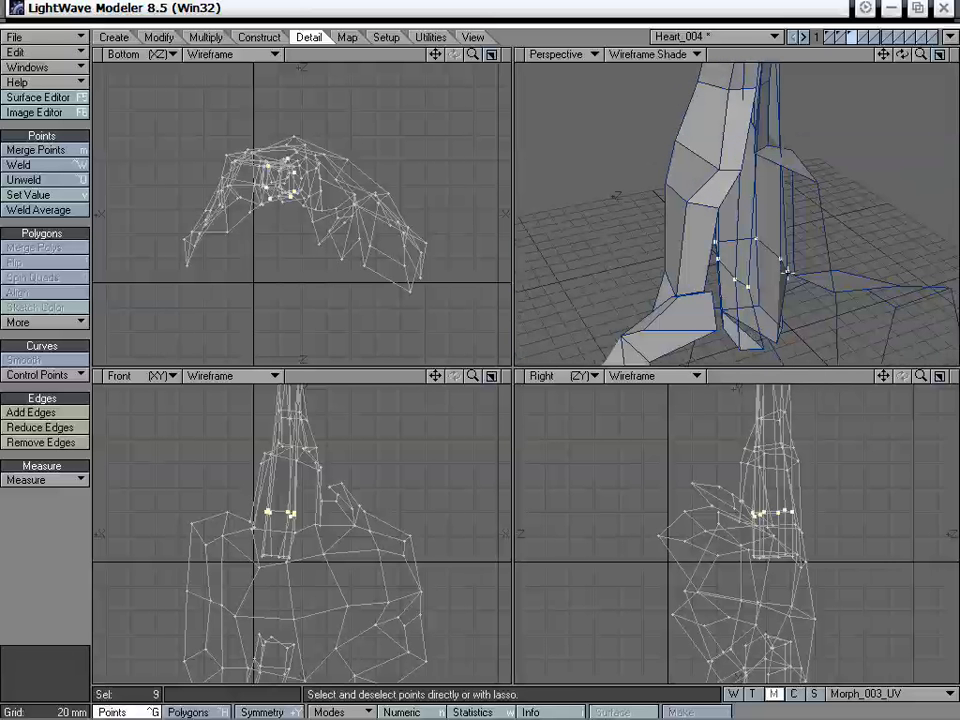
key(t)
ctrl+drag(340, 555, 350, 404)
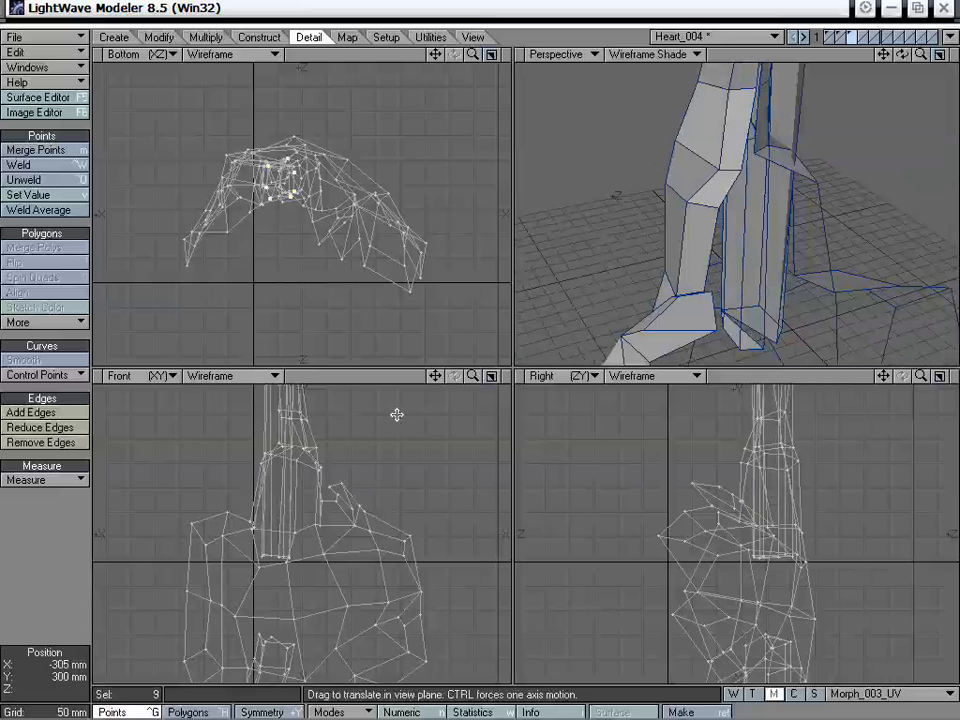
drag(435, 376, 425, 539)
ctrl+drag(326, 558, 326, 598)
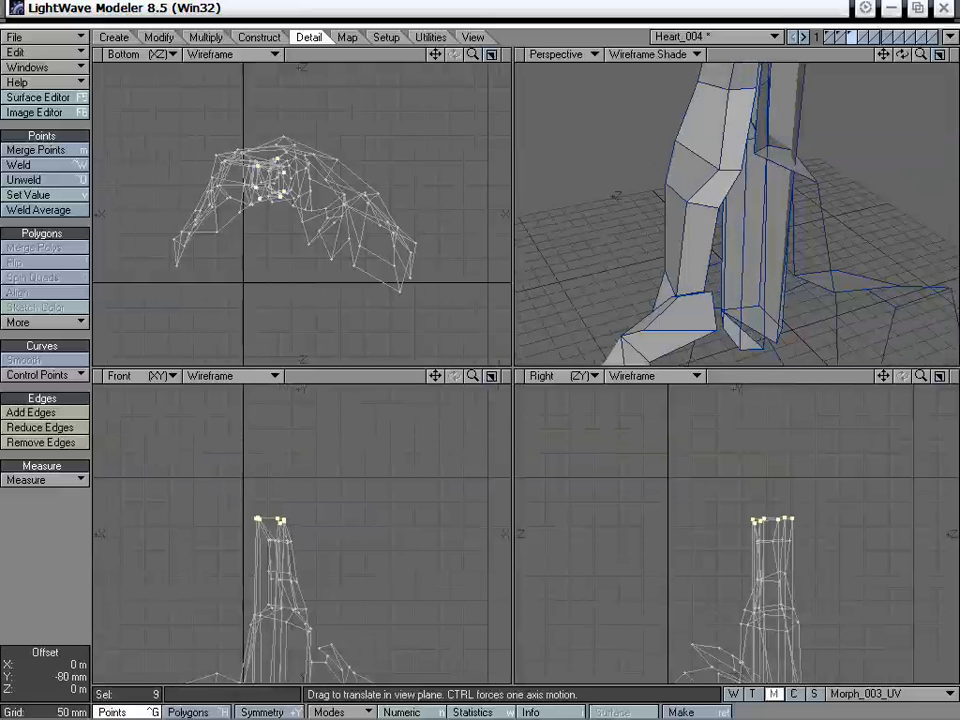
key(space)
mouse_move(320, 492)
right_down()
mouse_move(121, 531)
mouse_move(345, 525)
right_up()
Select the nine points at the inner wall's innermost end, move them straight up to form the extended tube's tip, and deselect them.
drag(435, 376, 449, 238)
click(292, 581)
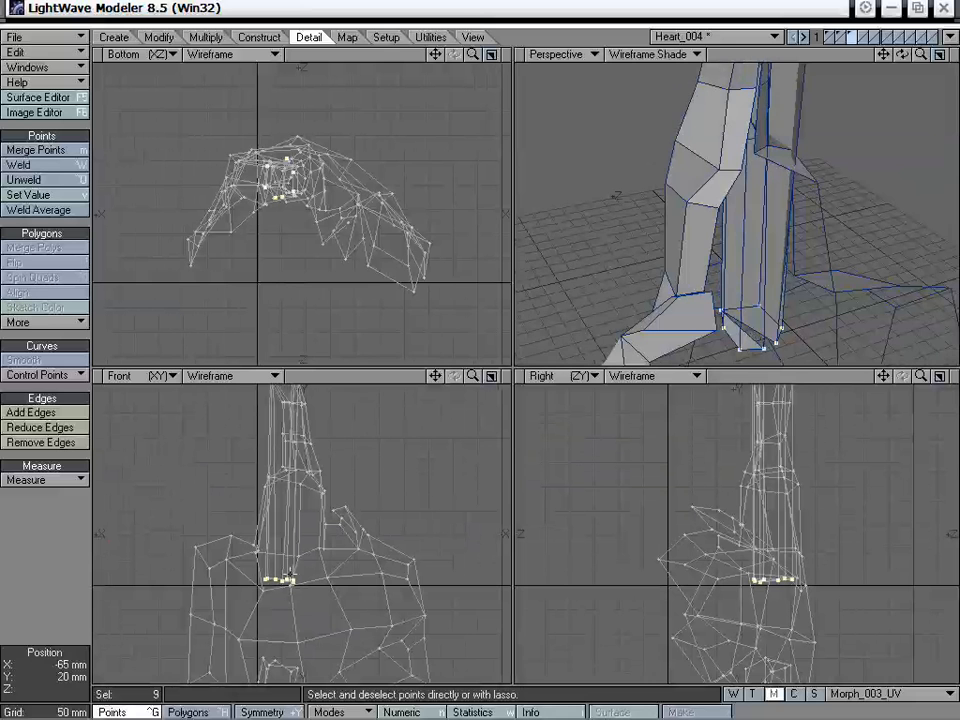
alt+drag(772, 266, 737, 246)
key(t)
ctrl+drag(459, 510, 407, 404)
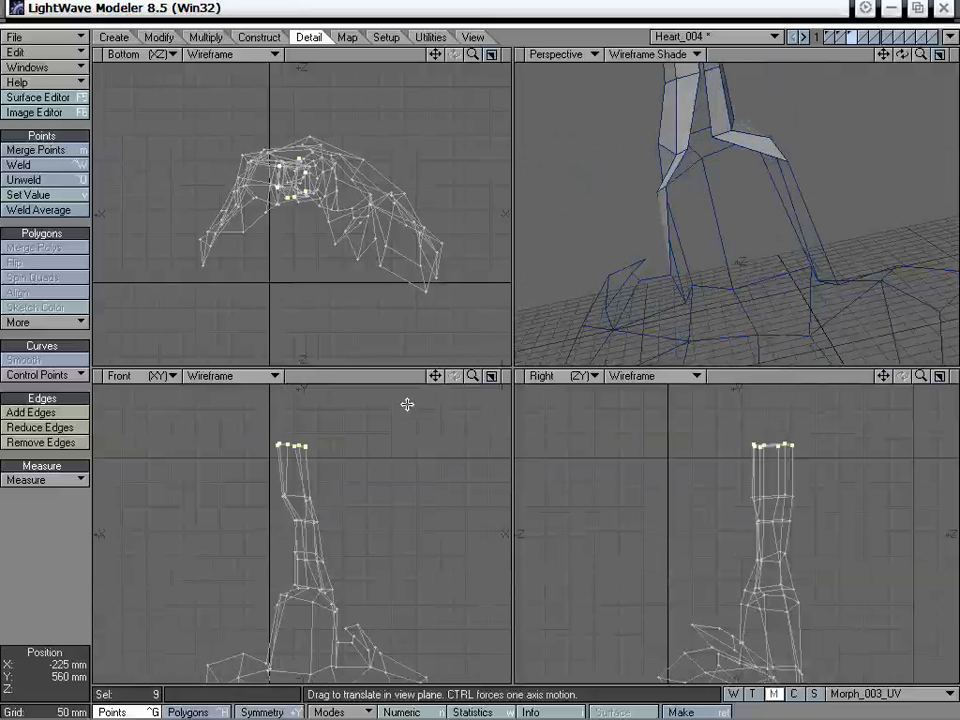
ctrl+drag(334, 445, 334, 471)
key(space)
mouse_move(355, 434)
right_down()
mouse_move(259, 527)
mouse_move(330, 522)
right_up()
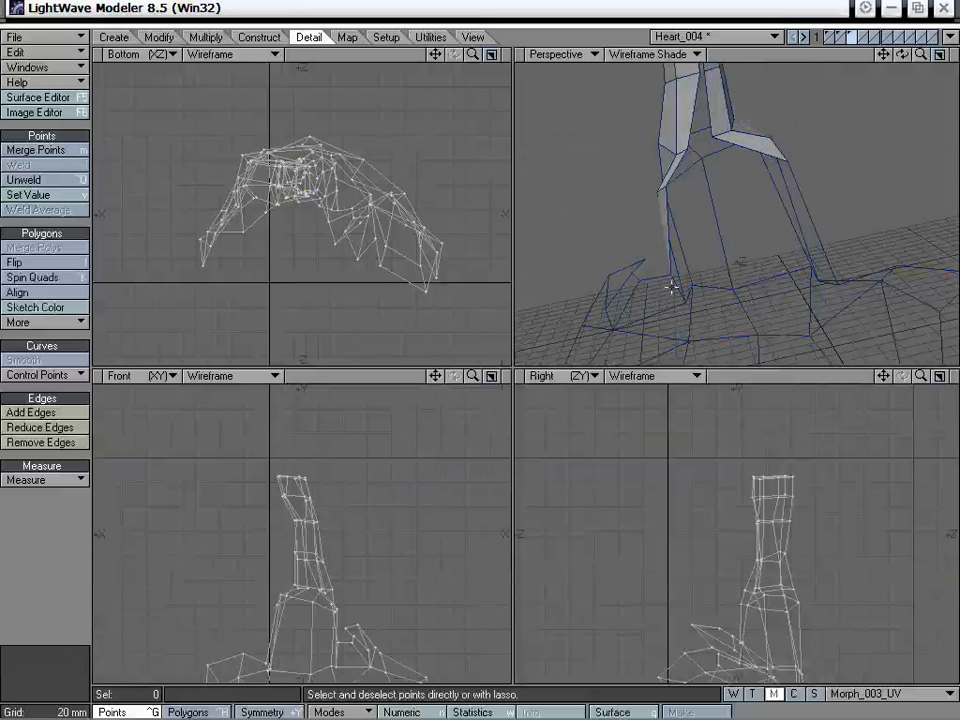
Drag the unwelded seam points near the base of the extended tube outward in the Perspective view.
mouse_move(671, 285)
alt+mouse_down()
mouse_move(796, 239)
mouse_move(765, 208)
mouse_move(855, 133)
alt+mouse_up()
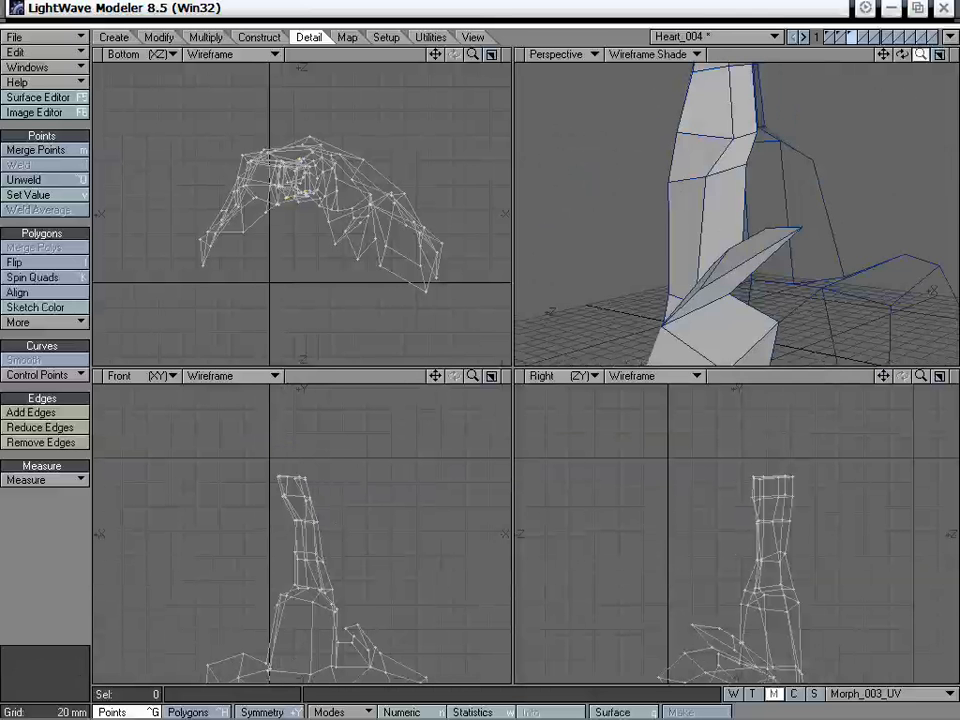
drag(921, 54, 885, 150)
alt+drag(813, 157, 686, 278)
key(t)
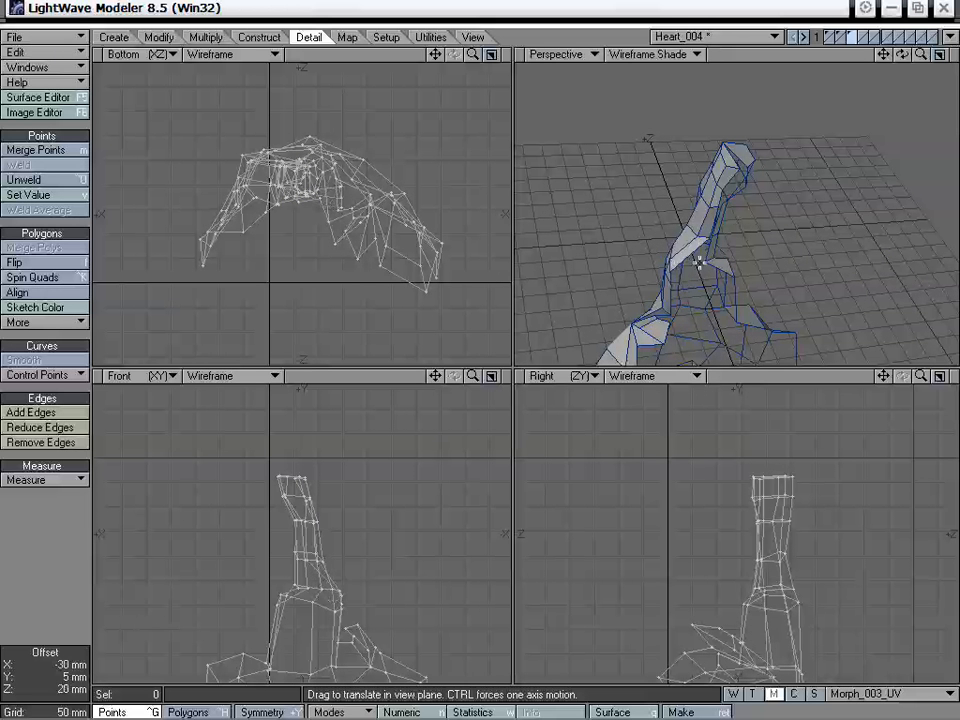
alt+drag(698, 262, 666, 226)
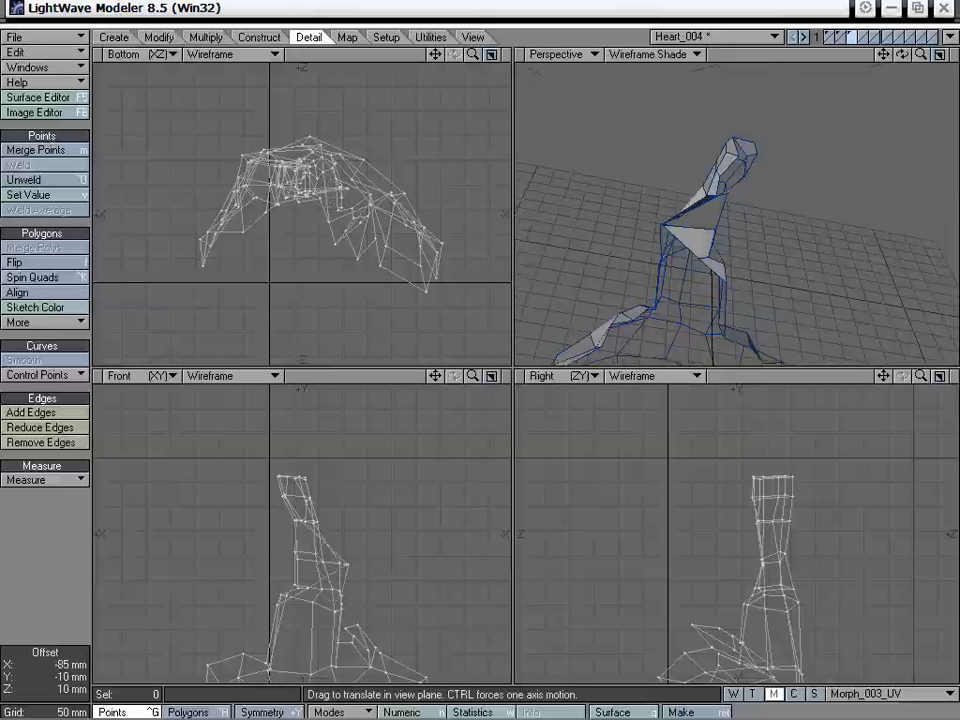
Adjust the seam points on the ring above the extended tube's base to spread the overlapping wall polygons.
drag(886, 55, 921, 73)
drag(921, 55, 956, 55)
alt+drag(848, 203, 782, 168)
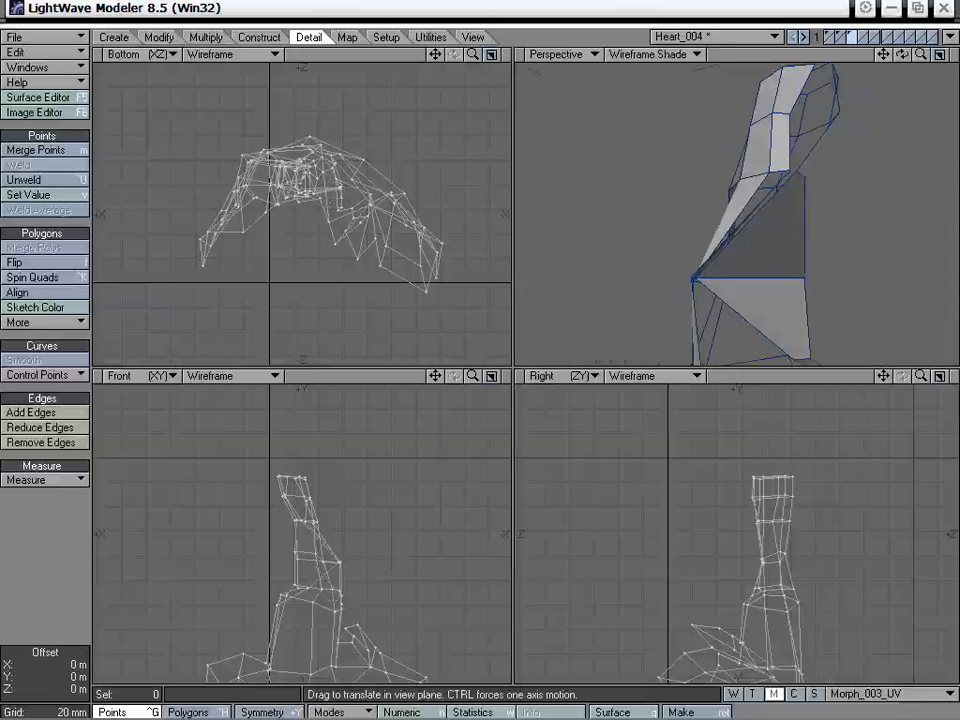
drag(700, 278, 830, 280)
drag(756, 286, 785, 285)
alt+drag(785, 285, 730, 200)
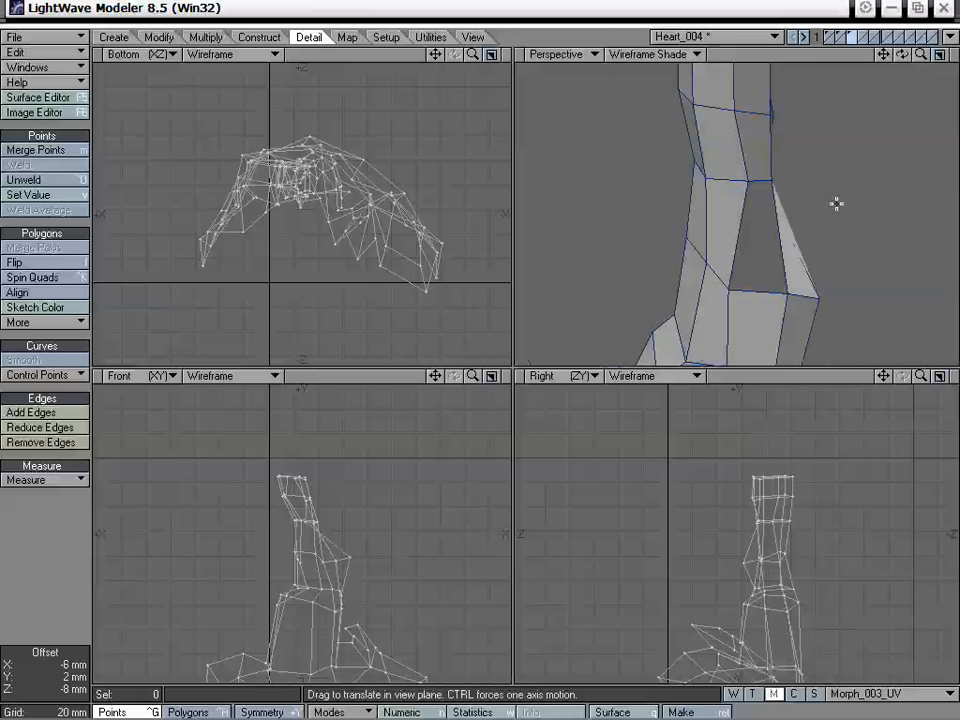
Drag the seam points of the extended tube's upper rings and tip outward to open its wall.
alt+drag(836, 203, 669, 201)
drag(737, 183, 632, 118)
alt+drag(729, 126, 785, 122)
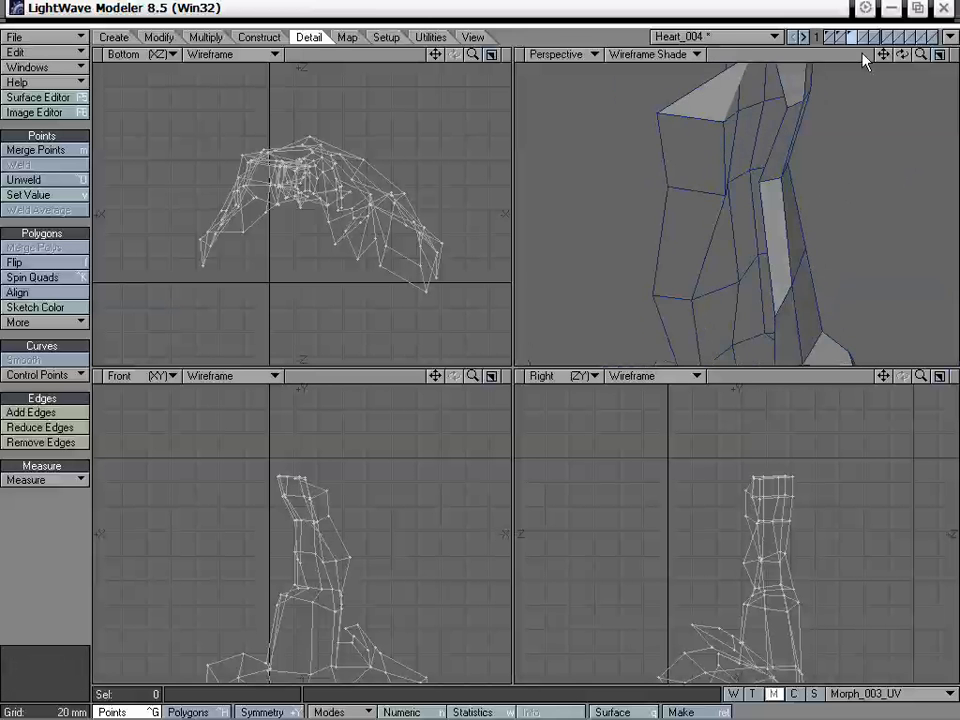
drag(883, 55, 883, 130)
drag(760, 138, 806, 152)
alt+drag(805, 231, 795, 201)
alt+drag(880, 169, 824, 162)
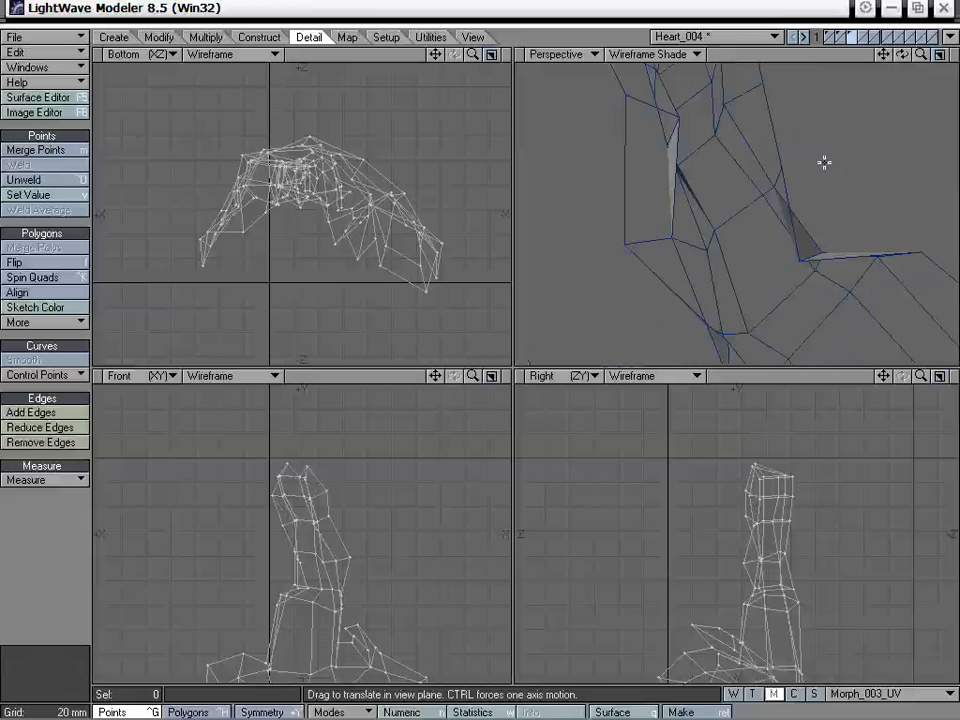
Drag the opposite seam edge's points on the extended tube's lower and middle rings outward to separate the overlapping polygons.
drag(800, 254, 722, 262)
drag(883, 54, 883, 76)
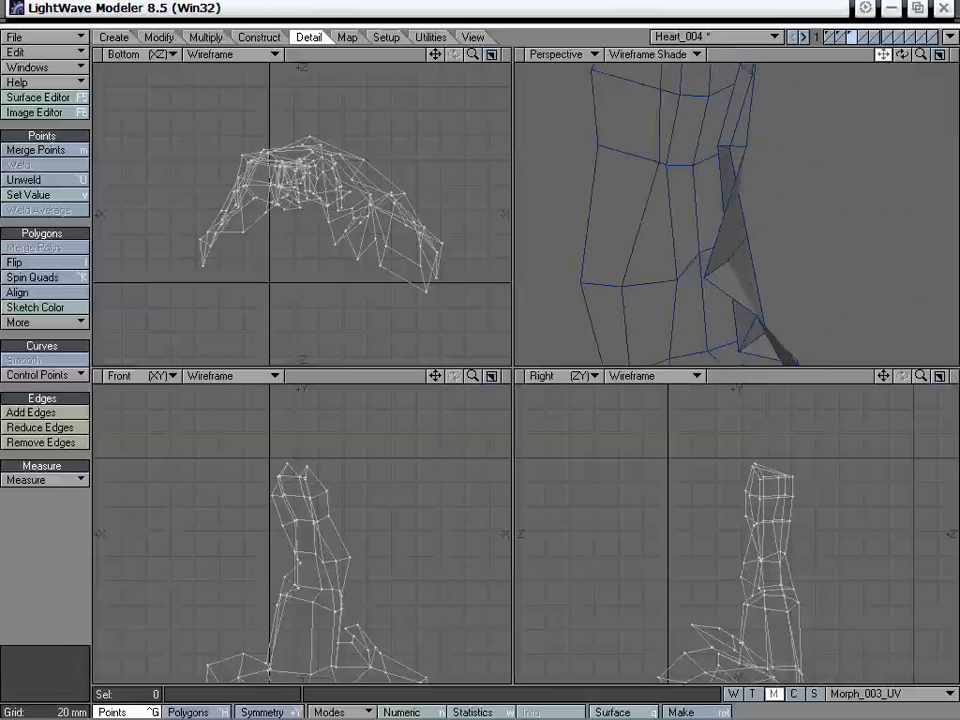
alt+drag(708, 256, 824, 240)
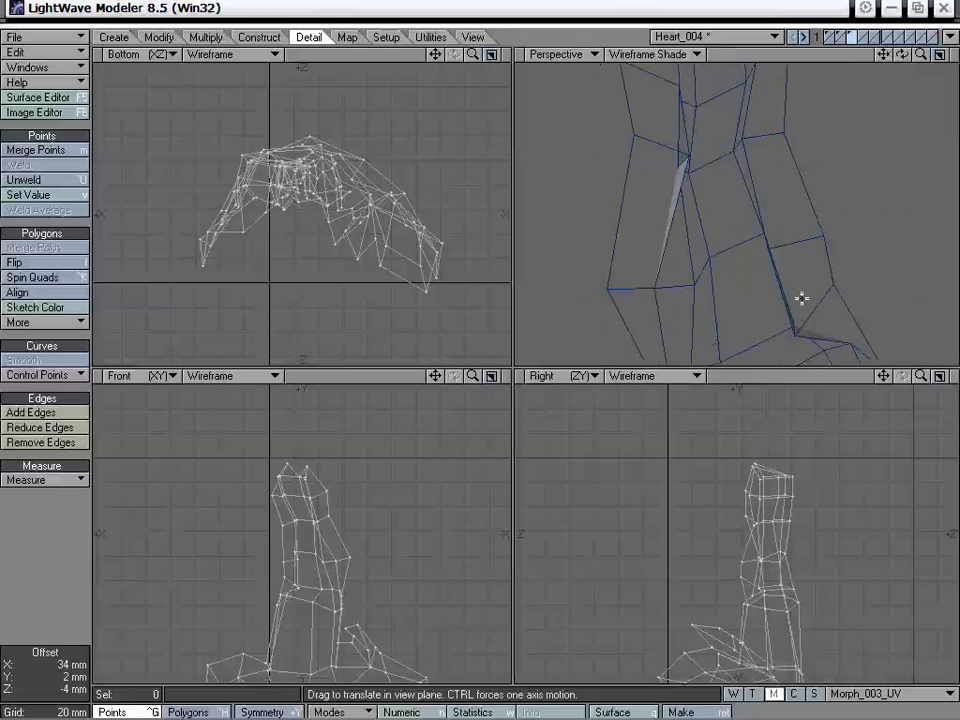
drag(797, 334, 811, 320)
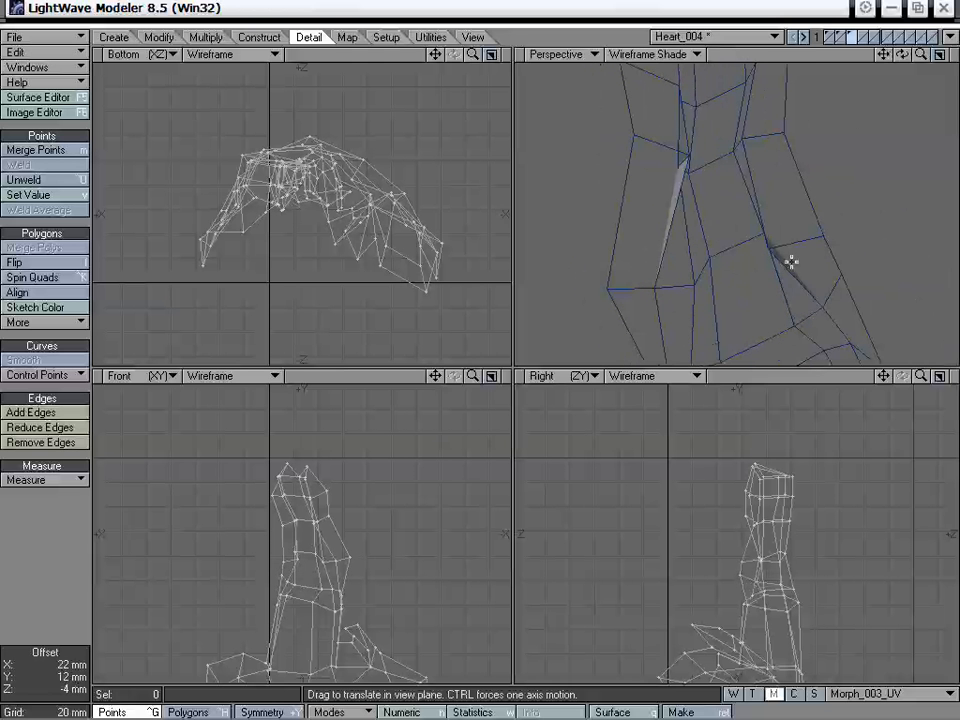
drag(768, 248, 704, 197)
drag(727, 163, 744, 169)
drag(668, 195, 648, 200)
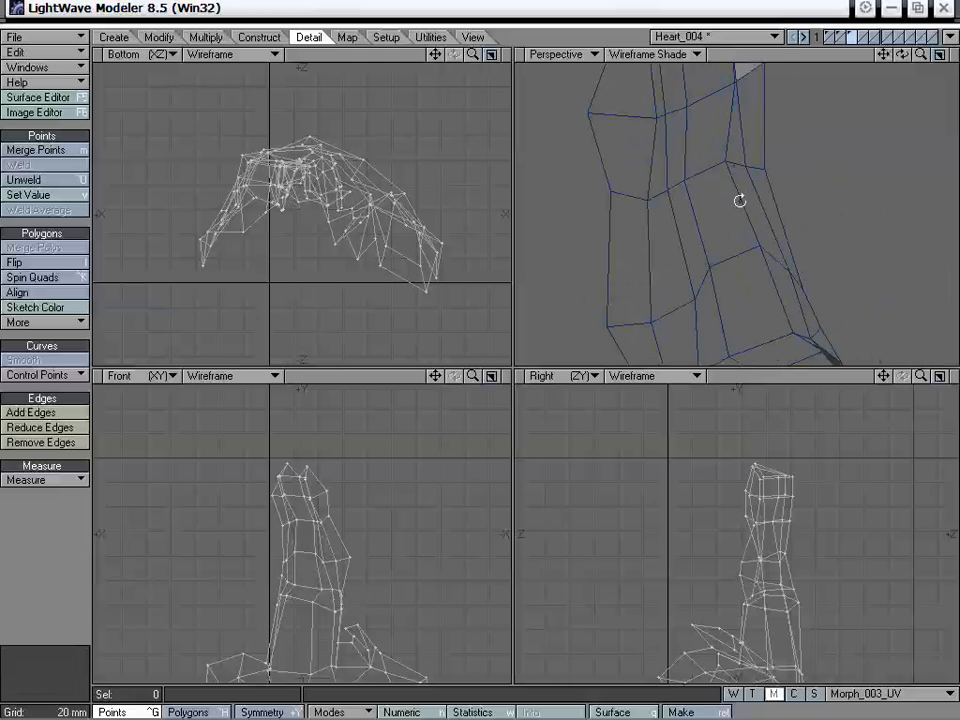
Drag the top rim and upper-edge points of the tall vessel outward to open the folded side of its opening.
mouse_move(739, 199)
alt+mouse_down()
mouse_move(729, 272)
mouse_move(737, 212)
alt+mouse_up()
drag(883, 54, 892, 55)
alt+shift+drag(777, 73, 757, 219)
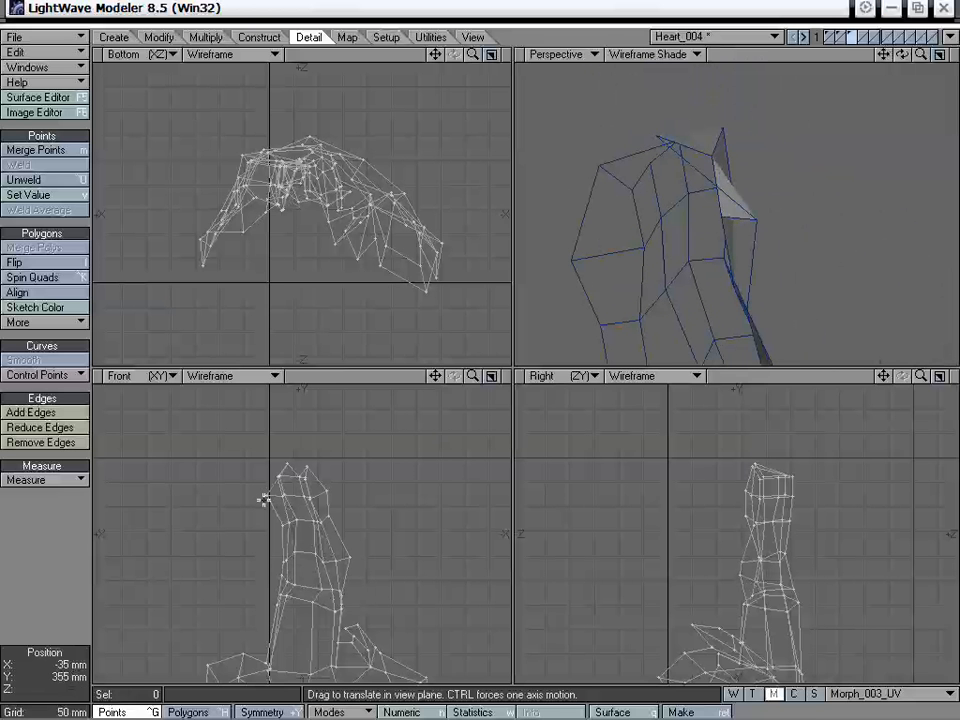
alt+drag(817, 283, 781, 162)
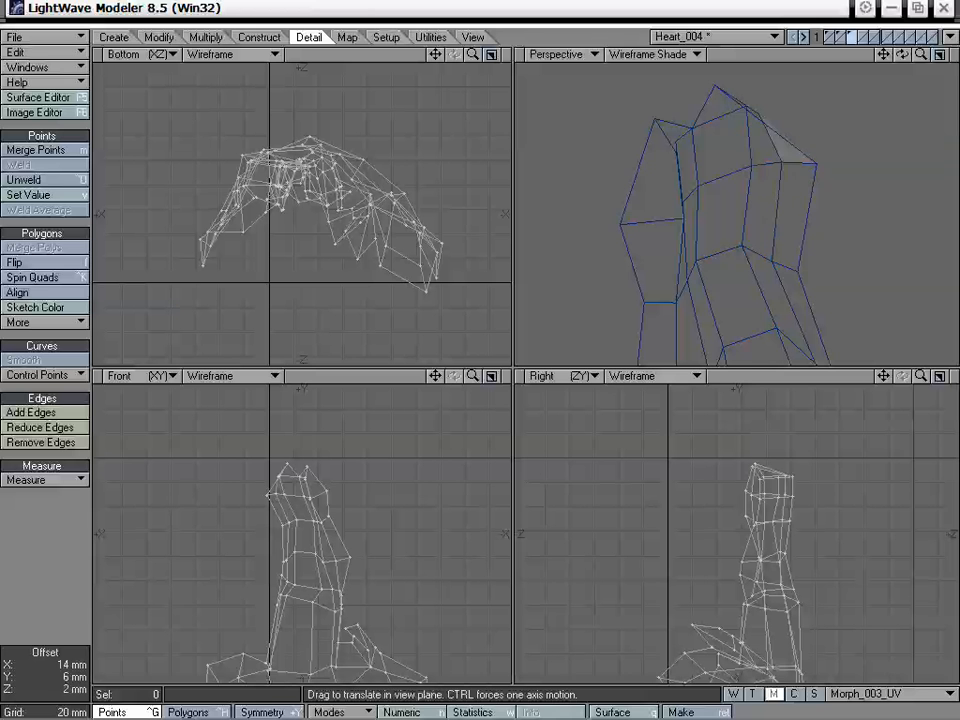
alt+drag(757, 122, 741, 144)
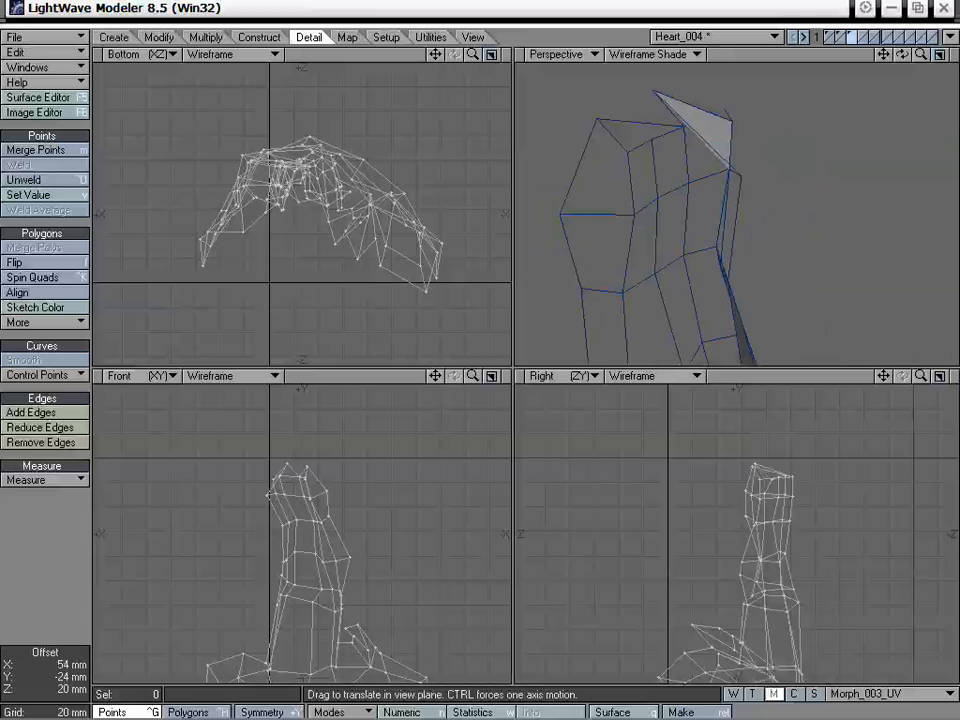
drag(654, 92, 742, 86)
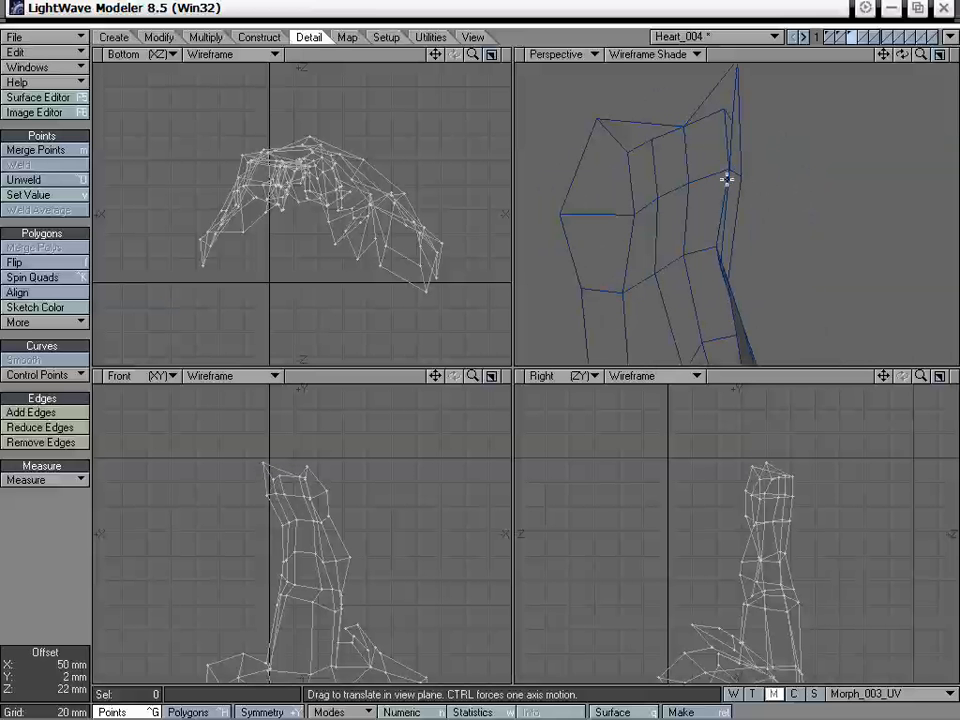
drag(739, 177, 776, 179)
mouse_move(776, 180)
alt+mouse_down()
mouse_move(742, 198)
mouse_move(779, 187)
alt+mouse_up()
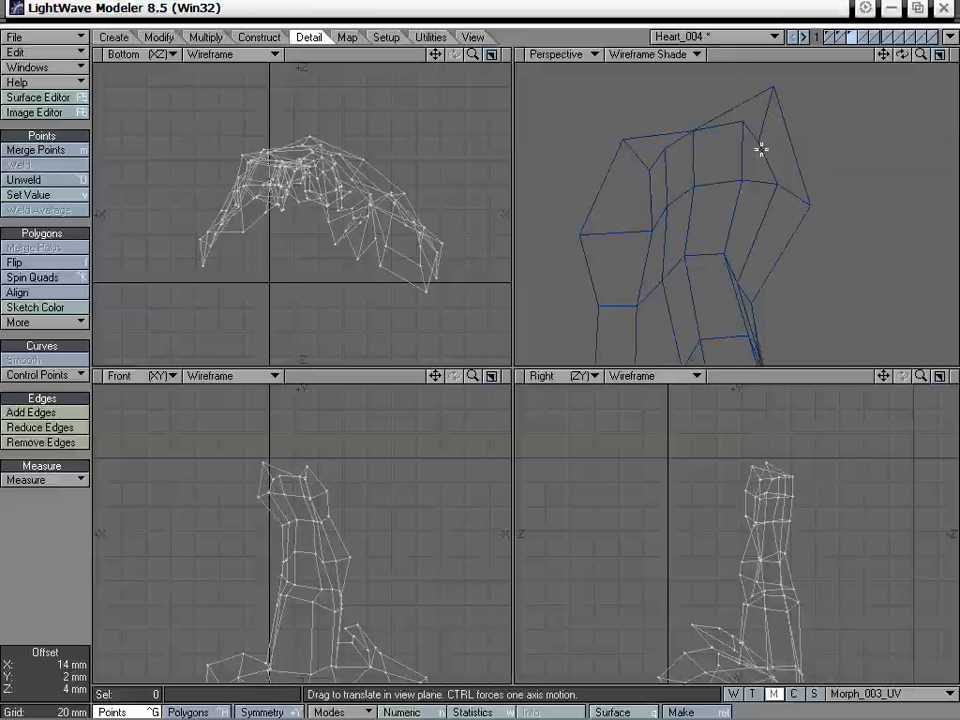
Pull the side points of the next rows down the tall vessel outward so its folded edge opens down towards the base.
alt+drag(556, 110, 698, 277)
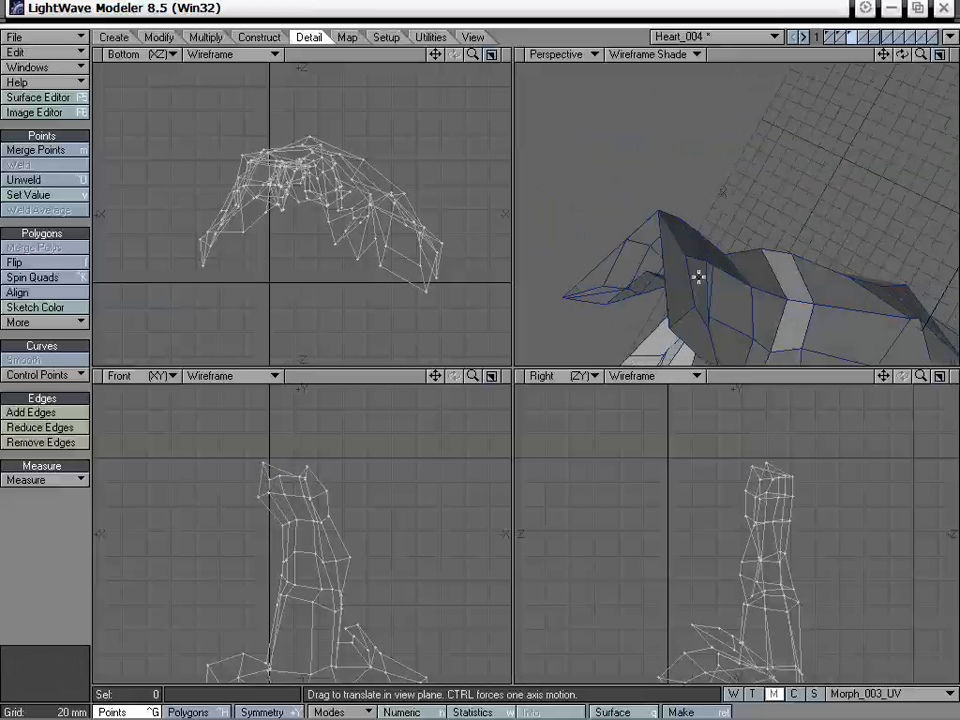
alt+drag(617, 304, 766, 267)
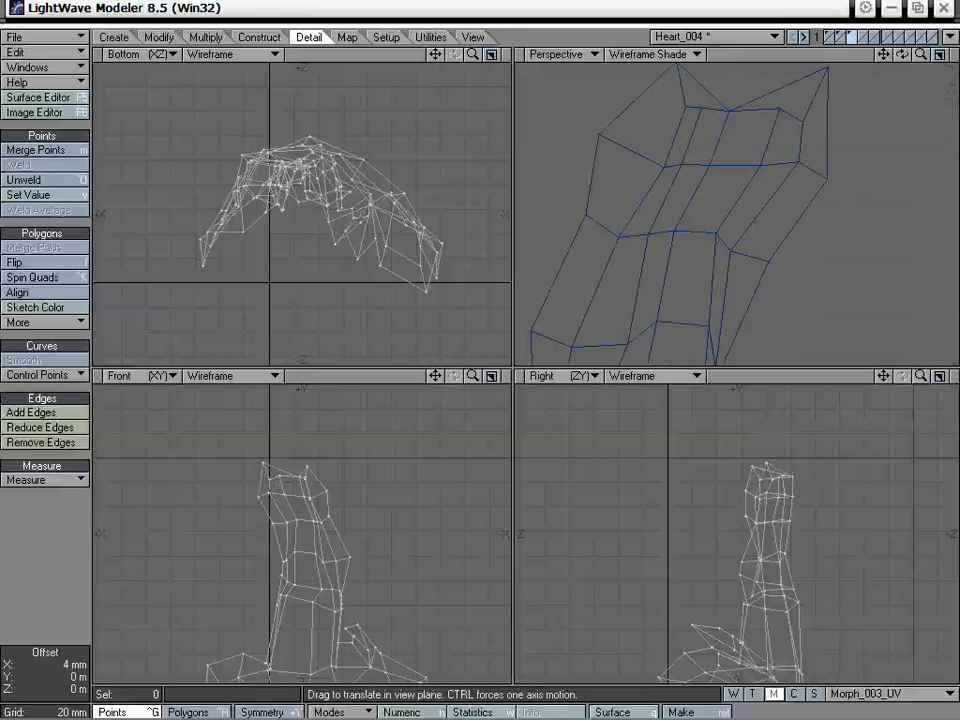
alt+drag(713, 289, 795, 188)
drag(883, 55, 481, 354)
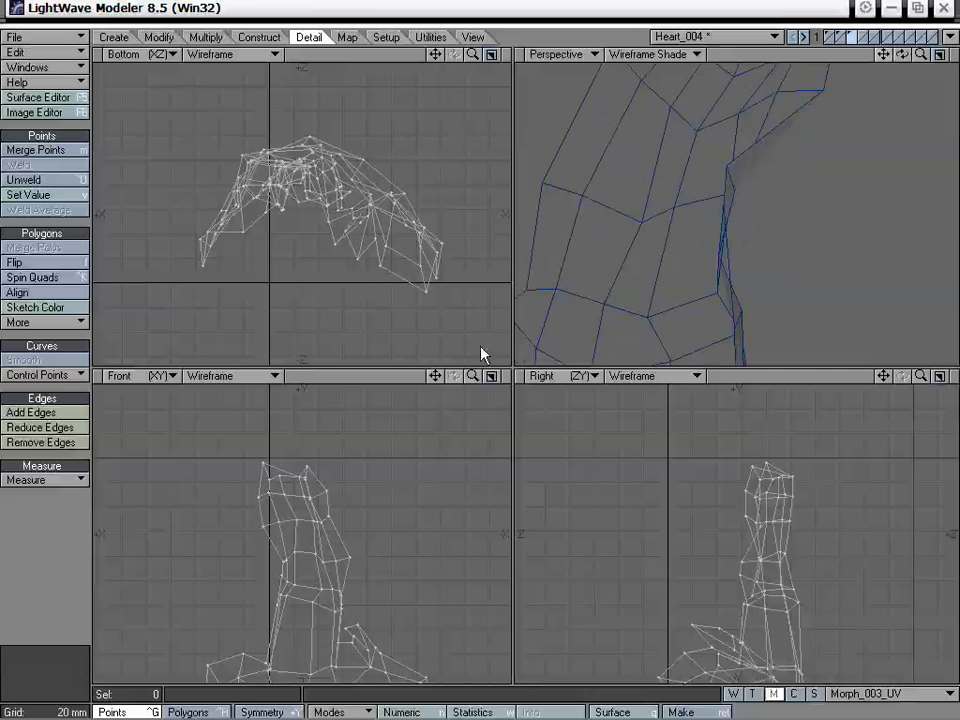
alt+drag(706, 191, 752, 232)
drag(814, 246, 840, 192)
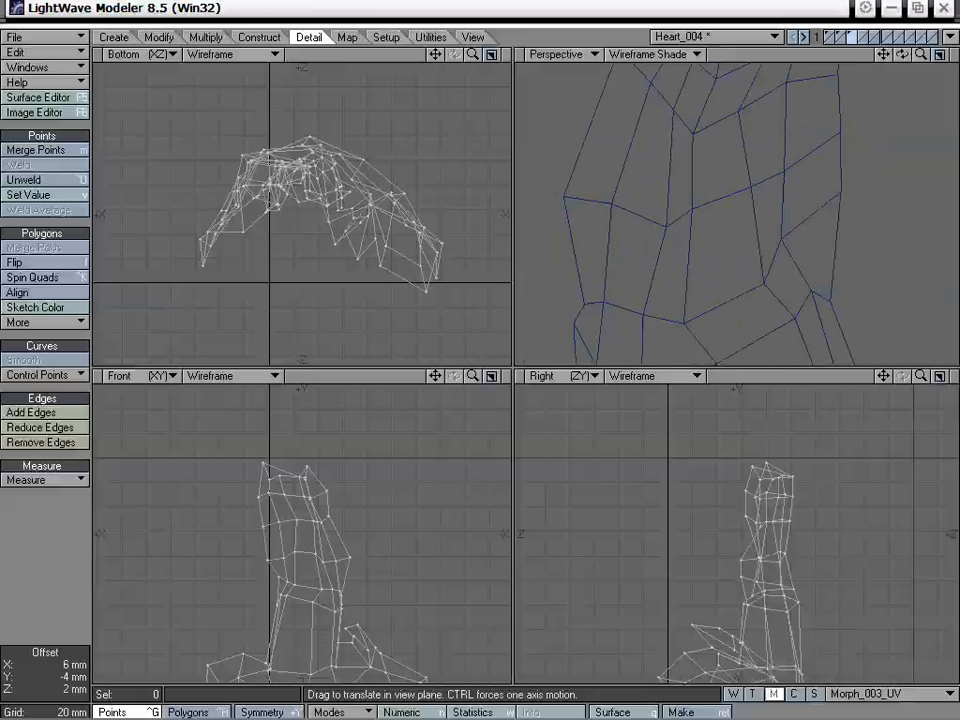
mouse_move(821, 274)
mouse_down()
mouse_move(828, 302)
mouse_move(833, 290)
mouse_up()
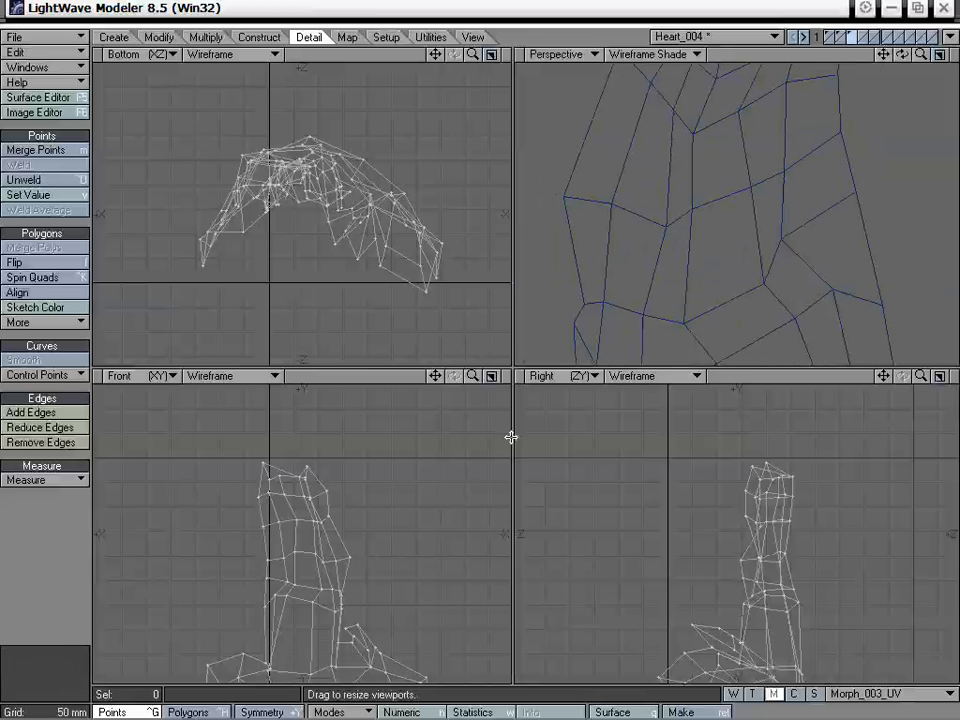
Spread the overlapping points across the tall vessel's lower rows evenly in the front view, pushing the outer edge outward.
drag(435, 376, 496, 282)
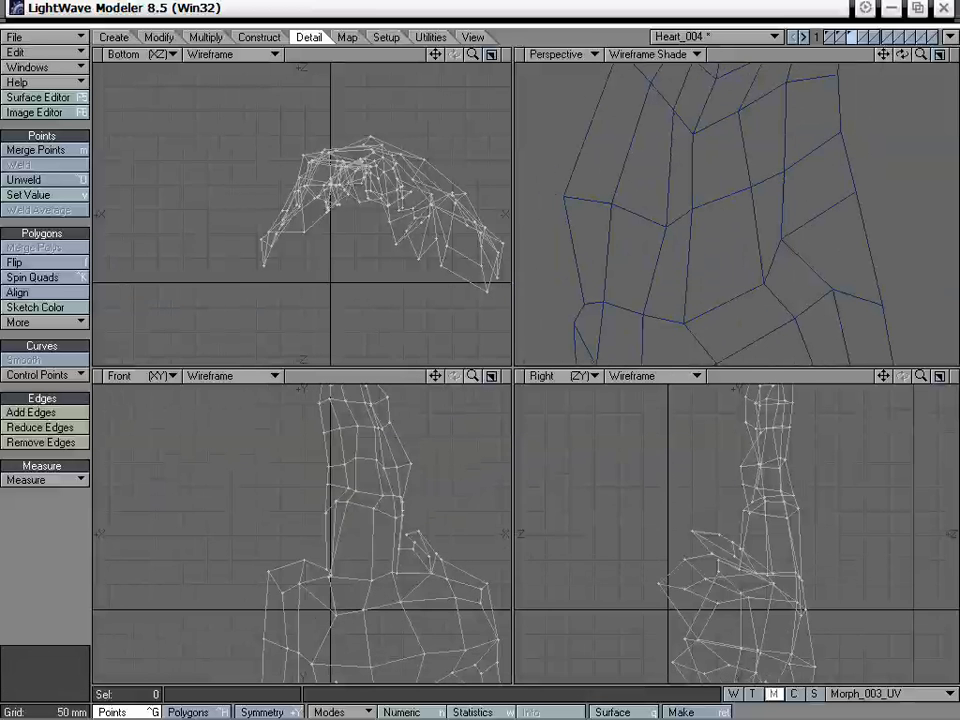
drag(473, 376, 523, 376)
mouse_move(345, 594)
mouse_down()
mouse_move(353, 588)
mouse_move(335, 573)
mouse_up()
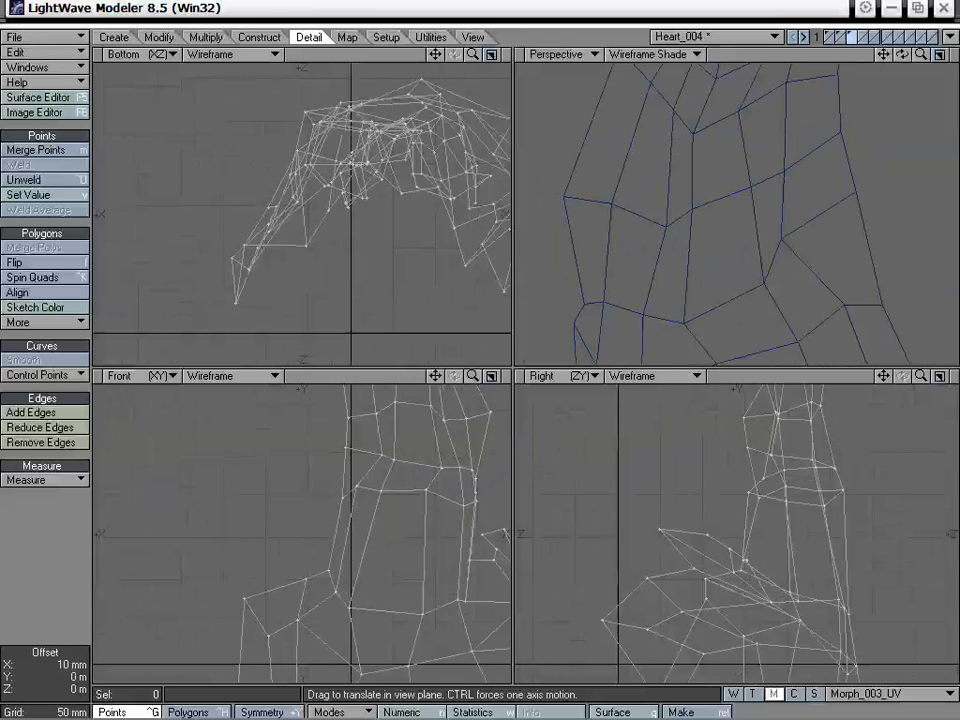
drag(382, 455, 476, 485)
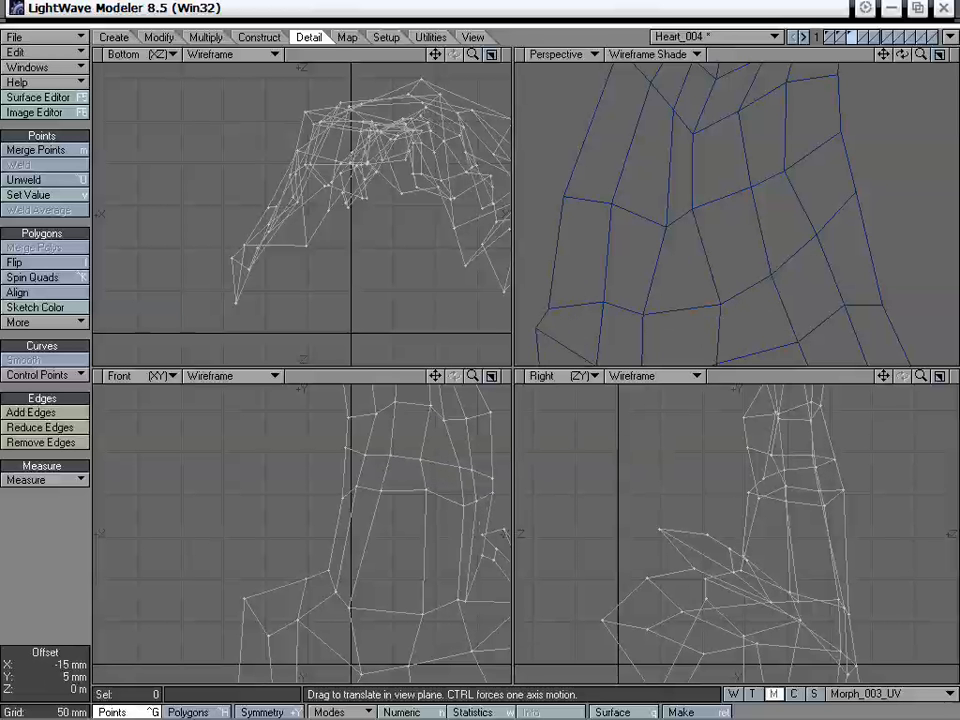
Move the tall vessel's upper points on the side of the small vessel outward, widening its top rows in the front view.
drag(435, 376, 308, 353)
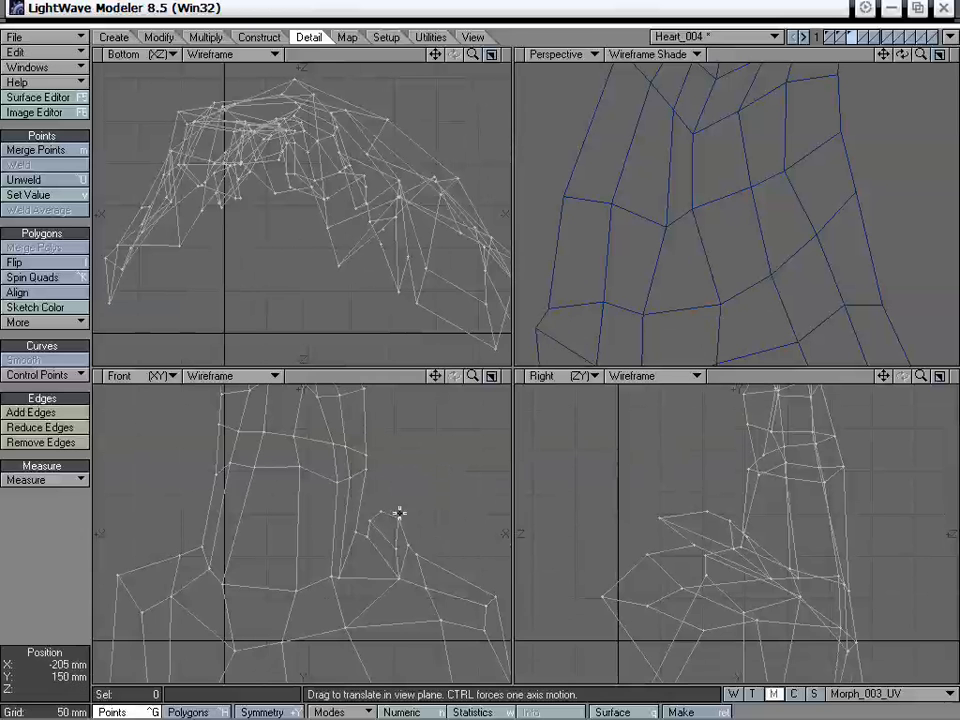
drag(435, 376, 464, 557)
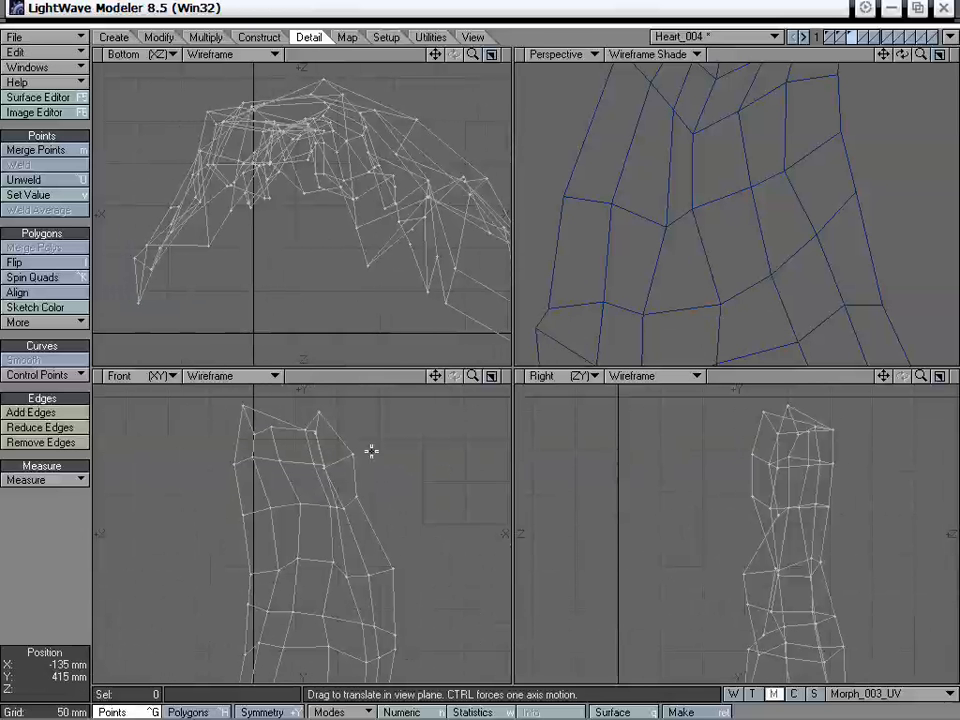
mouse_move(355, 498)
mouse_down()
mouse_move(376, 497)
mouse_move(359, 500)
mouse_up()
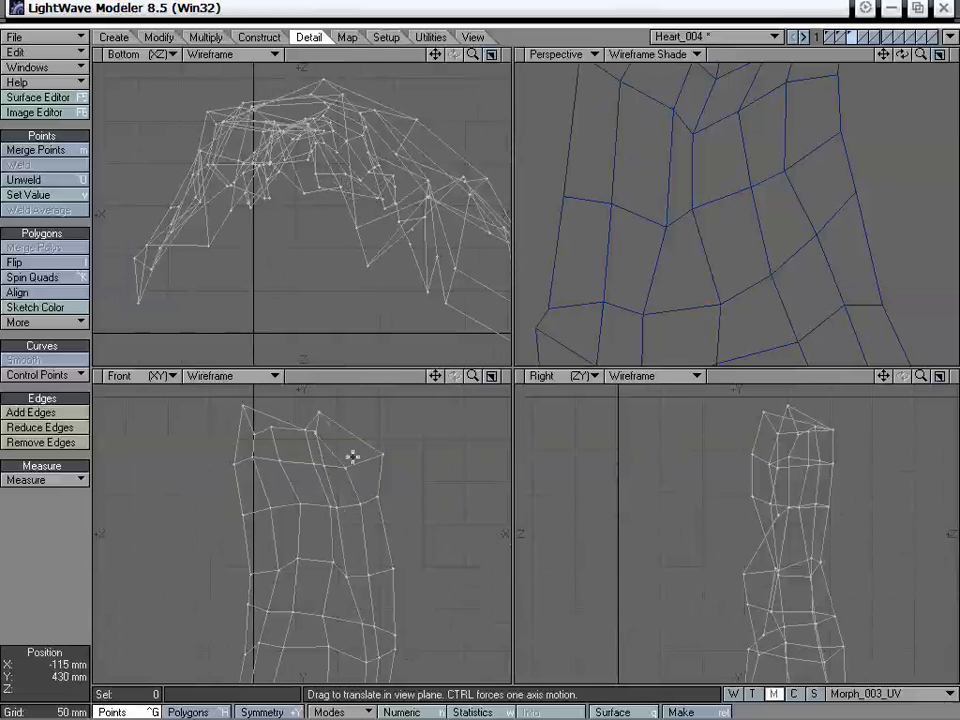
drag(319, 419, 298, 438)
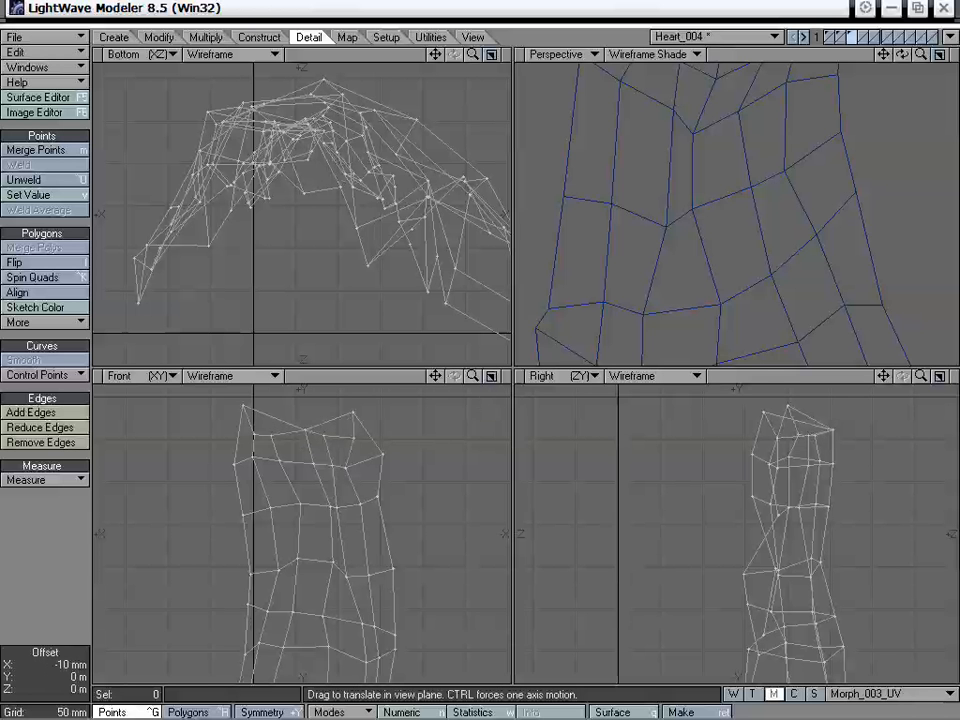
Even out the inner columns of points along the tall vessel so the front-view grid is regularly spaced.
drag(337, 510, 349, 514)
drag(348, 467, 365, 505)
drag(346, 577, 349, 610)
drag(374, 626, 381, 652)
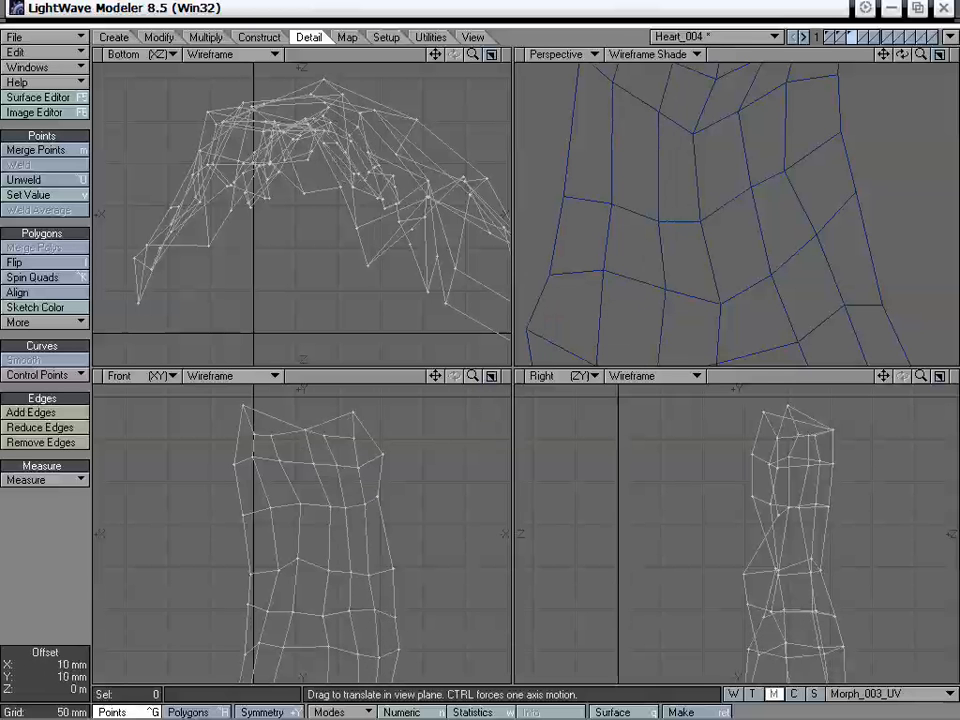
Reposition the points on the tall vessel's opposite edge, widening its lower rows outward in the front view.
drag(250, 574, 272, 600)
drag(244, 587, 246, 574)
mouse_move(247, 650)
mouse_down()
mouse_move(232, 638)
mouse_move(263, 638)
mouse_up()
drag(248, 591, 239, 604)
drag(247, 574, 247, 574)
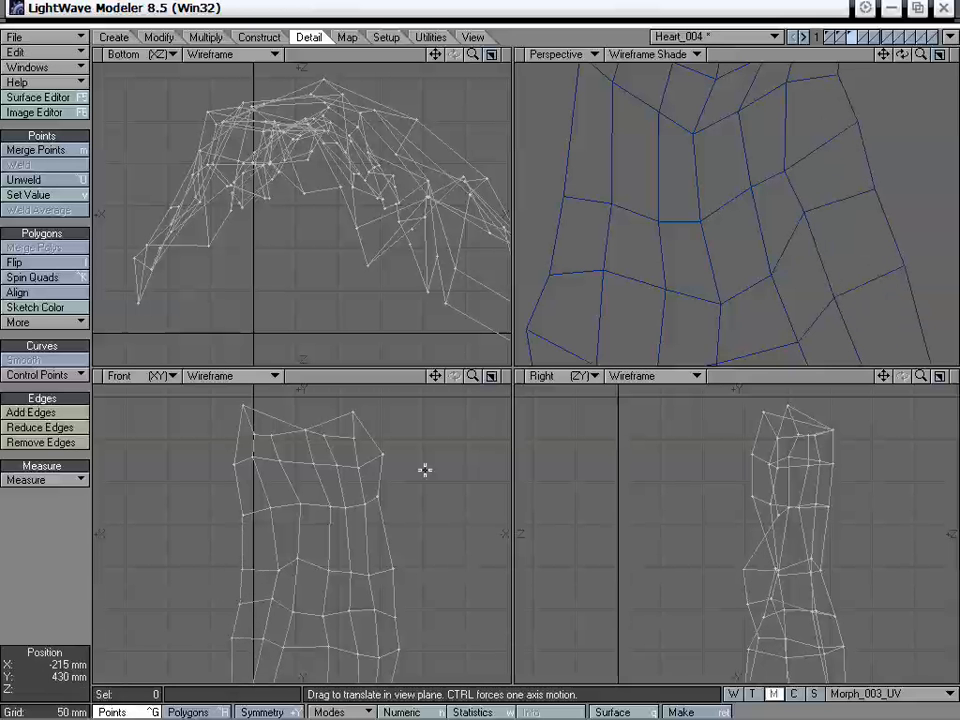
Select the points of the small side vessel and adjoining body corner, and move them outward, away from the tall vessel.
drag(436, 376, 446, 325)
drag(476, 377, 410, 377)
mouse_move(347, 514)
alt+mouse_down()
mouse_move(335, 486)
mouse_move(338, 508)
alt+mouse_up()
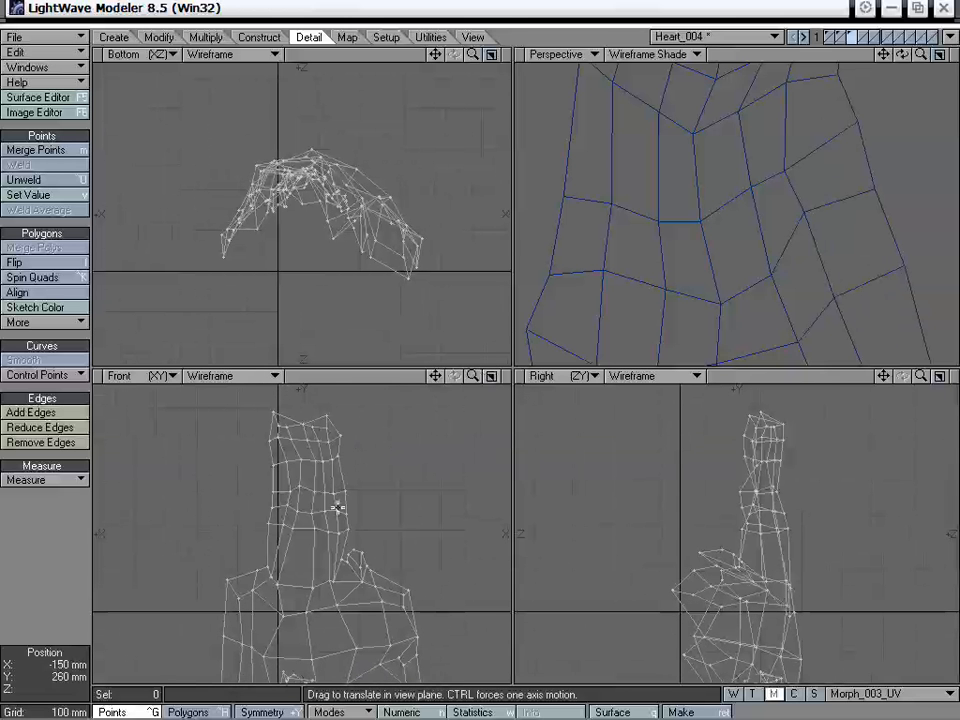
click(342, 562)
key(space)
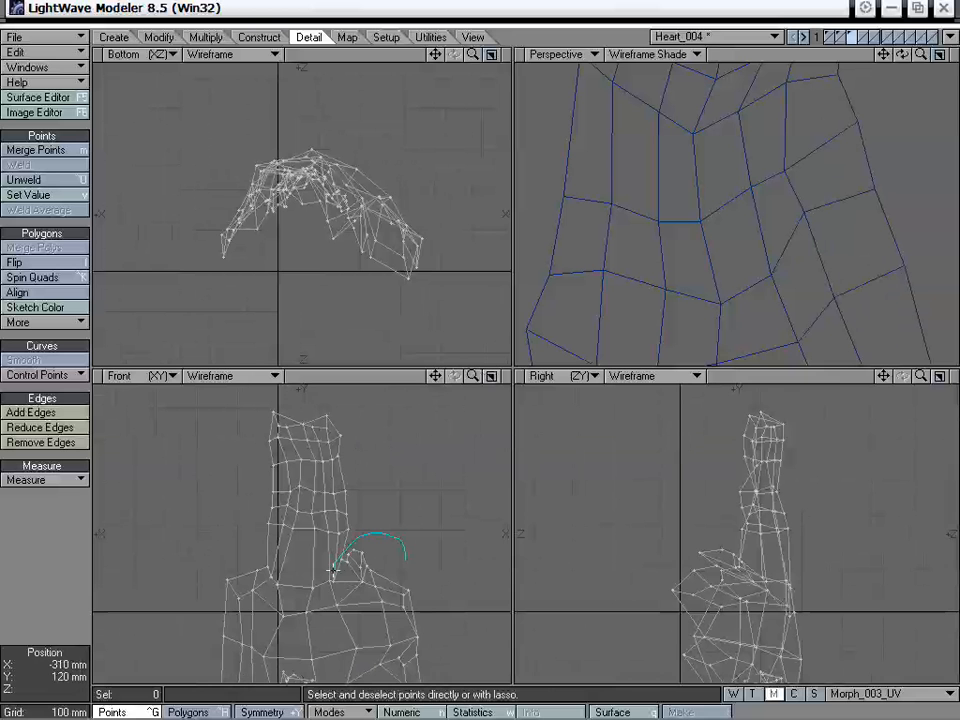
mouse_move(333, 582)
right_down()
mouse_move(343, 604)
mouse_move(441, 561)
right_up()
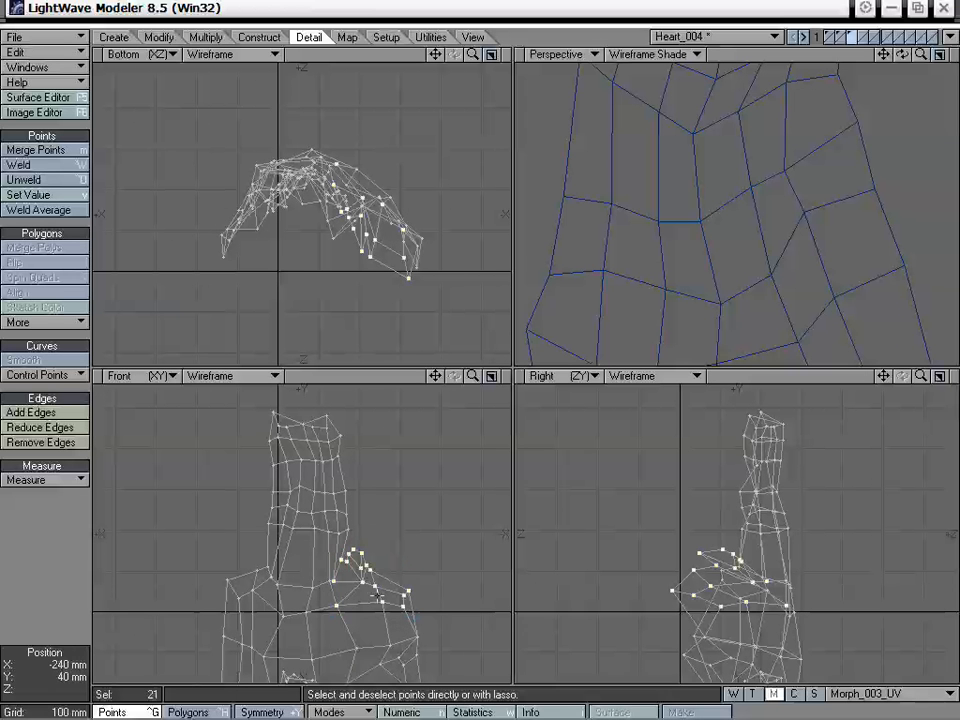
key(t)
drag(430, 560, 434, 560)
key(space)
mouse_move(364, 510)
right_down()
mouse_move(572, 576)
mouse_move(560, 550)
right_up()
key(t)
drag(421, 592, 360, 461)
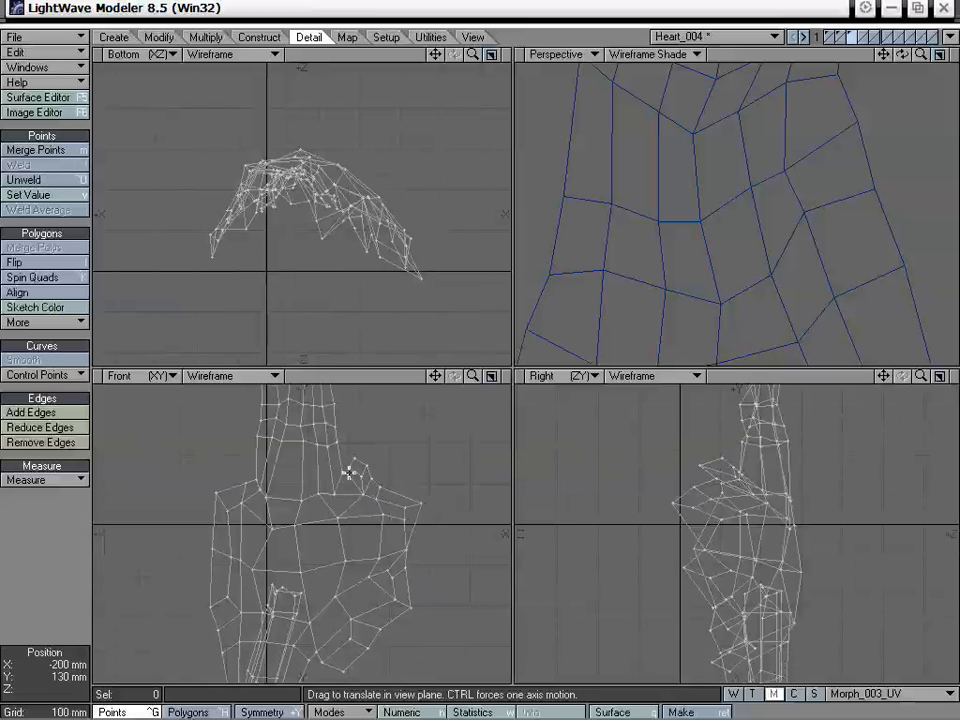
Adjust the tip and inner points of the small side vessel to separate its overlapping outline.
key(space)
mouse_move(349, 467)
mouse_down()
mouse_move(371, 464)
mouse_move(359, 461)
mouse_up()
key(t)
key(space)
mouse_move(371, 432)
right_down()
mouse_move(402, 480)
mouse_move(430, 473)
right_up()
key(ctrl+t)
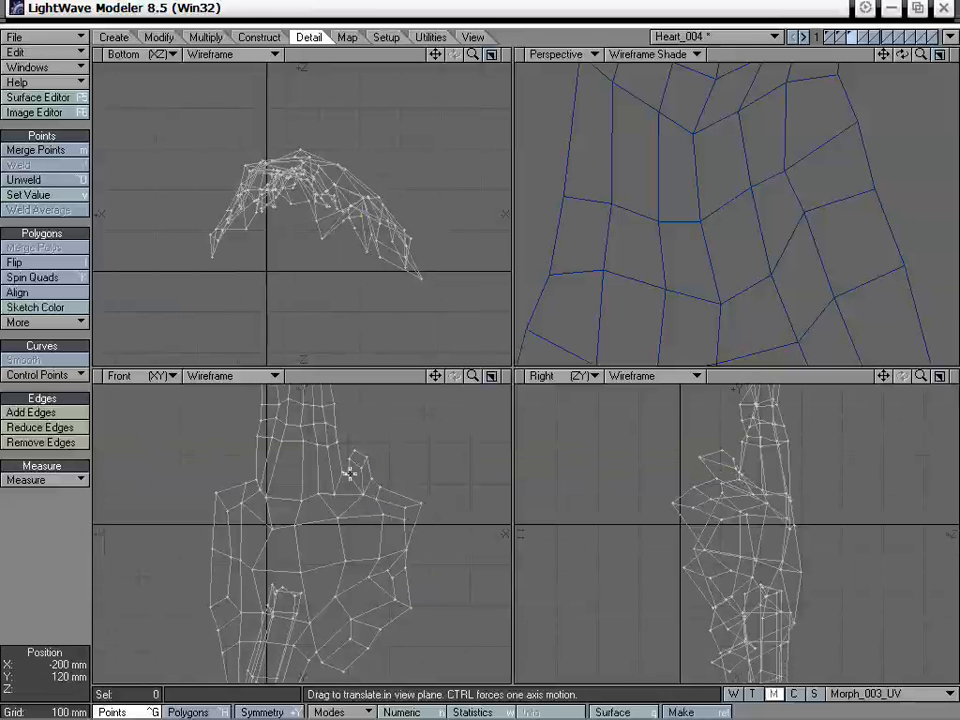
drag(351, 474, 356, 474)
Try to rotate the end polygon of the small side vessel.
key(space)
mouse_move(371, 431)
right_down()
mouse_move(394, 463)
mouse_move(467, 515)
right_up()
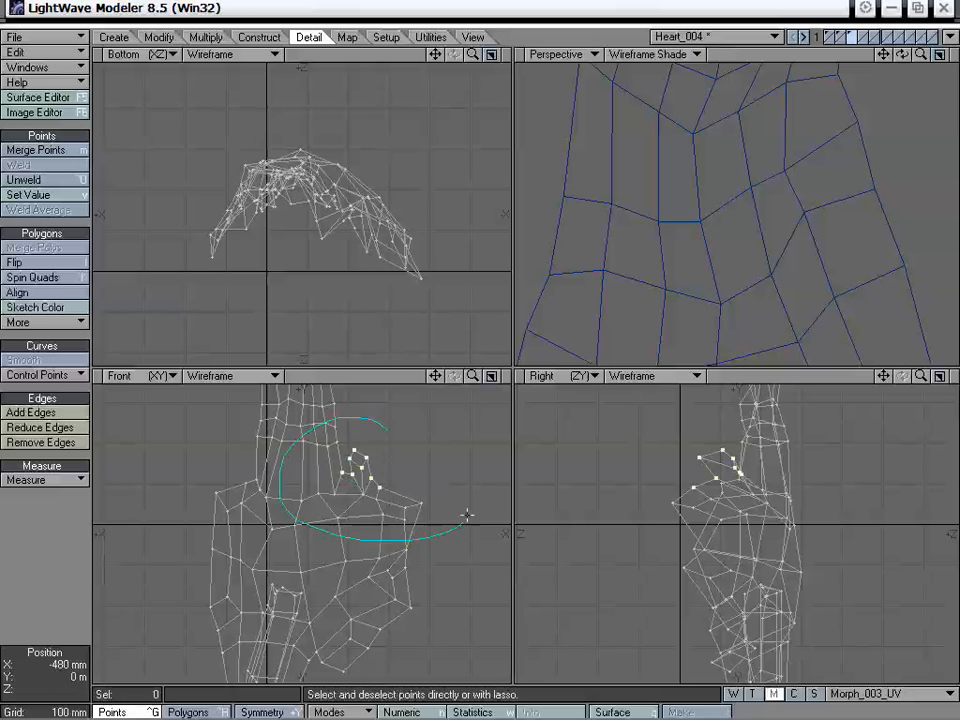
key(space)
click(362, 456)
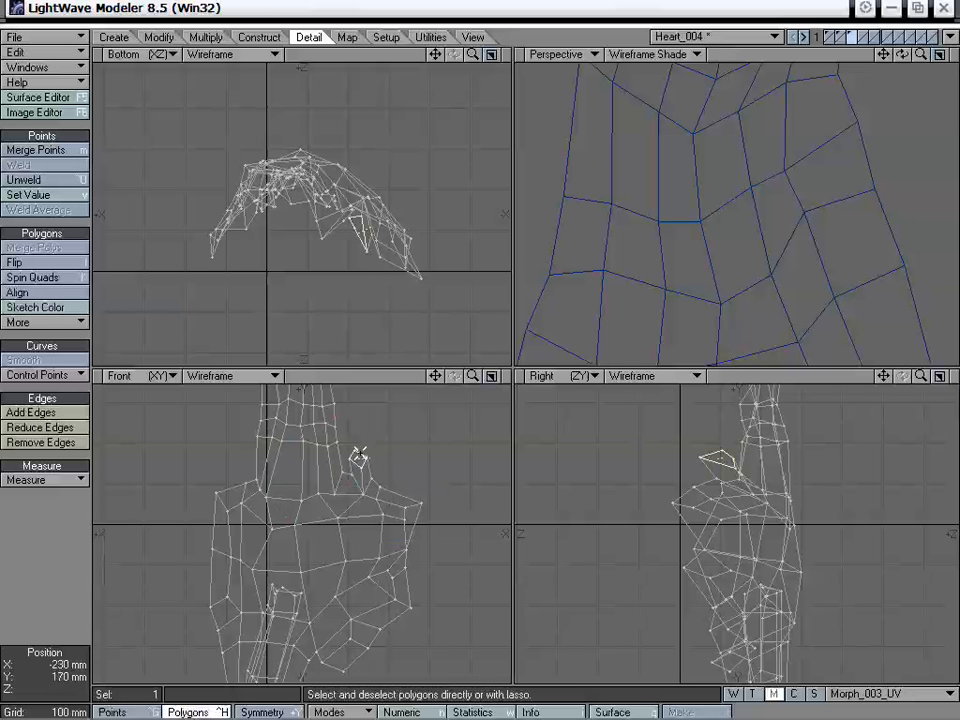
key(y)
drag(345, 481, 363, 481)
key(space)
mouse_move(384, 440)
right_down()
mouse_move(367, 439)
mouse_move(431, 488)
right_up()
key(ctrl+g)
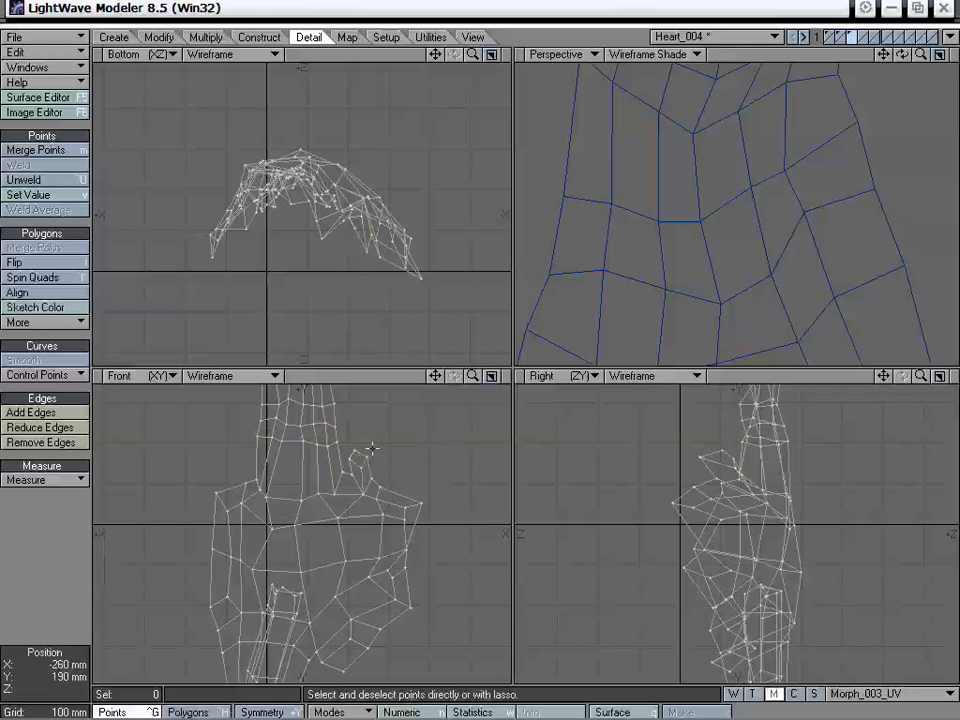
Fan the small side vessel's points out into a wider, non-overlapping arch in the front view.
right_drag(345, 450, 393, 457)
key(slash)
key(t)
mouse_move(369, 454)
mouse_down()
mouse_move(407, 487)
mouse_move(364, 494)
mouse_move(387, 475)
mouse_move(356, 453)
mouse_move(367, 453)
mouse_move(357, 460)
mouse_up()
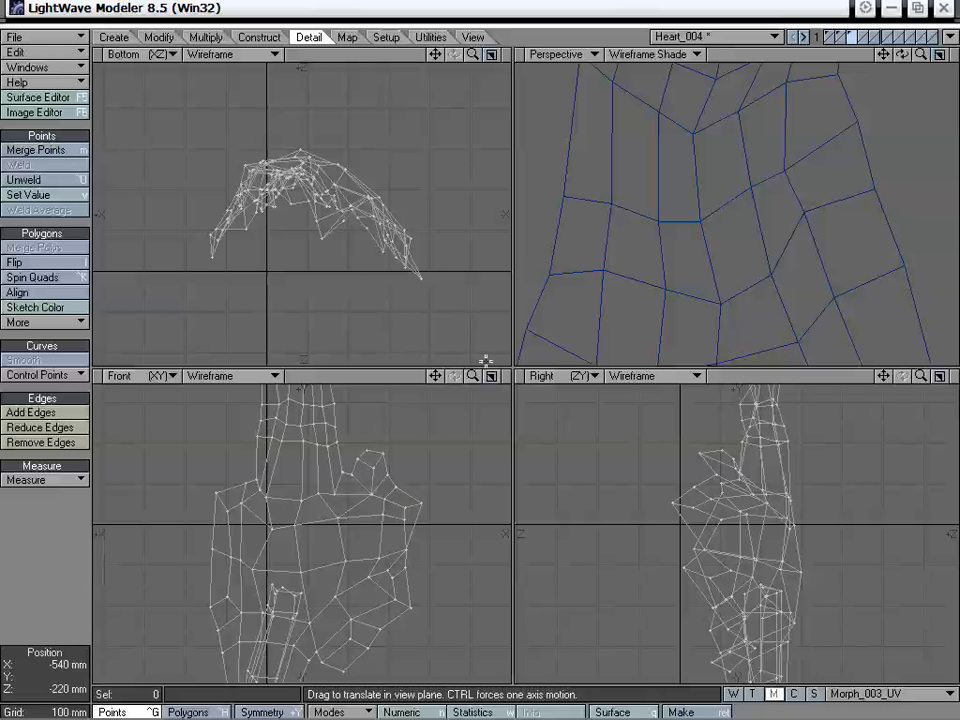
Select the lower ring of points on the narrow inner tube and move it straight down beyond the bottom of the body.
drag(436, 376, 430, 401)
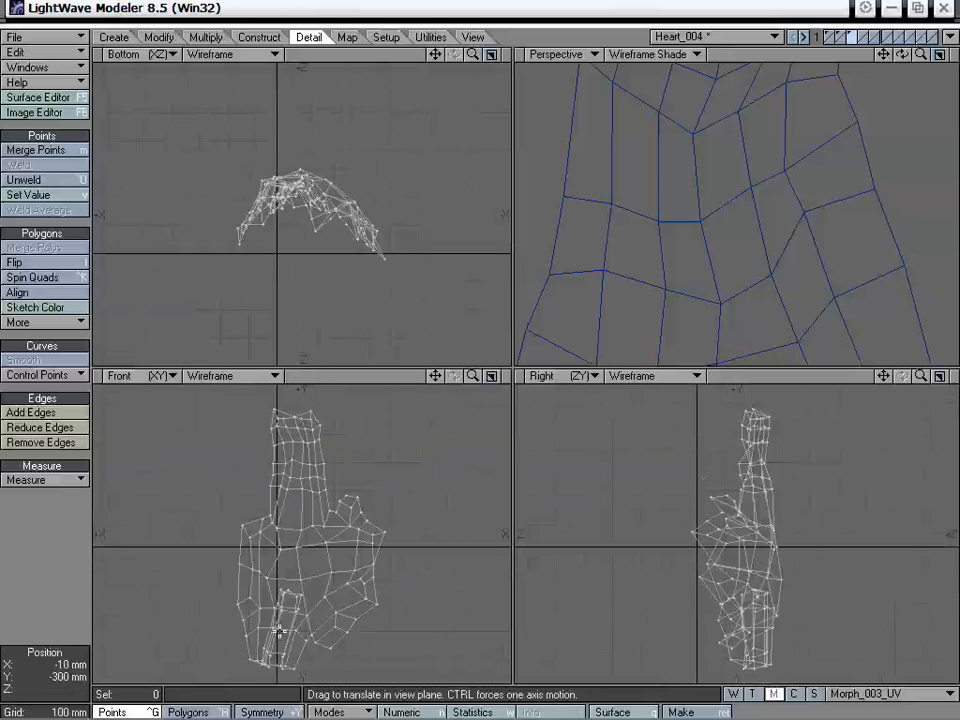
drag(436, 377, 450, 291)
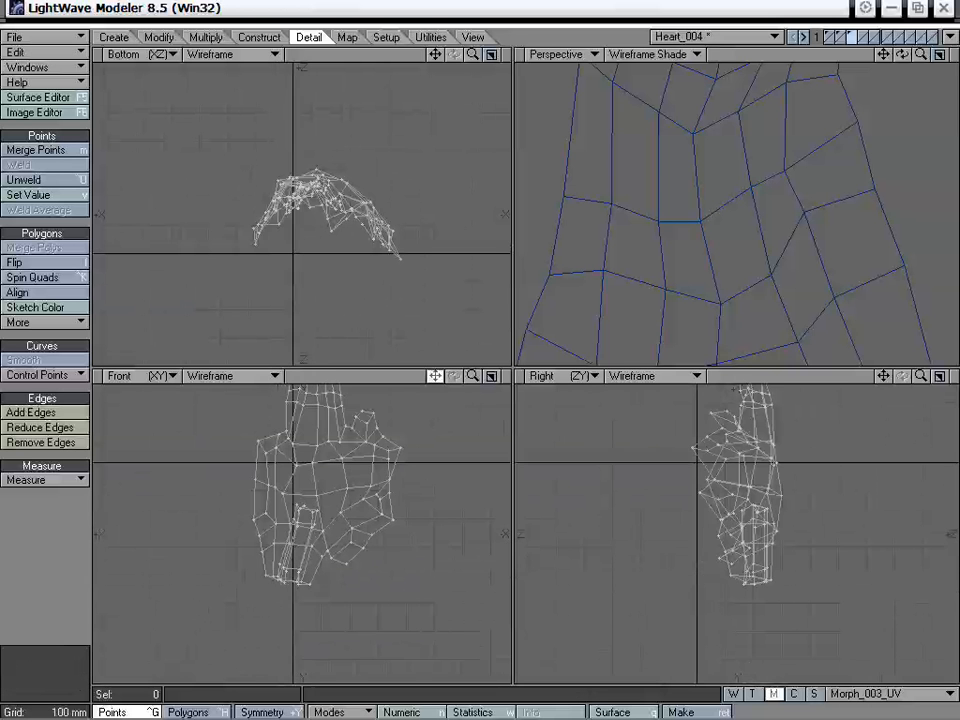
drag(472, 376, 527, 376)
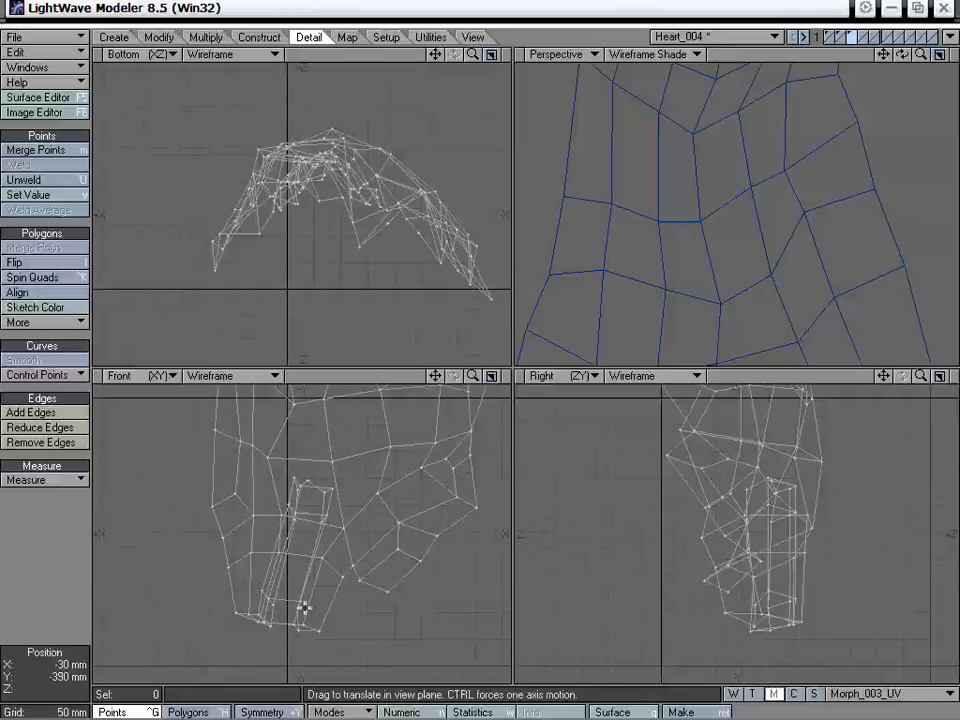
key(space)
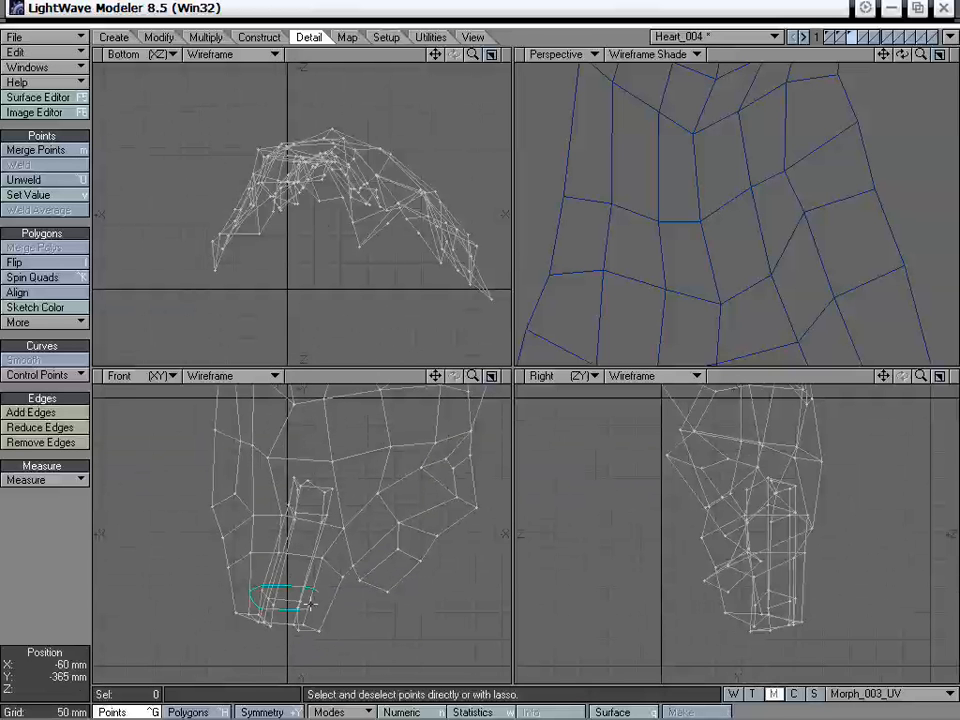
right_drag(310, 603, 316, 598)
key(t)
ctrl+drag(312, 600, 312, 655)
key(space)
Select the middle ring of points on the narrow inner tube and move it down past the body's lower edge.
mouse_move(311, 565)
right_down()
mouse_move(377, 603)
mouse_move(336, 530)
right_up()
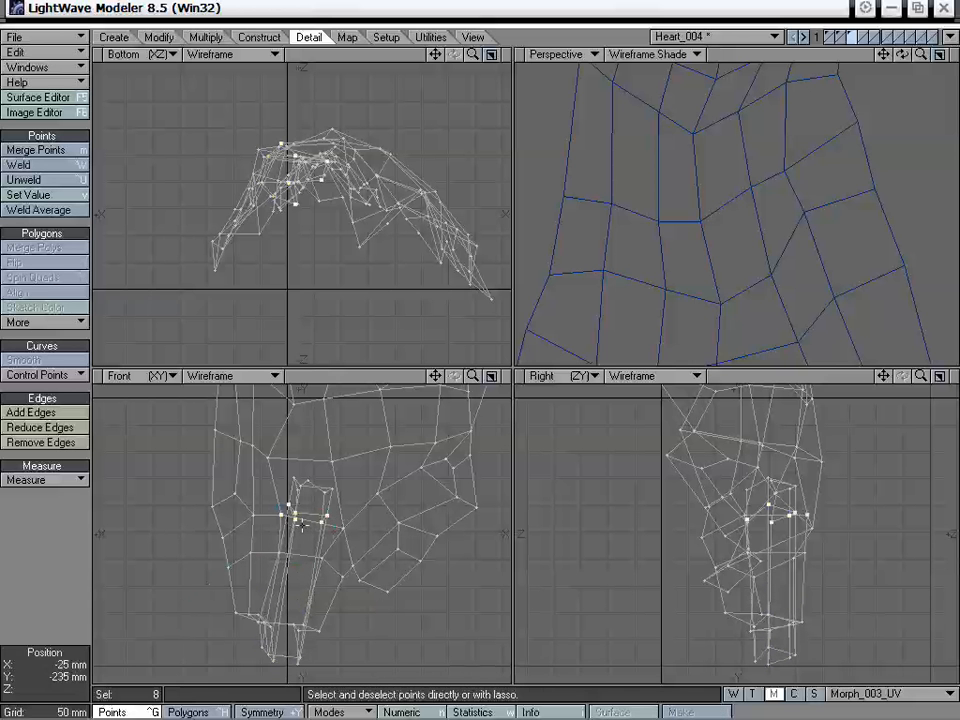
key(shift+a)
mouse_move(783, 260)
alt+mouse_down()
mouse_move(797, 212)
mouse_move(773, 281)
alt+mouse_up()
mouse_move(851, 337)
alt+mouse_down()
mouse_move(784, 268)
mouse_move(834, 223)
mouse_move(831, 204)
mouse_move(913, 70)
mouse_move(880, 55)
mouse_move(900, 55)
alt+mouse_up()
alt+drag(821, 234, 786, 222)
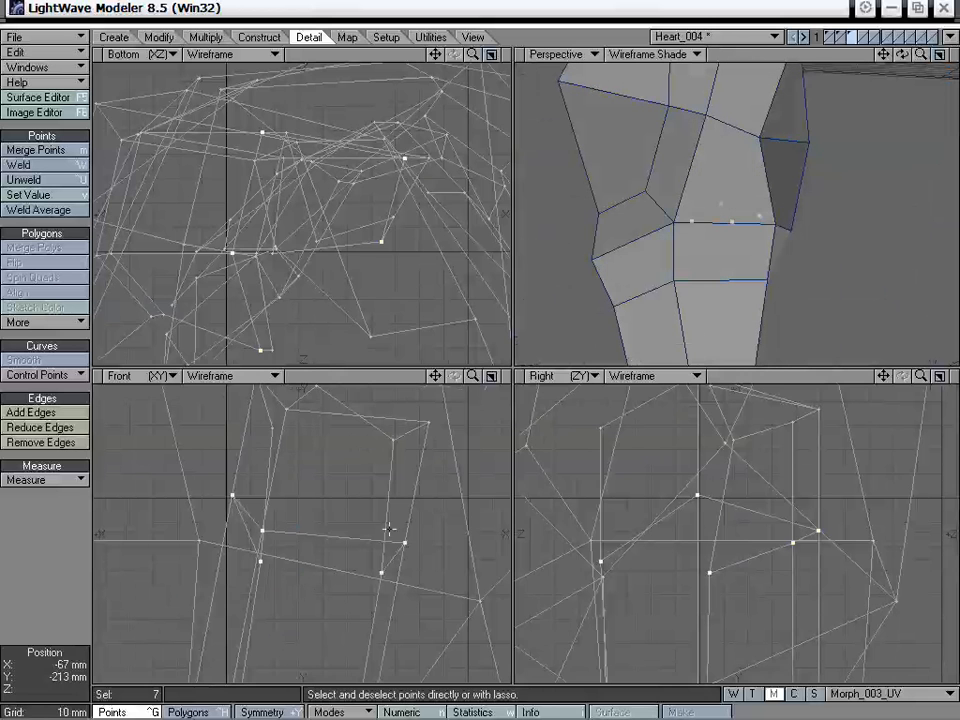
mouse_move(473, 377)
mouse_down()
mouse_move(443, 378)
mouse_move(458, 380)
mouse_up()
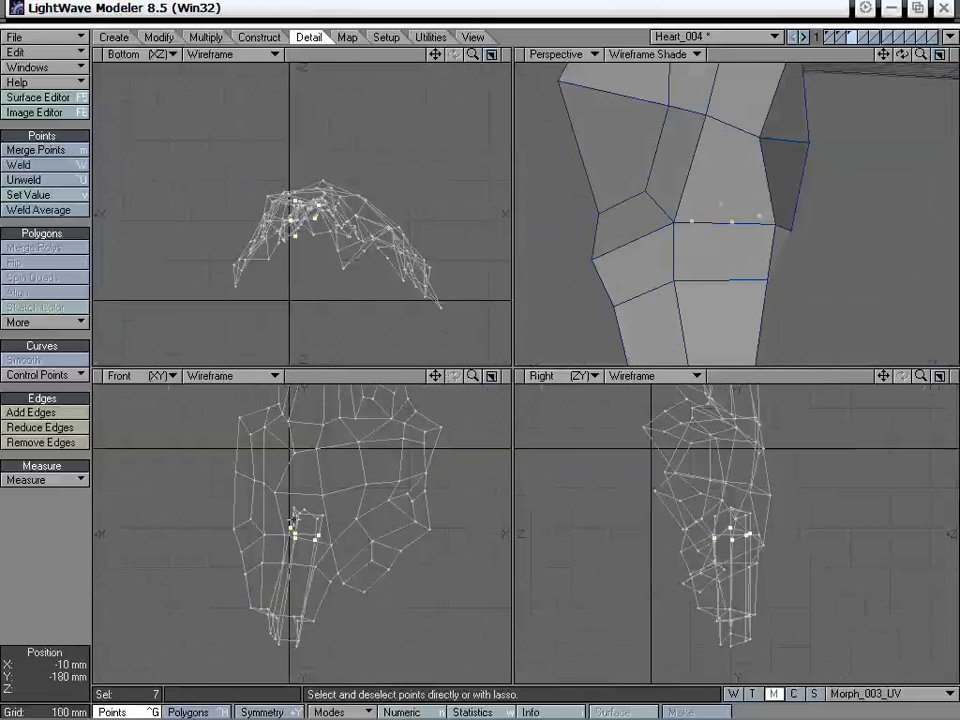
key(t)
ctrl+drag(292, 521, 292, 653)
ctrl+drag(331, 559, 311, 559)
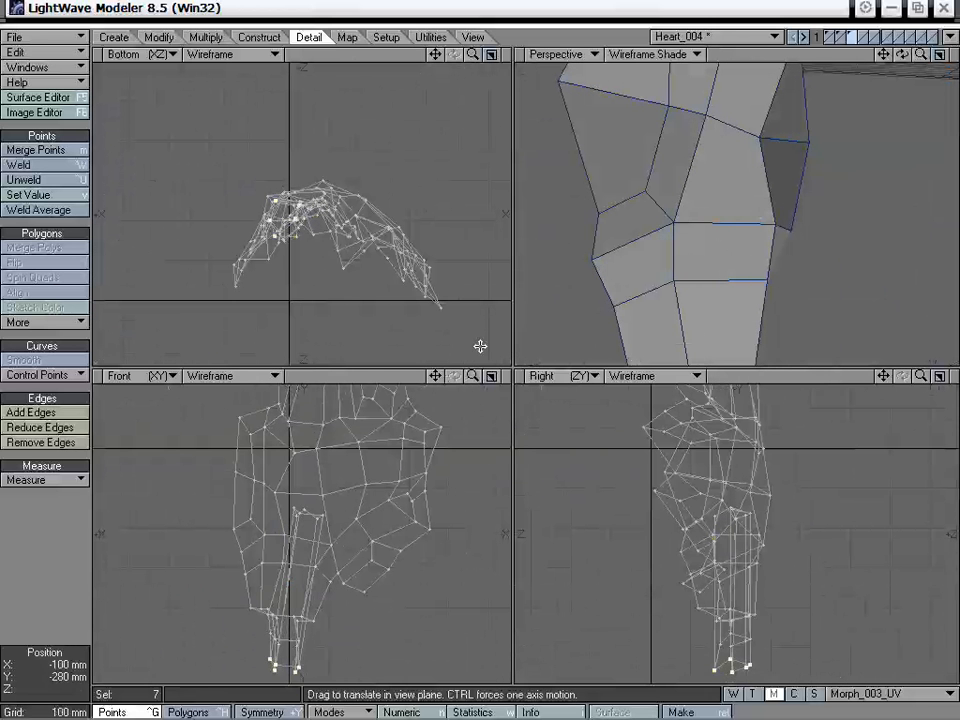
Select the inner tube's uppermost ring of points and move it down beyond the previously moved rings in the front view.
key(space)
mouse_move(294, 584)
right_down()
mouse_move(174, 637)
mouse_move(330, 600)
right_up()
right_drag(307, 525, 333, 508)
key(t)
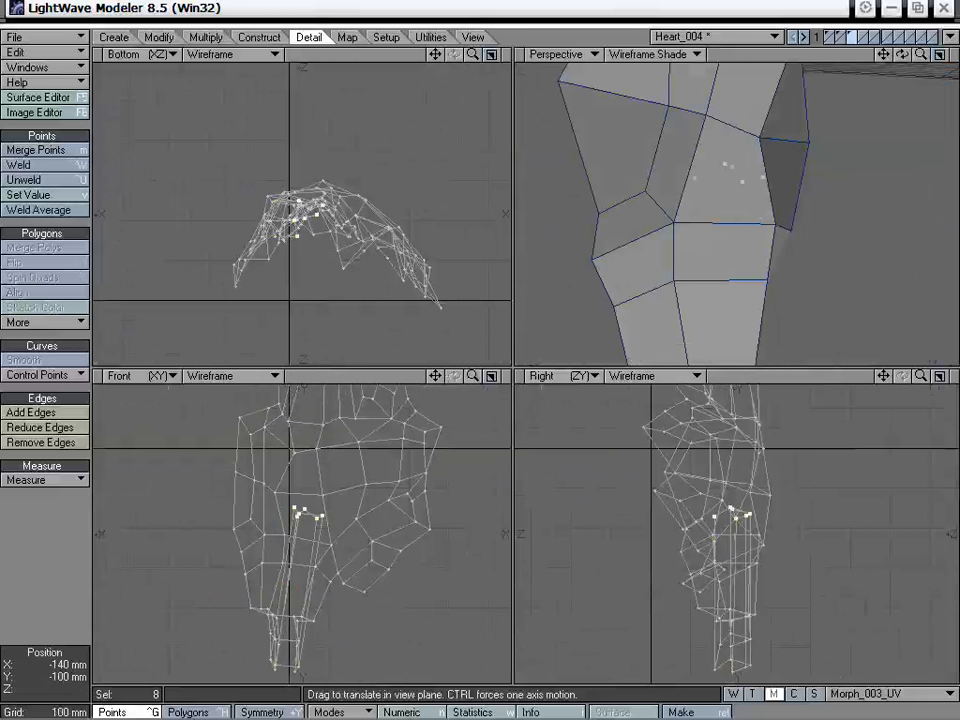
mouse_move(343, 517)
mouse_down()
mouse_move(312, 636)
mouse_move(312, 679)
mouse_up()
key(space)
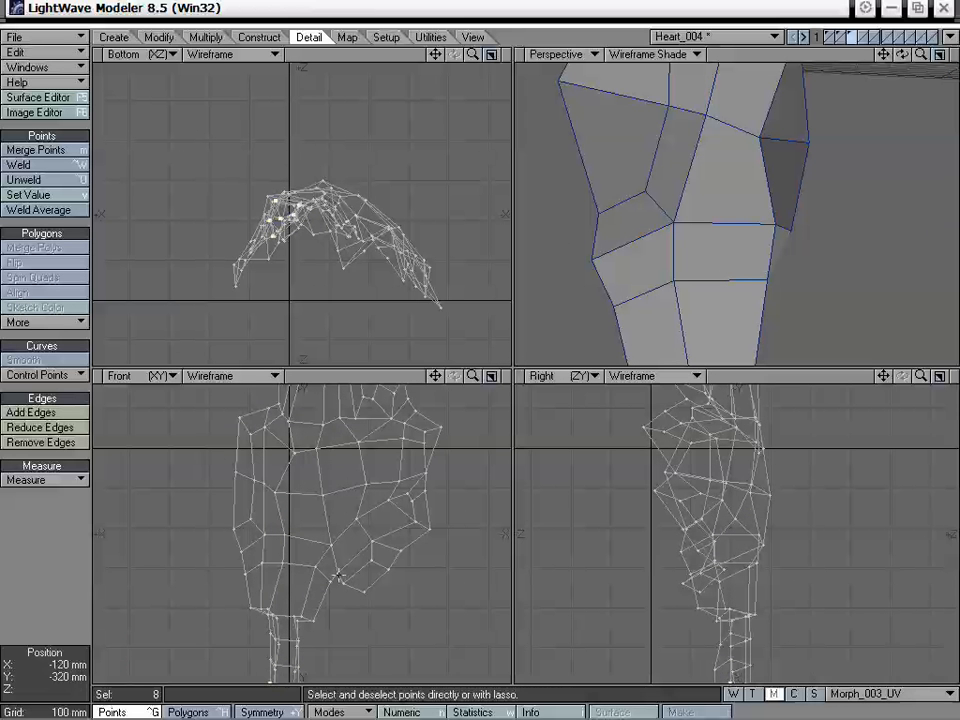
right_drag(309, 562, 373, 628)
drag(473, 376, 428, 376)
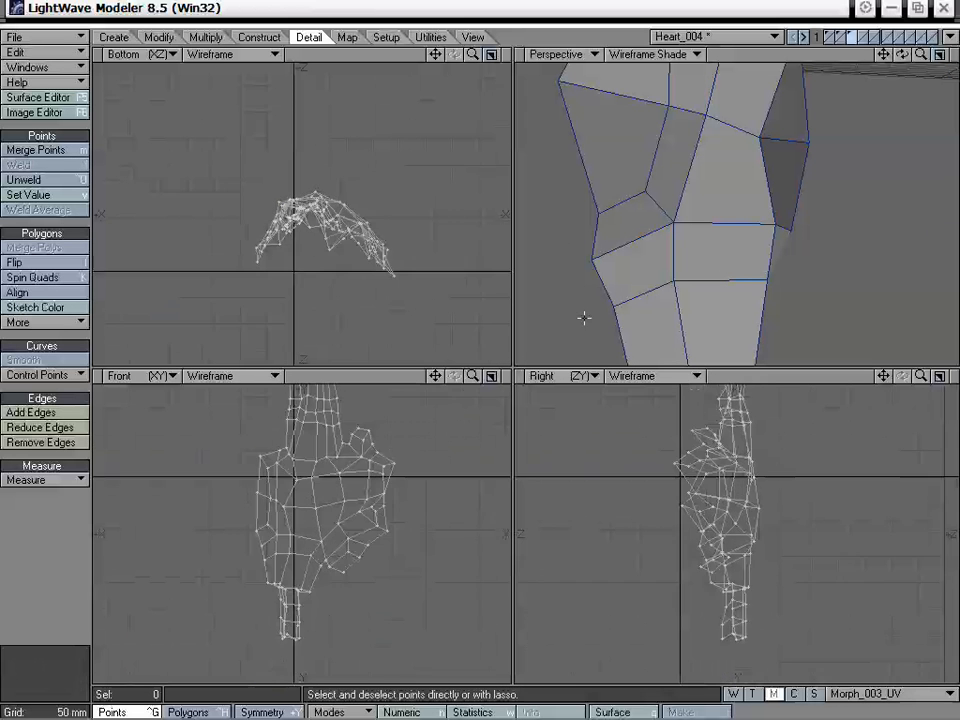
Spread the points of the pulled-out lower tube sideways into an open, non-overlapping strip below the body.
alt+drag(710, 168, 790, 112)
drag(921, 54, 866, 54)
alt+drag(745, 165, 825, 195)
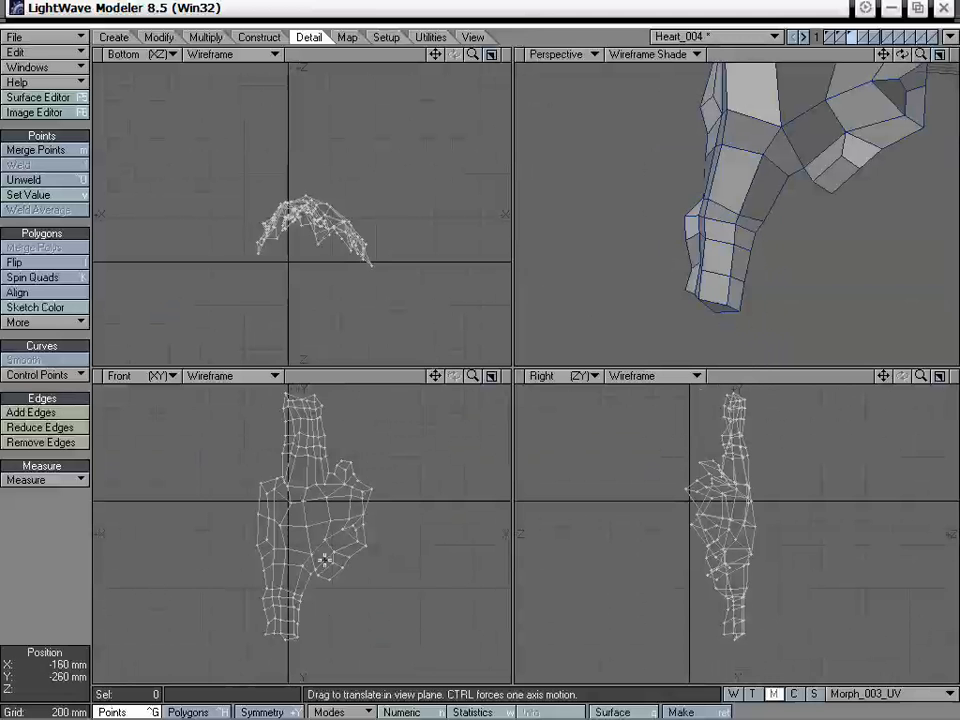
drag(437, 375, 465, 307)
drag(473, 376, 523, 376)
drag(435, 375, 426, 455)
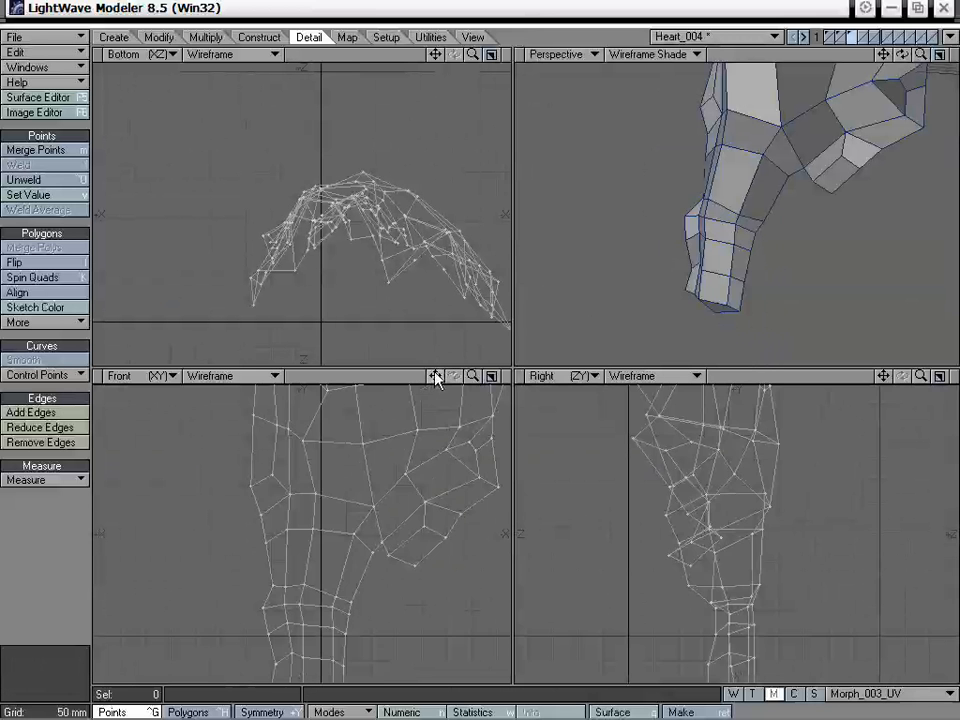
Stretch the whole mesh flat along the Z axis so that all points lie in one plane.
drag(473, 376, 413, 432)
drag(435, 375, 319, 357)
key(h)
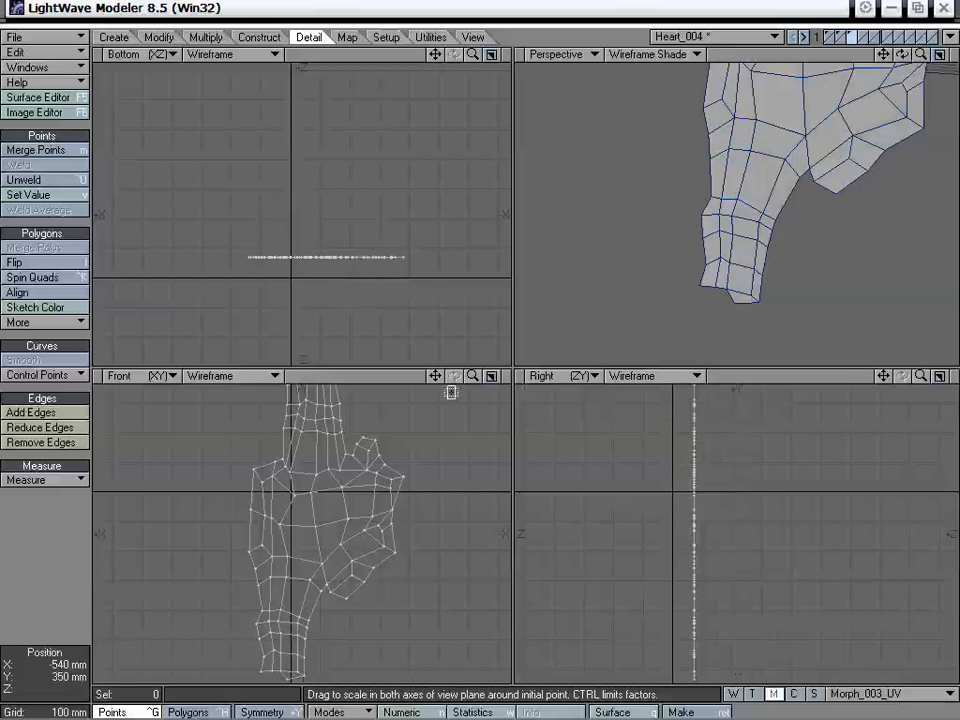
Reposition individual points across the upper vessel strip to even out its grid in the front view.
drag(435, 376, 452, 400)
drag(472, 376, 550, 376)
drag(437, 376, 428, 439)
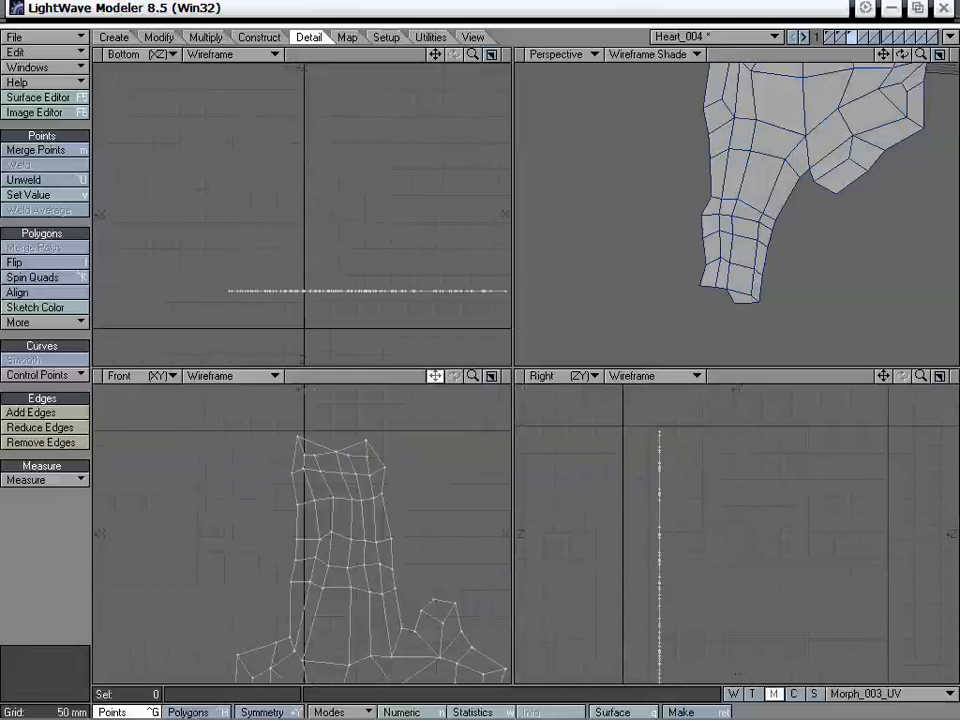
key(ctrl+t)
drag(366, 441, 330, 560)
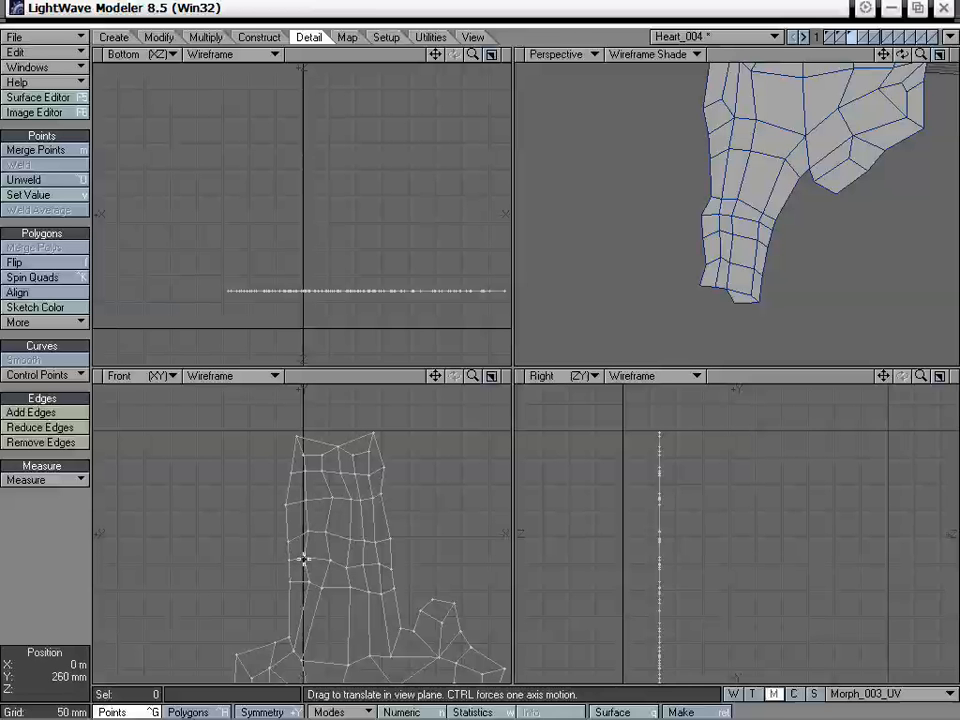
alt+drag(341, 621, 333, 581)
key(space)
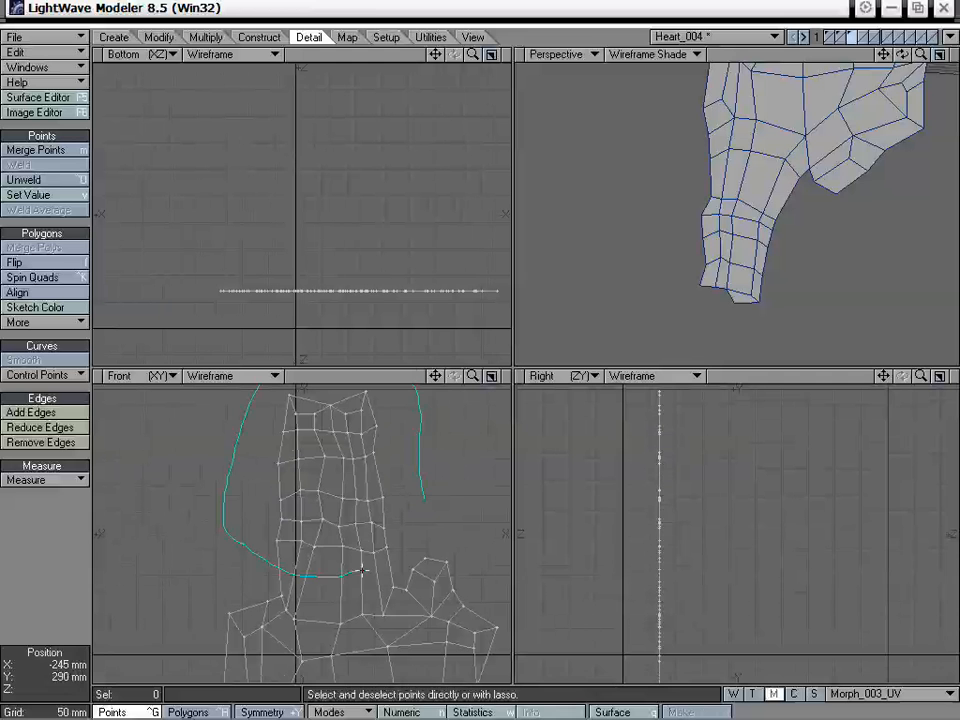
Select all points of the upper vessel strip and move them straight down closer to the body.
right_drag(362, 571, 424, 508)
key(t)
drag(360, 486, 360, 518)
key(space)
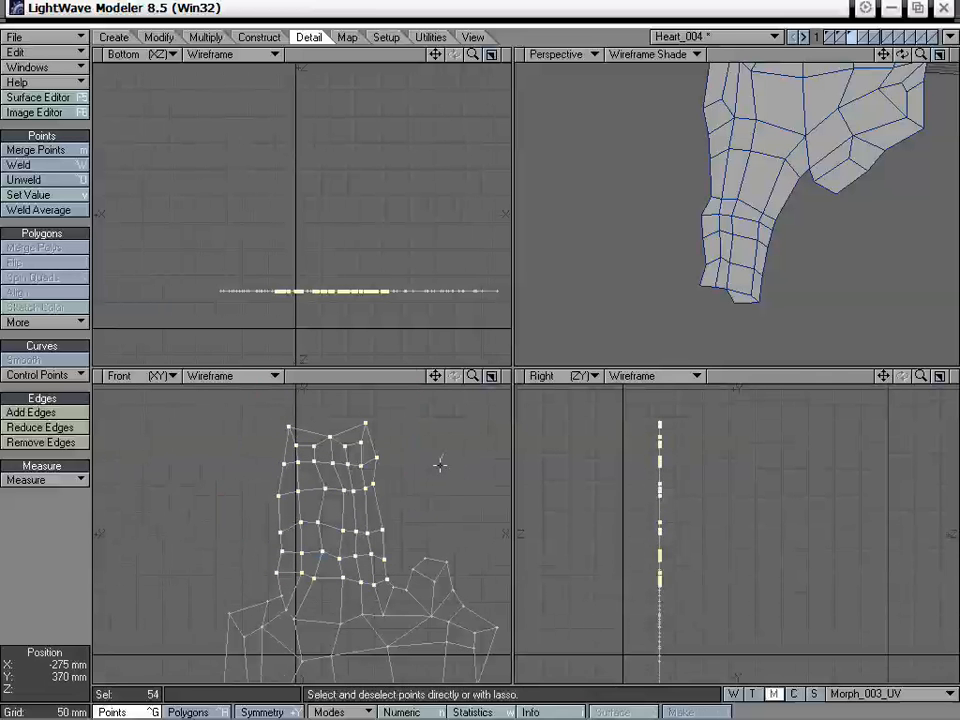
right_drag(443, 457, 497, 512)
Smooth the points at the upper vessel's junction with the body and straighten the uneven columns inside the vessel.
key(t)
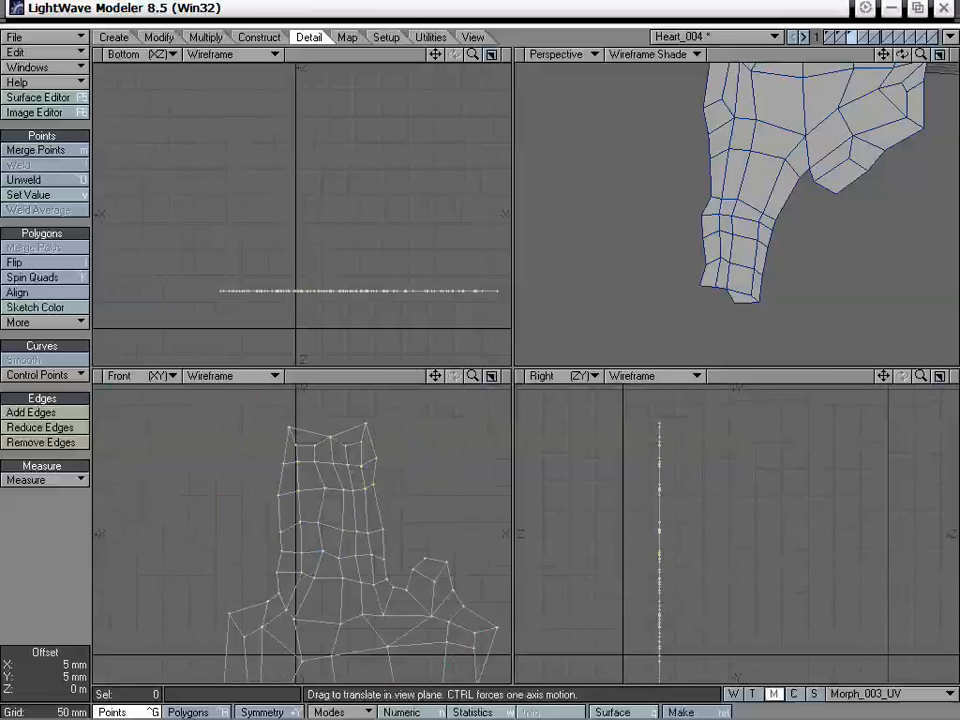
drag(279, 600, 364, 613)
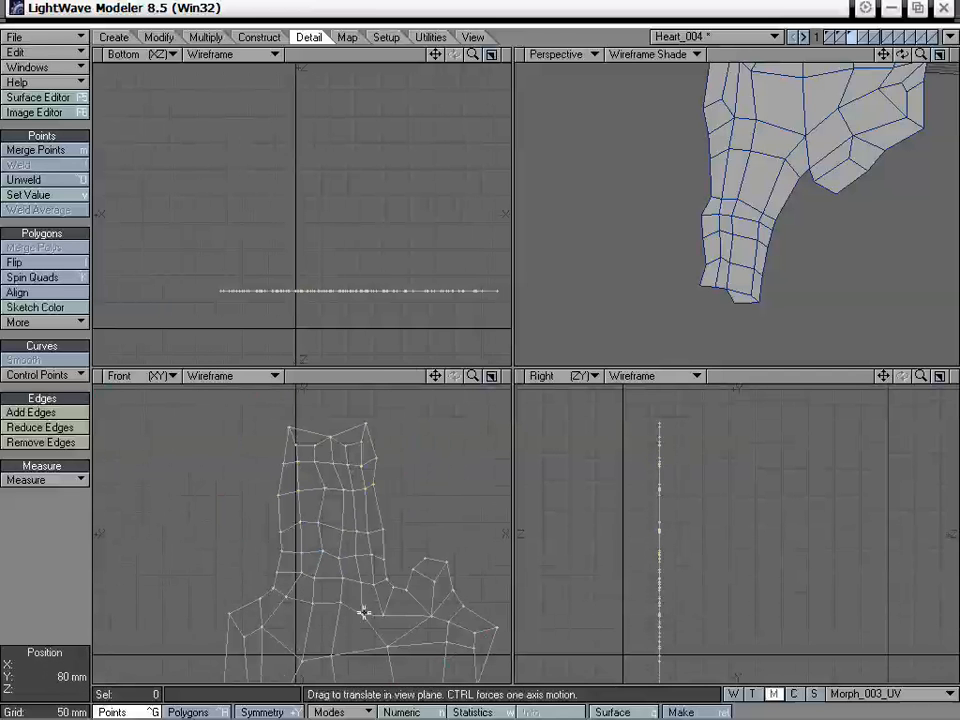
drag(343, 530, 338, 530)
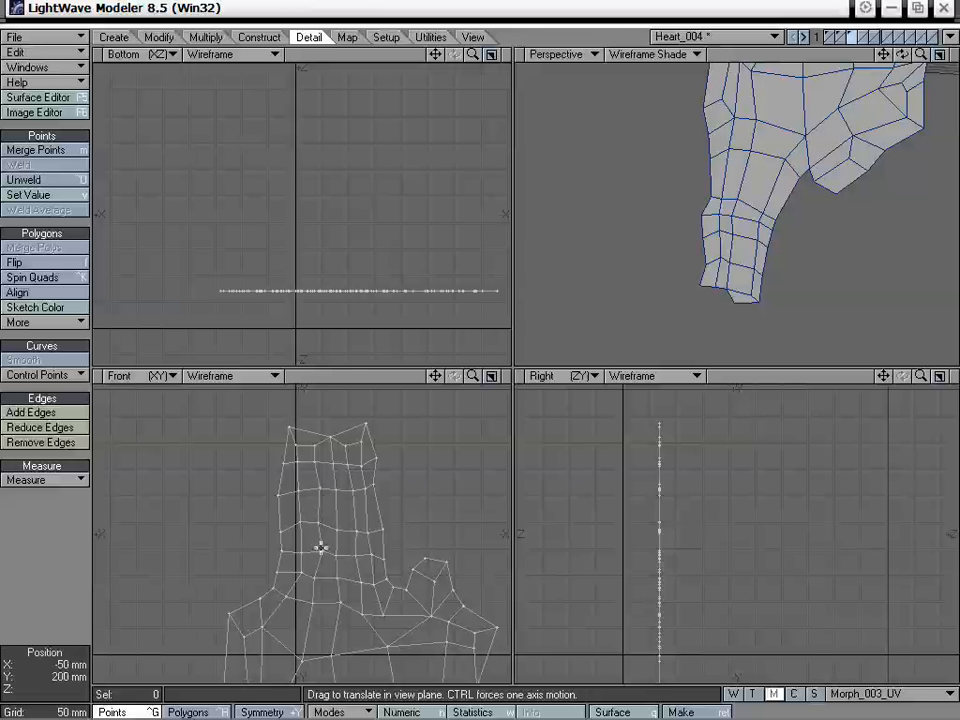
click(333, 519)
mouse_move(320, 446)
mouse_down()
mouse_move(315, 461)
mouse_move(310, 445)
mouse_up()
Even out the body's inner points and pull the lower tube's outer edge points outward for more regular polygons.
alt+drag(404, 576, 377, 450)
drag(472, 377, 431, 291)
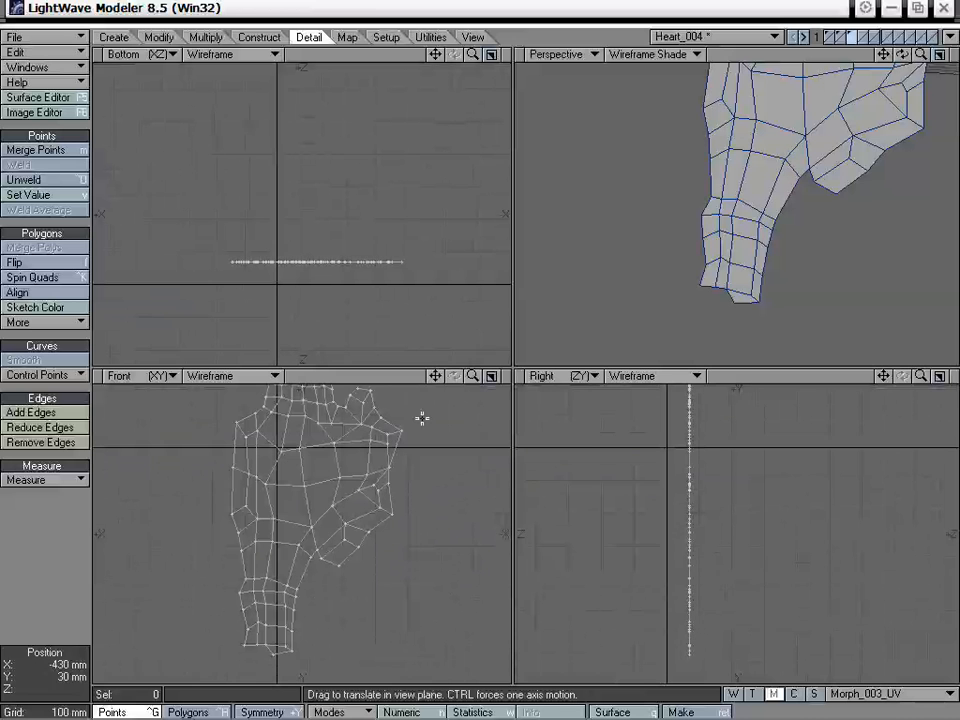
drag(388, 446, 334, 421)
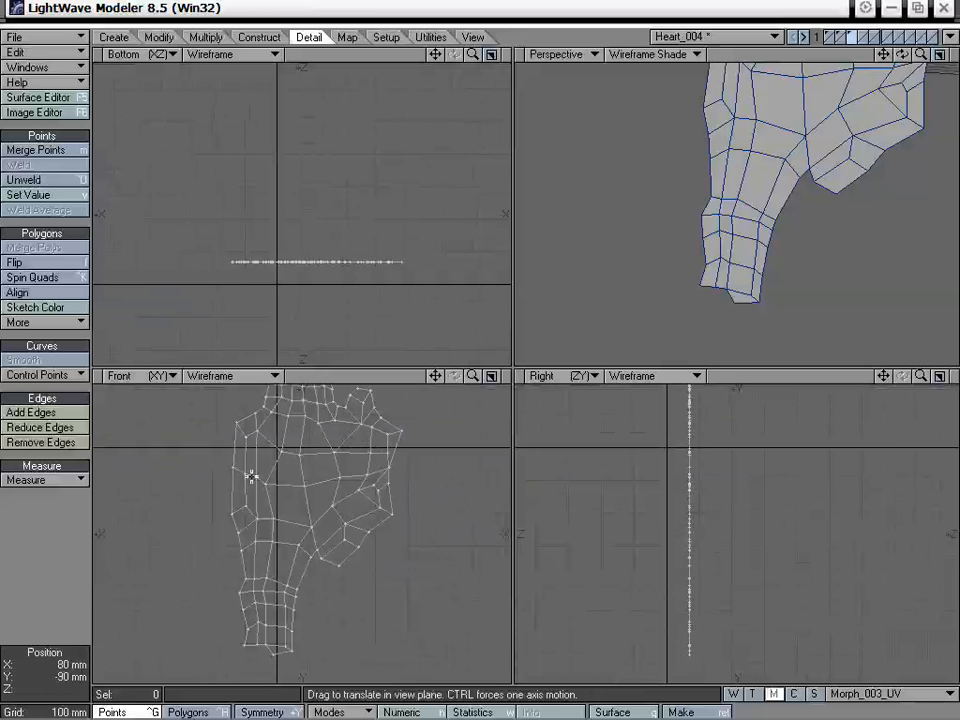
drag(267, 485, 279, 485)
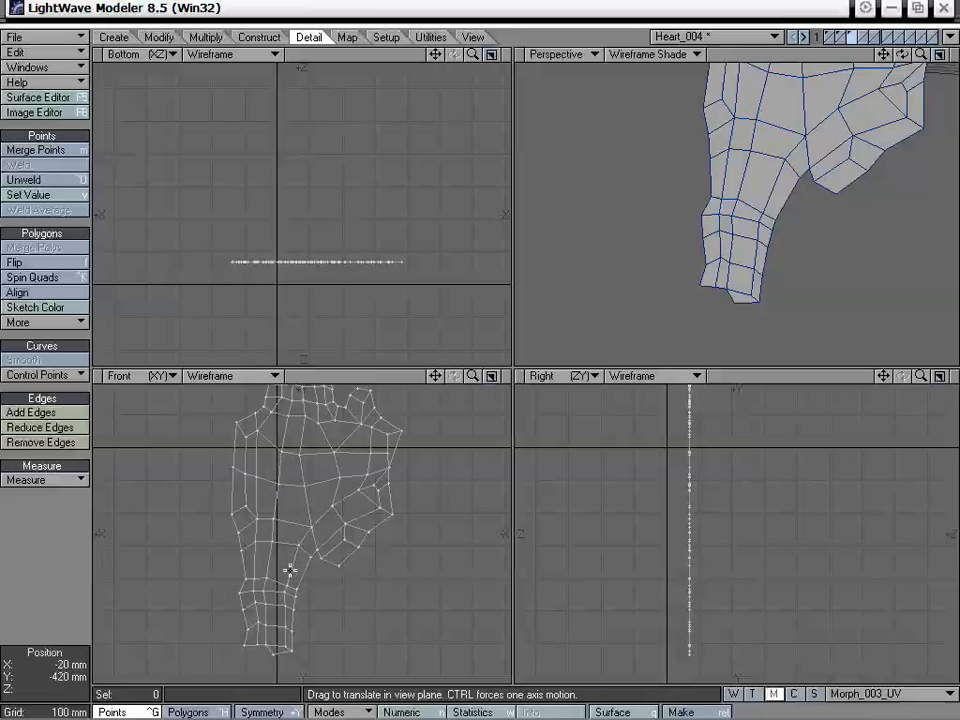
drag(291, 650, 300, 578)
Select the lower tube strip, move it up closer to the body, and adjust a point at the junction.
right_drag(315, 578, 264, 684)
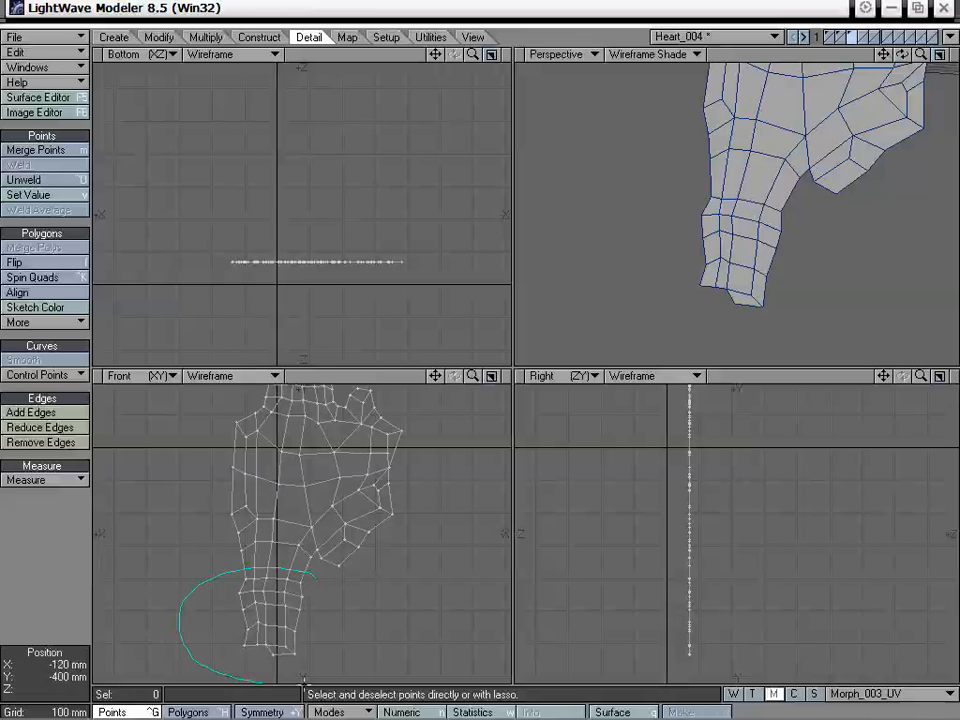
right_drag(333, 569, 322, 571)
key(t)
drag(274, 627, 278, 611)
key(space)
key(slash)
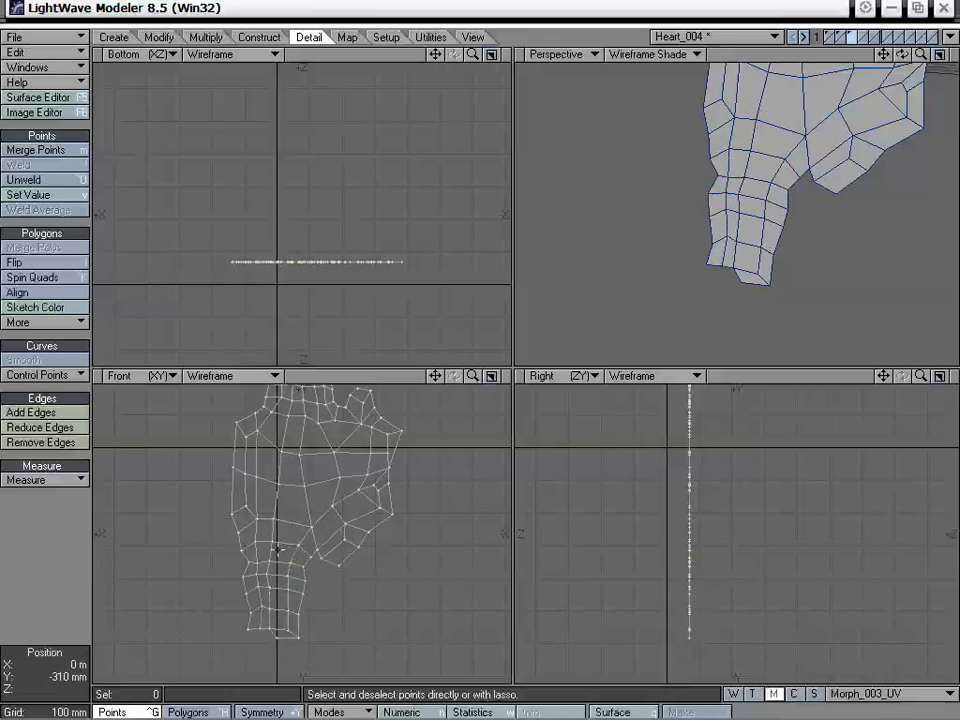
key(ctrl+t)
drag(257, 561, 260, 561)
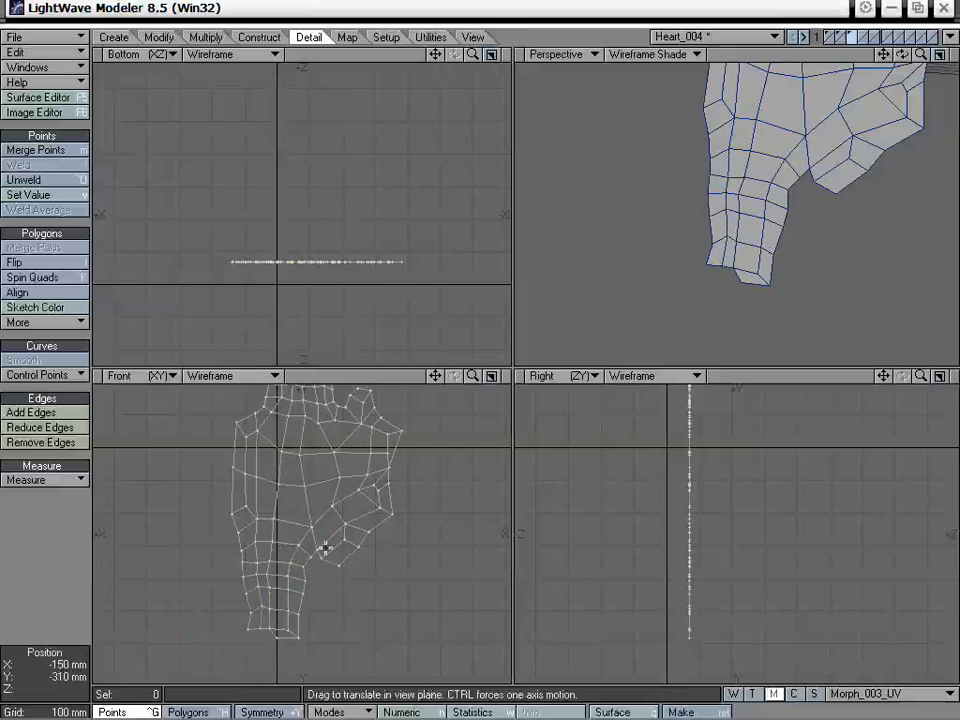
Pull the points along the body's outer edge beside the small side vessels outward to enlarge the cramped polygons.
alt+drag(325, 548, 320, 601)
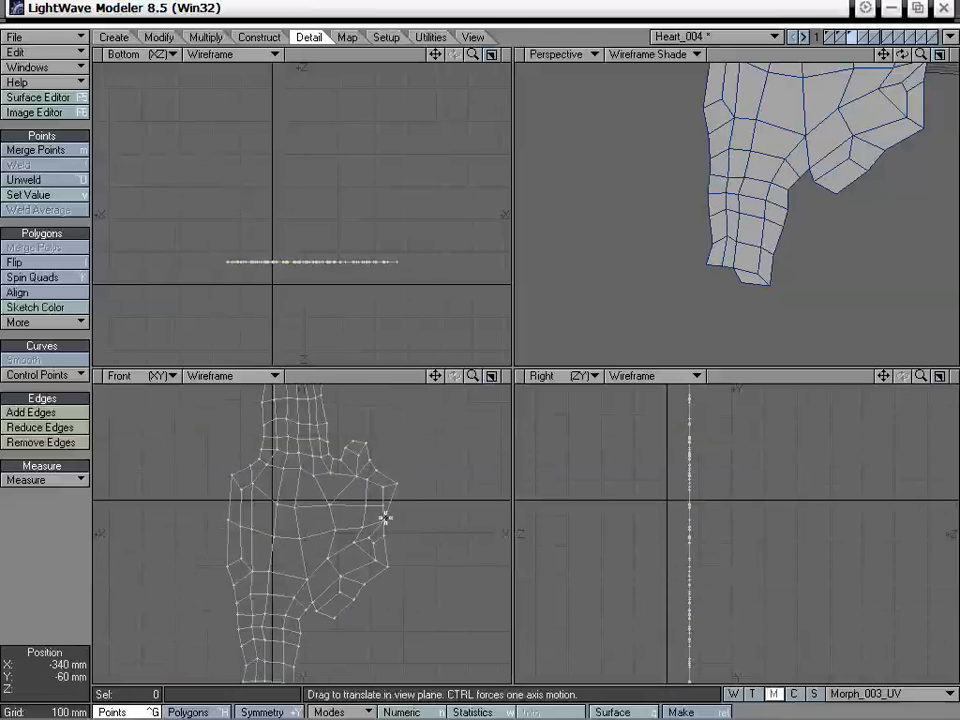
drag(385, 518, 391, 570)
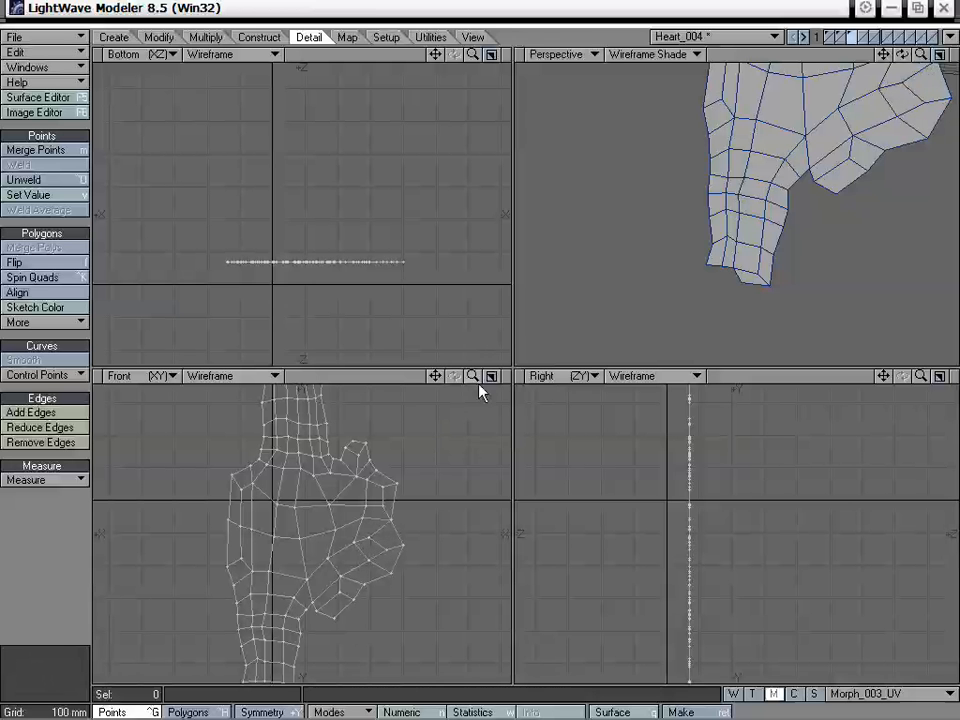
drag(473, 376, 439, 388)
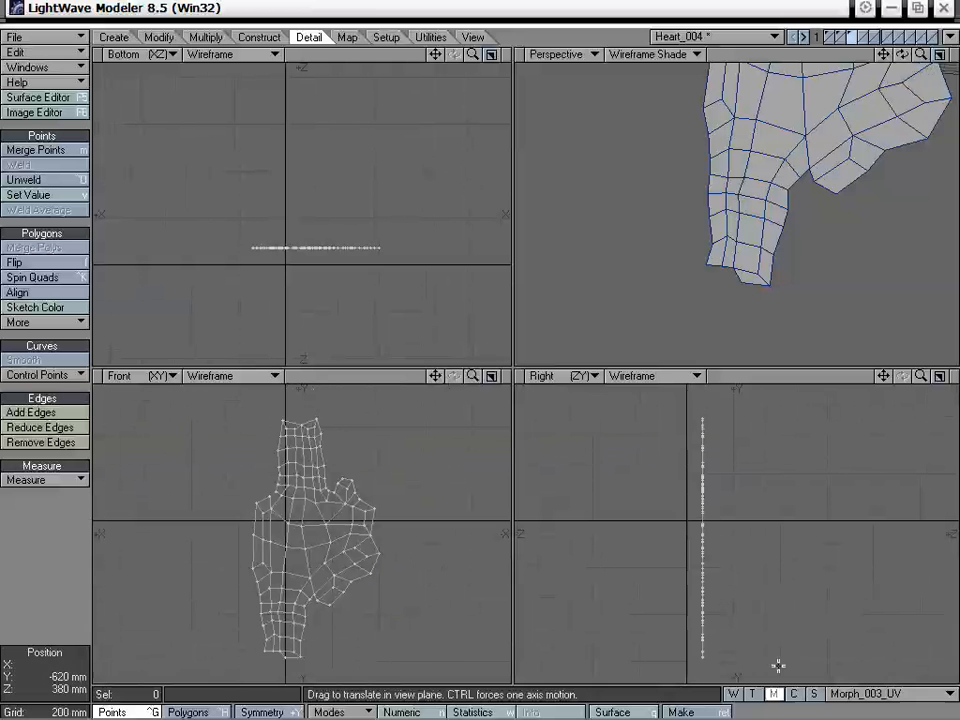
Create a planar UV texture map on the Z axis with automatic settings, using the existing name Part_0003.
click(753, 693)
click(845, 694)
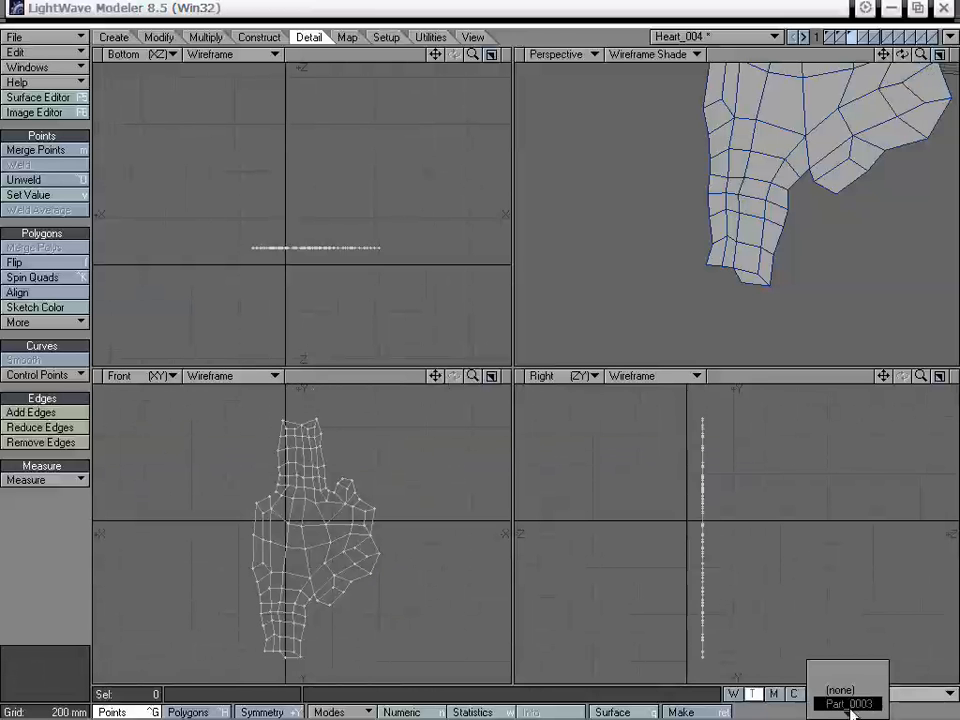
click(848, 699)
click(585, 181)
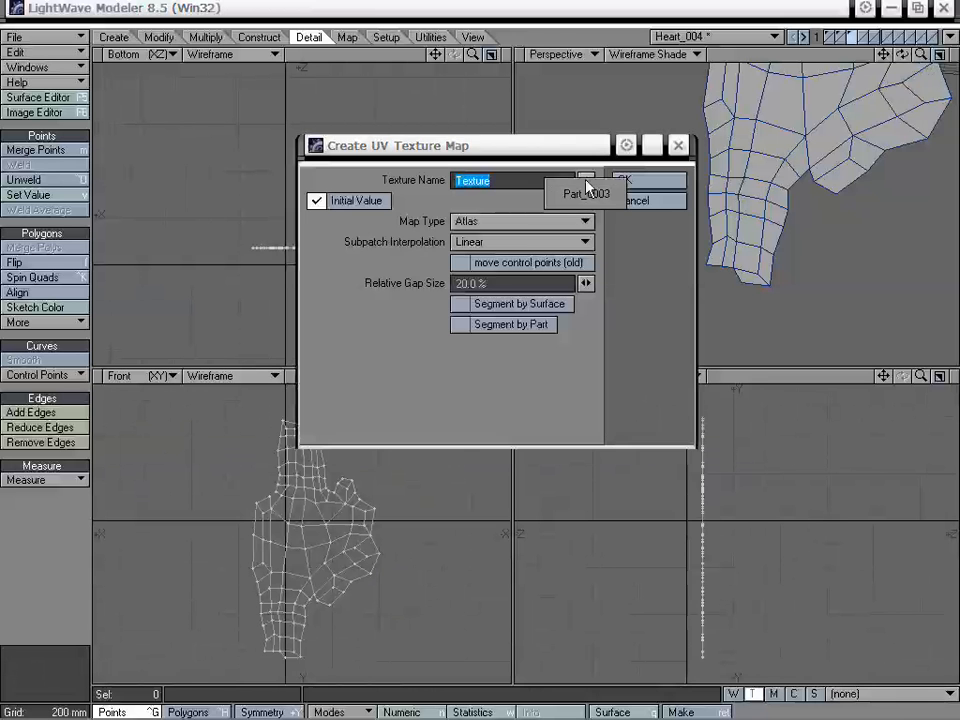
click(588, 194)
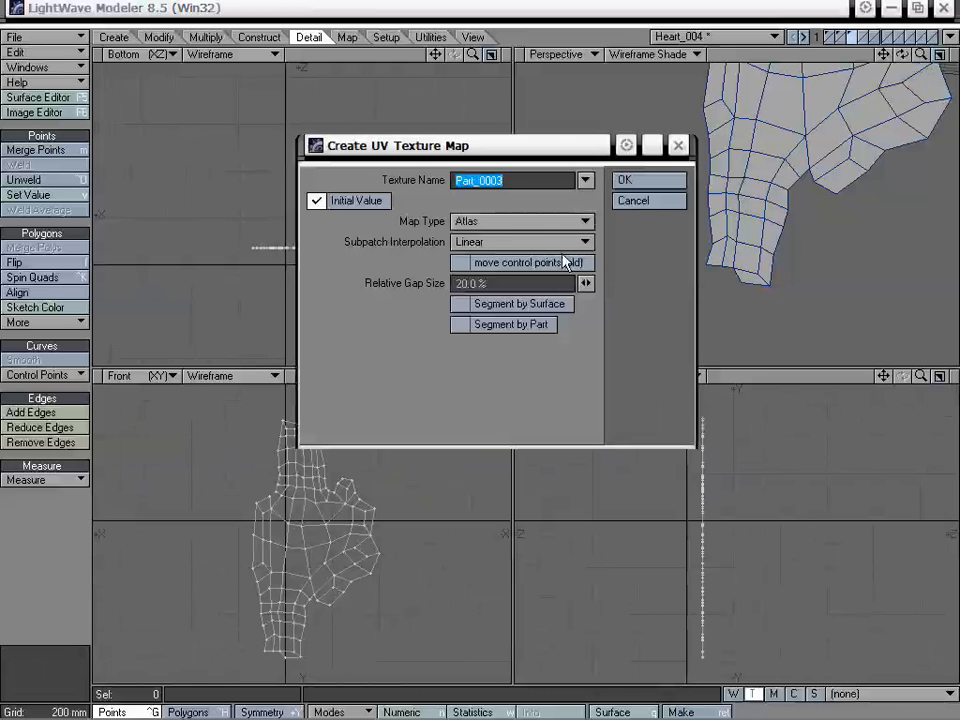
click(507, 222)
click(512, 179)
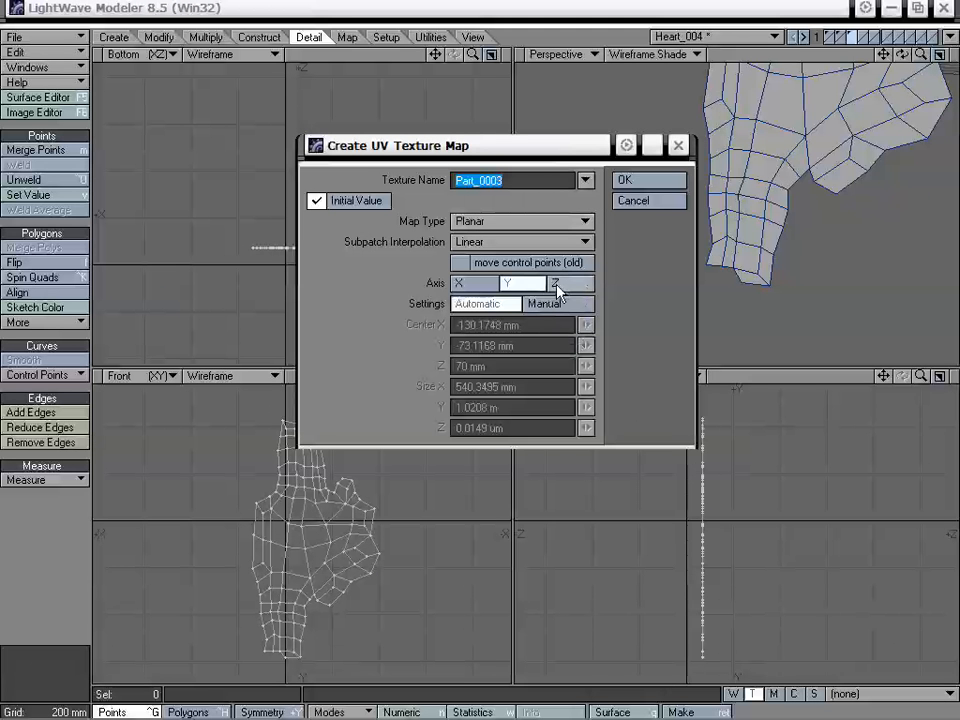
click(563, 285)
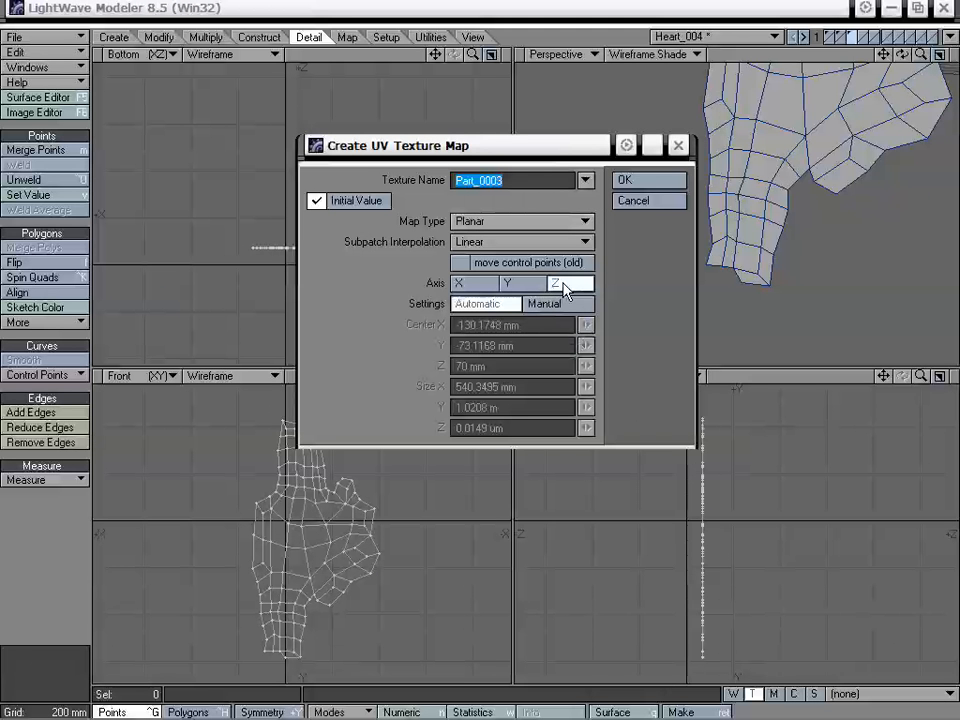
click(649, 182)
Show the UV Texture view in place of the Perspective view and undo the planar mapping applied to Part_0003.
click(570, 54)
click(588, 142)
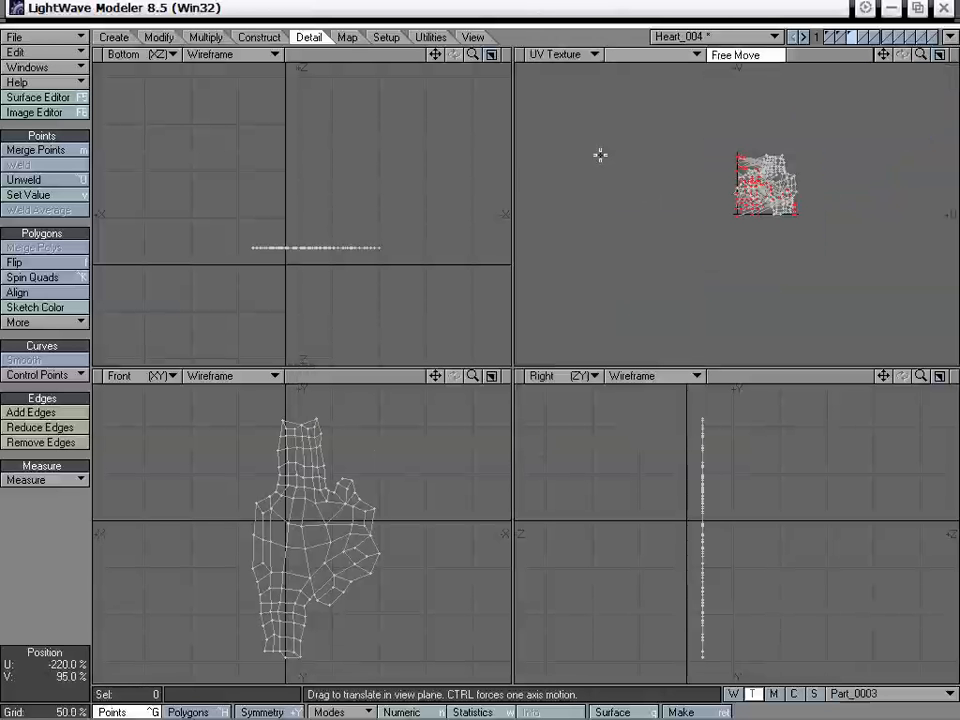
drag(921, 54, 865, 80)
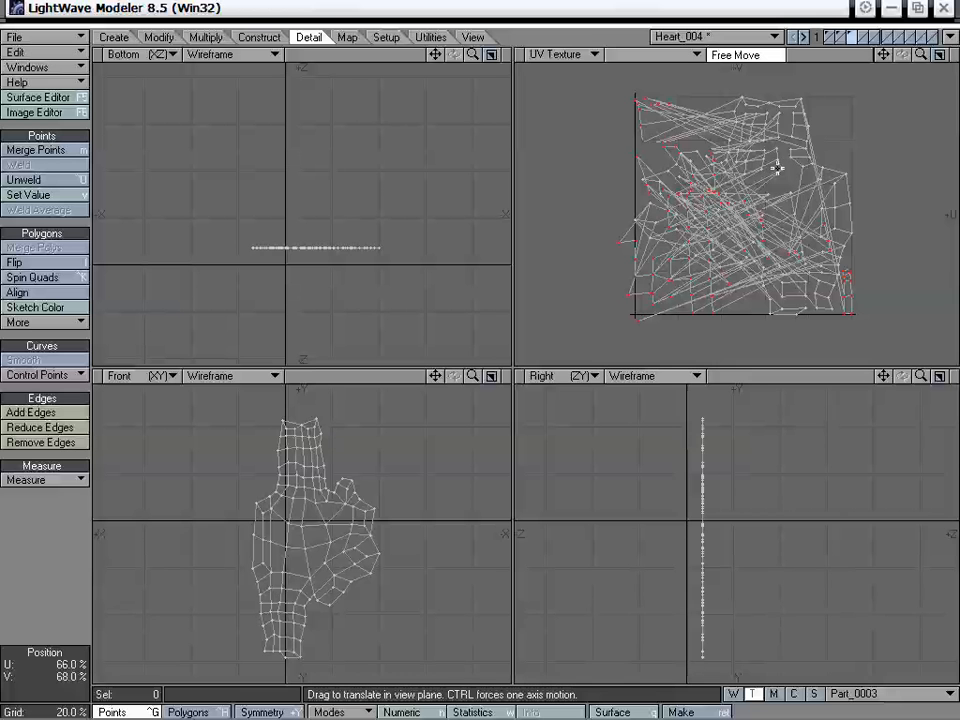
key(u)
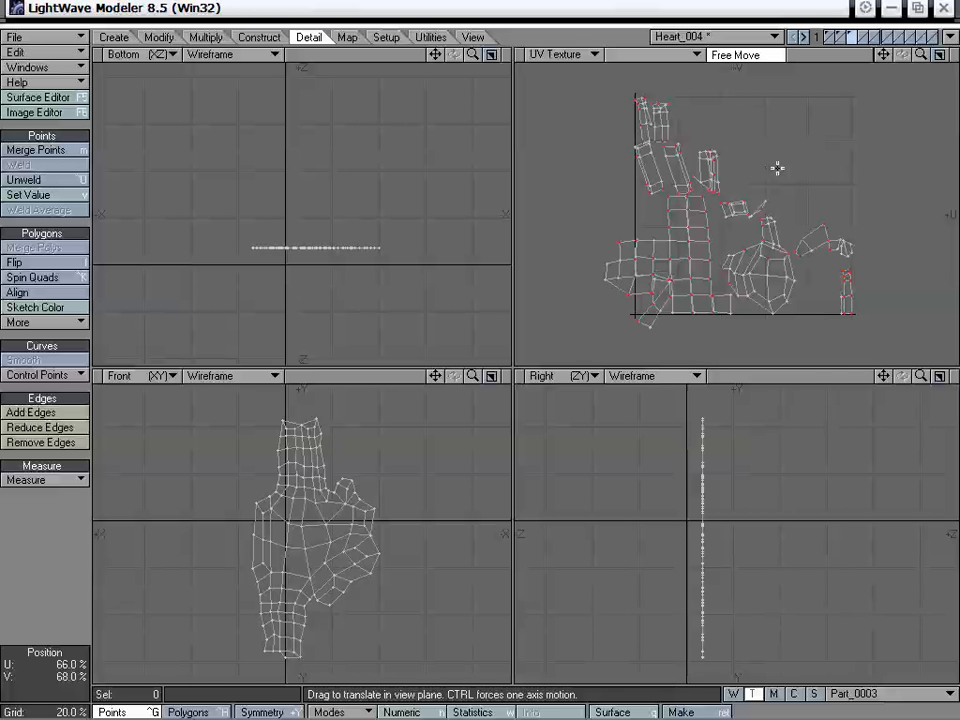
mouse_move(349, 473)
alt+mouse_down()
mouse_move(377, 454)
mouse_move(356, 463)
alt+mouse_up()
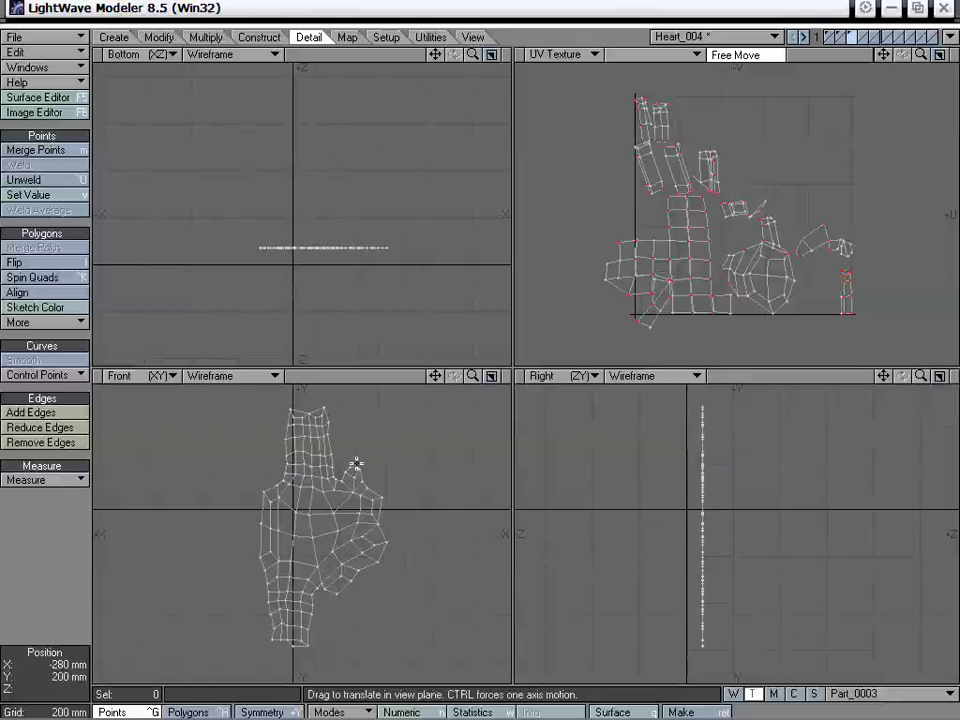
Merge the mesh's coincident points using the automatic range, keeping 1-point polygons.
key(m)
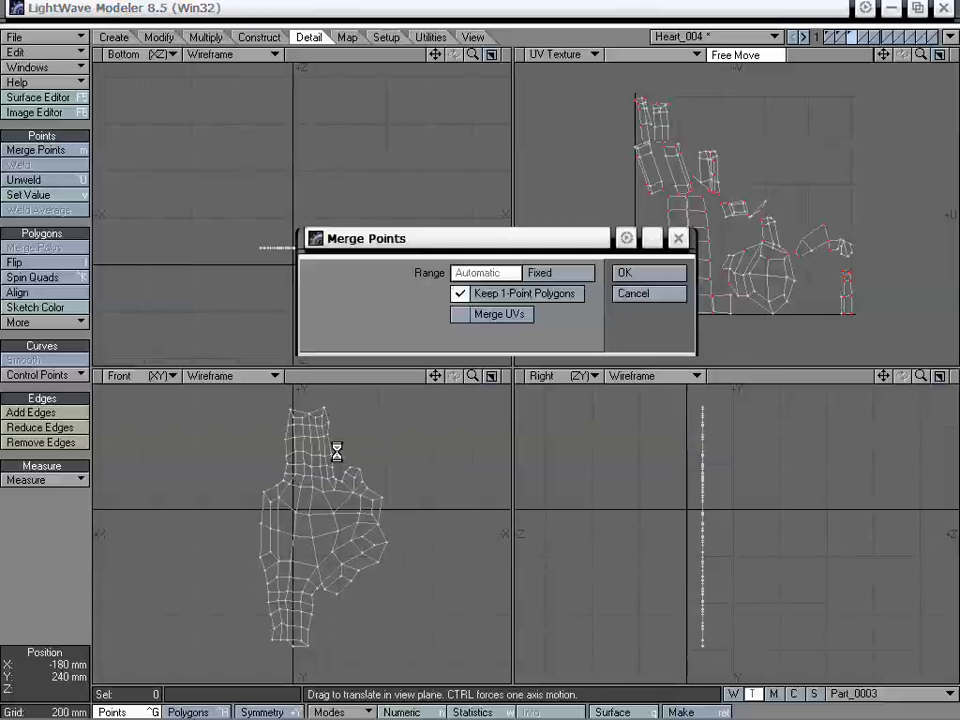
click(653, 272)
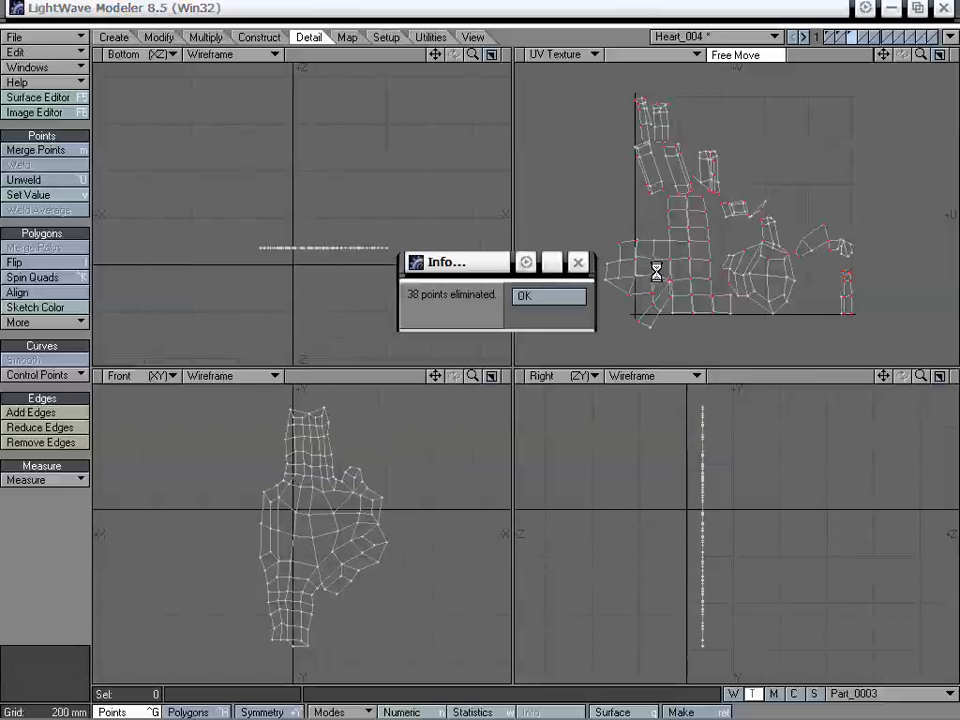
click(553, 298)
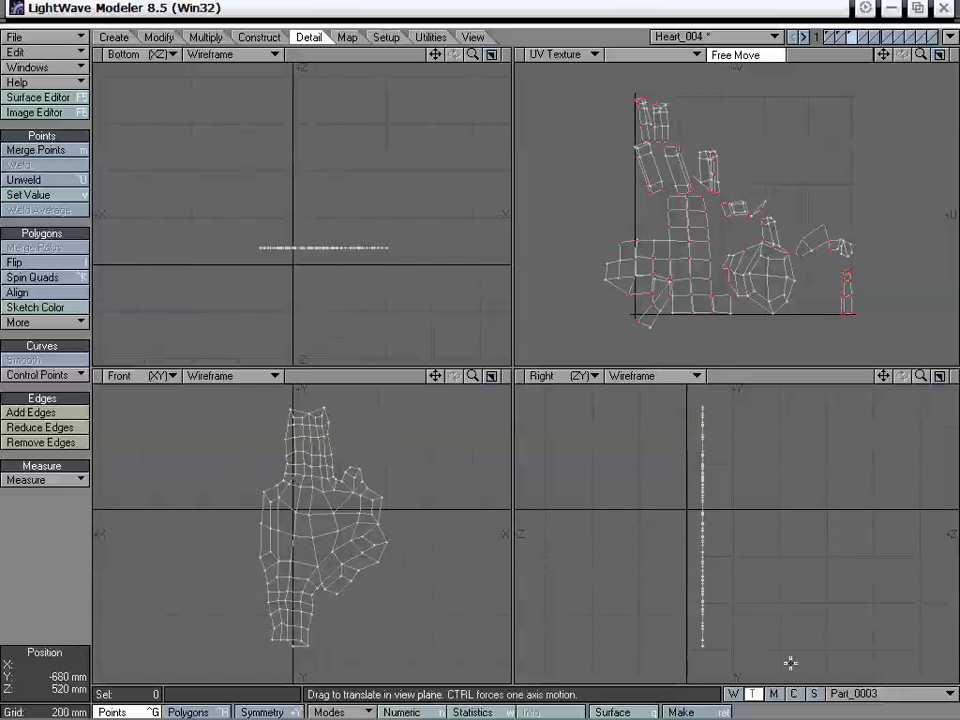
Try to create a planar Z-axis UV texture map under the existing name Part_0003, and undo the mapping.
click(892, 694)
click(890, 683)
click(585, 180)
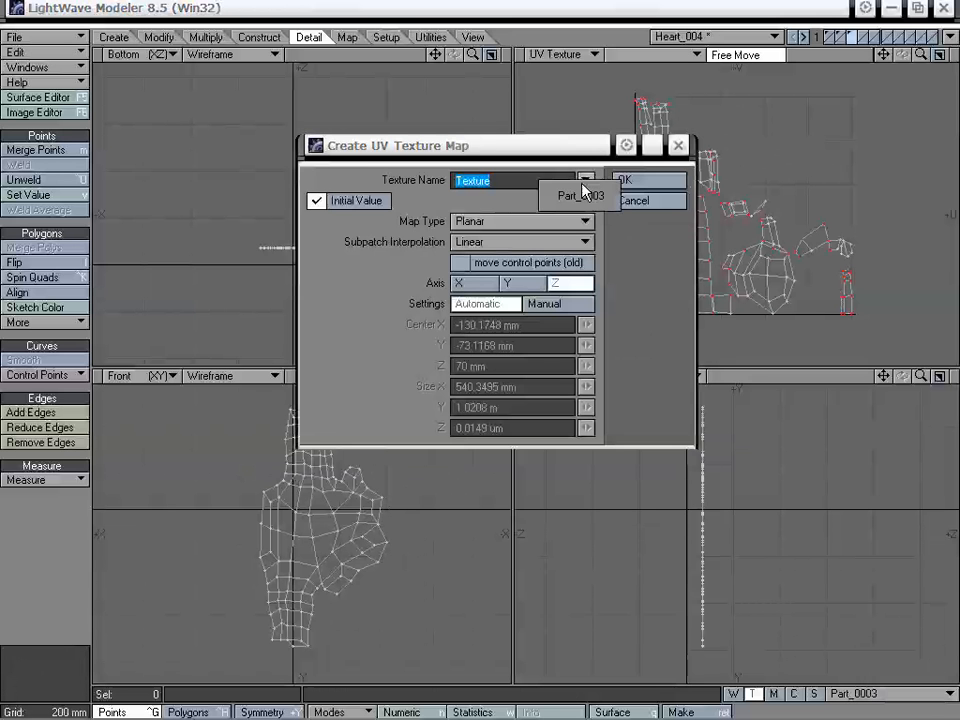
click(598, 192)
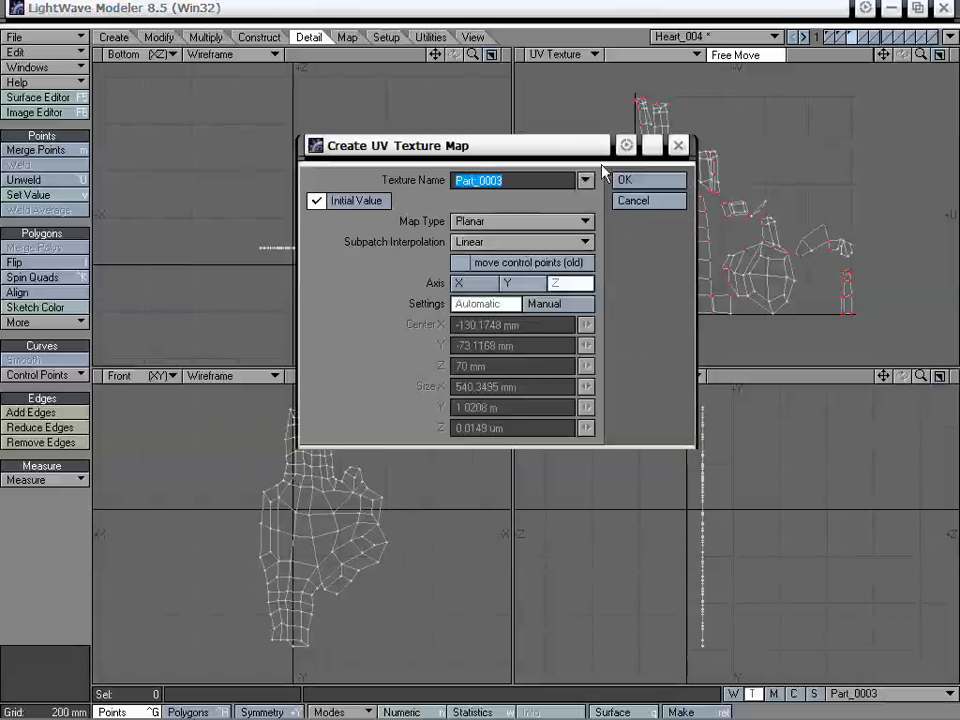
click(625, 180)
drag(713, 225, 695, 231)
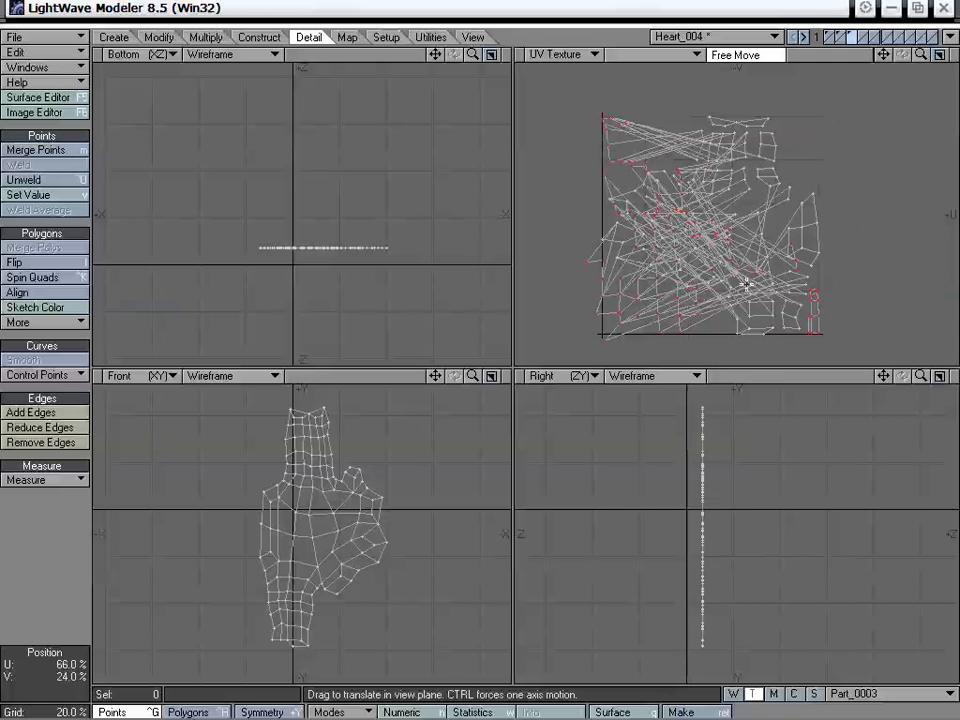
mouse_move(749, 281)
mouse_down()
mouse_move(762, 283)
mouse_move(741, 276)
mouse_up()
key(ctrl+z)
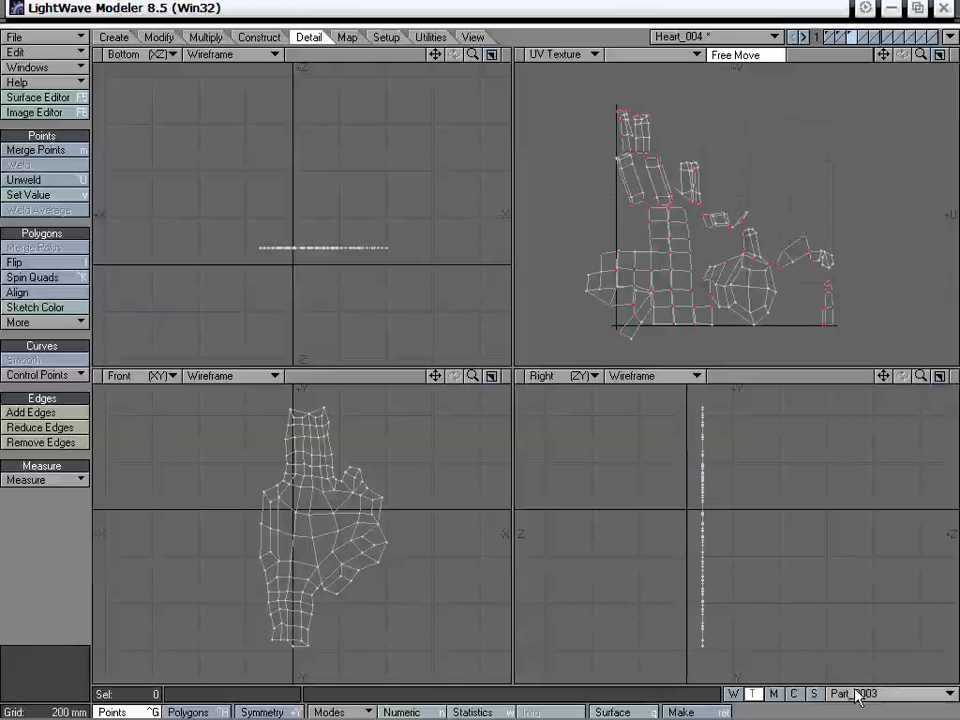
Clear the current texture map selection and create a new planar UV map named Part_003_2 on the Z axis with automatic settings.
click(873, 697)
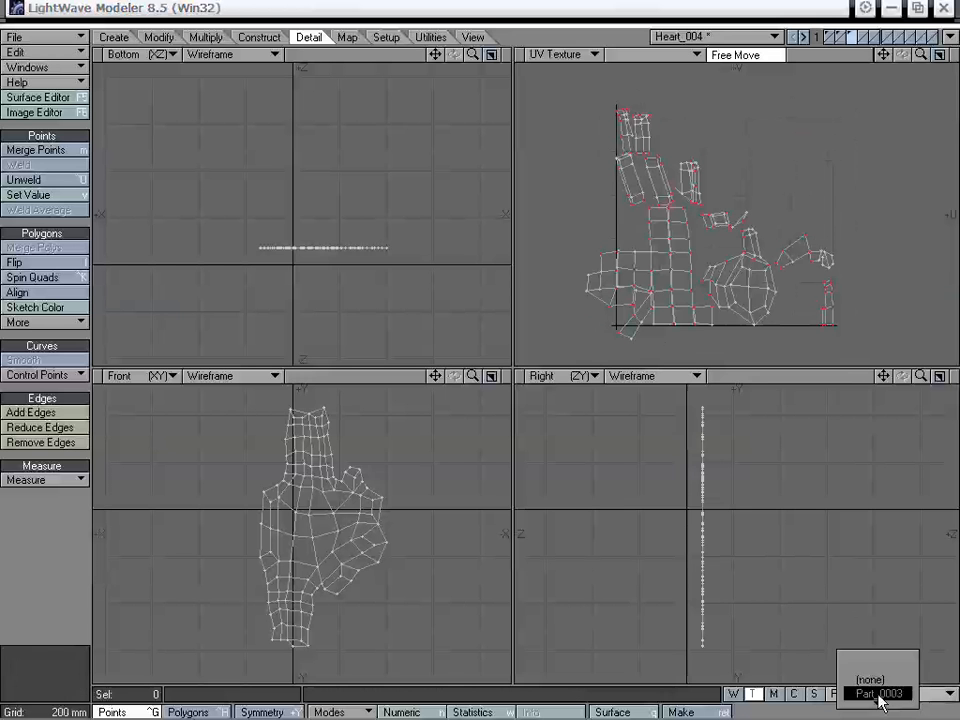
click(870, 695)
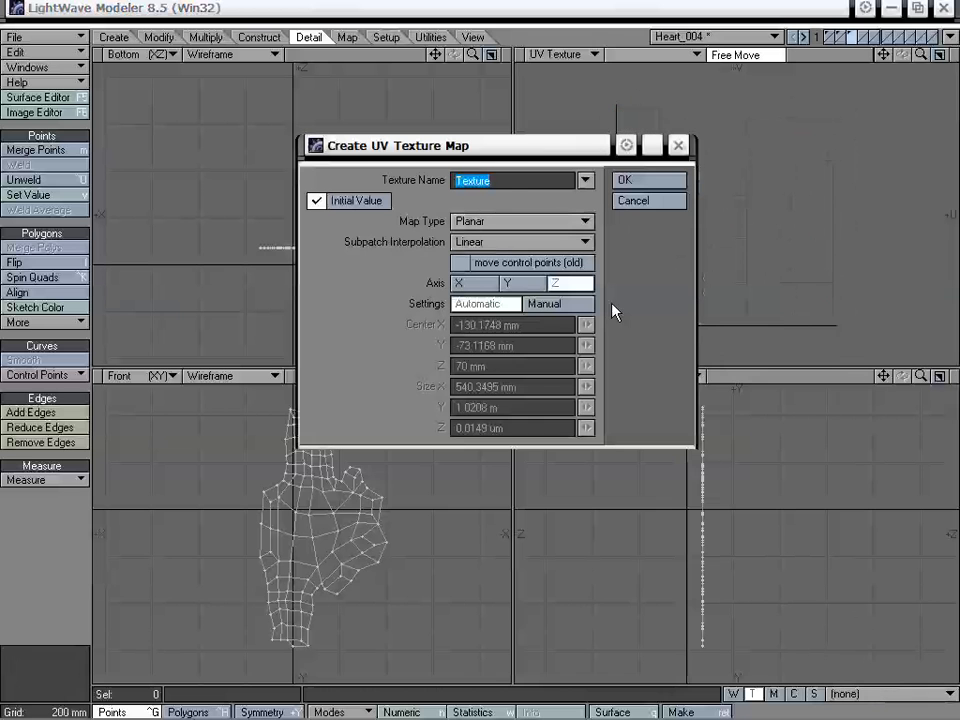
click(482, 181)
text(Part_003_2)
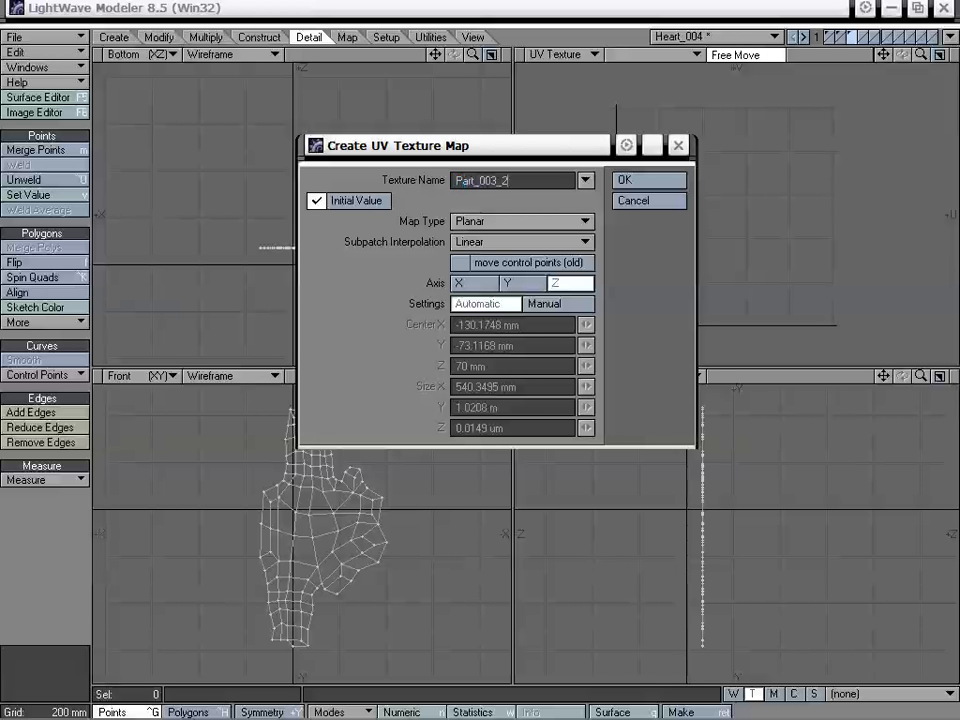
key(Return)
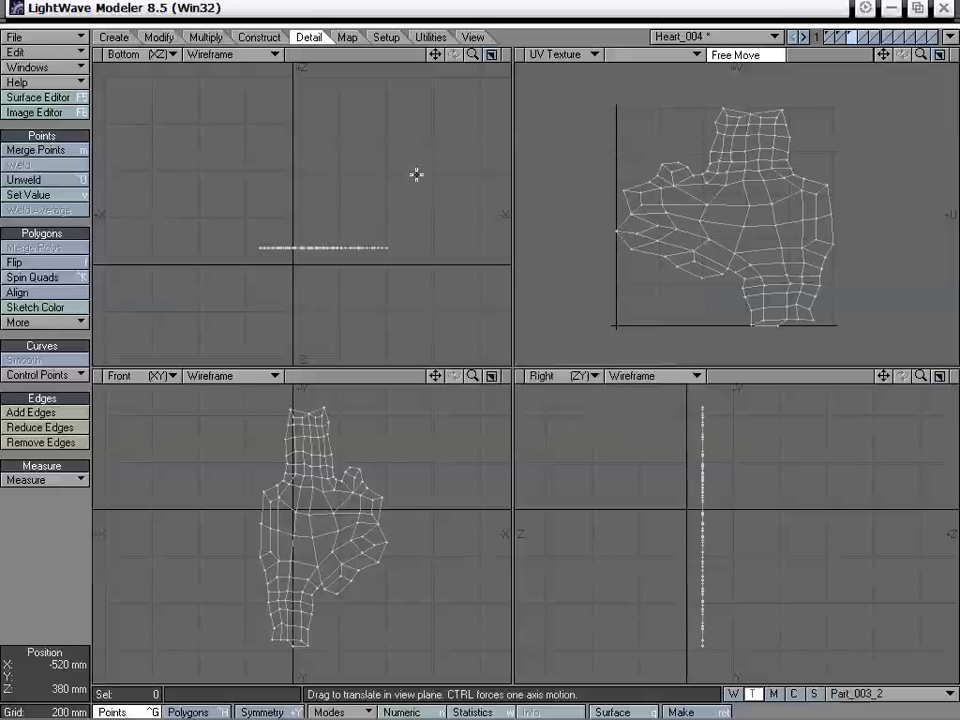
alt+drag(771, 239, 739, 247)
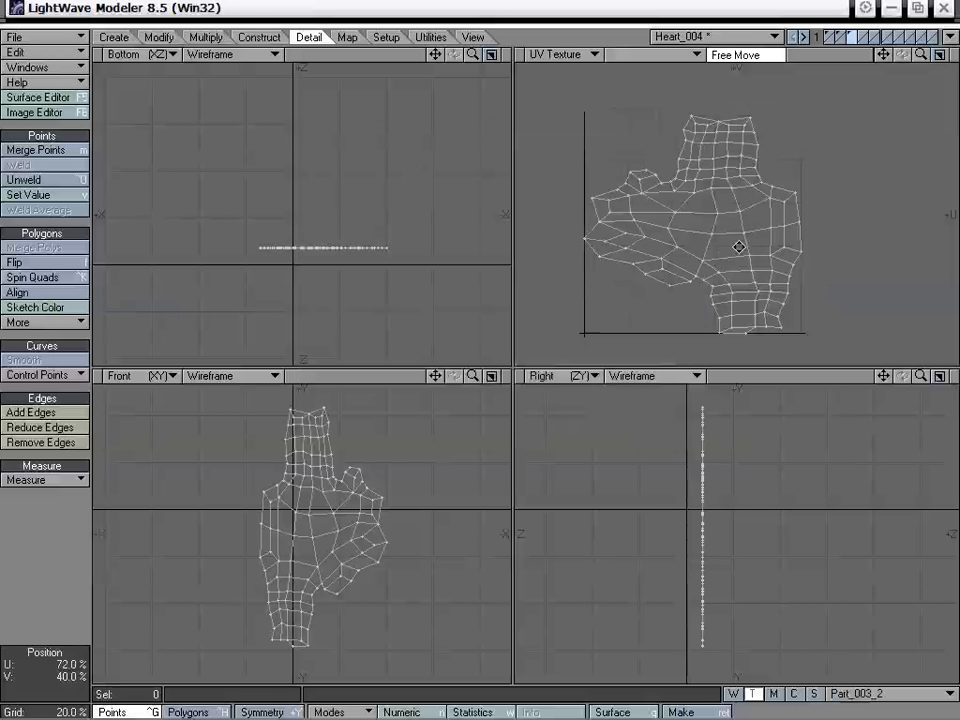
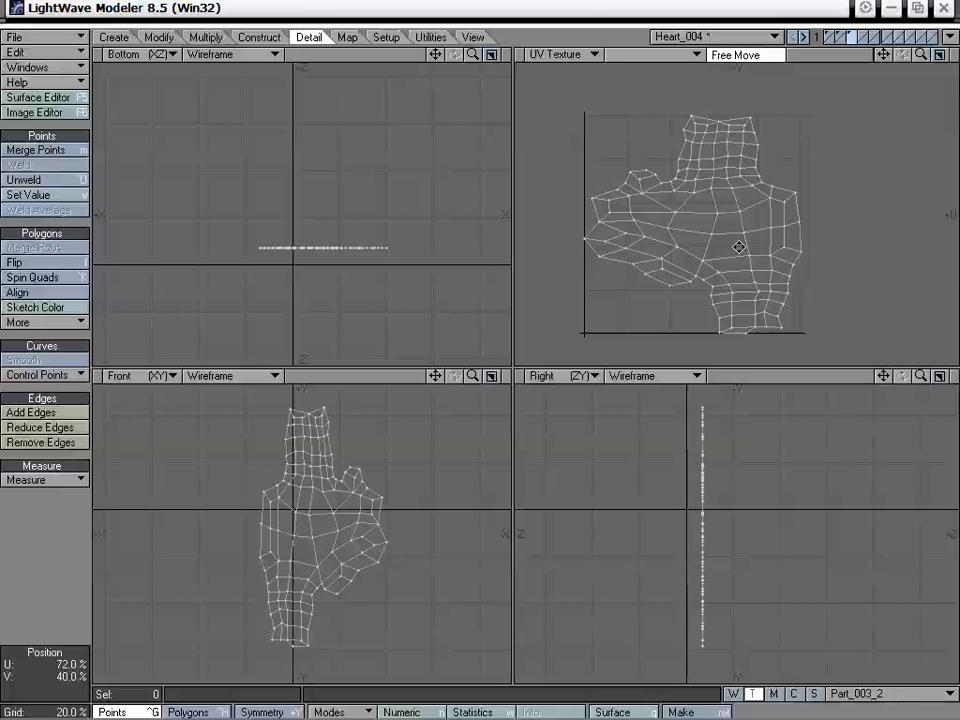
Switch the morph map to (base) and show the heart part up close in the Perspective view.
click(776, 694)
click(850, 694)
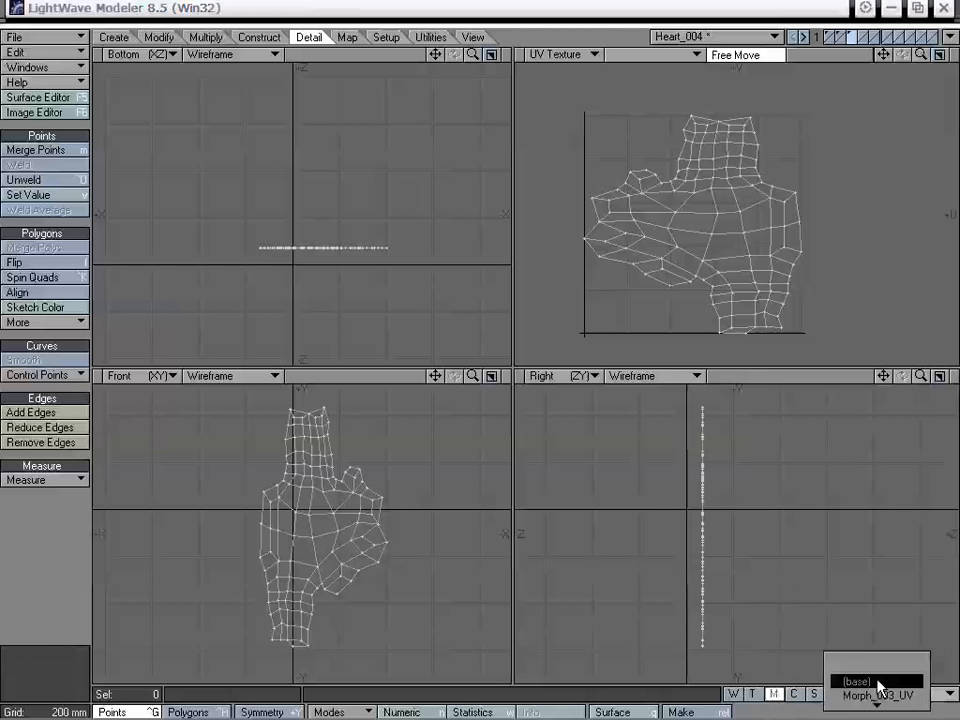
click(876, 682)
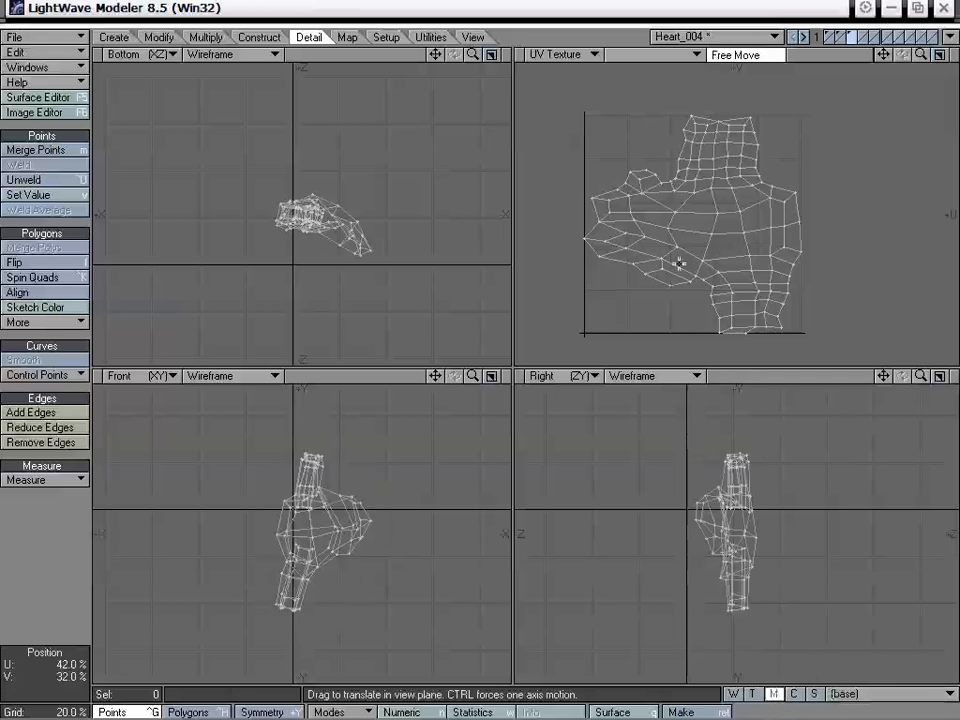
alt+drag(755, 245, 747, 250)
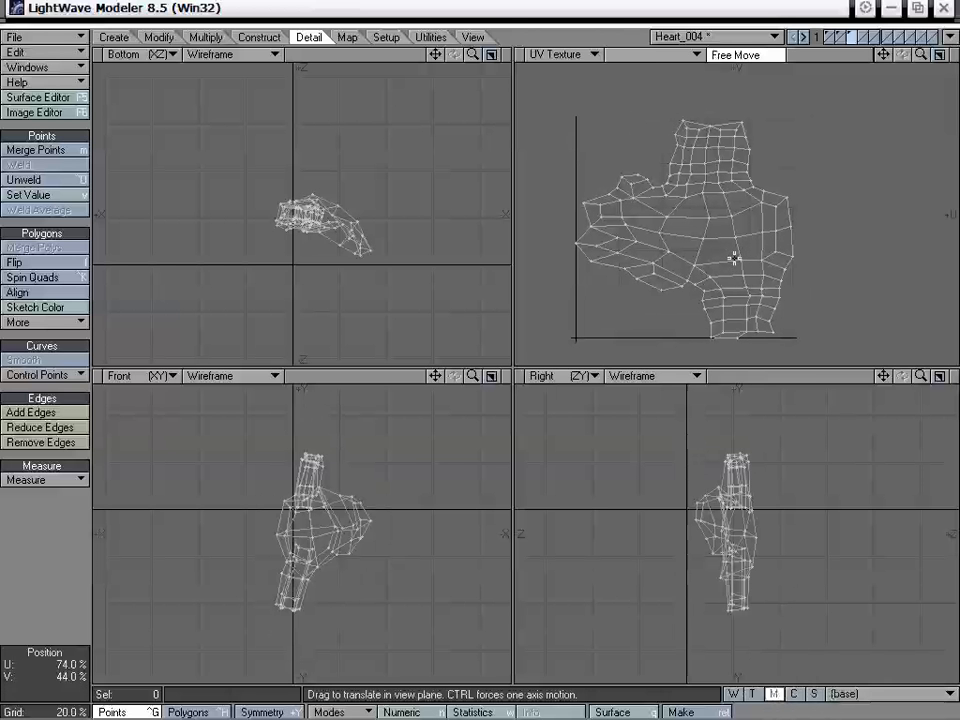
click(555, 54)
click(561, 36)
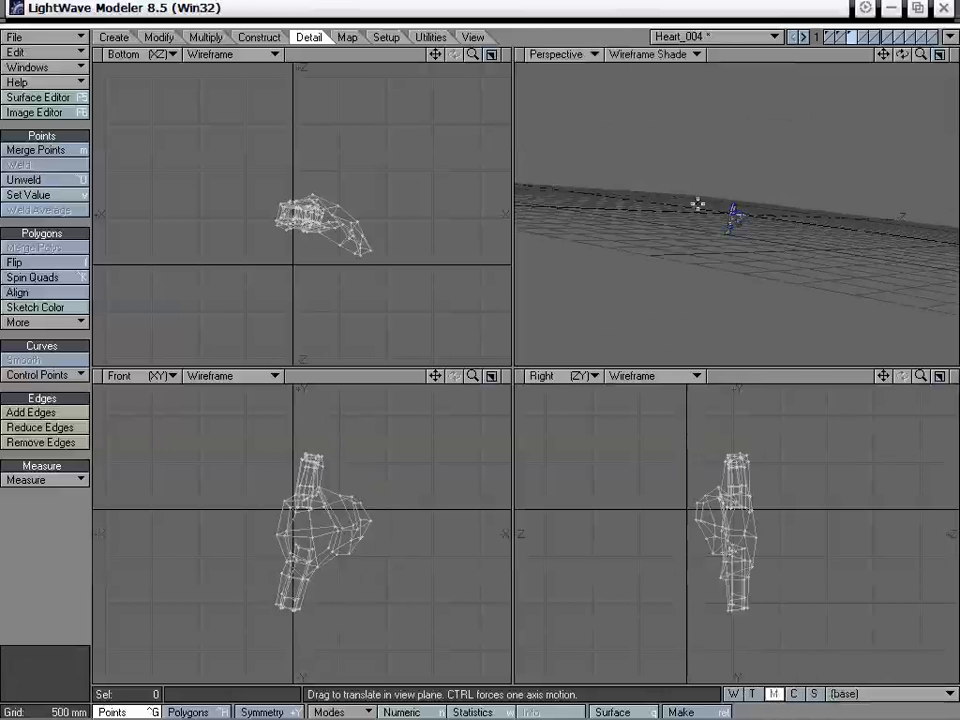
key(a)
alt+drag(758, 227, 795, 217)
drag(921, 55, 948, 55)
alt+drag(845, 186, 778, 225)
Merge the coincident points of the base-shape mesh.
key(Tab)
key(m)
key(Return)
key(Return)
Weld the overlapping points at the middle of the body's horizontal seam.
click(745, 203)
key(ctrl+w)
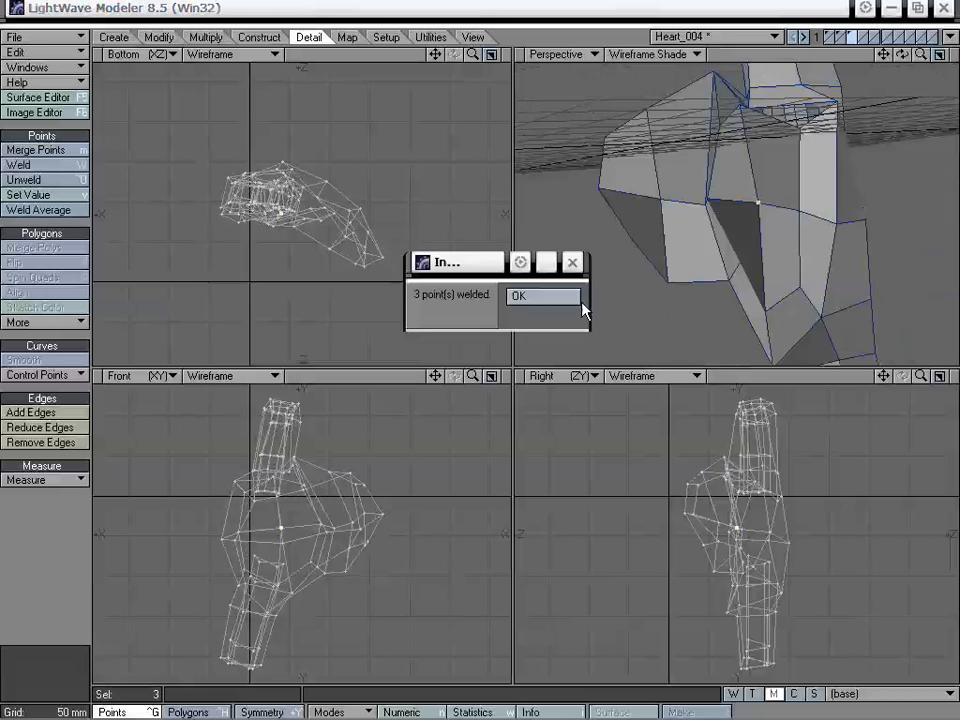
click(543, 294)
alt+drag(543, 293, 728, 185)
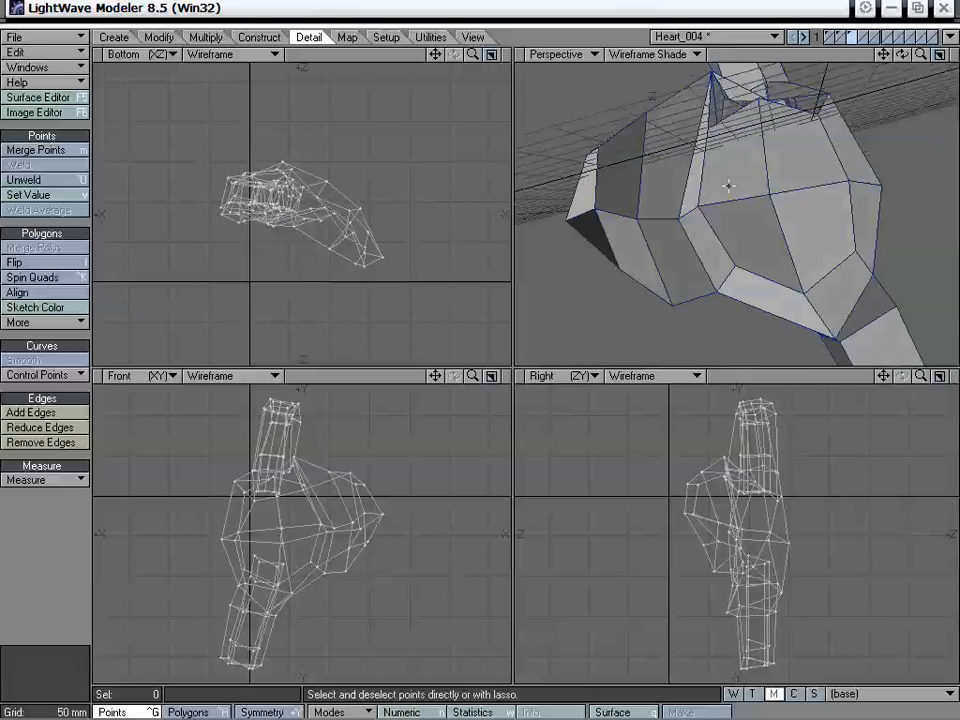
Weld the overlapping points farther along the seam, including those at the outer end of the side lobe.
click(650, 215)
mouse_move(653, 210)
alt+mouse_down()
mouse_move(666, 197)
mouse_move(658, 227)
mouse_move(638, 205)
alt+mouse_up()
key(ctrl+w)
click(543, 295)
click(585, 212)
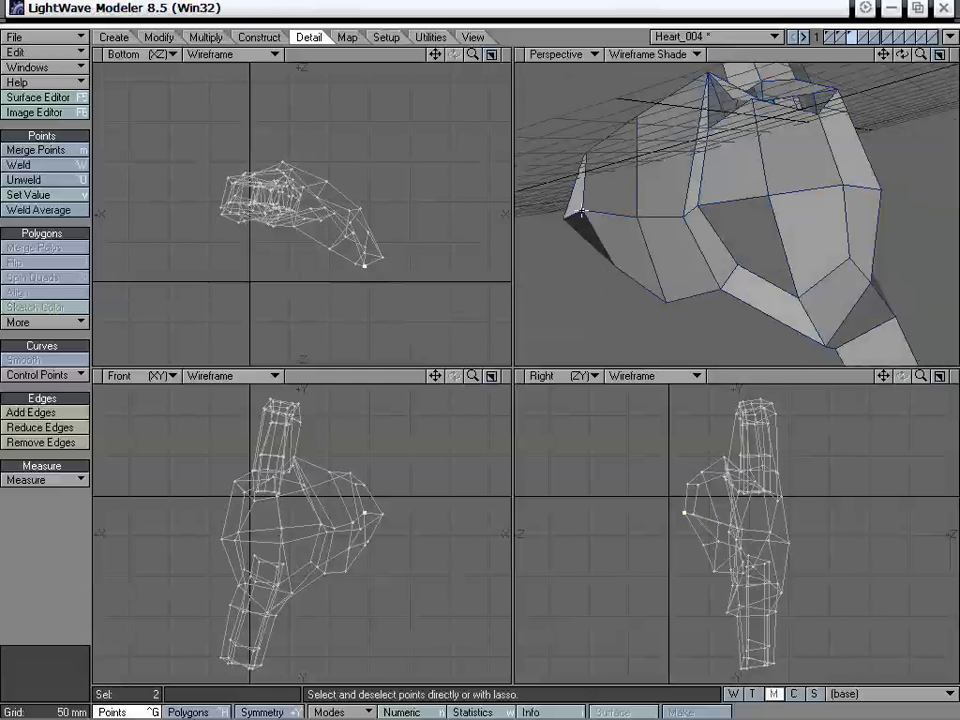
key(ctrl+w)
key(Return)
key(ctrl+w)
key(Return)
alt+drag(634, 259, 620, 73)
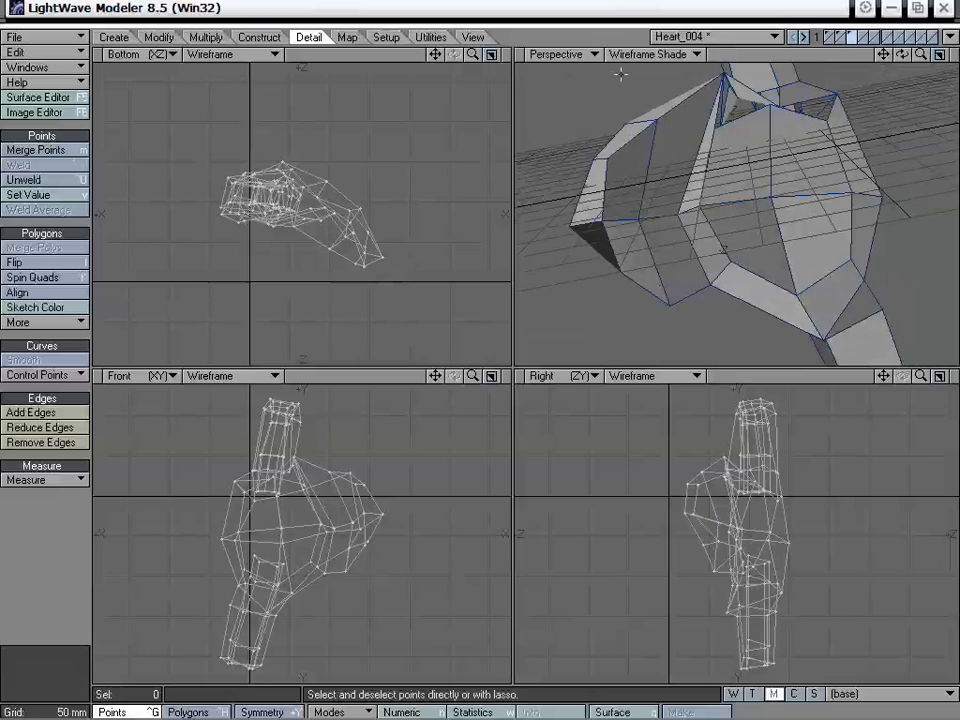
Show the UV Texture view in place of the Perspective view and enlarge the flattened map to fill it.
click(560, 54)
click(591, 66)
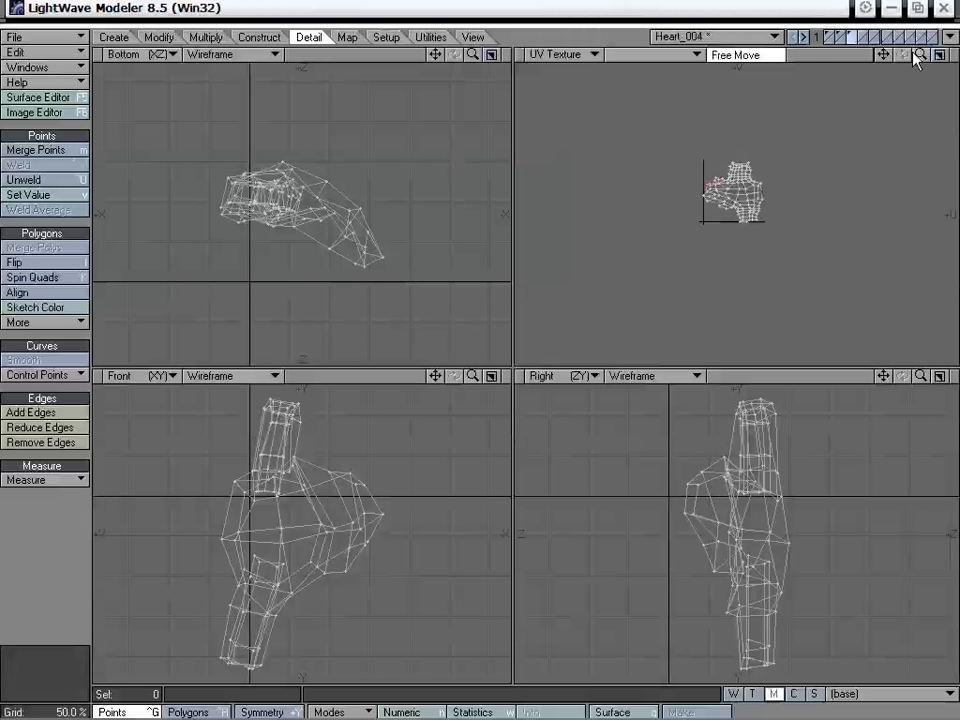
drag(920, 56, 957, 56)
drag(884, 56, 906, 147)
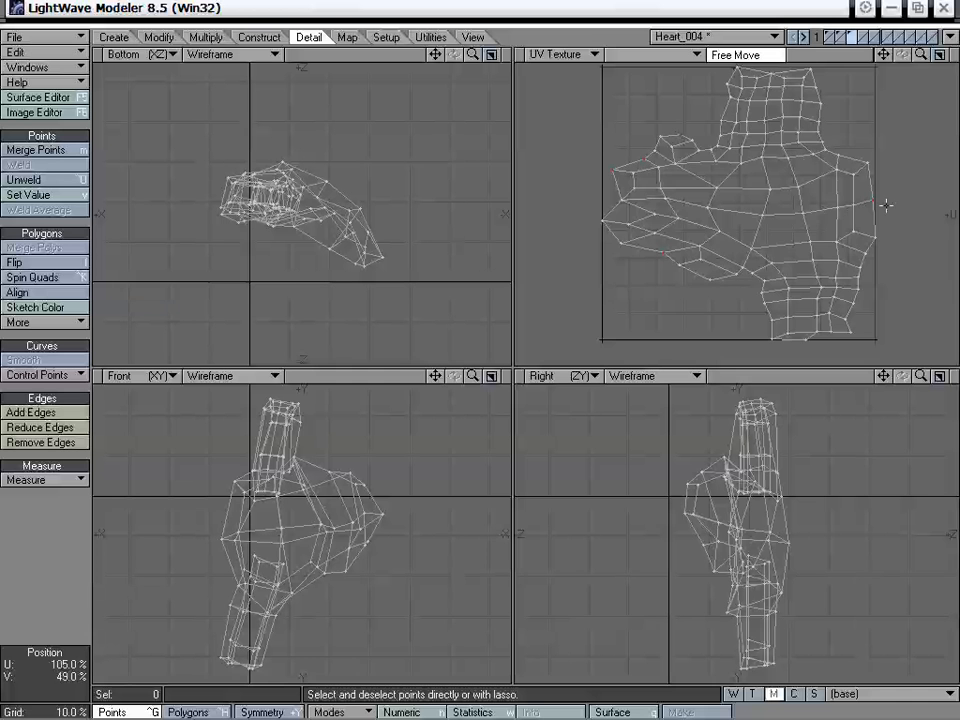
alt+drag(733, 202, 708, 214)
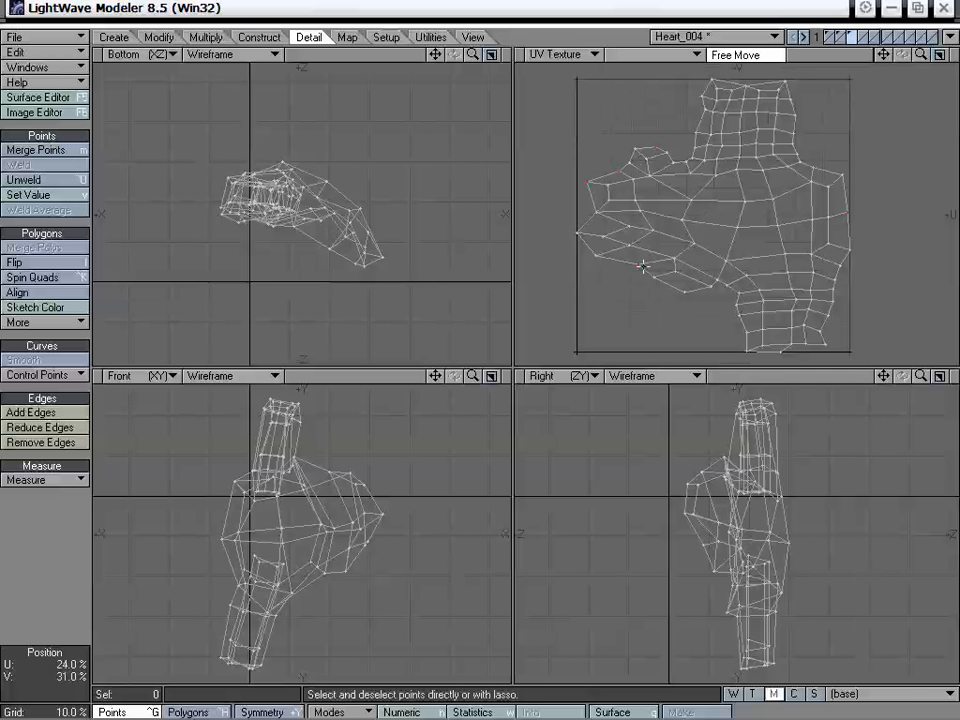
Select the red seam points on the UV map's outline in turn to check where they lie on the model.
key(ctrl+h)
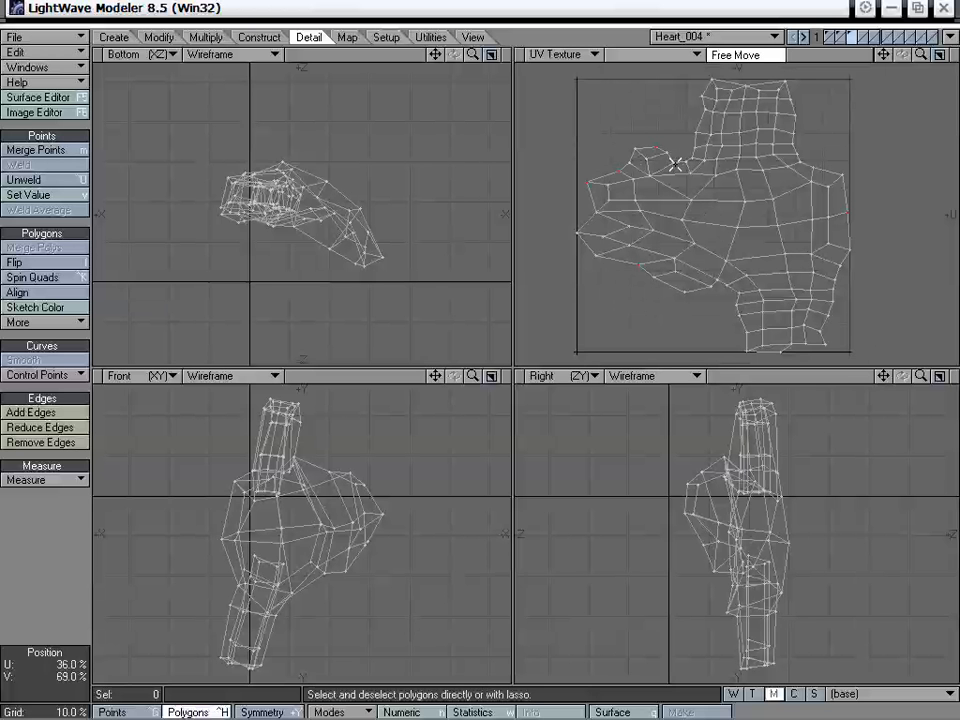
key(ctrl+g)
click(655, 148)
click(637, 266)
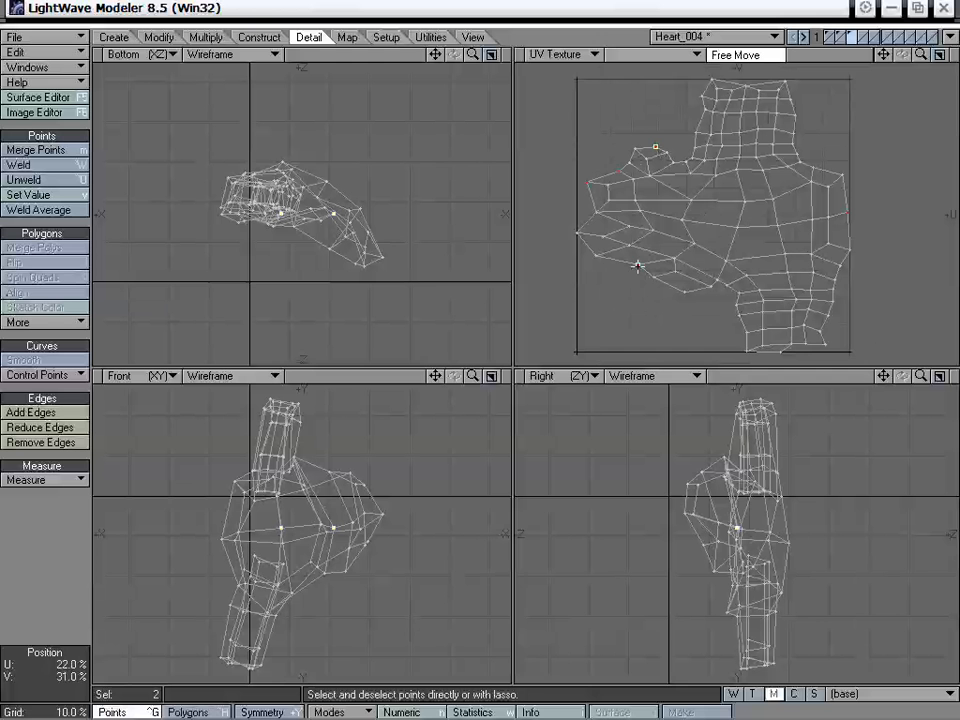
right_drag(678, 154, 674, 275)
click(653, 150)
shift+click(618, 170)
mouse_move(723, 107)
right_down()
mouse_move(577, 120)
mouse_move(664, 162)
right_up()
mouse_move(689, 101)
right_down()
mouse_move(608, 131)
mouse_move(634, 148)
right_up()
click(588, 181)
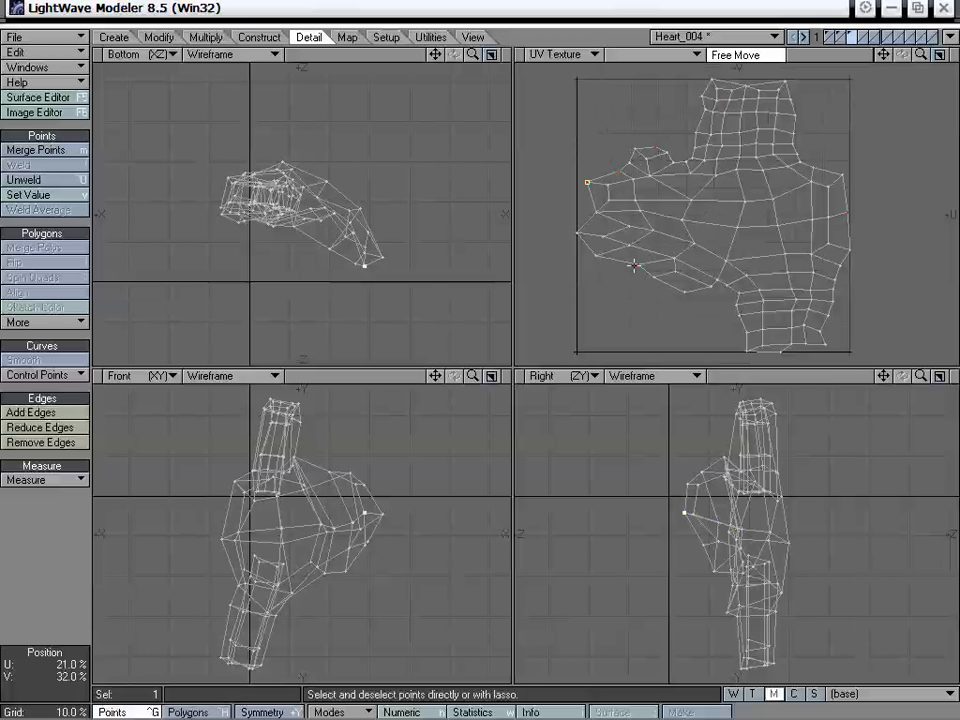
shift+click(638, 267)
mouse_move(512, 93)
right_down()
mouse_move(640, 122)
mouse_move(666, 204)
right_up()
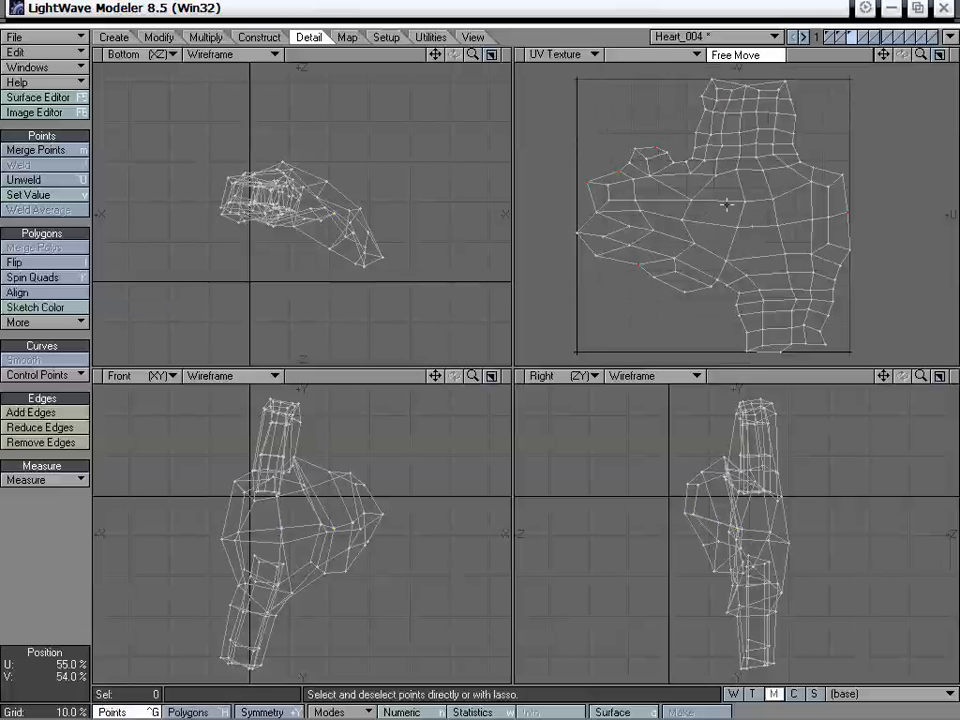
click(846, 213)
shift+click(638, 265)
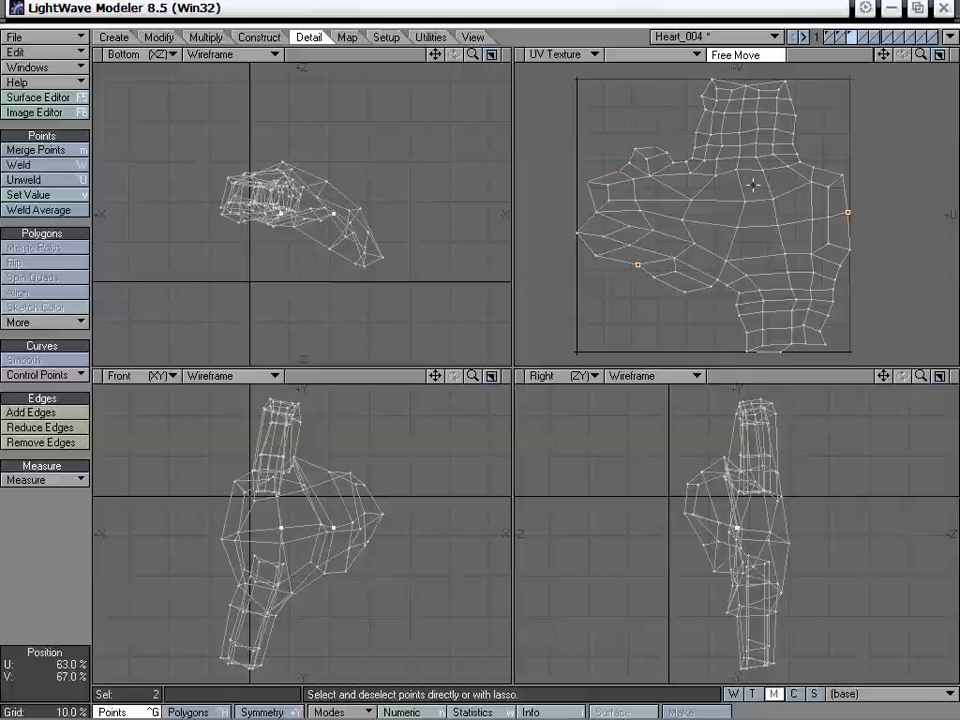
mouse_move(748, 175)
right_down()
mouse_move(848, 138)
mouse_move(853, 197)
right_up()
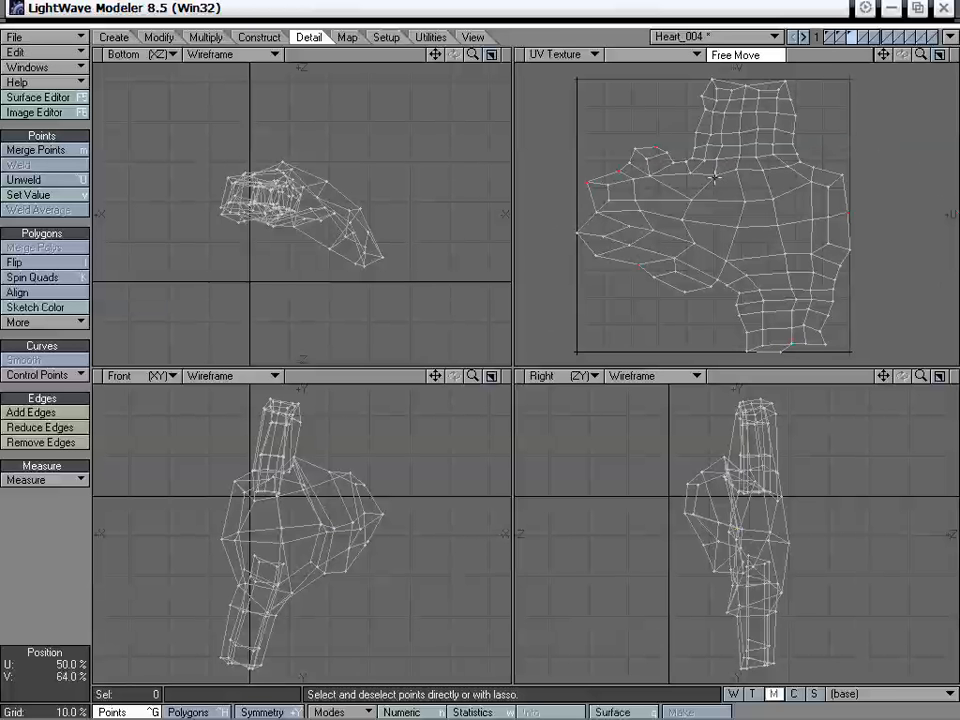
Return to the Perspective view, turn on subpatch smoothing, and frame the base of the upper tube.
click(540, 55)
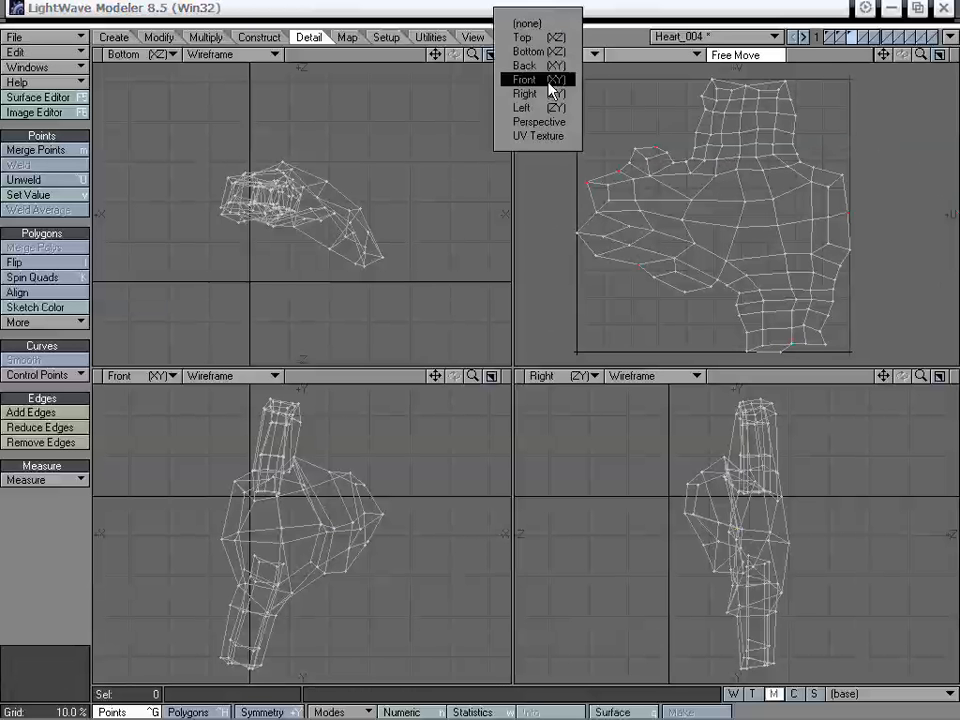
click(549, 124)
mouse_move(705, 218)
alt+mouse_down()
mouse_move(752, 219)
mouse_move(790, 195)
alt+mouse_up()
drag(921, 55, 955, 55)
key(Tab)
alt+drag(653, 229, 788, 218)
drag(883, 55, 886, 93)
drag(921, 55, 955, 55)
mouse_move(800, 222)
alt+mouse_down()
mouse_move(769, 210)
mouse_move(804, 236)
alt+mouse_up()
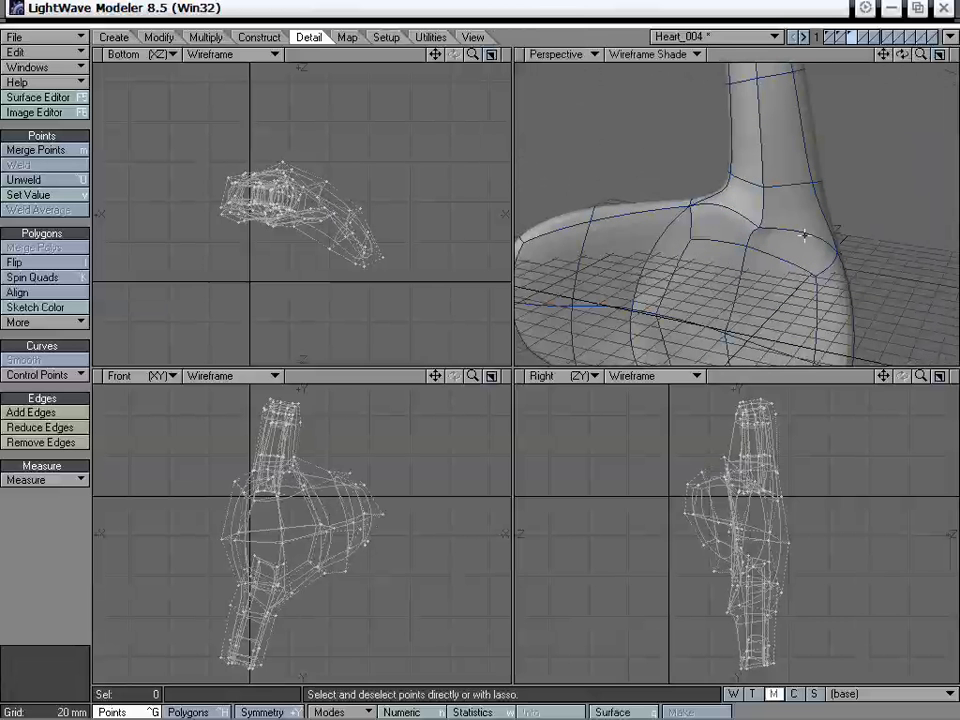
Weld the overlapping points where the upper tube joins the body.
key(ctrl+h)
key(ctrl+g)
click(760, 230)
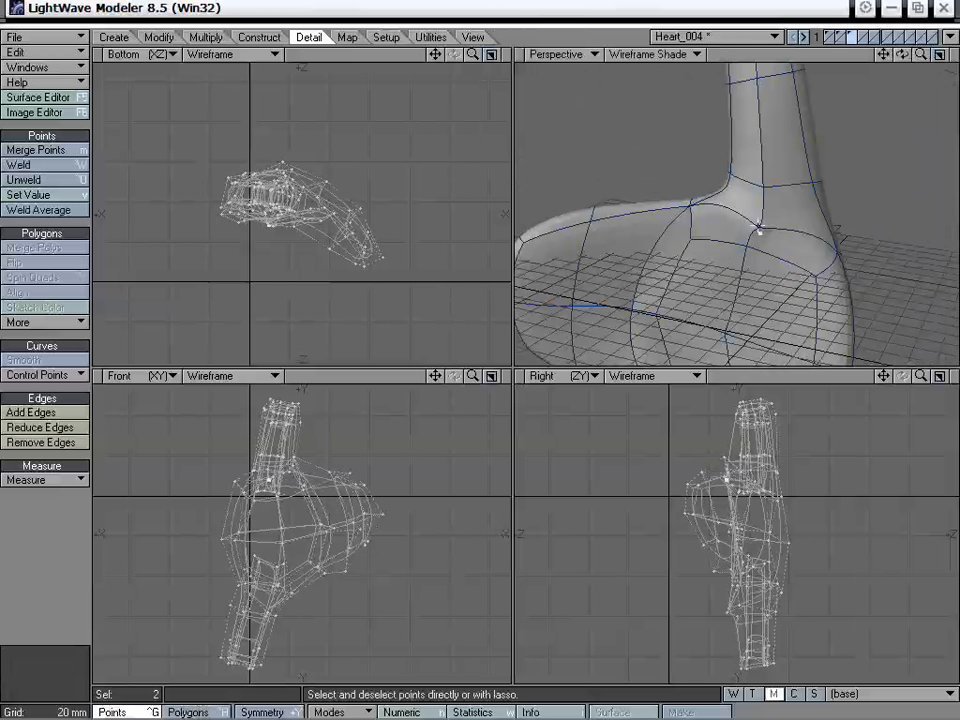
key(ctrl+w)
click(542, 296)
alt+drag(733, 240, 722, 287)
Weld the overlapping seam points across the middle of the heart body, below the upper tube.
drag(883, 55, 882, 5)
alt+drag(765, 215, 700, 210)
click(597, 297)
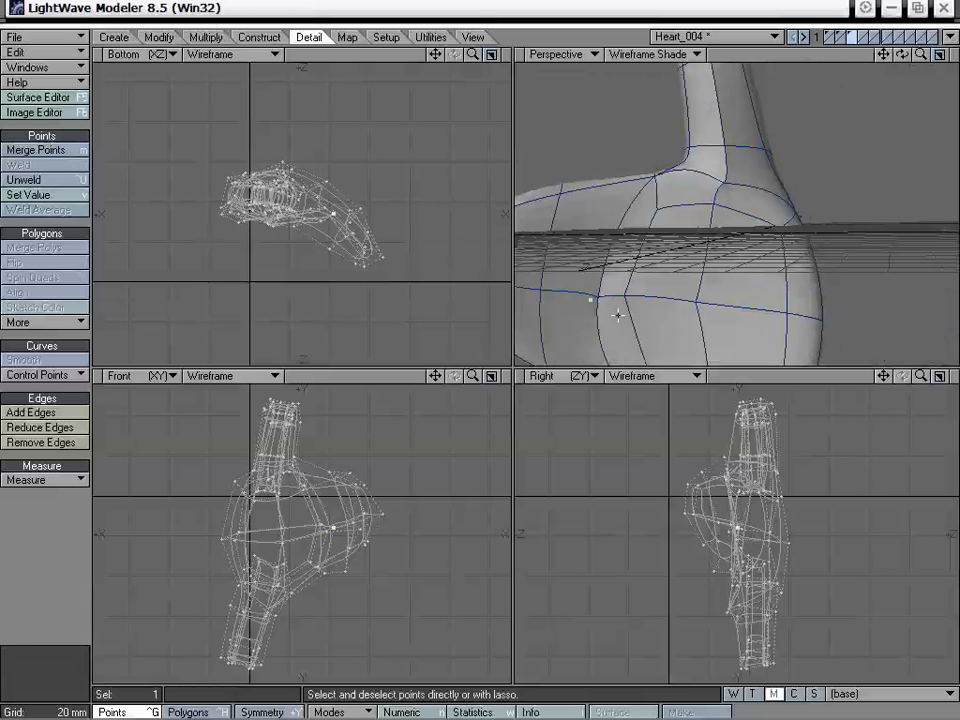
key(ctrl+w)
click(603, 300)
alt+drag(645, 345, 617, 332)
key(slash)
drag(594, 284, 617, 285)
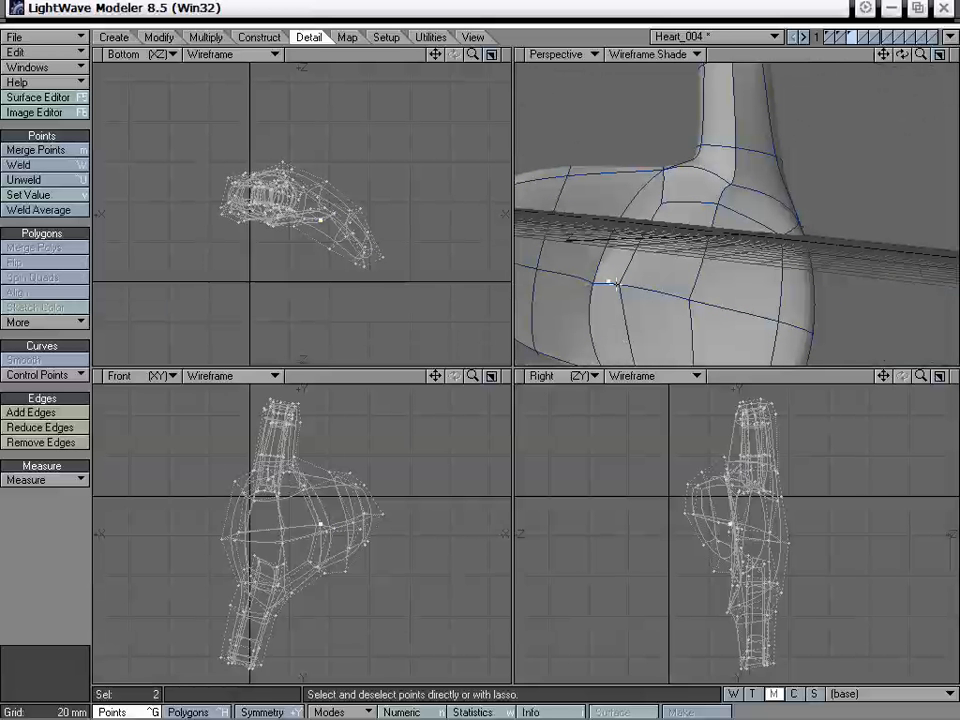
key(ctrl+w)
key(Return)
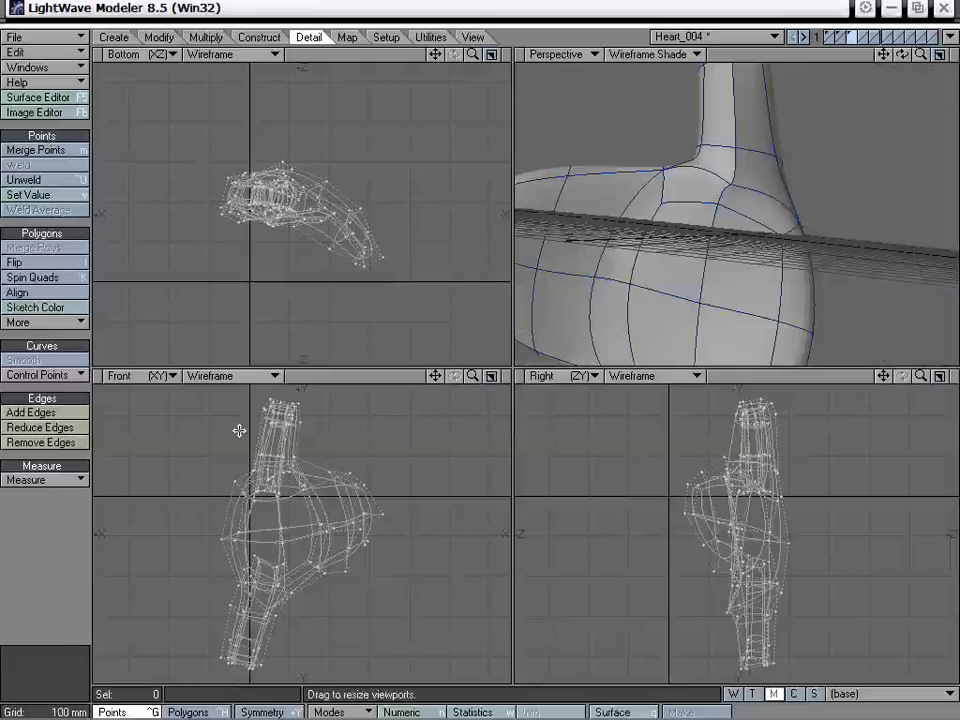
Weld the overlapping seam points down the outside of the lower tube, from its junction with the body to its end ring.
alt+drag(849, 121, 826, 160)
drag(884, 56, 886, 57)
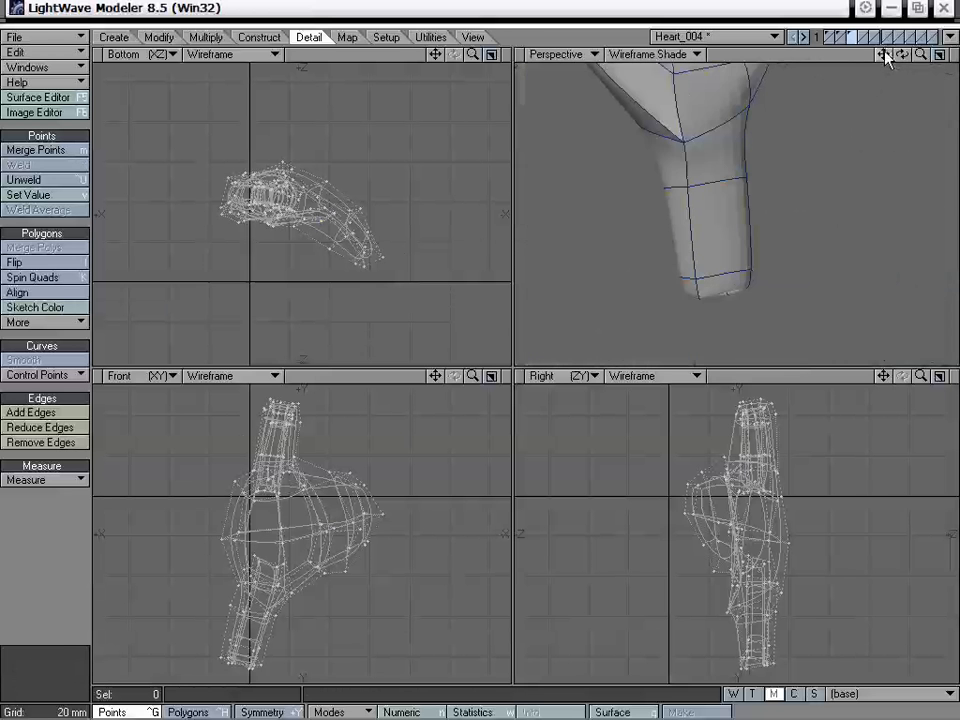
click(676, 140)
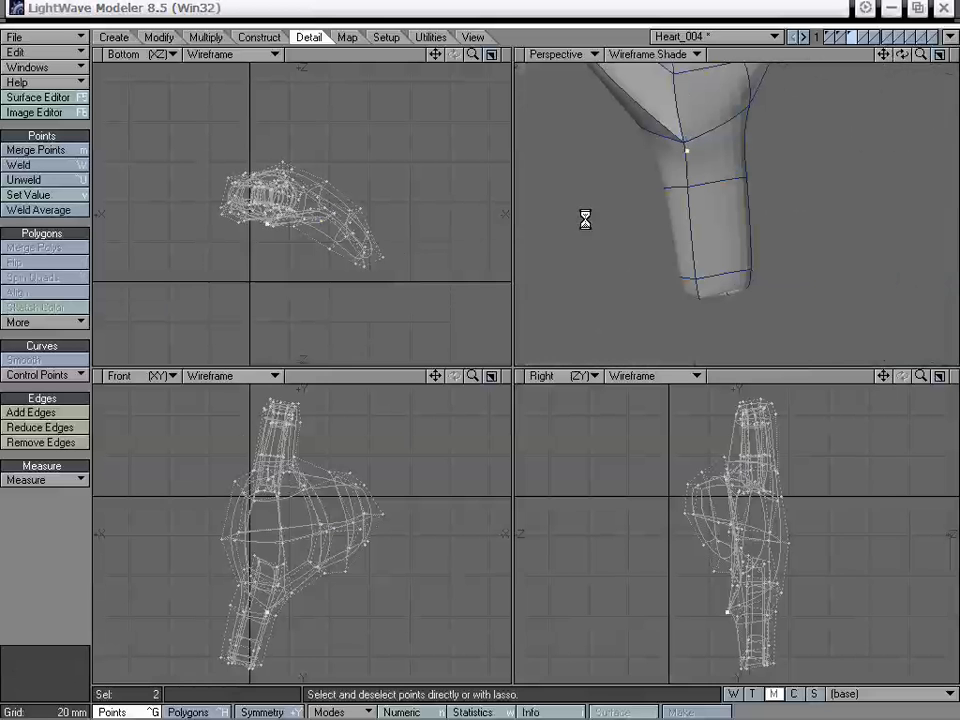
key(ctrl+w)
click(534, 311)
click(689, 187)
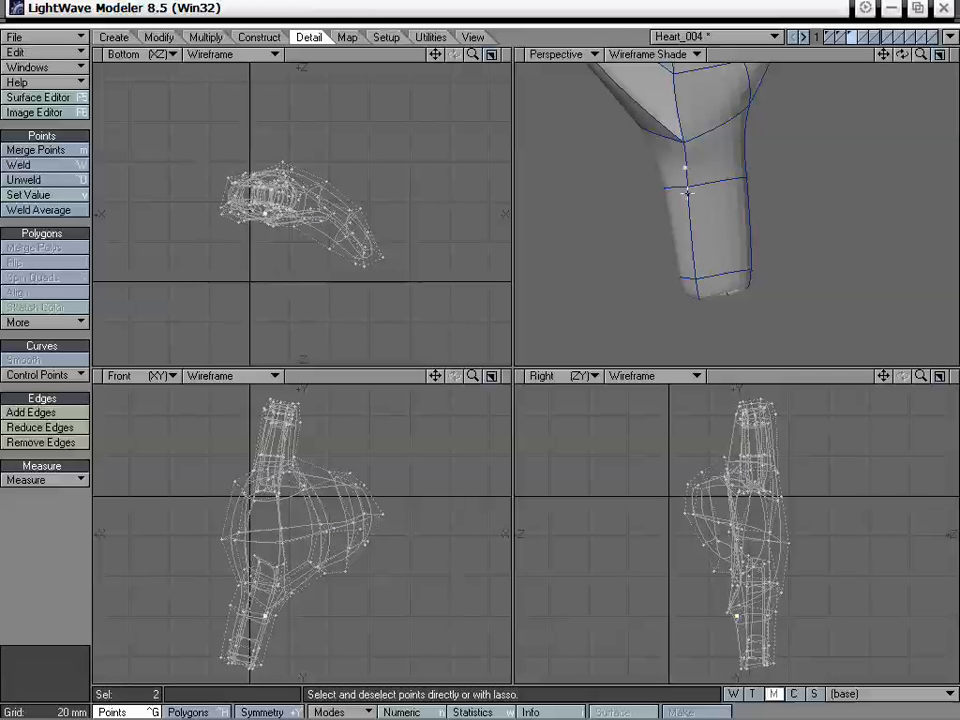
key(ctrl+w)
click(538, 297)
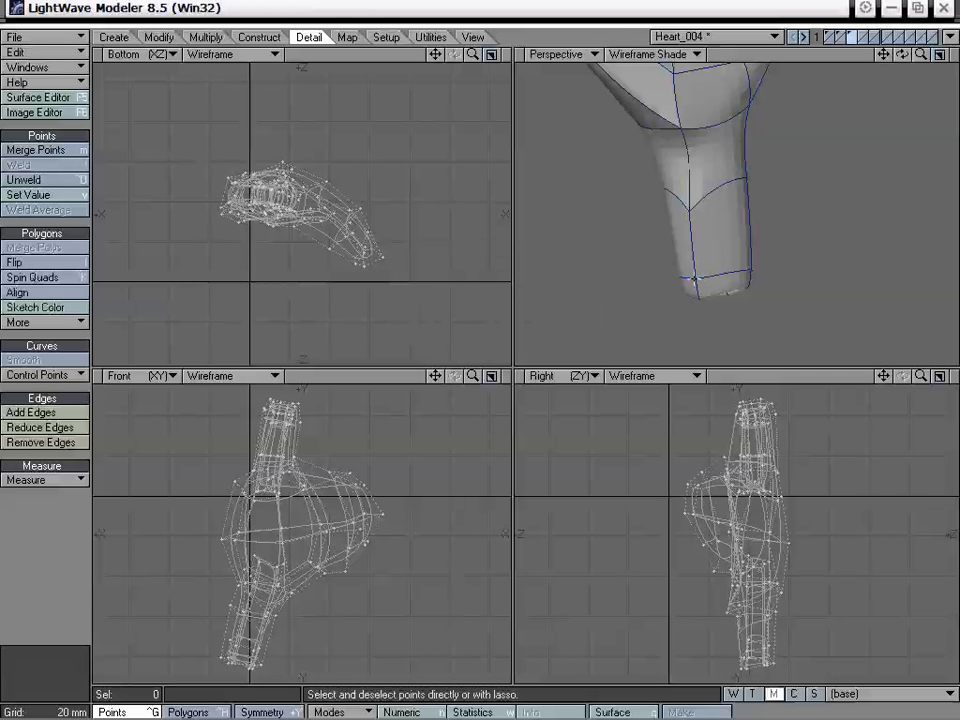
click(695, 283)
key(ctrl+w)
click(564, 297)
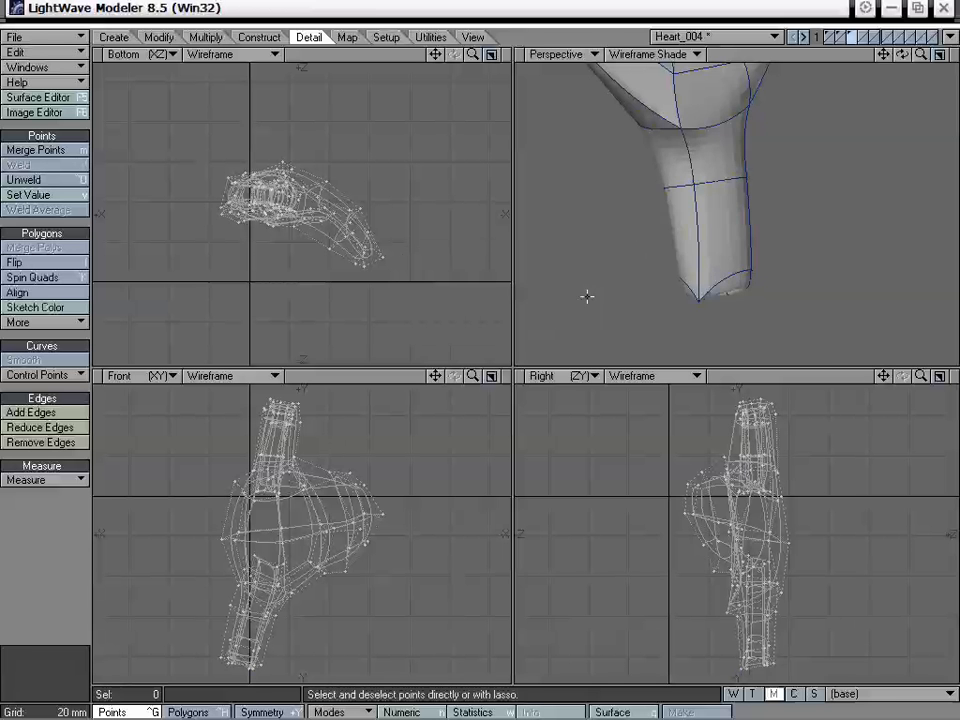
Weld the two overlapping points on the rim of the lower tube's open end.
mouse_move(760, 243)
alt+mouse_down()
mouse_move(737, 270)
mouse_move(758, 254)
mouse_move(754, 262)
mouse_move(756, 244)
alt+mouse_up()
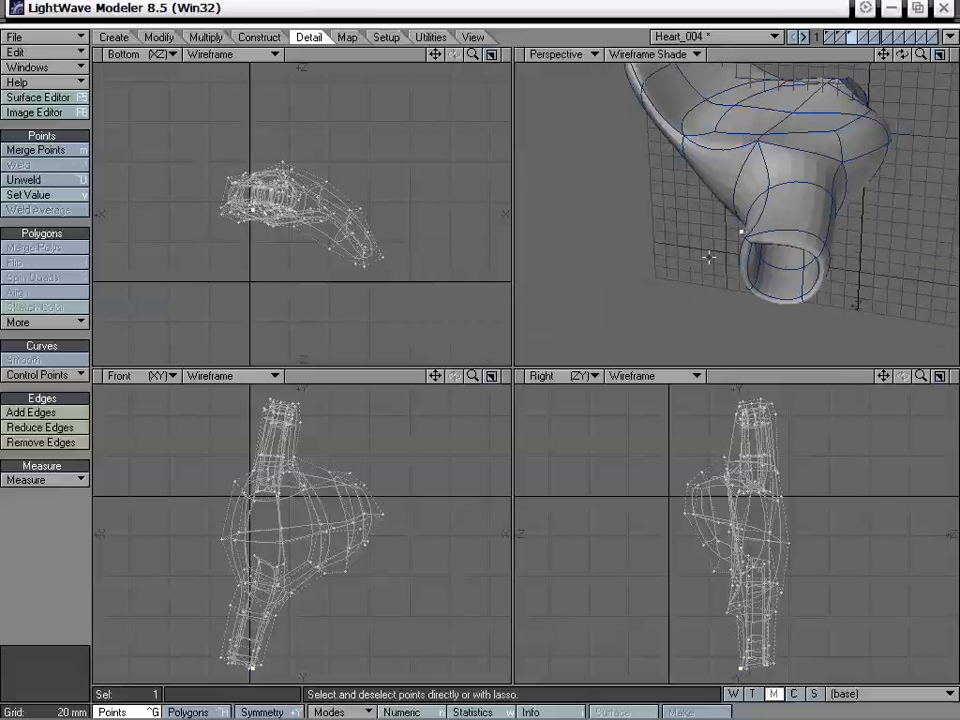
mouse_move(675, 278)
alt+mouse_down()
mouse_move(760, 240)
mouse_move(846, 186)
mouse_move(868, 159)
mouse_move(800, 229)
mouse_move(750, 306)
mouse_move(741, 272)
mouse_move(711, 236)
mouse_move(718, 251)
alt+mouse_up()
click(58, 581)
alt+drag(640, 190, 779, 222)
click(766, 235)
key(ctrl+w)
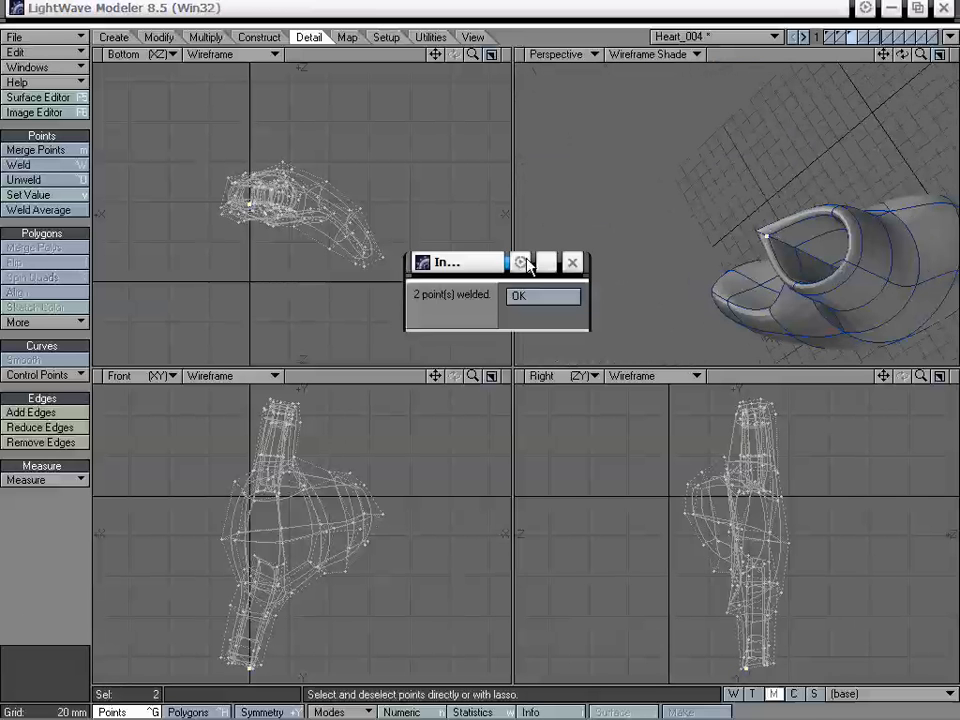
click(527, 297)
Weld the remaining overlapping seam points along the inner wall of the lower tube.
alt+drag(560, 255, 618, 193)
key(ctrl+w)
click(553, 296)
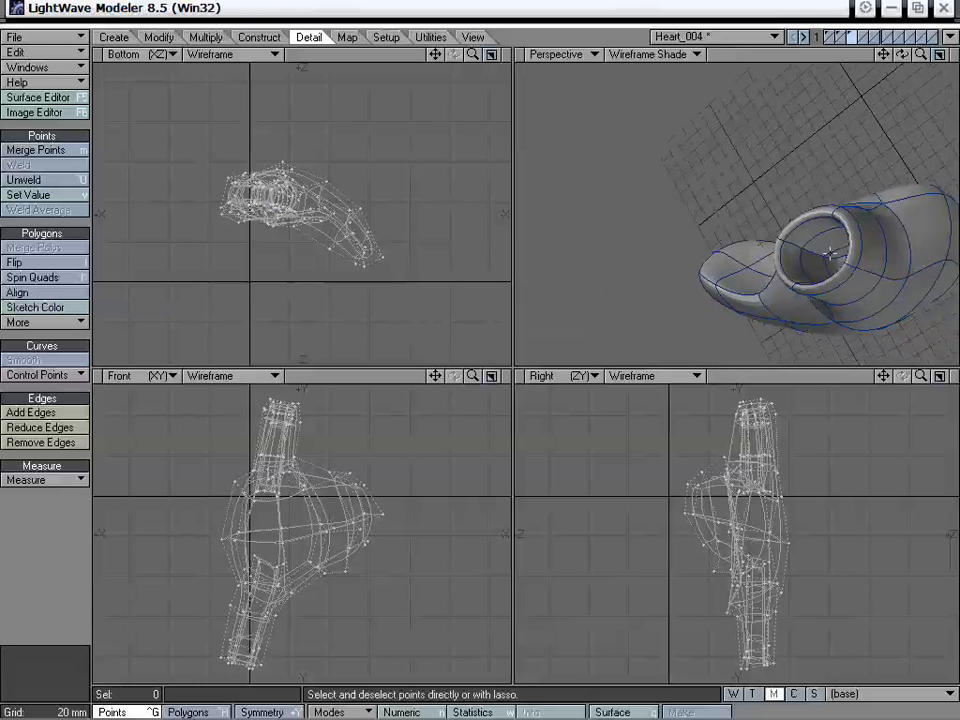
key(ctrl+w)
click(615, 300)
alt+drag(608, 287, 793, 261)
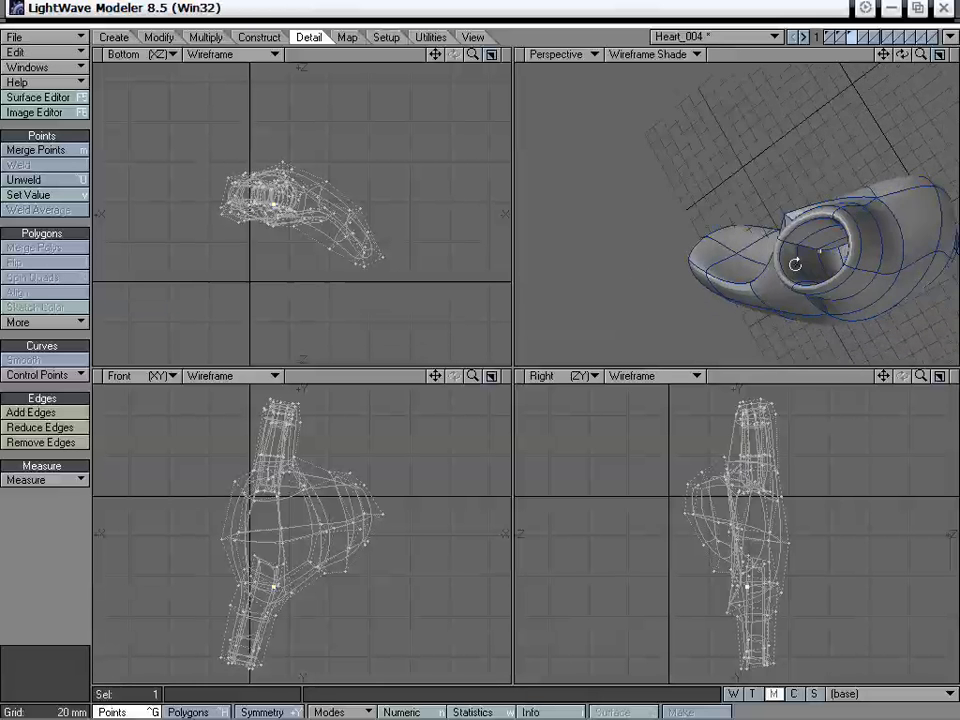
click(62, 520)
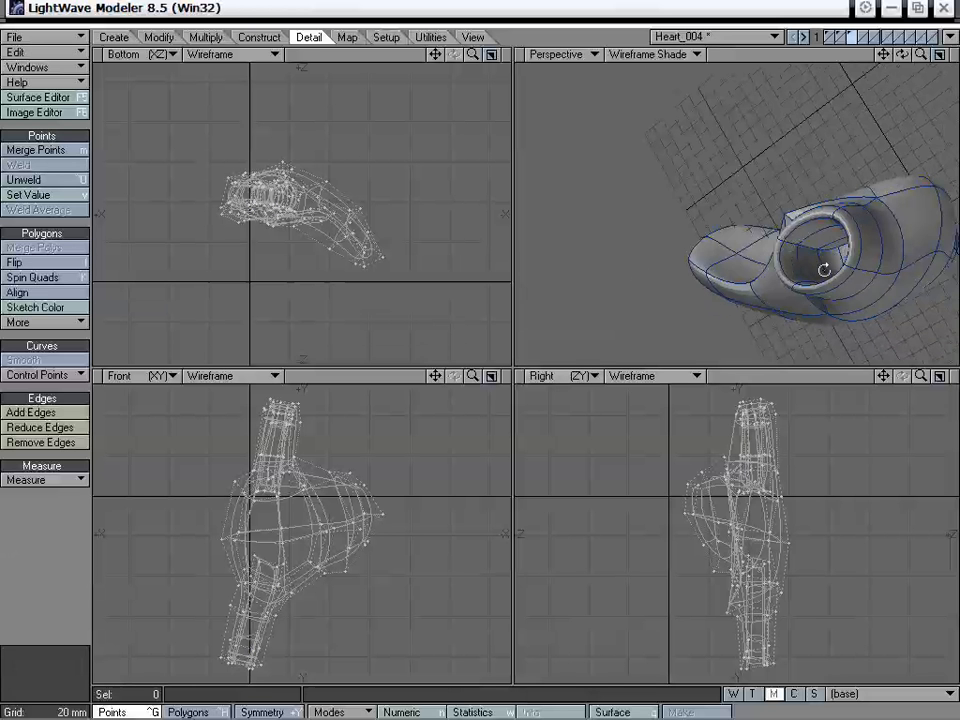
mouse_move(824, 270)
alt+mouse_down()
mouse_move(808, 264)
mouse_move(825, 230)
mouse_move(834, 254)
mouse_move(816, 261)
mouse_move(838, 266)
alt+mouse_up()
click(817, 256)
key(ctrl+w)
click(557, 315)
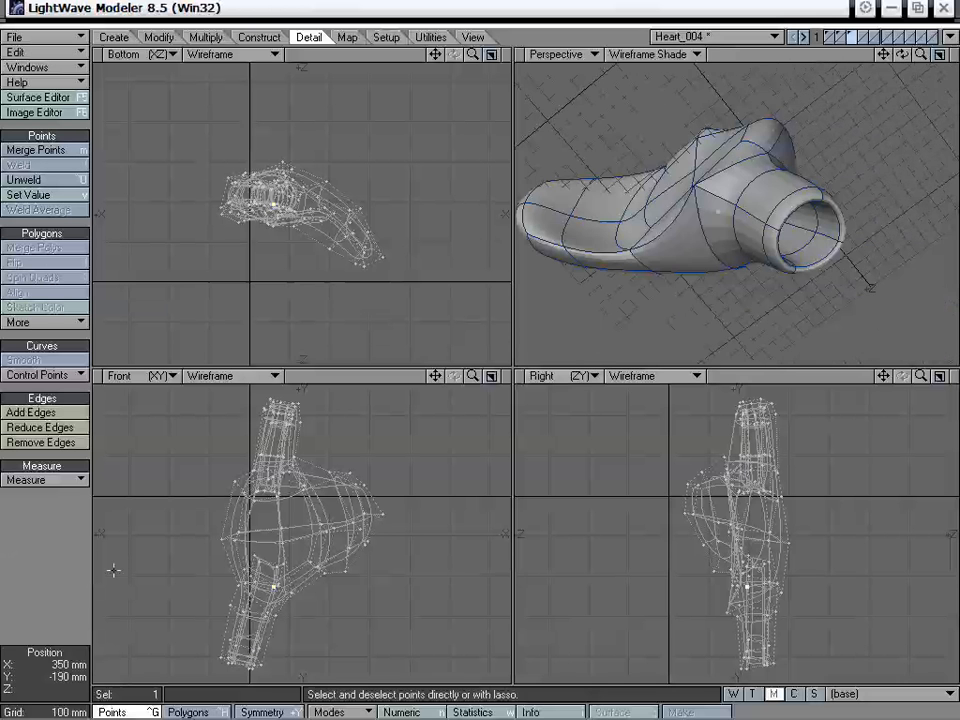
click(60, 565)
Examine the point where the lower tube meets the body for a leftover split.
alt+drag(732, 238, 757, 243)
click(601, 169)
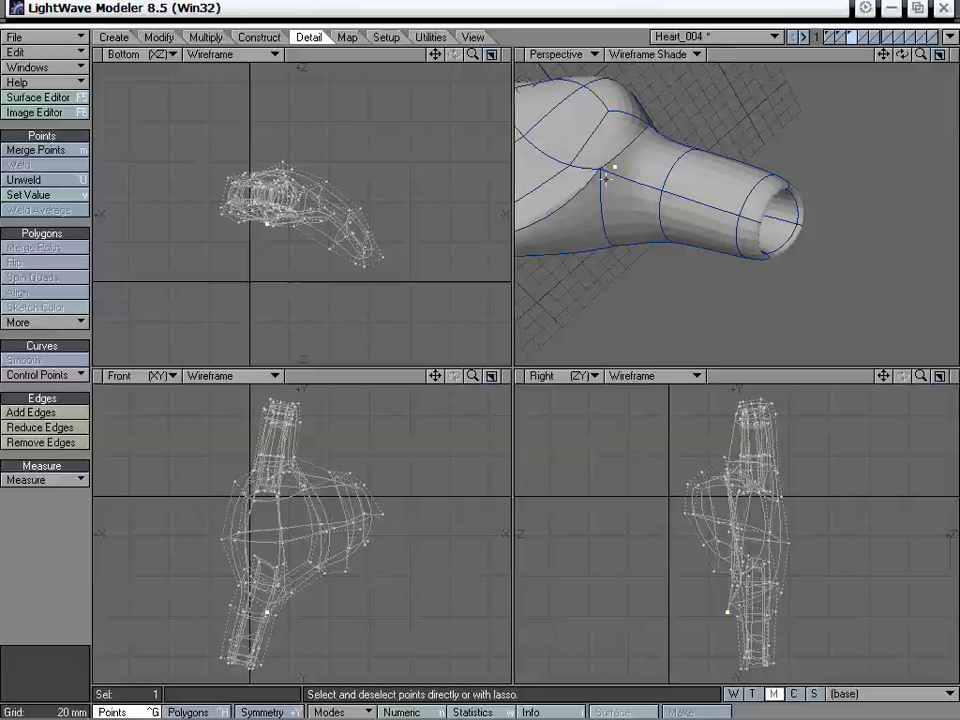
mouse_move(708, 144)
alt+mouse_down()
mouse_move(724, 139)
mouse_move(722, 129)
alt+mouse_up()
drag(883, 54, 957, 268)
mouse_move(604, 276)
alt+mouse_down()
mouse_move(773, 229)
mouse_move(804, 240)
mouse_move(765, 240)
mouse_move(797, 167)
mouse_move(814, 189)
mouse_move(755, 204)
mouse_move(764, 181)
alt+mouse_up()
right_drag(744, 261, 767, 234)
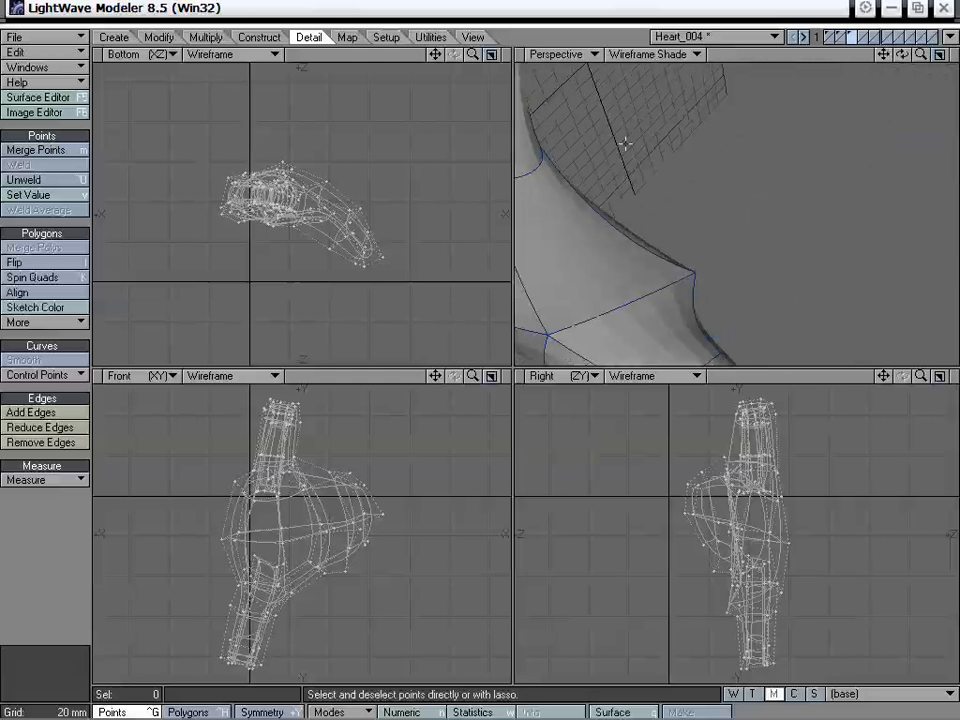
Turn on Show Cages for the Perspective viewport in the display options.
key(d)
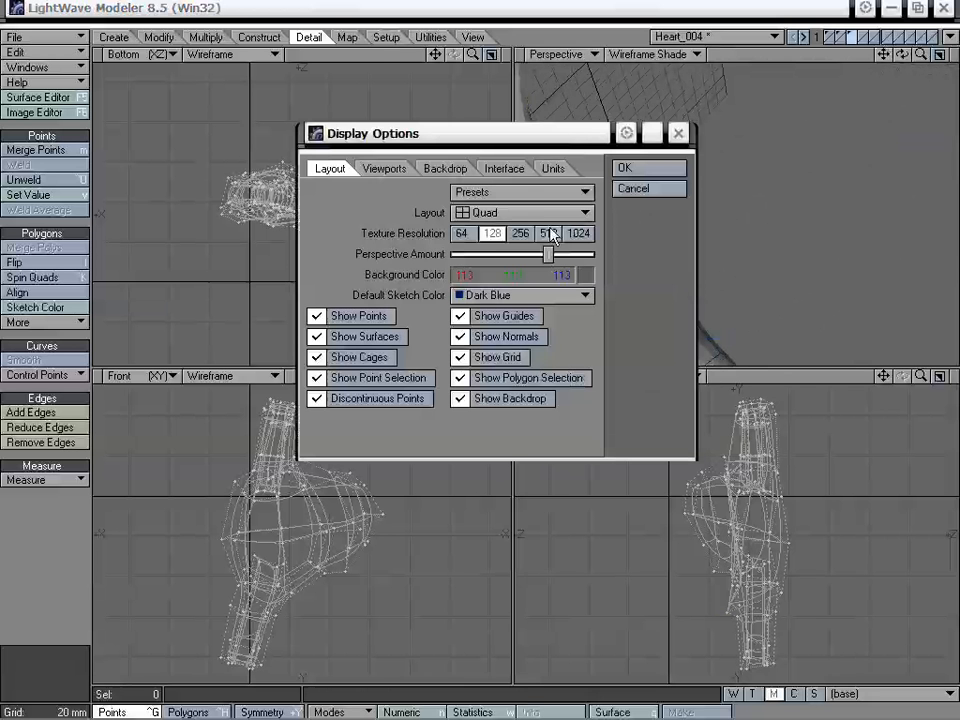
click(399, 170)
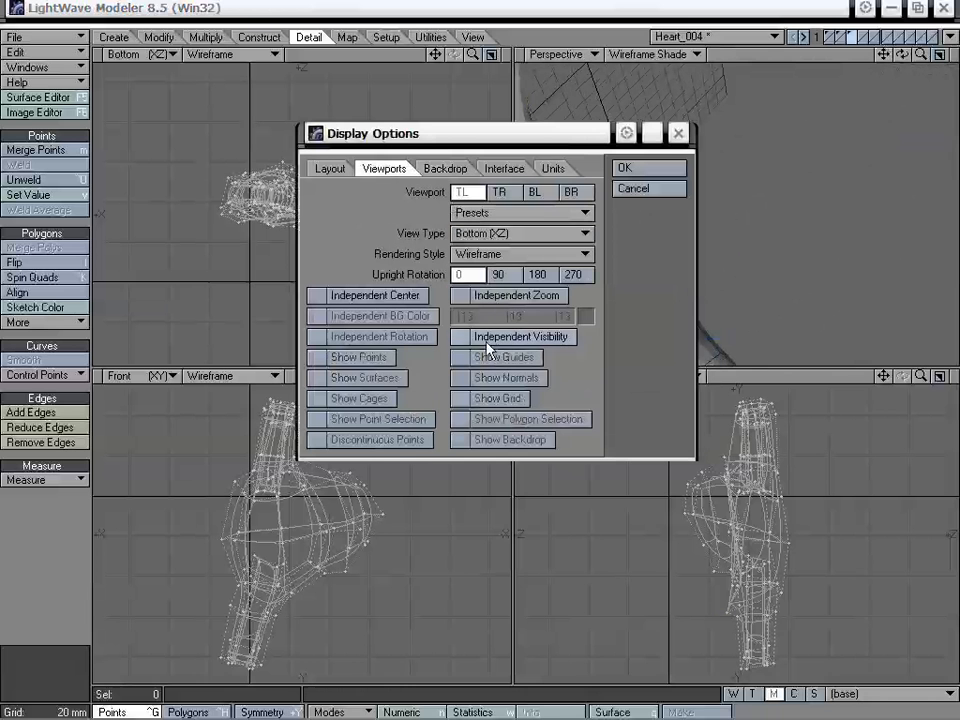
click(500, 192)
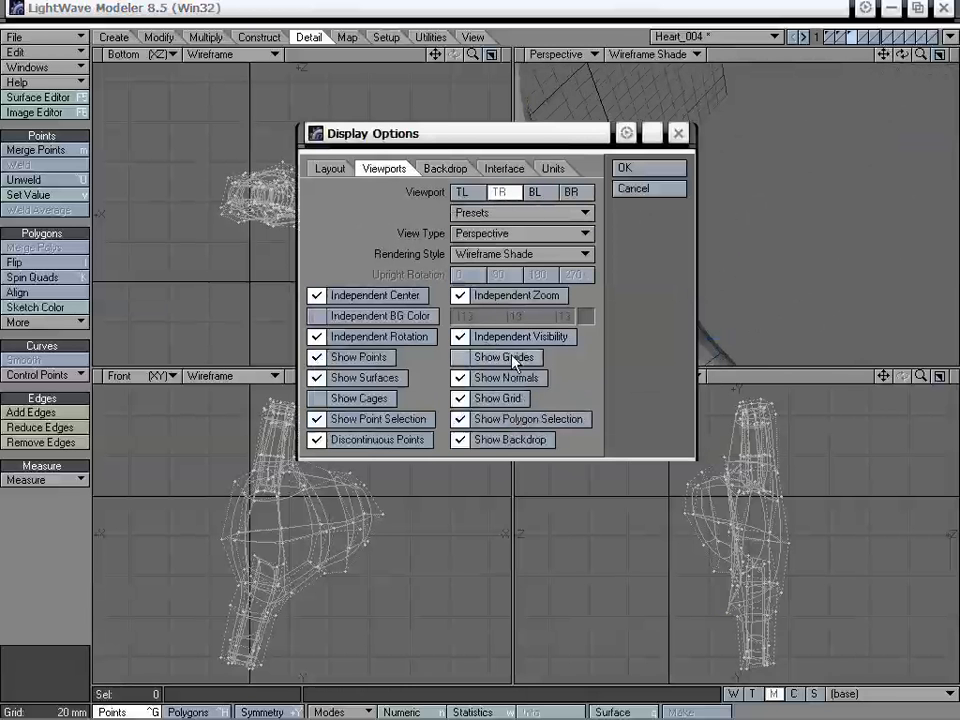
click(358, 398)
click(633, 168)
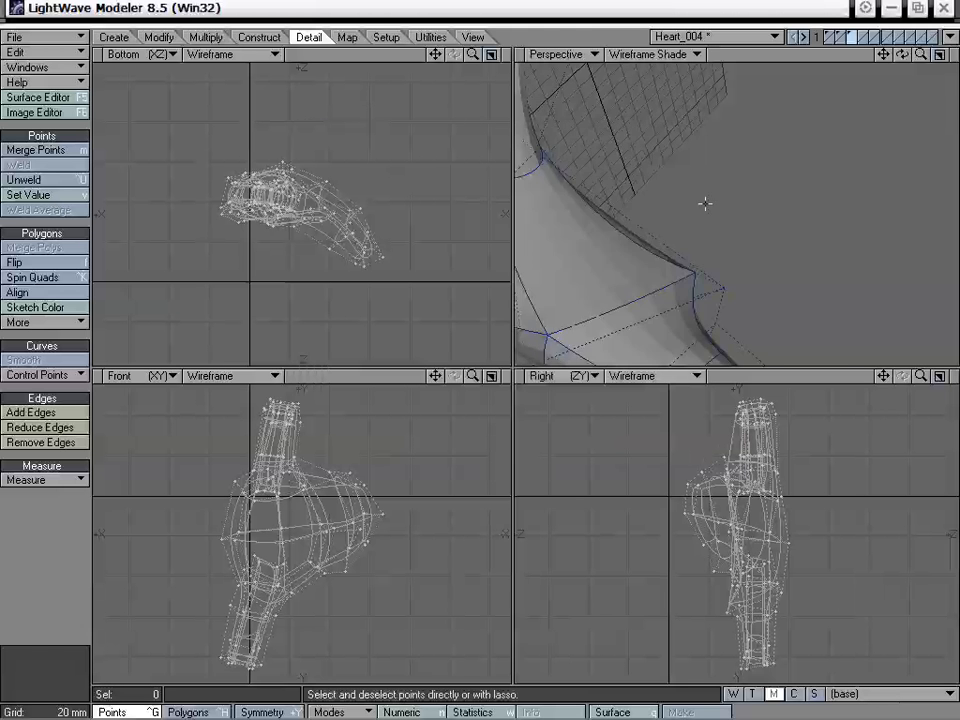
Select the cage point at the lower tube's junction with the body to check that it is a single point.
alt+drag(705, 204, 748, 199)
key(ctrl+h)
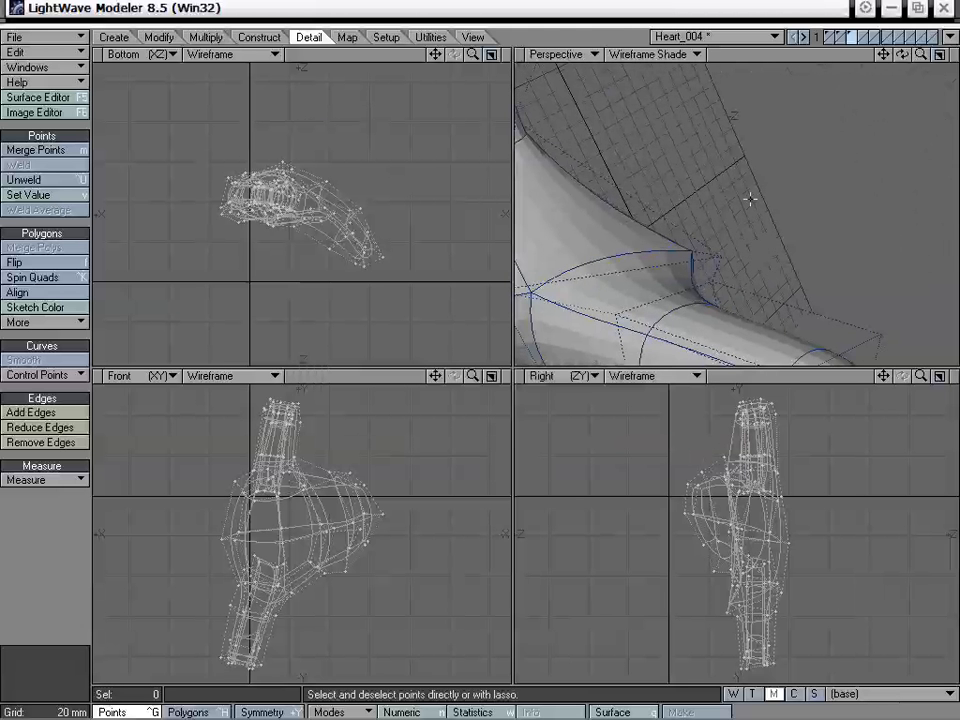
key(ctrl+g)
right_drag(719, 234, 732, 255)
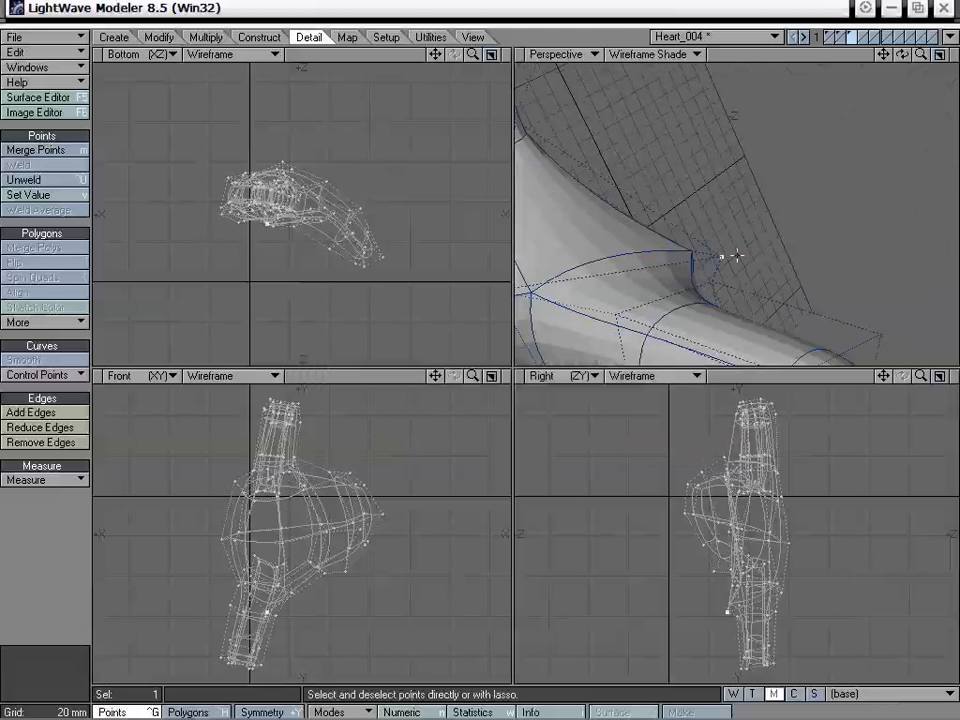
alt+drag(733, 231, 652, 331)
click(428, 334)
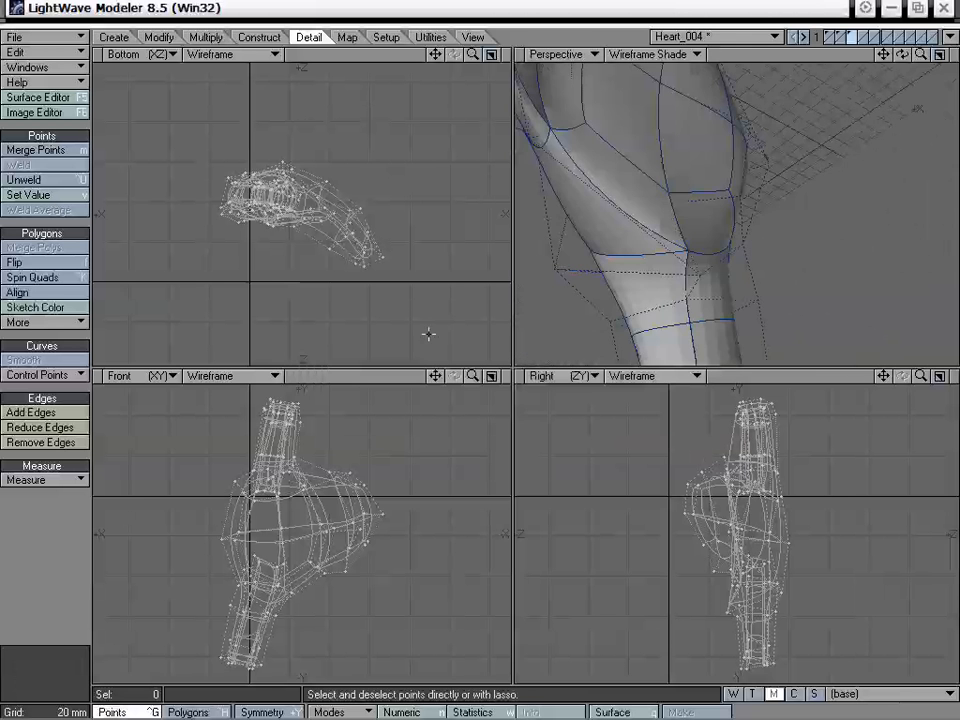
Weld the two overlapping points at the rim of the upper tube's open end.
drag(921, 56, 731, 229)
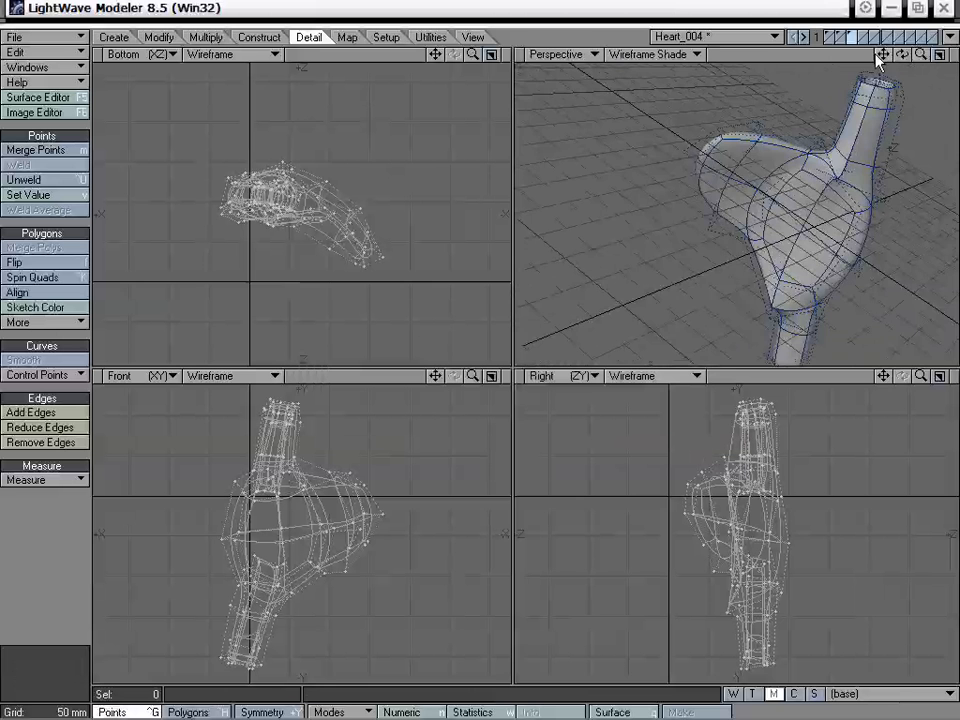
drag(881, 57, 768, 117)
drag(920, 56, 955, 66)
alt+drag(735, 240, 663, 320)
click(704, 309)
click(60, 551)
alt+drag(677, 277, 793, 289)
click(770, 262)
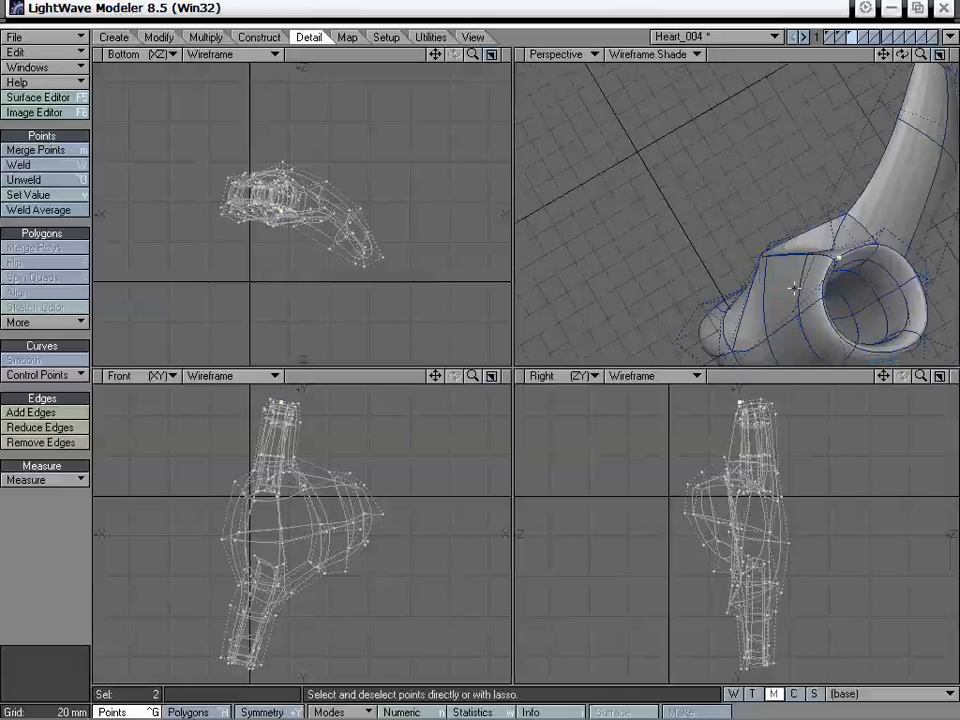
key(ctrl+w)
click(532, 298)
Weld the next pair of overlapping seam points just below the upper tube's rim.
alt+drag(714, 293, 836, 252)
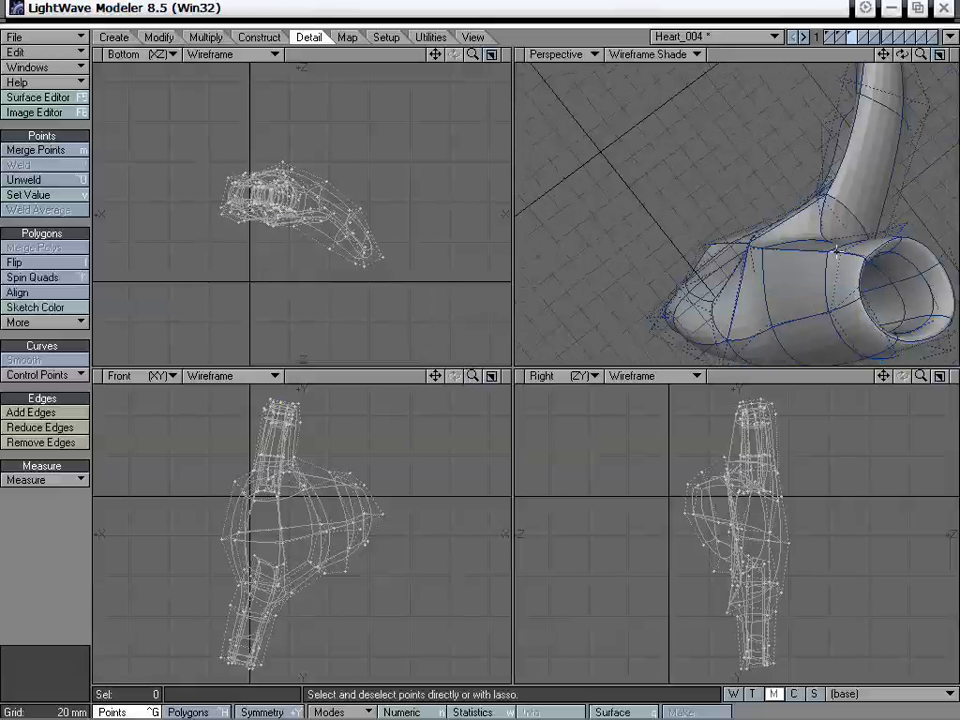
click(836, 252)
key(ctrl+w)
click(540, 296)
alt+drag(574, 220, 826, 303)
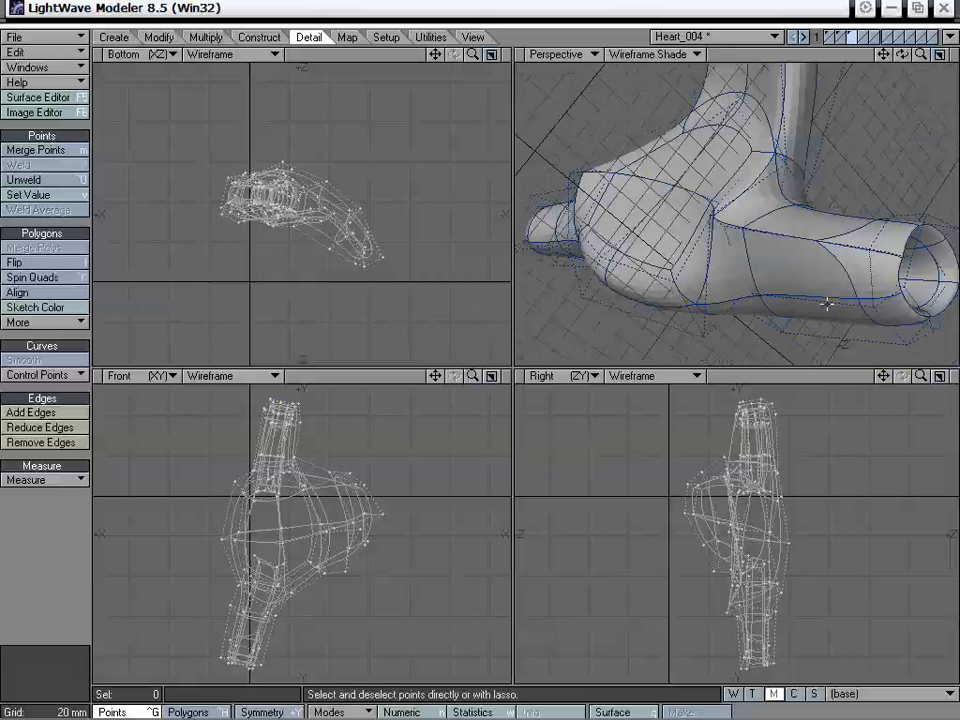
click(815, 238)
click(48, 556)
Weld the remaining pairs of overlapping seam points near the base of the upper tube.
alt+drag(692, 282, 766, 256)
click(725, 249)
click(698, 253)
key(ctrl+w)
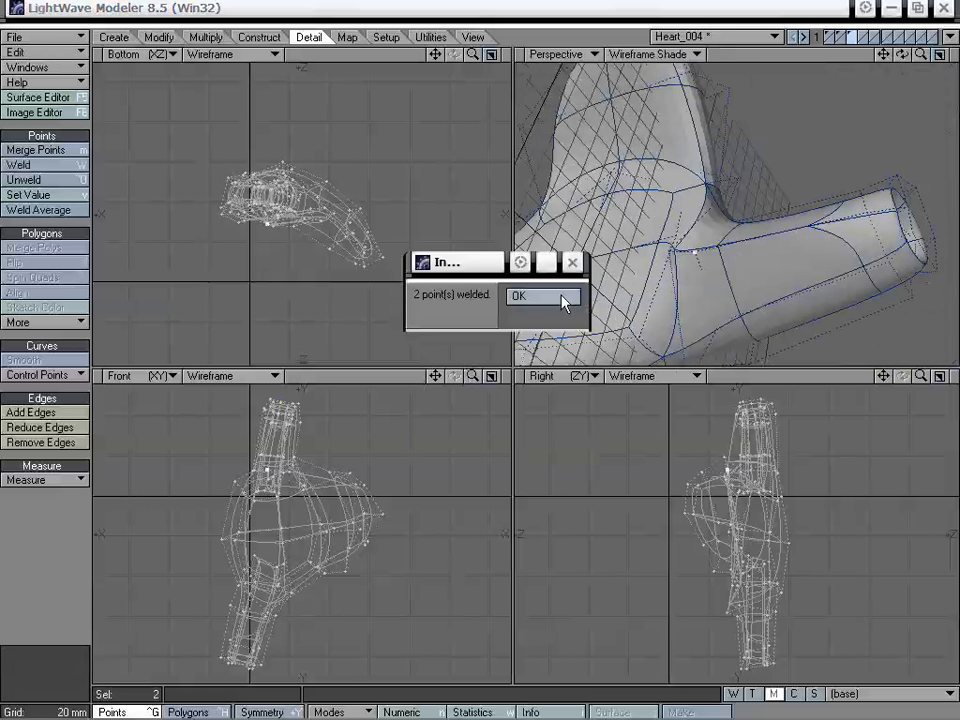
click(562, 296)
alt+drag(663, 258, 598, 271)
click(648, 277)
key(ctrl+w)
click(572, 296)
click(680, 299)
Fit the whole heart mesh in the Perspective view and inspect the welded surface from several sides.
key(KP_0)
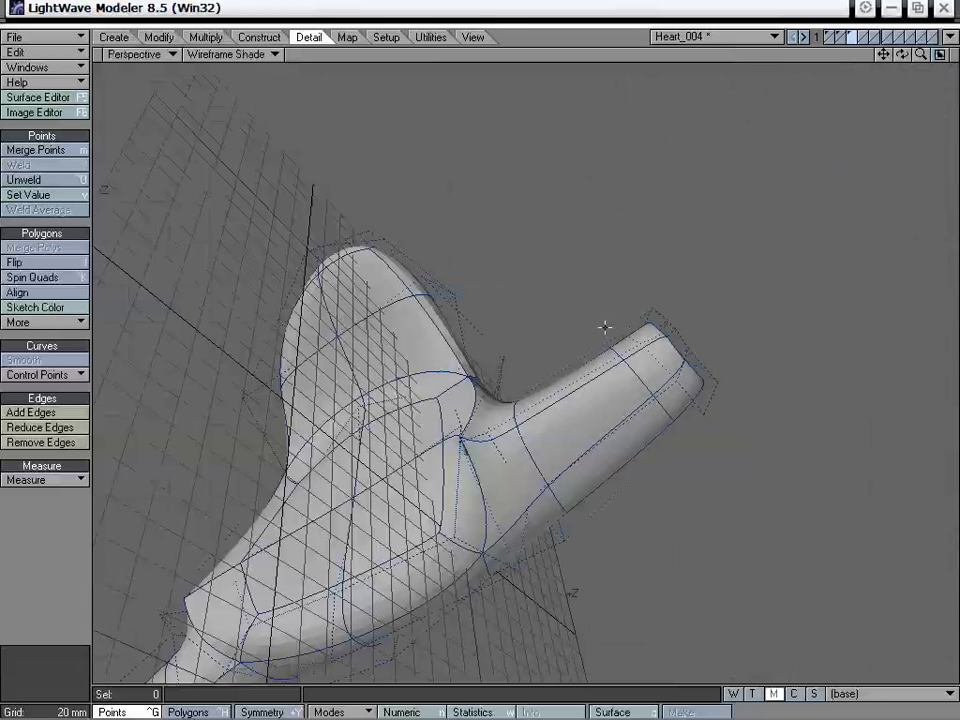
key(KP_0)
key(a)
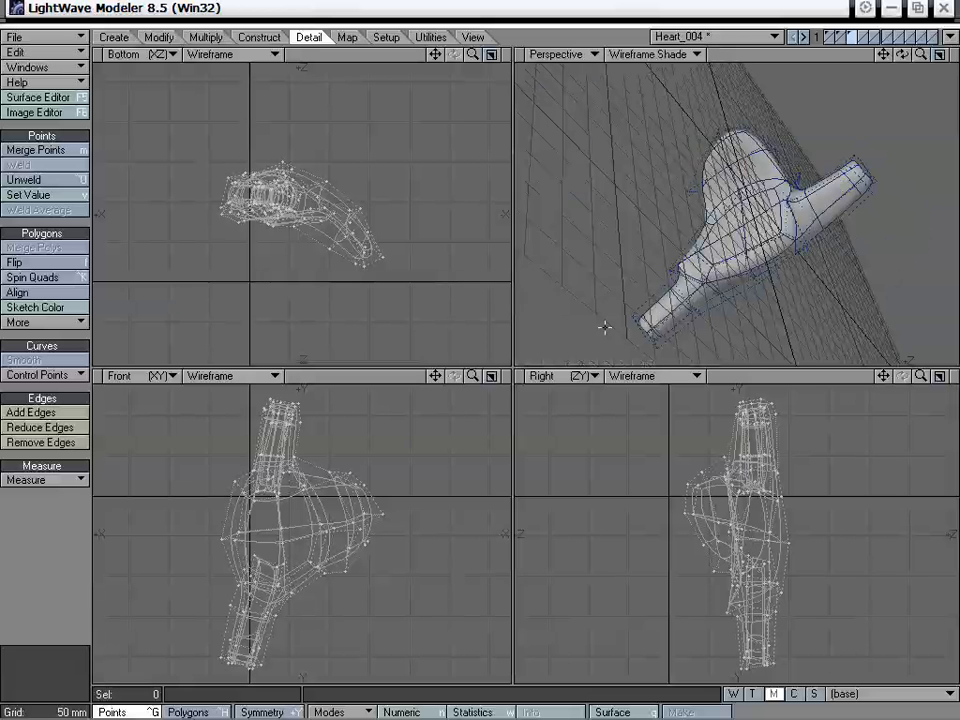
alt+drag(752, 238, 616, 214)
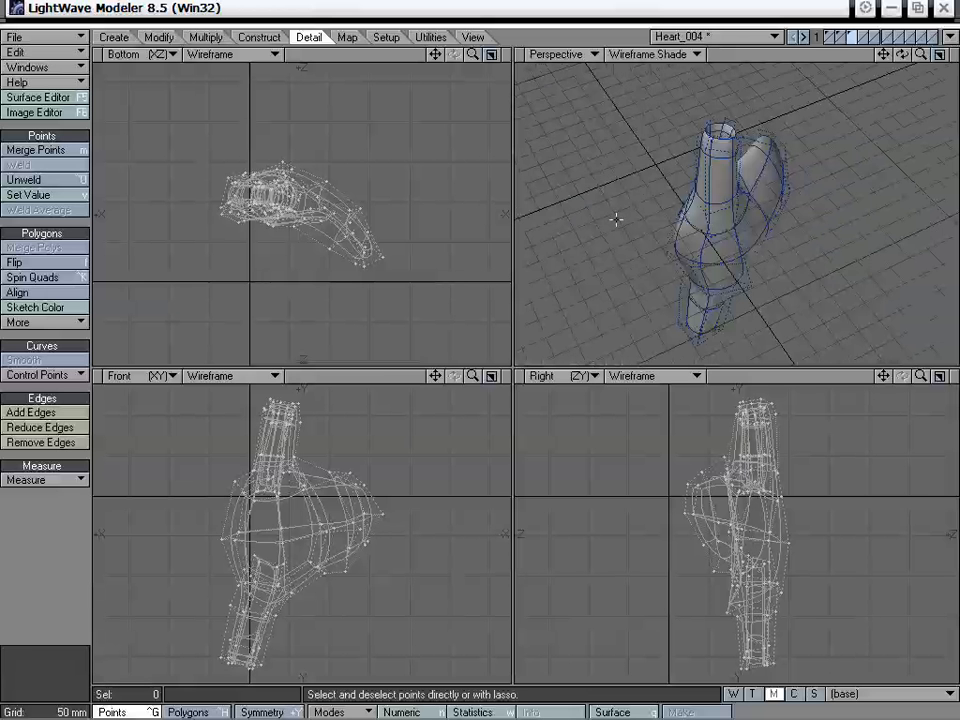
alt+drag(730, 257, 621, 62)
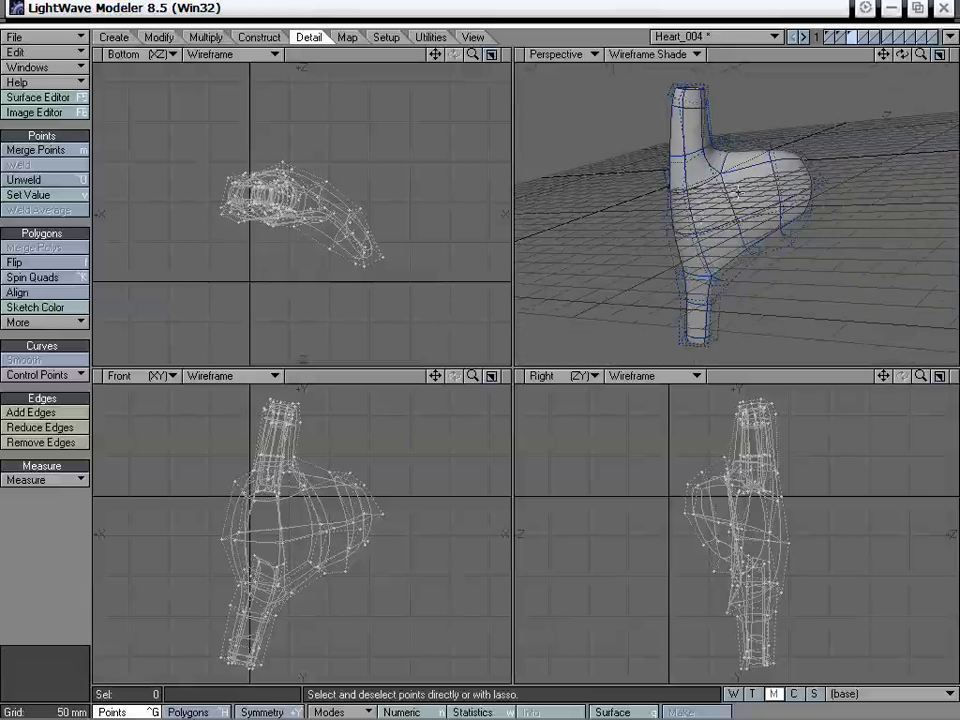
Check the seam points on the enlarged flattened map in the UV Texture view, and return to the Perspective view.
click(593, 55)
click(589, 69)
alt+drag(725, 199, 649, 196)
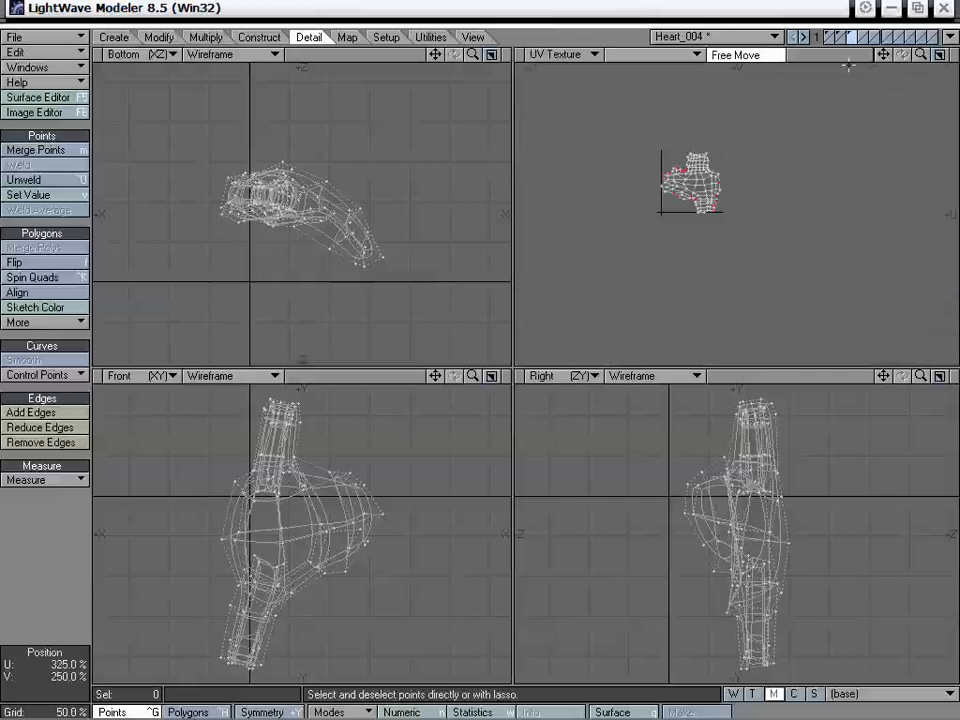
drag(921, 55, 955, 56)
alt+drag(660, 107, 768, 231)
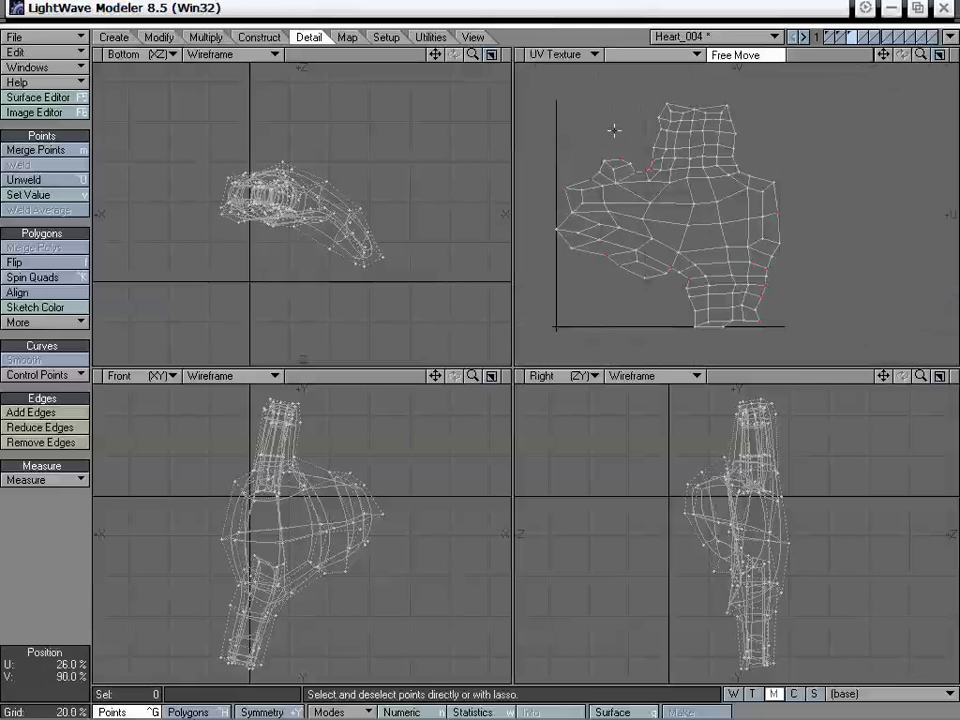
click(583, 55)
click(585, 161)
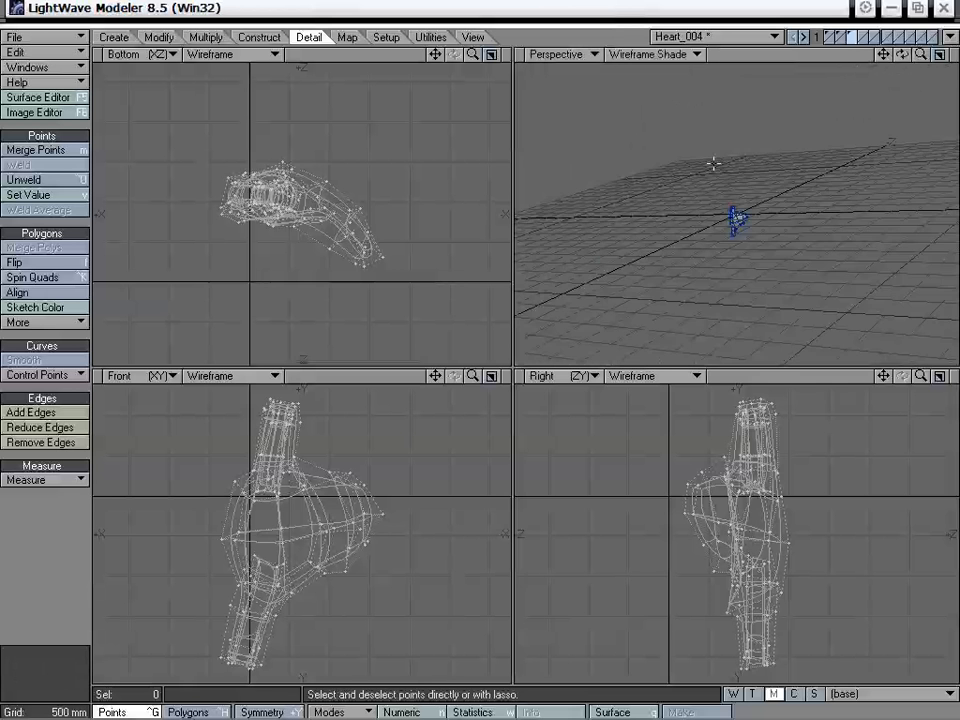
Subdivide the heart part into a denser polygon mesh and check it in the Perspective view.
alt+drag(713, 163, 724, 191)
drag(921, 55, 955, 56)
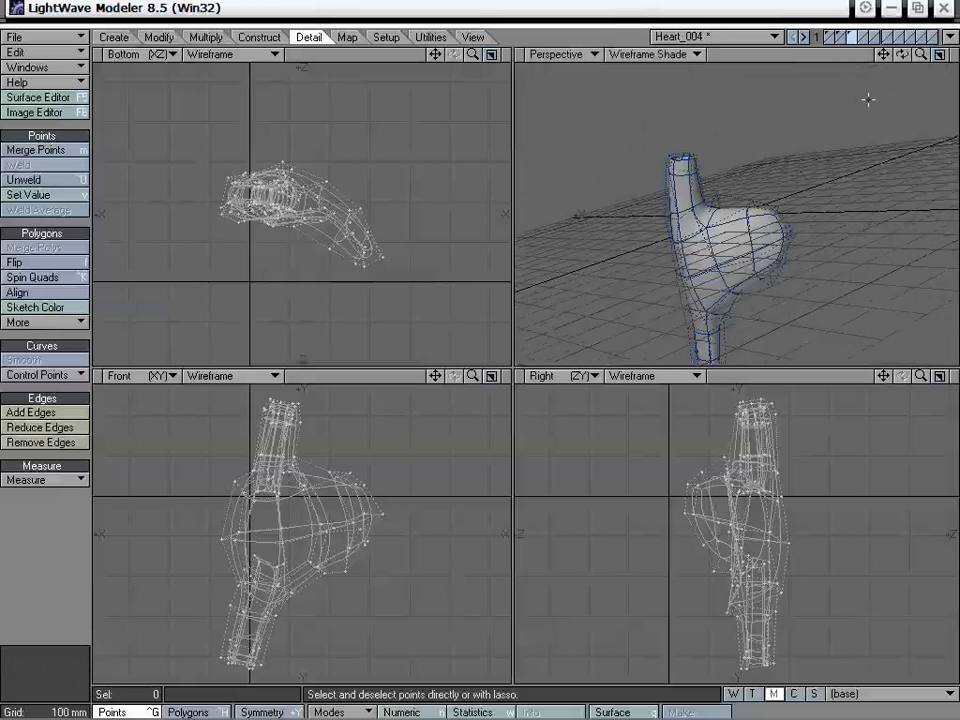
alt+drag(868, 100, 692, 200)
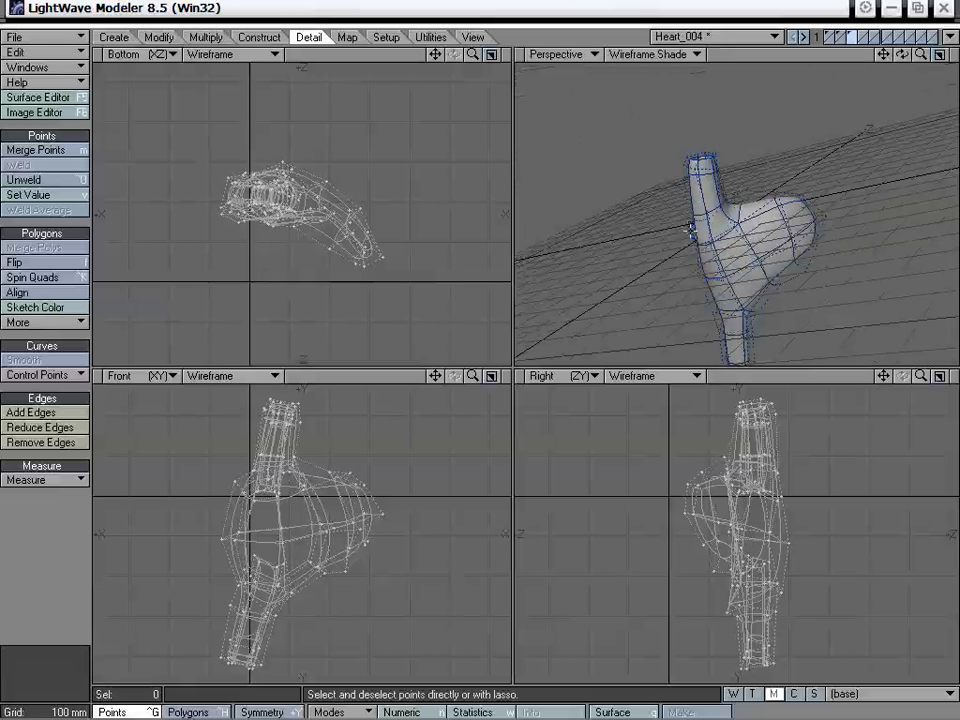
key(shift+d)
click(650, 284)
alt+drag(650, 284, 810, 253)
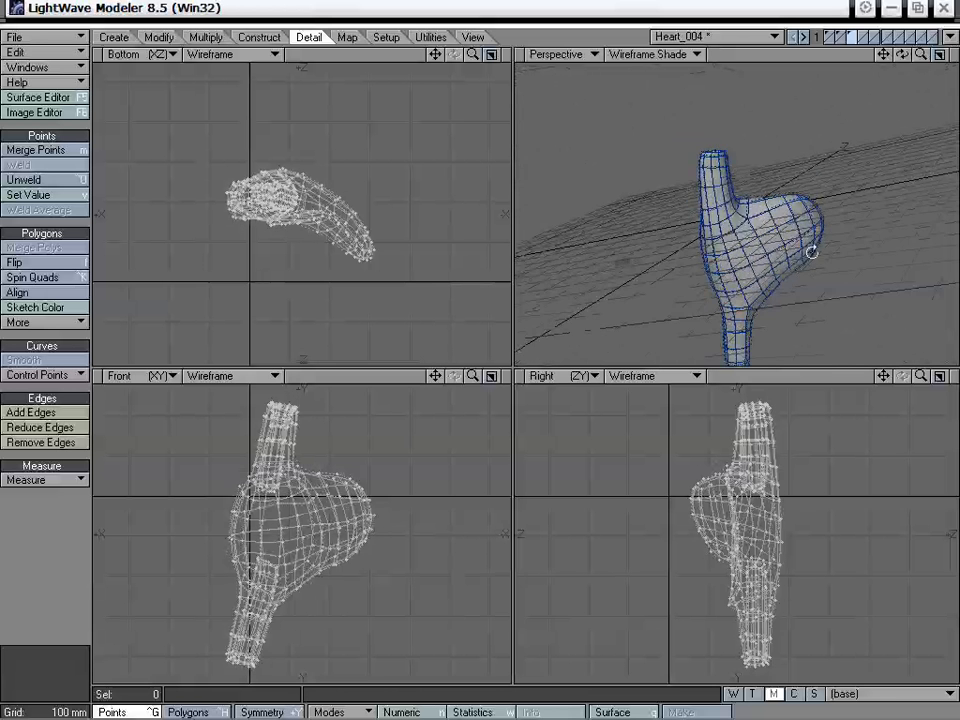
Examine how the subdivided mesh's points and seams fall on the flattened map in the UV Texture view.
click(638, 55)
click(565, 54)
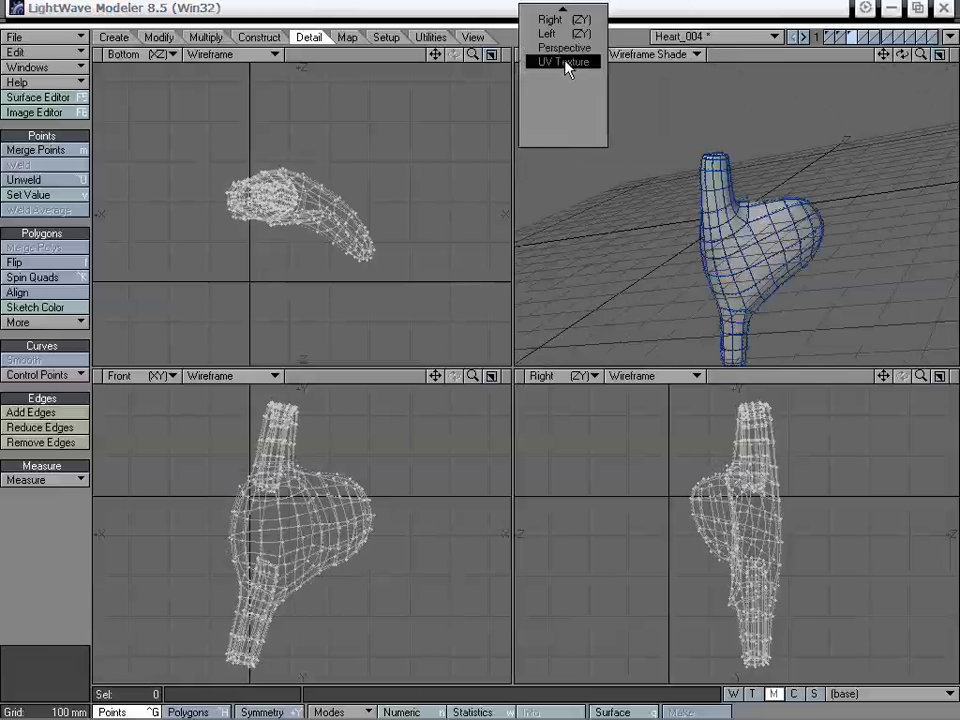
click(566, 65)
drag(921, 55, 957, 55)
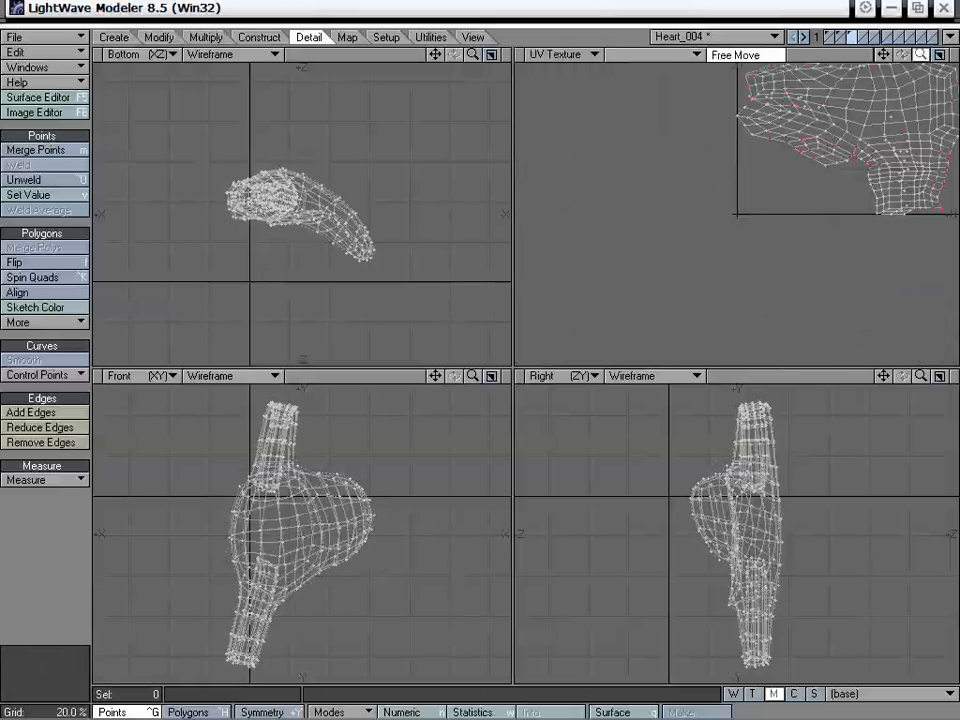
drag(883, 55, 681, 185)
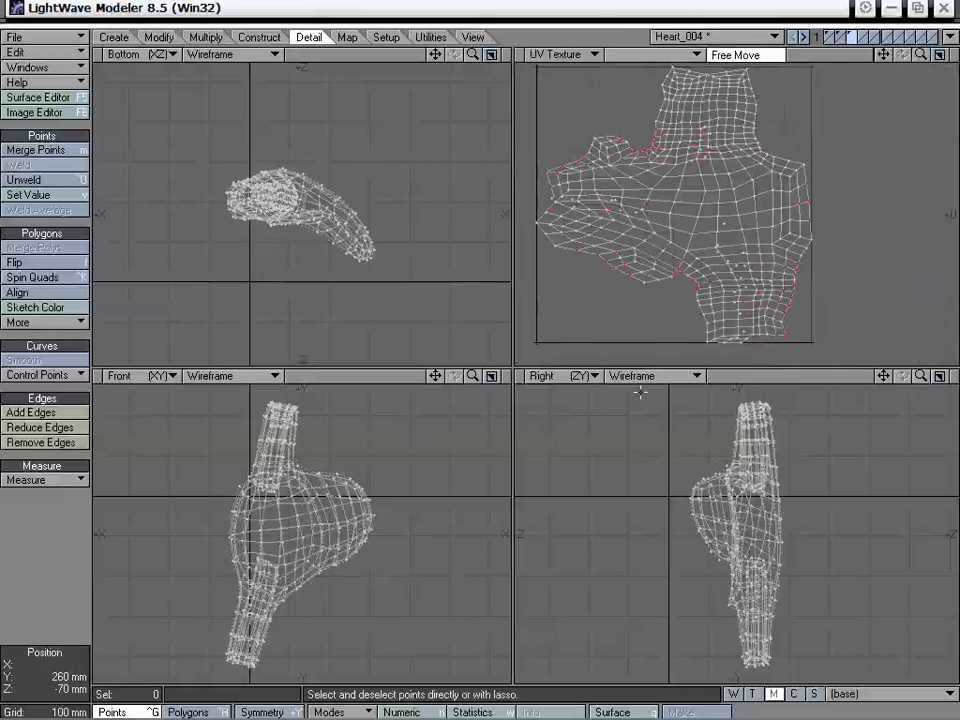
mouse_move(777, 174)
alt+mouse_down()
mouse_move(763, 189)
mouse_move(768, 178)
alt+mouse_up()
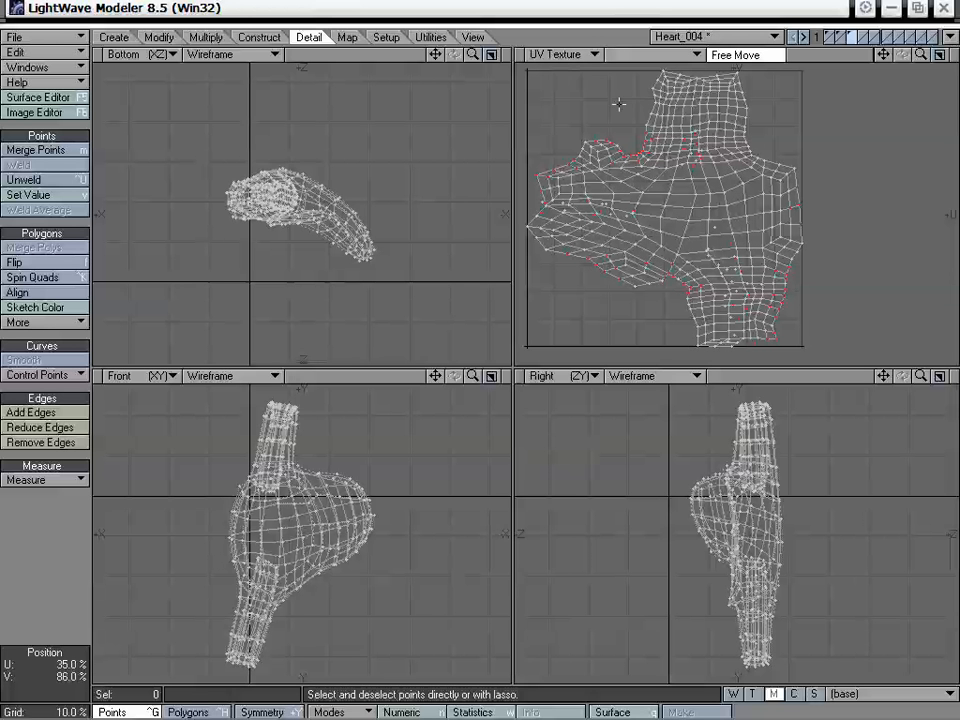
alt+drag(664, 184, 699, 168)
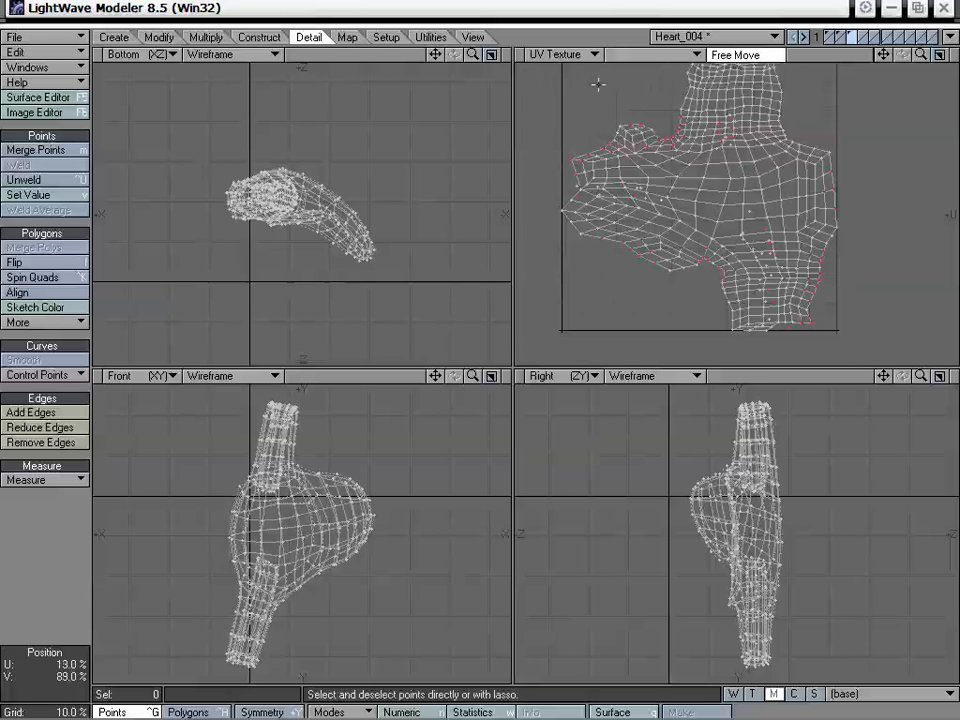
Undo the subdivision and redo it to compare the UV map with and without it.
key(Tab)
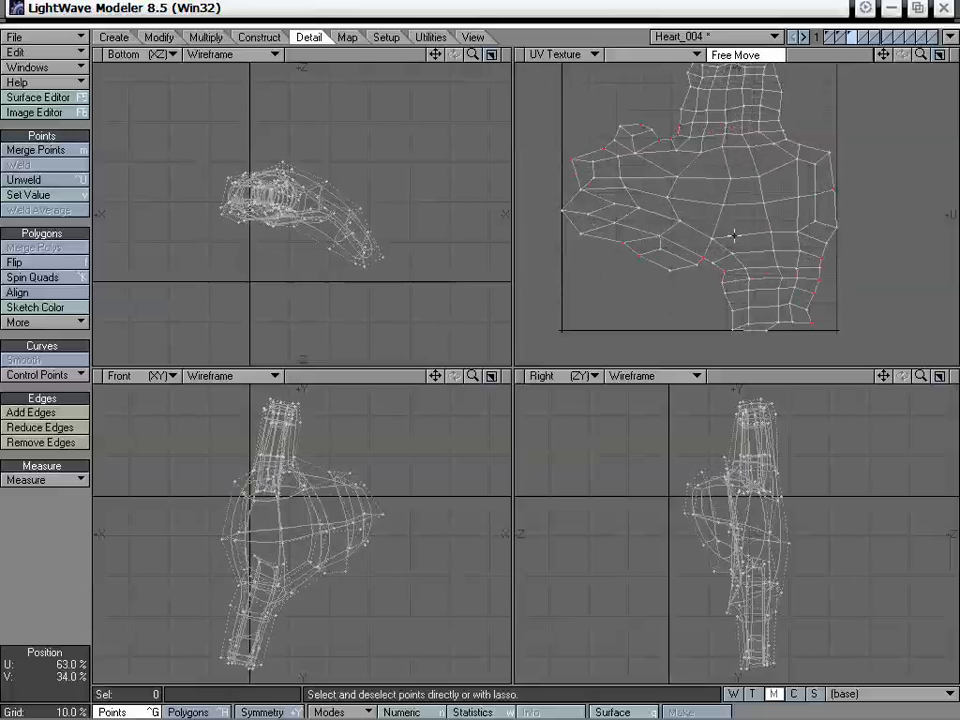
click(45, 52)
mouse_move(47, 52)
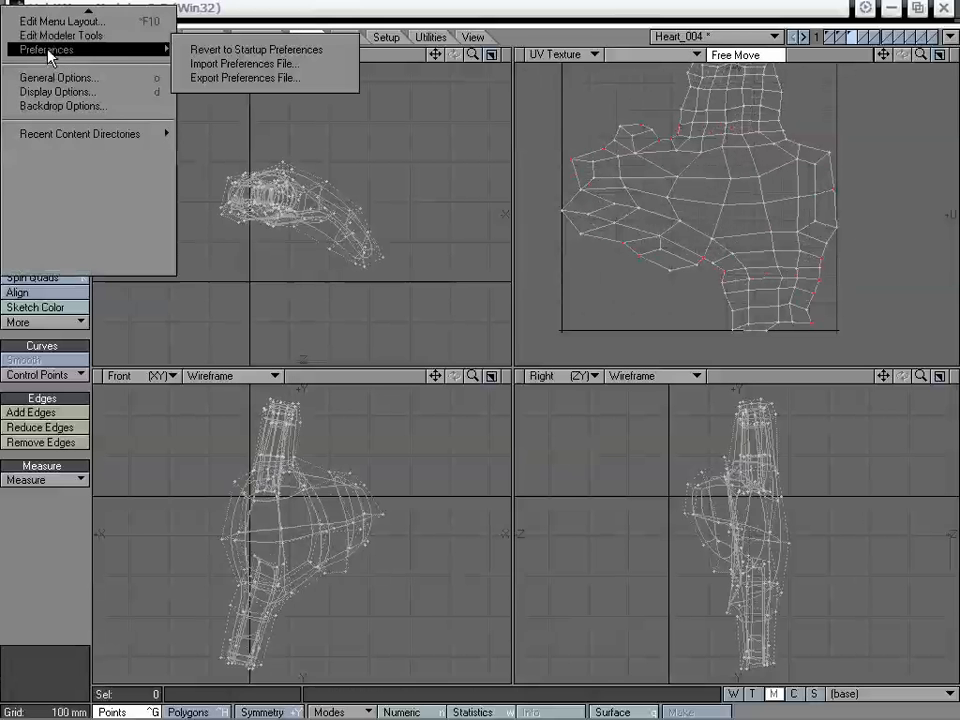
mouse_move(88, 12)
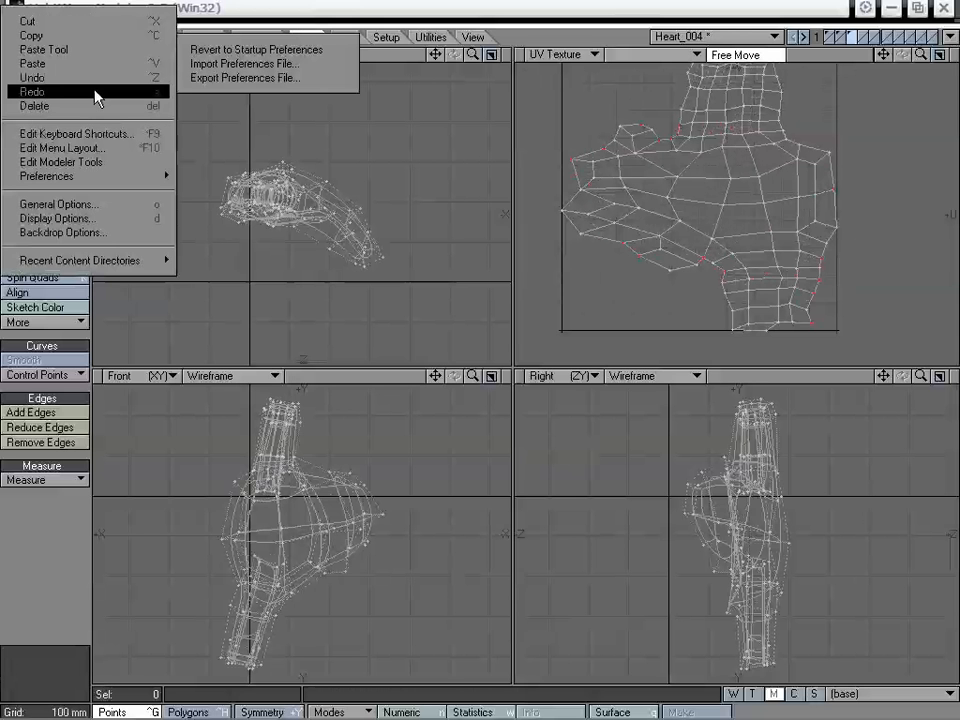
click(99, 97)
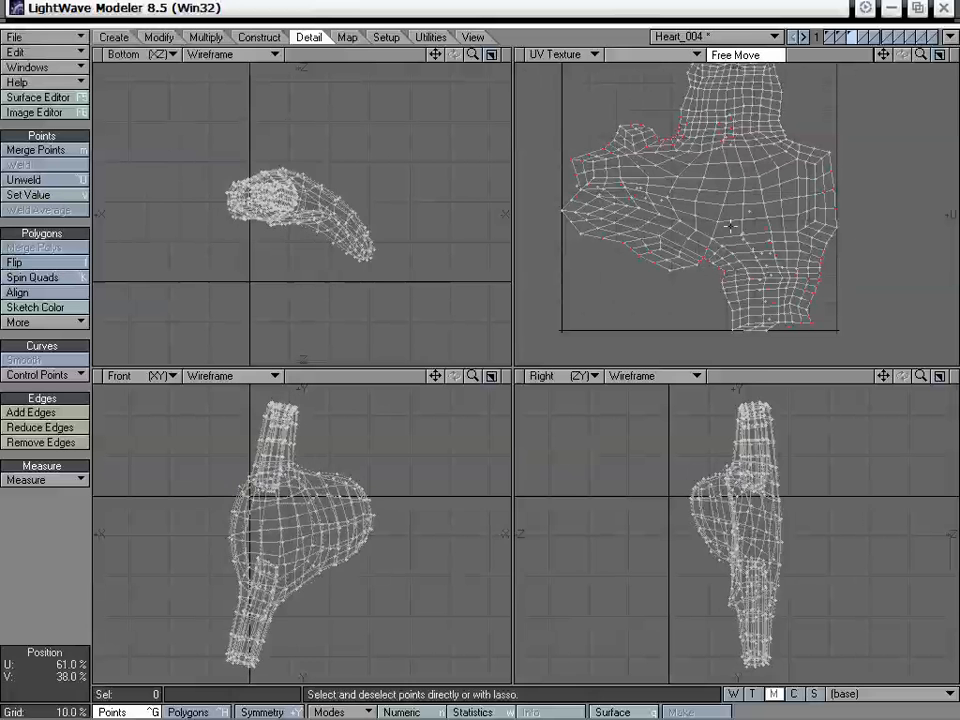
Alternate between undoing and redoing the subdivision while comparing the UV map's points, and leave it undone.
key(u)
key(shift+u)
key(u)
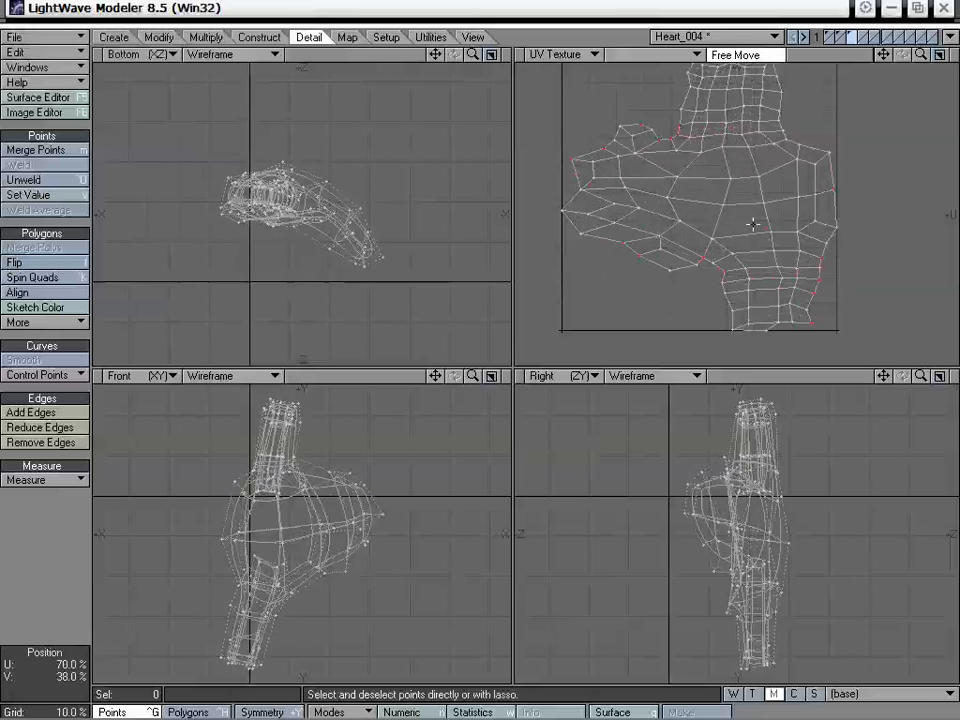
key(shift+u)
key(u)
key(shift+u)
key(u)
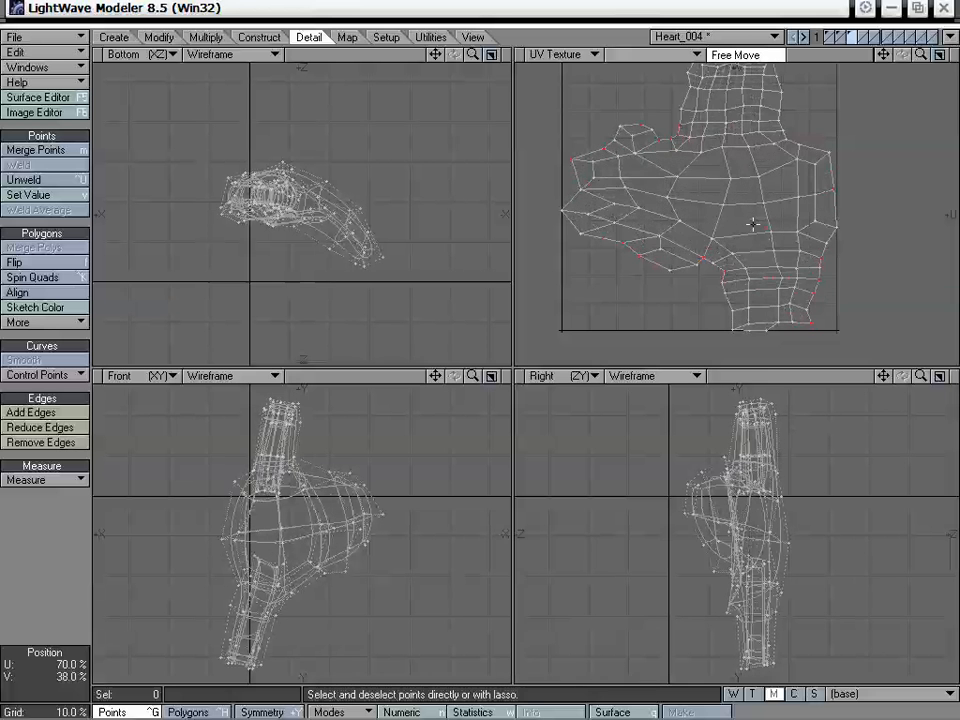
alt+shift+drag(768, 217, 731, 230)
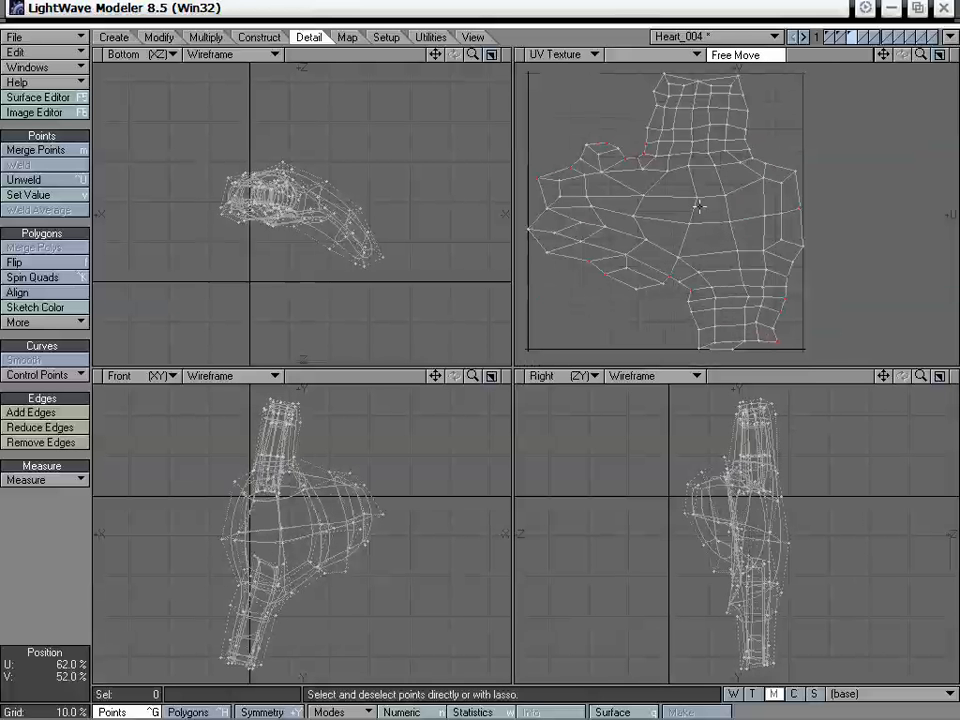
key(shift+u)
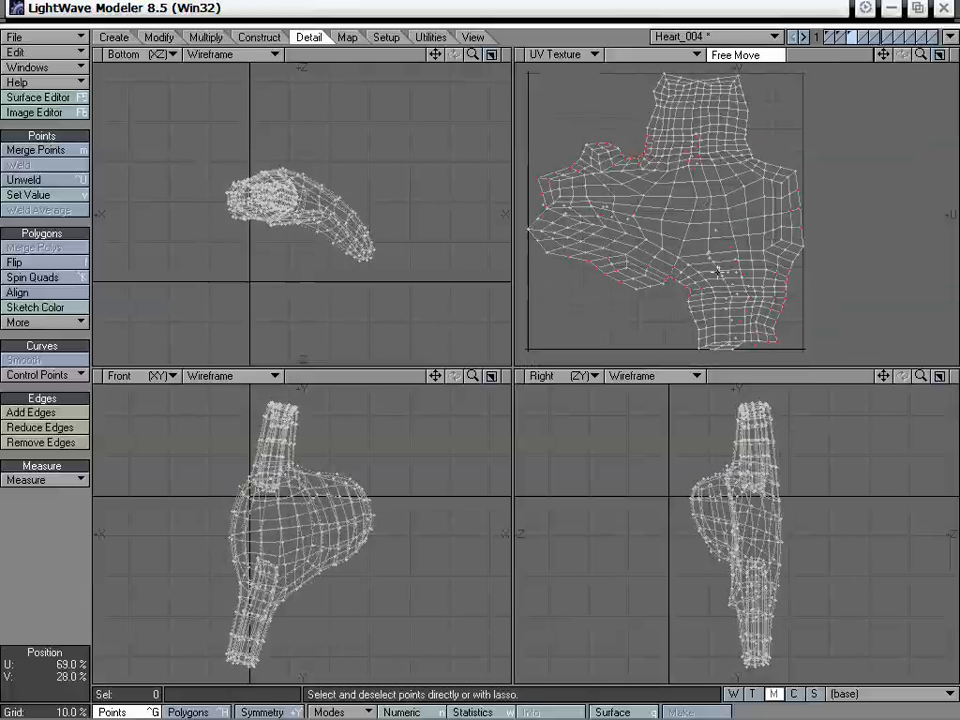
key(u)
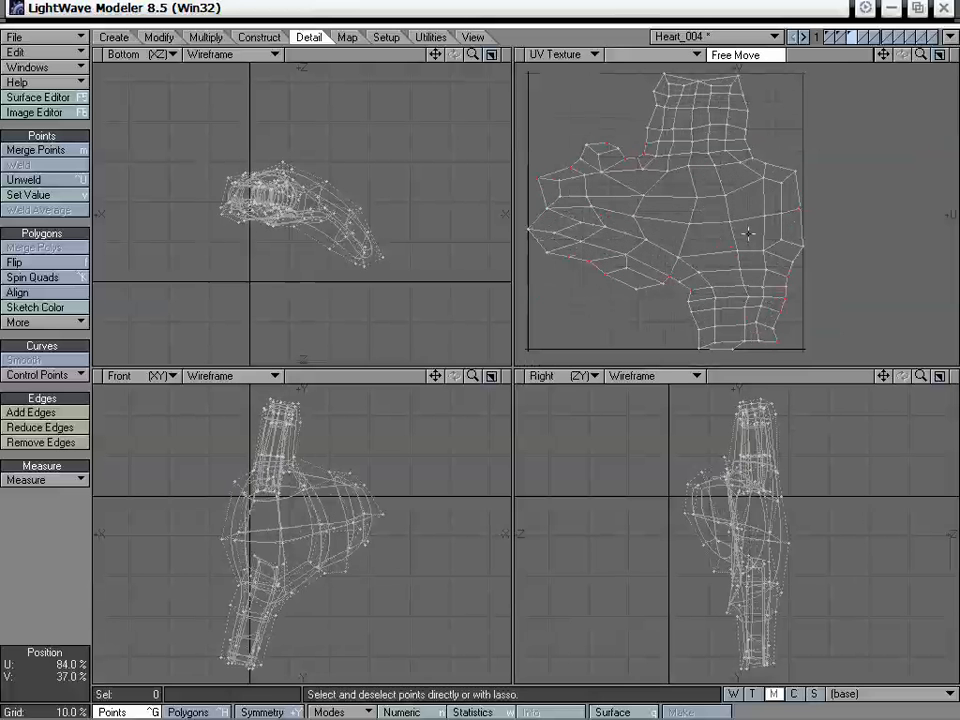
Return to the Perspective view, enlarge the part, and show the first and second layers together with the third.
click(590, 55)
click(583, 37)
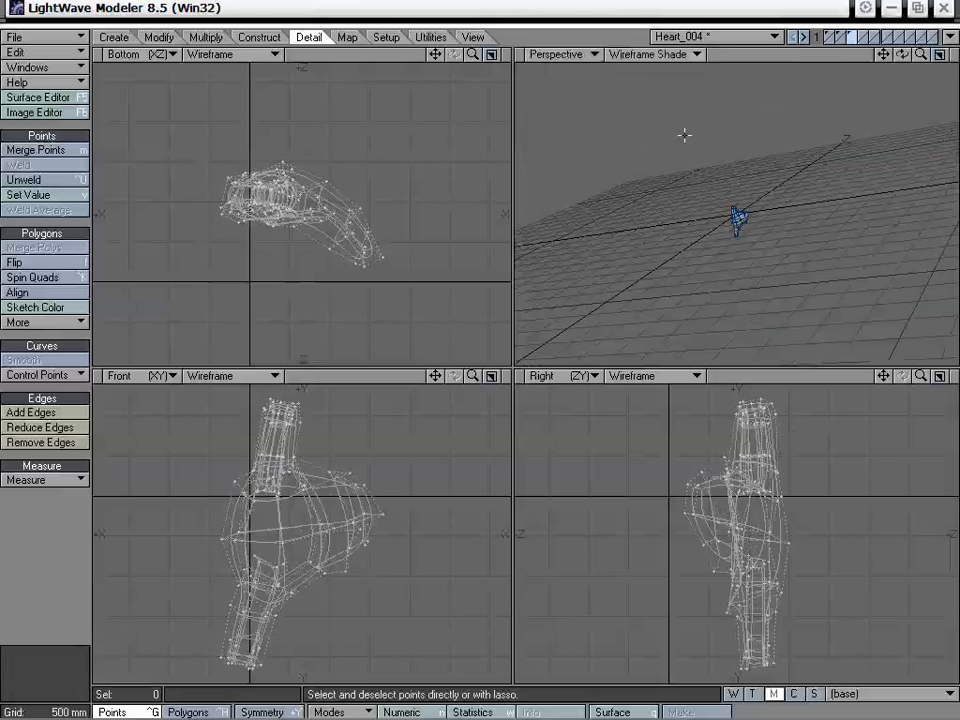
drag(921, 56, 731, 244)
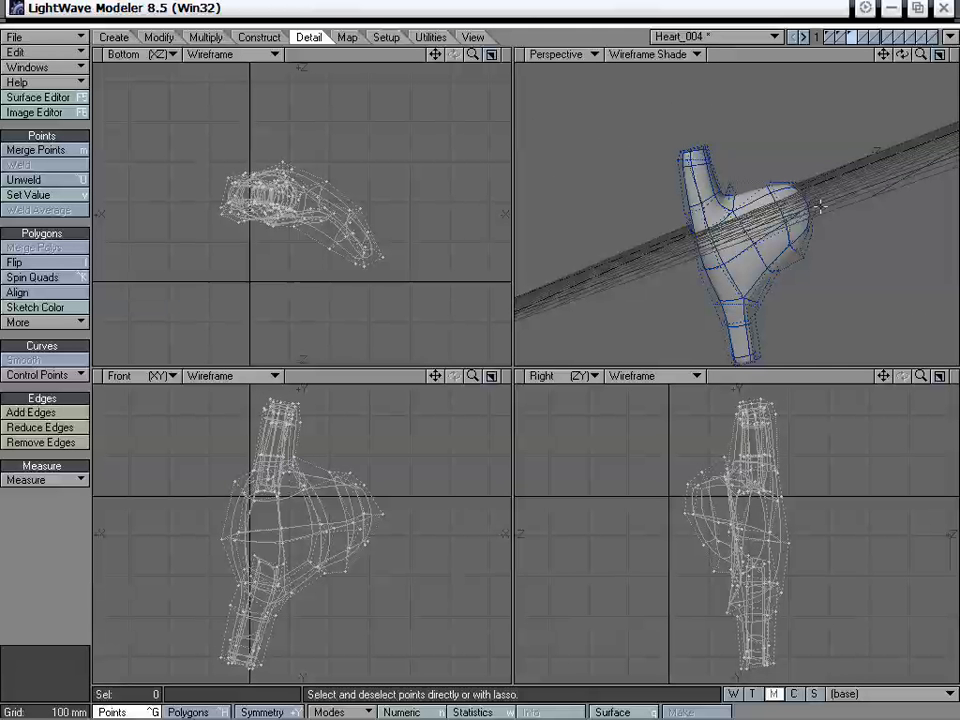
shift+click(838, 36)
shift+click(829, 37)
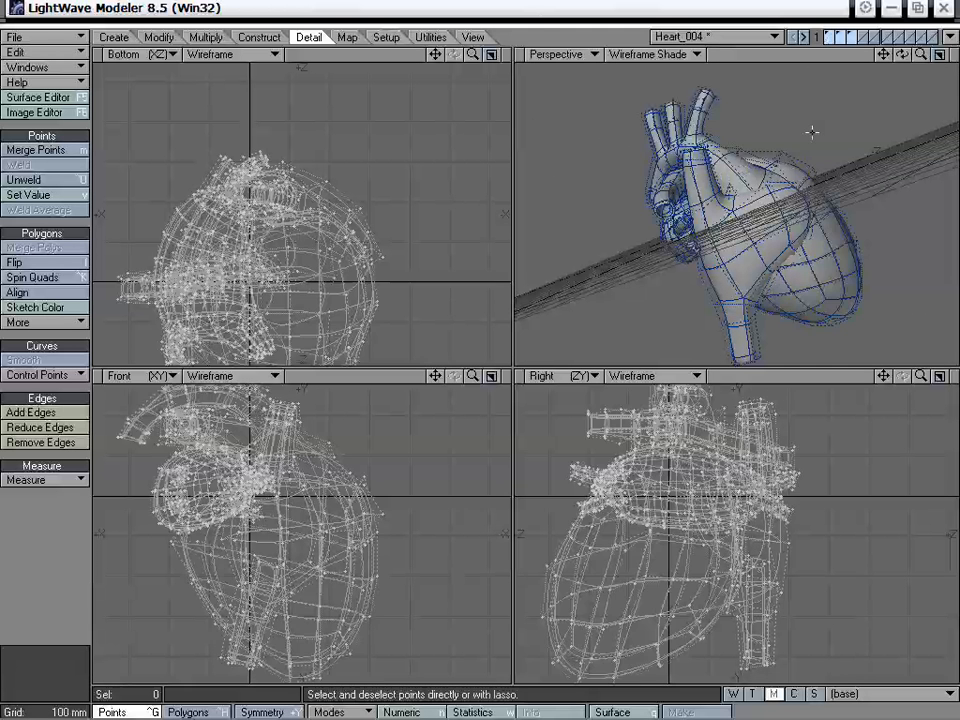
Inspect the complete heart with its vessels from all sides in the Perspective view.
alt+drag(810, 133, 741, 211)
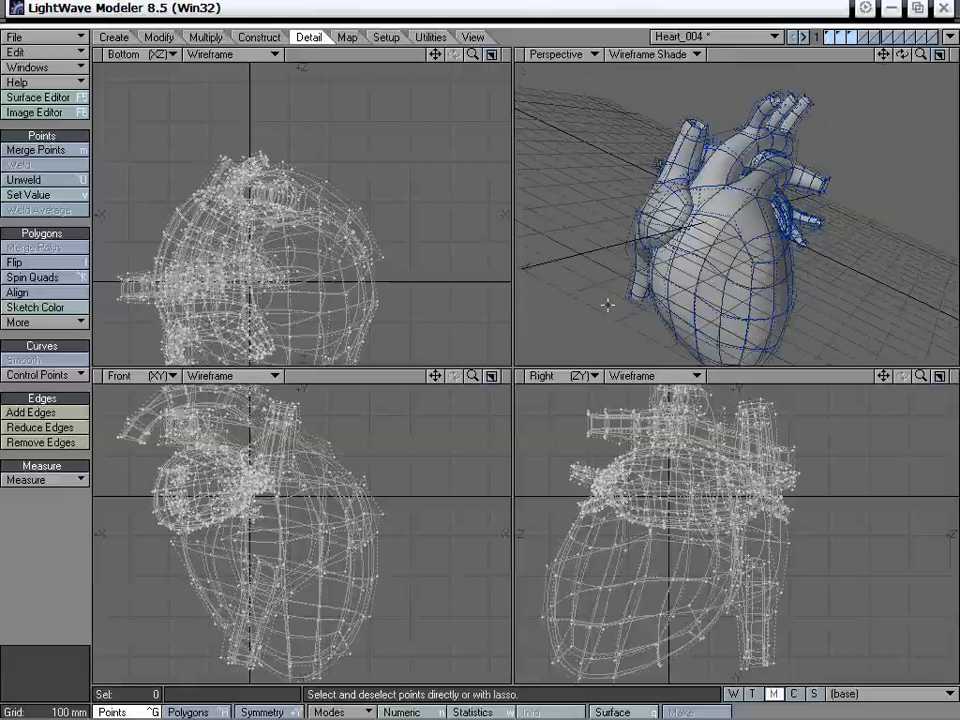
alt+drag(658, 163, 670, 208)
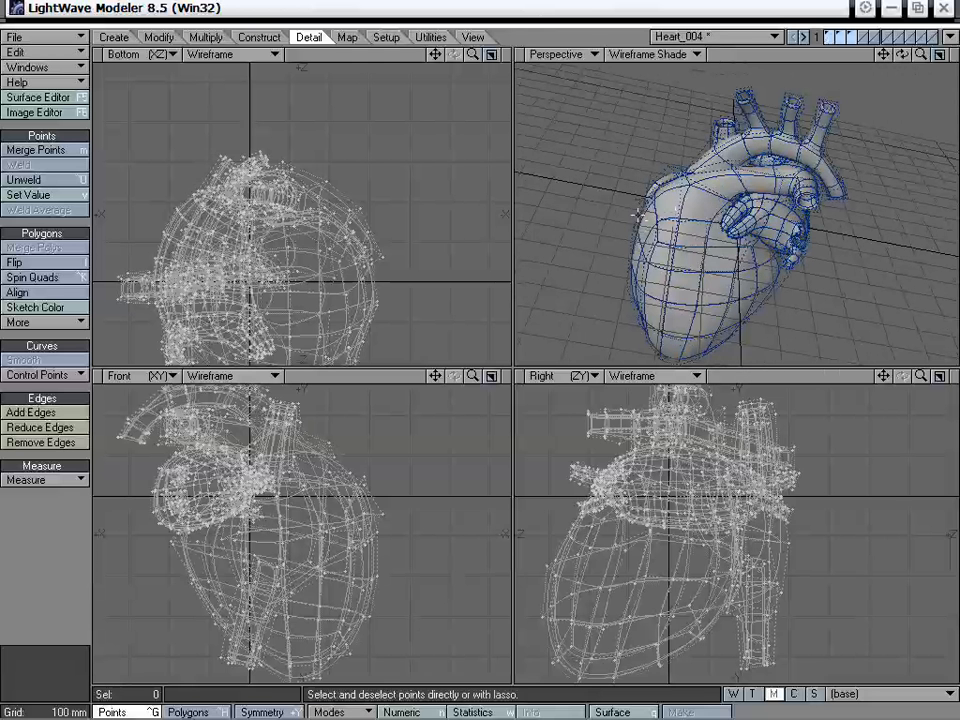
alt+drag(617, 203, 793, 230)
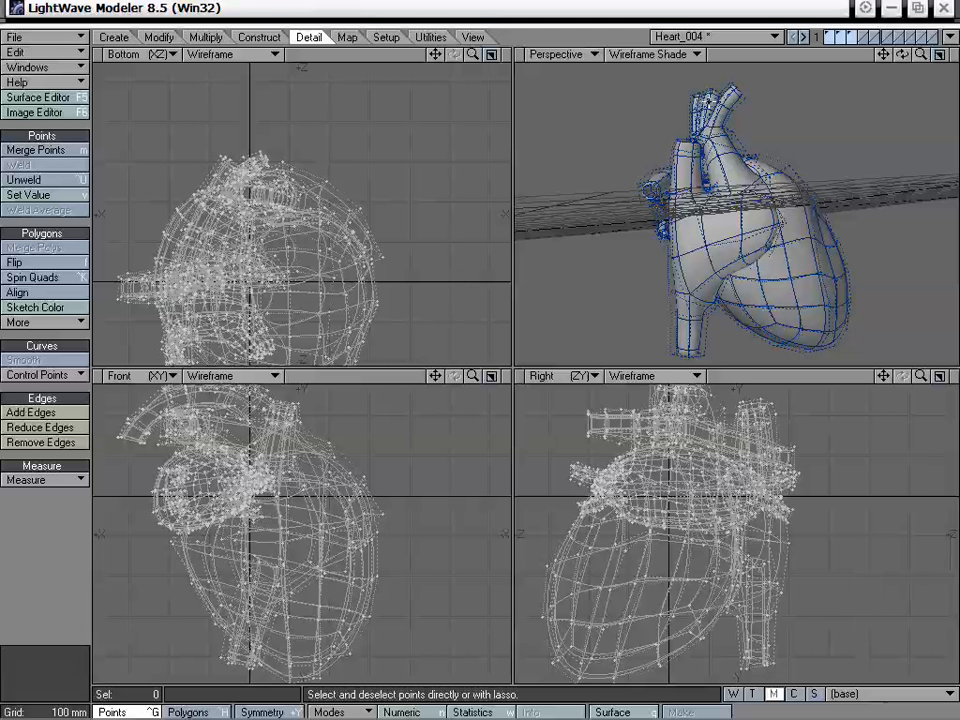
alt+drag(769, 146, 742, 168)
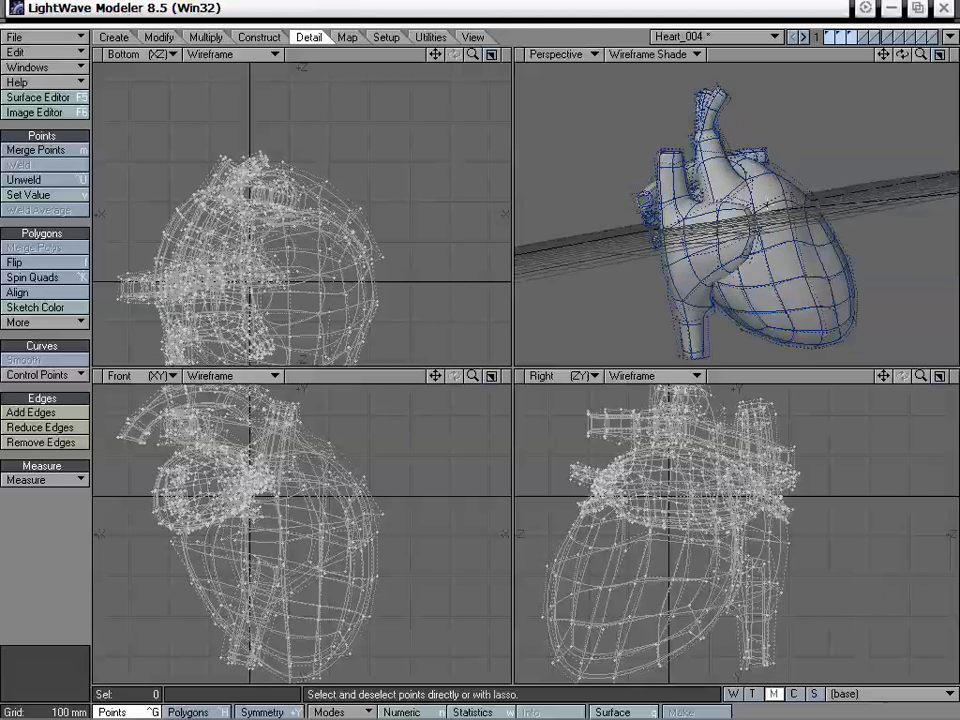
alt+drag(781, 200, 800, 214)
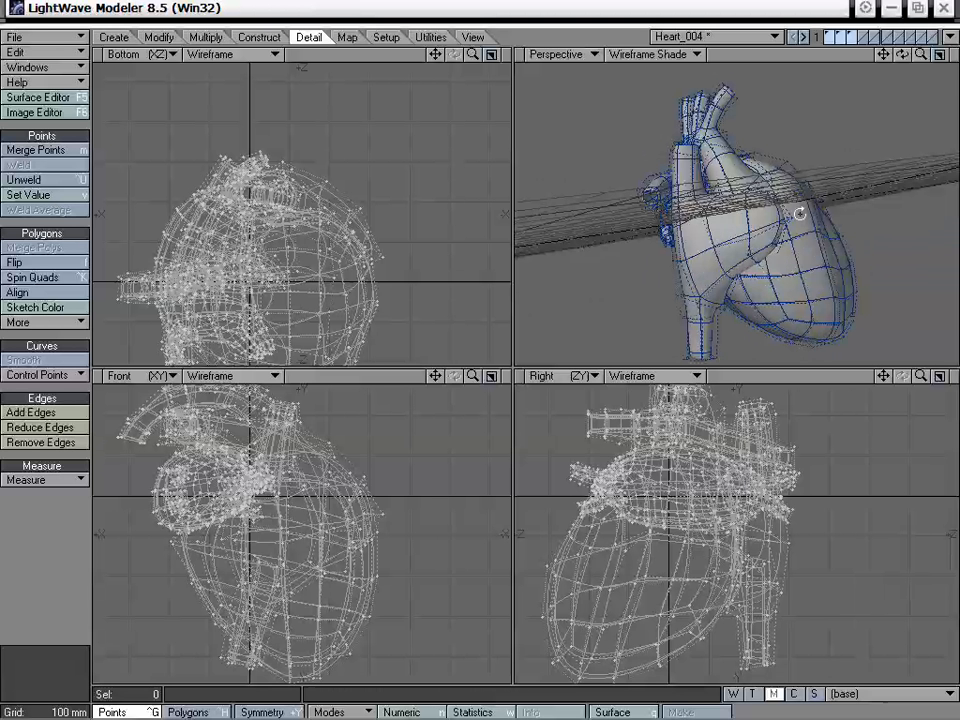
alt+drag(800, 214, 748, 260)
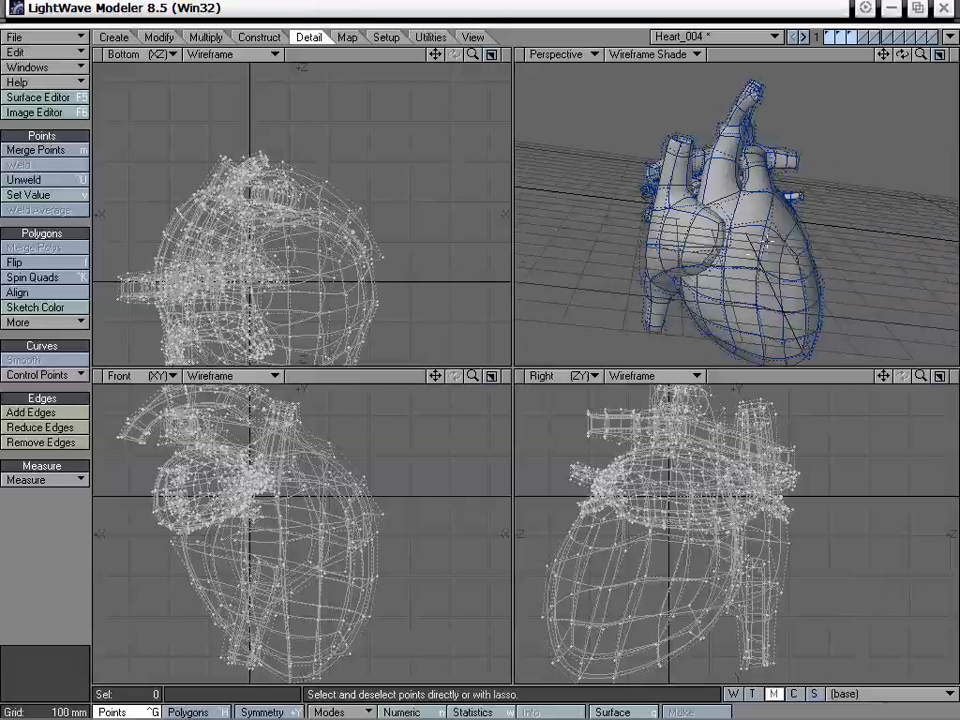
alt+drag(748, 255, 710, 218)
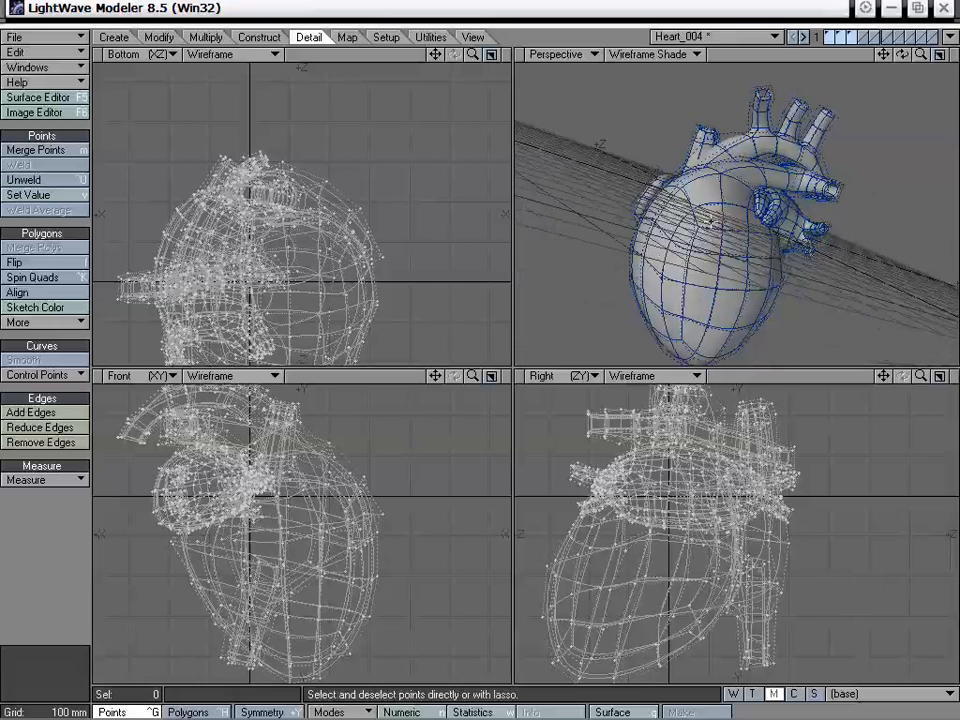
alt+drag(662, 243, 746, 267)
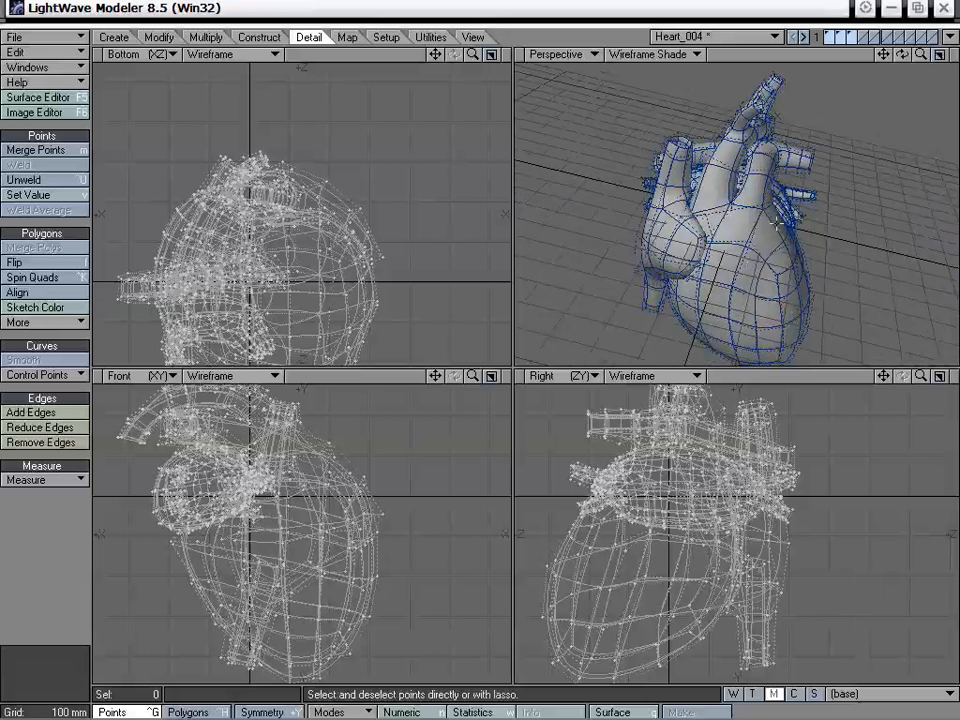
alt+drag(778, 220, 706, 255)
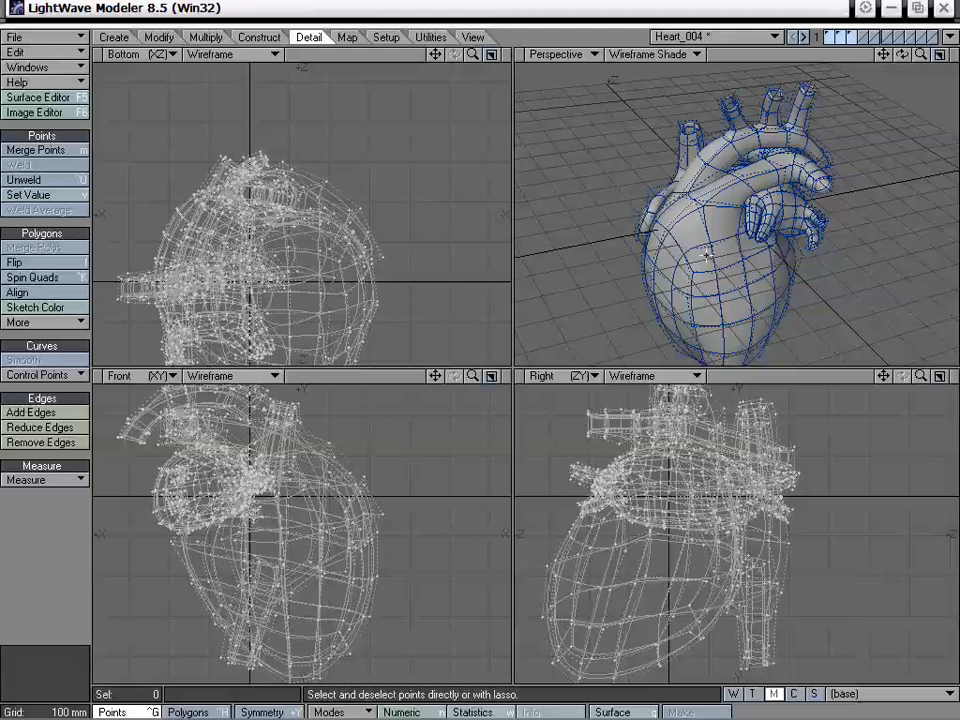
alt+drag(706, 255, 710, 188)
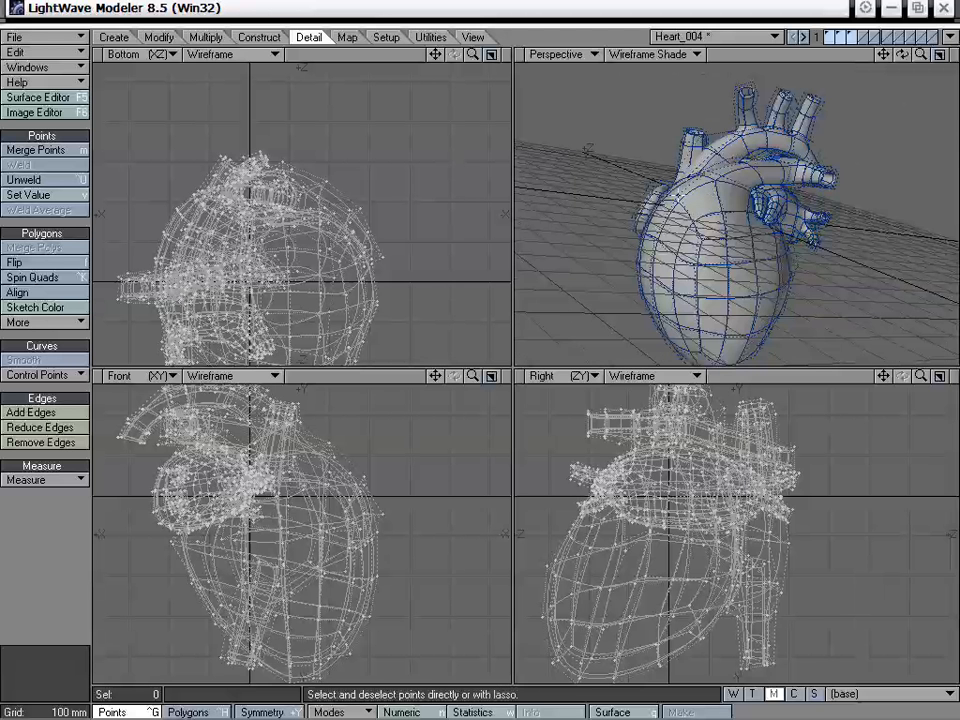
alt+drag(812, 240, 744, 282)
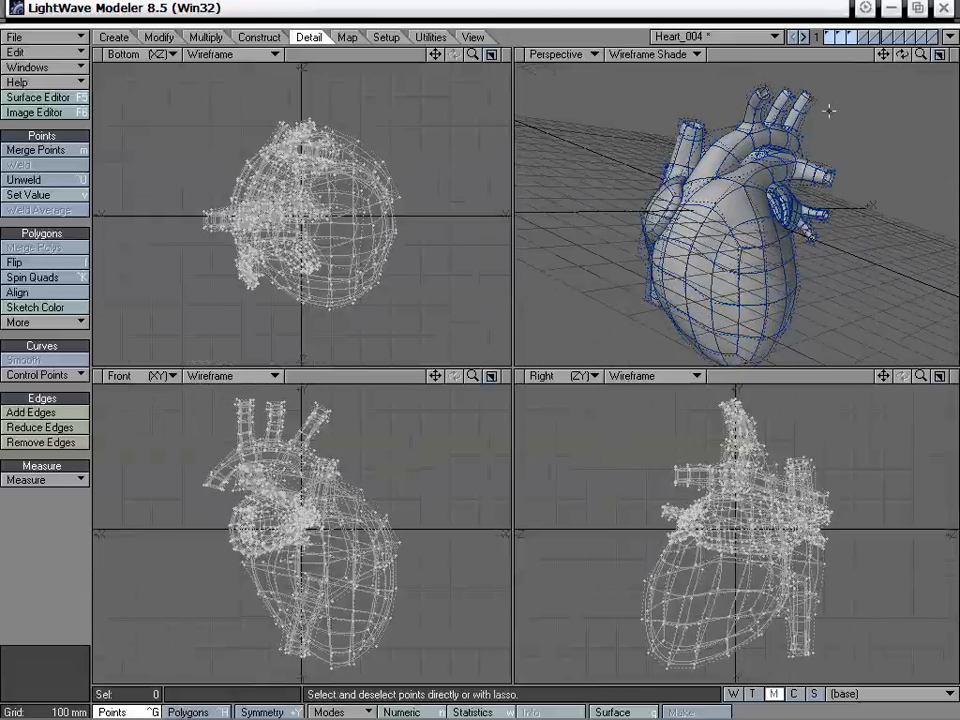
alt+drag(688, 172, 752, 224)
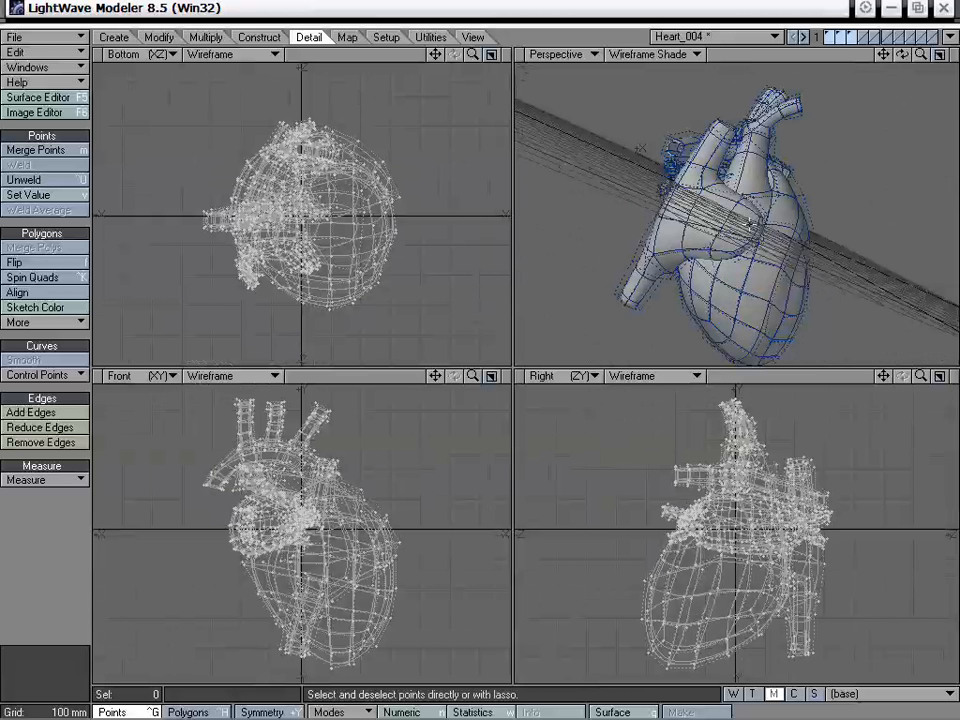
alt+drag(819, 222, 740, 205)
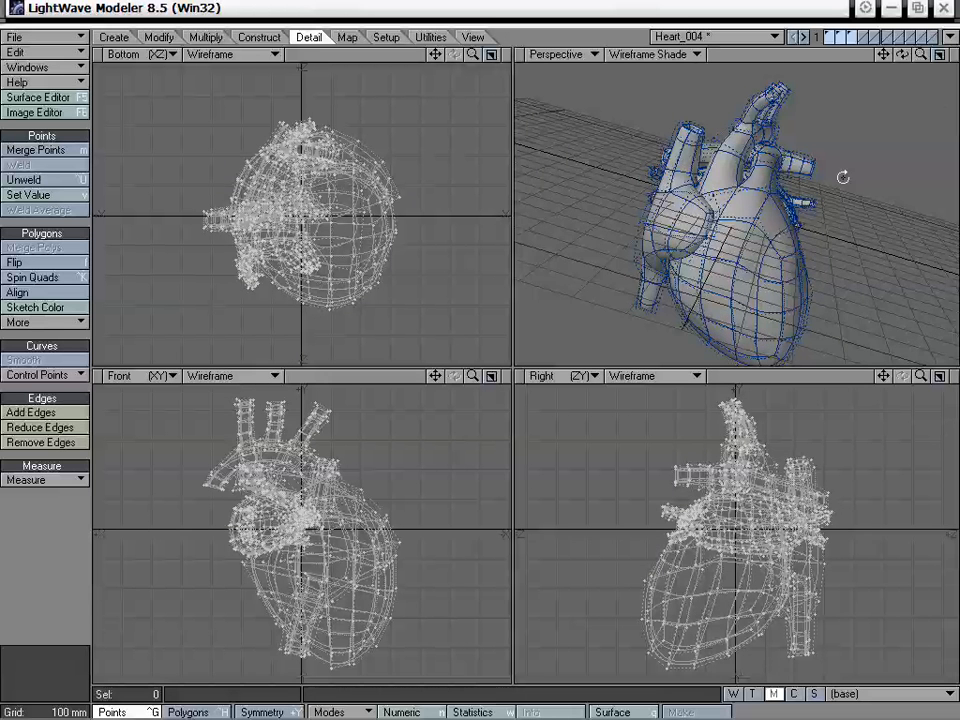
alt+drag(842, 176, 733, 203)
alt+drag(735, 105, 585, 183)
alt+drag(740, 203, 764, 240)
alt+drag(835, 173, 709, 284)
Show only the first layer and examine the main heart body and its arteries from several sides.
click(829, 36)
alt+drag(810, 190, 749, 269)
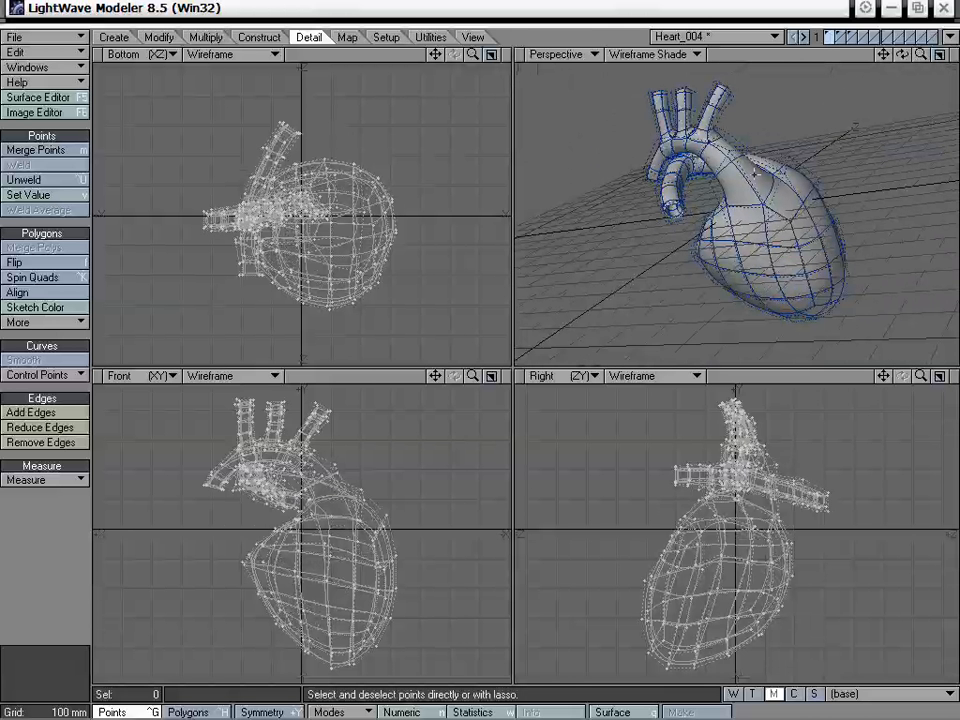
alt+drag(816, 235, 555, 135)
mouse_move(737, 215)
alt+mouse_down()
mouse_move(725, 141)
mouse_move(743, 199)
alt+mouse_up()
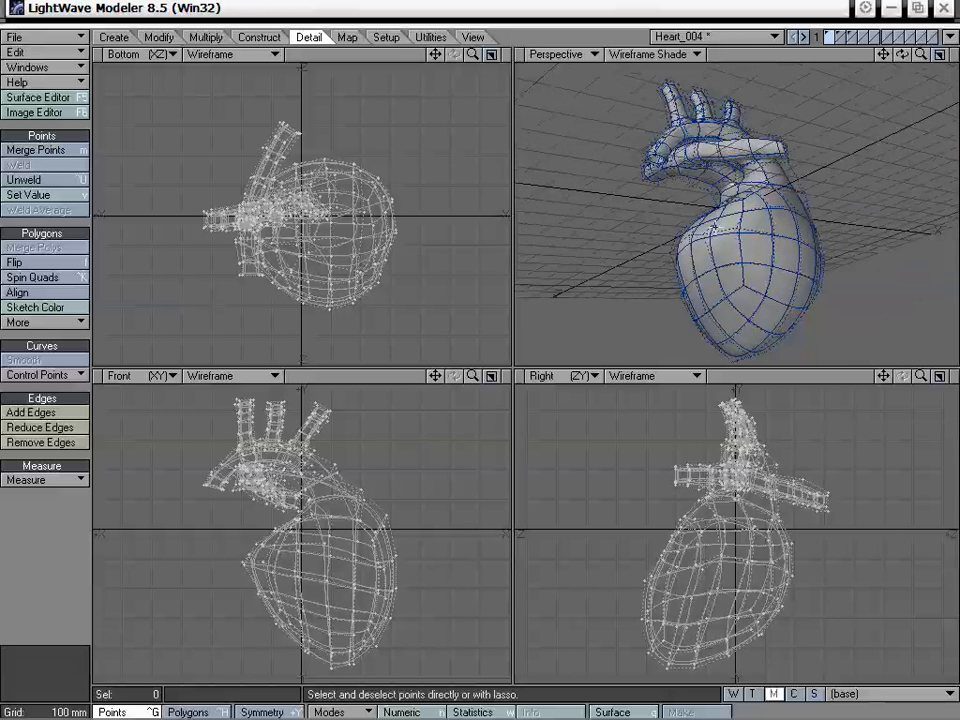
Examine the main heart body of the first layer and the second layer's vessel part from several sides in the Perspective view.
alt+drag(800, 188, 790, 240)
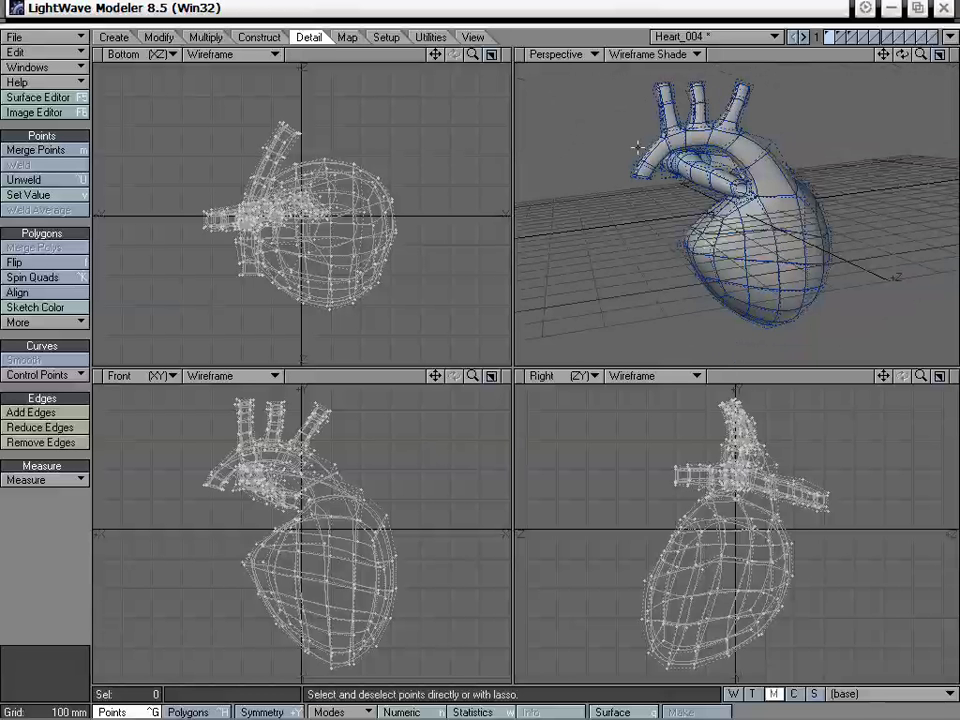
alt+drag(783, 172, 792, 226)
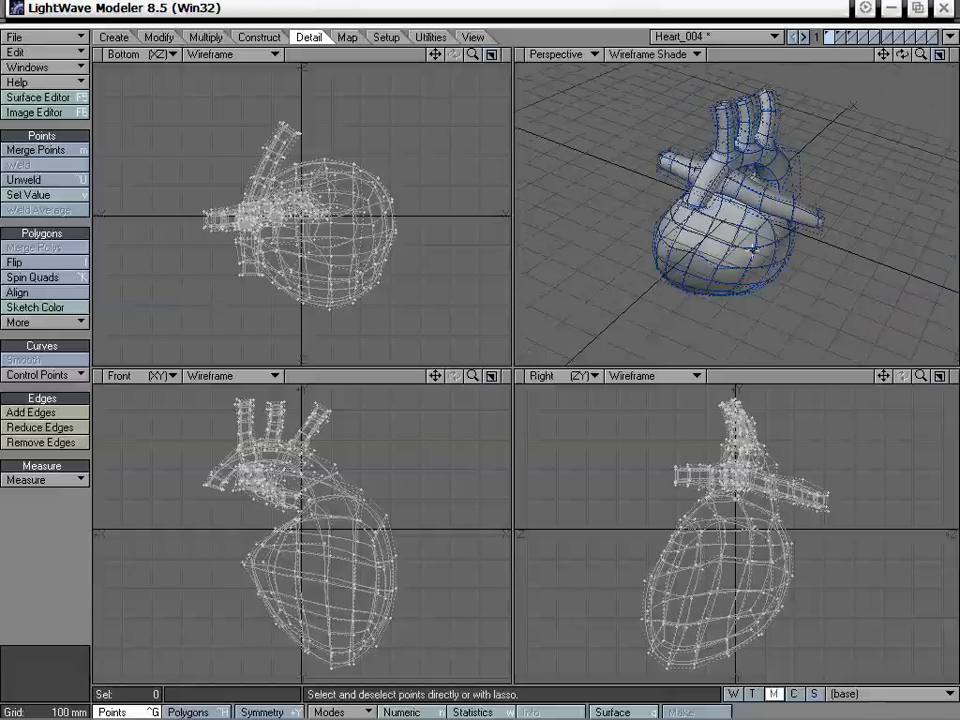
alt+drag(746, 237, 654, 217)
click(841, 37)
alt+drag(792, 196, 688, 182)
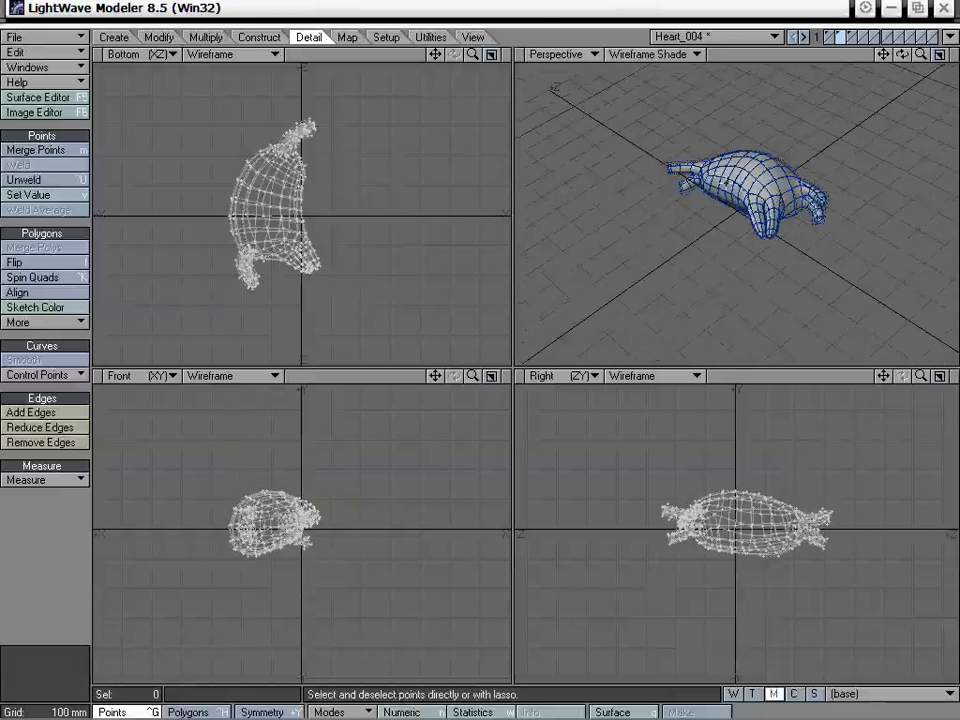
click(831, 38)
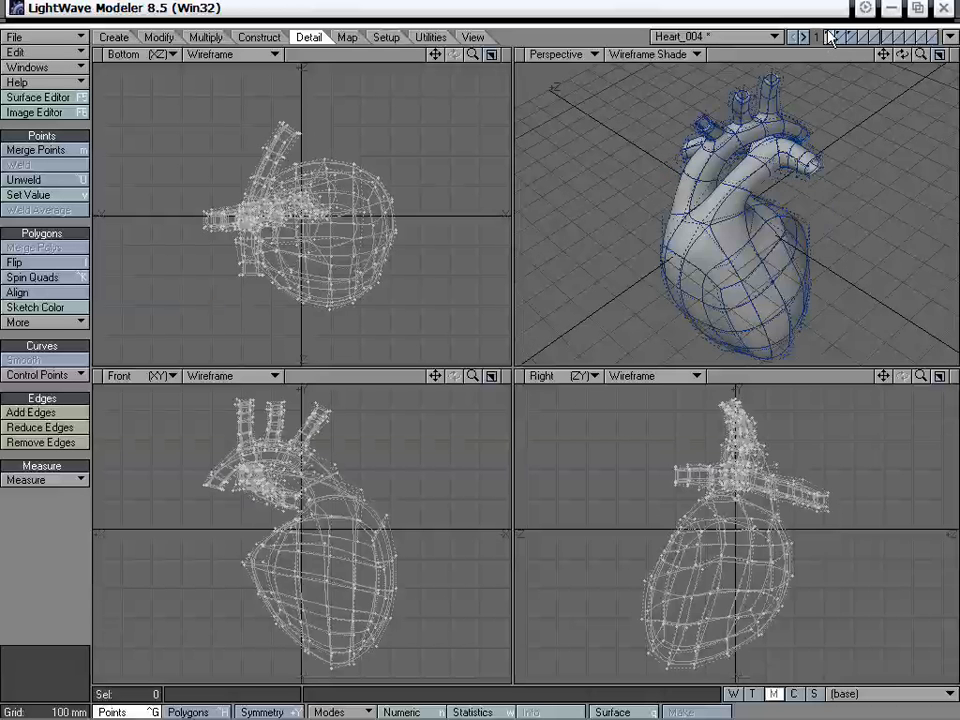
alt+drag(778, 160, 724, 171)
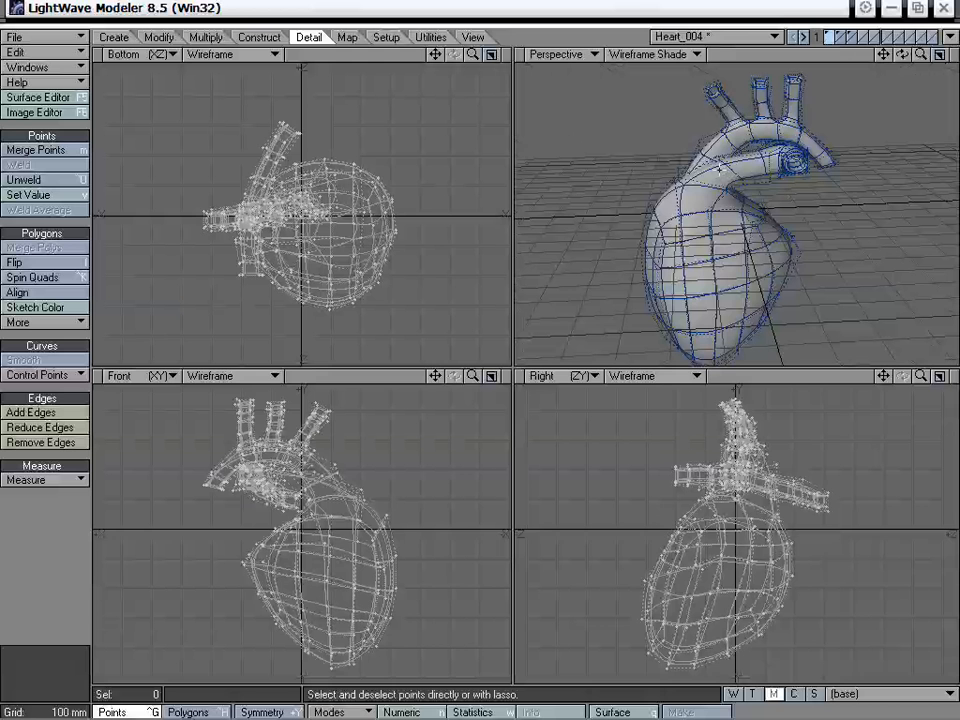
click(839, 38)
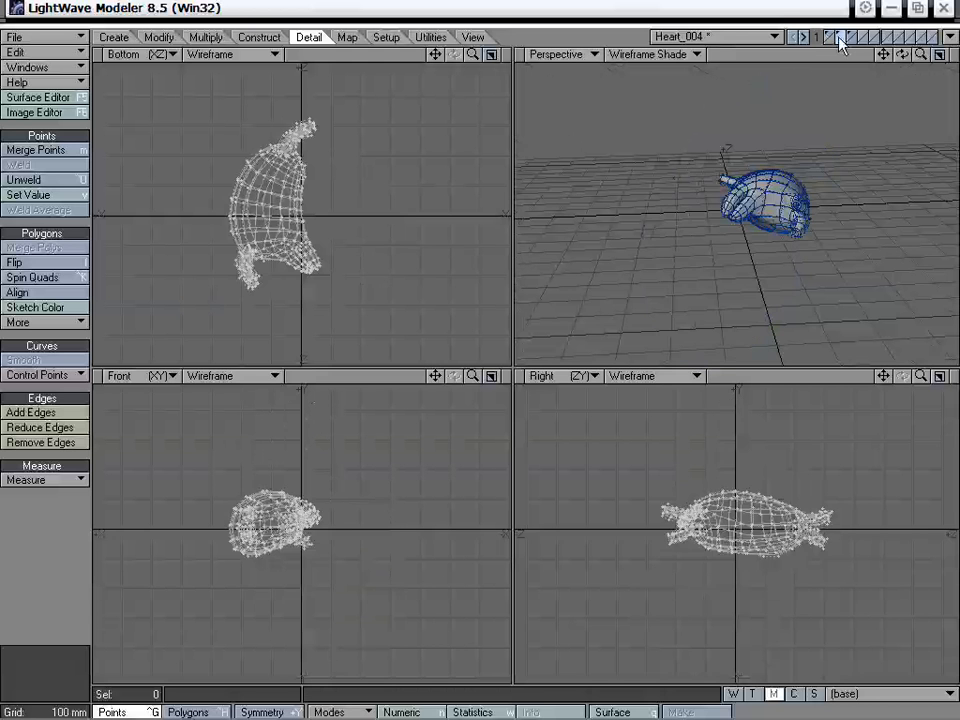
Show only the third layer and display its UV texture map centred and enlarged in place of the Perspective view.
click(851, 37)
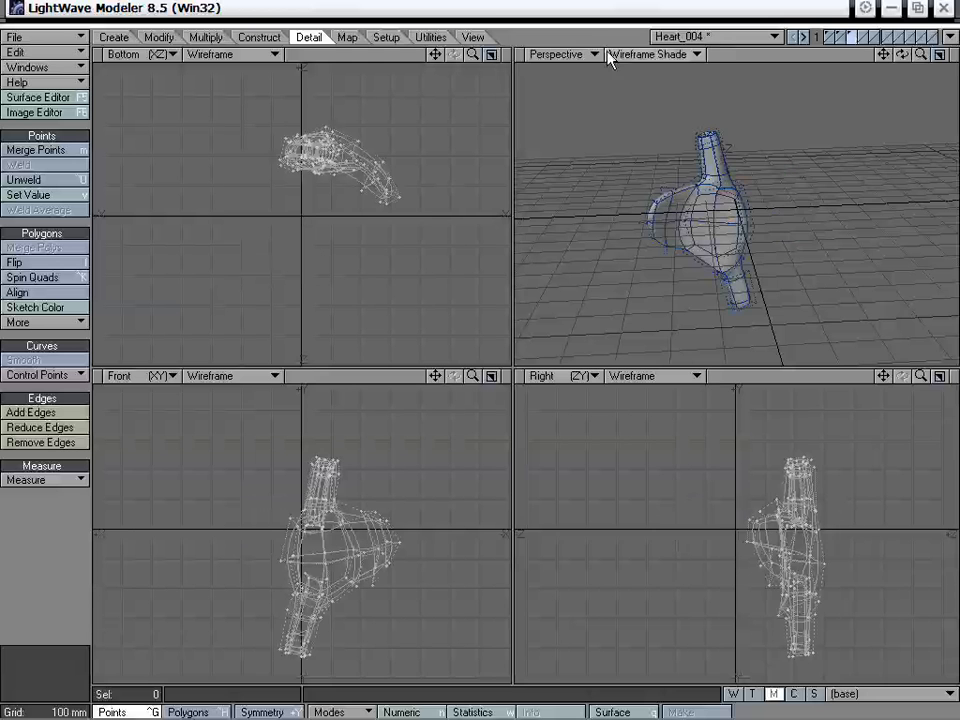
click(576, 54)
click(574, 63)
drag(883, 55, 862, 115)
drag(916, 56, 955, 56)
drag(884, 56, 806, 4)
drag(918, 57, 878, 69)
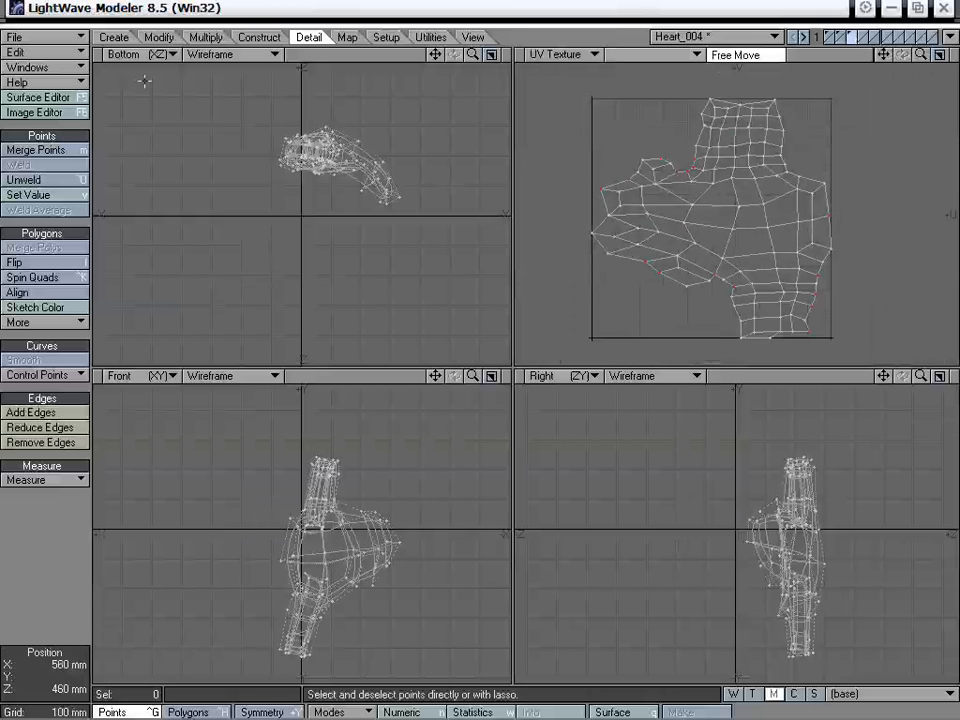
Open the Vertex Maps window, expand the texture maps and select Part_003_2.
click(45, 52)
click(55, 67)
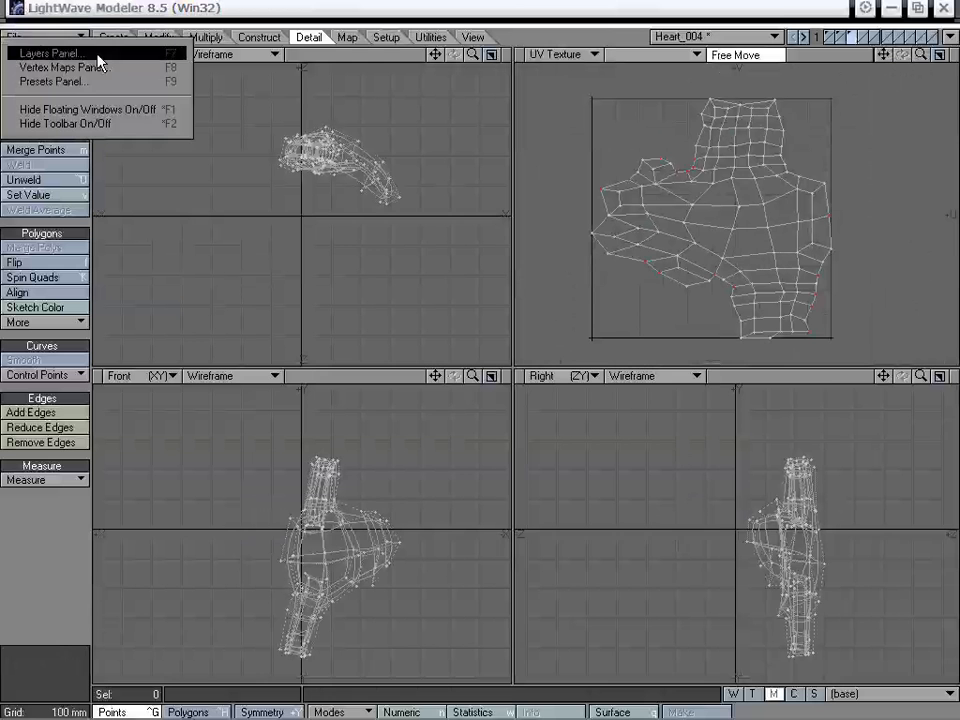
click(106, 70)
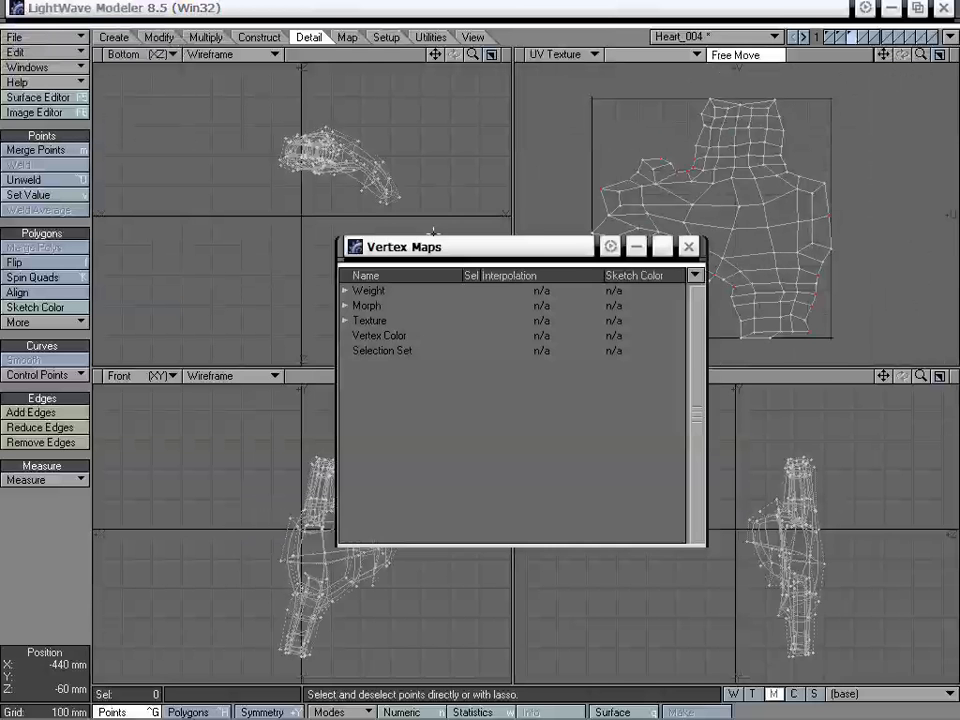
drag(432, 250, 275, 168)
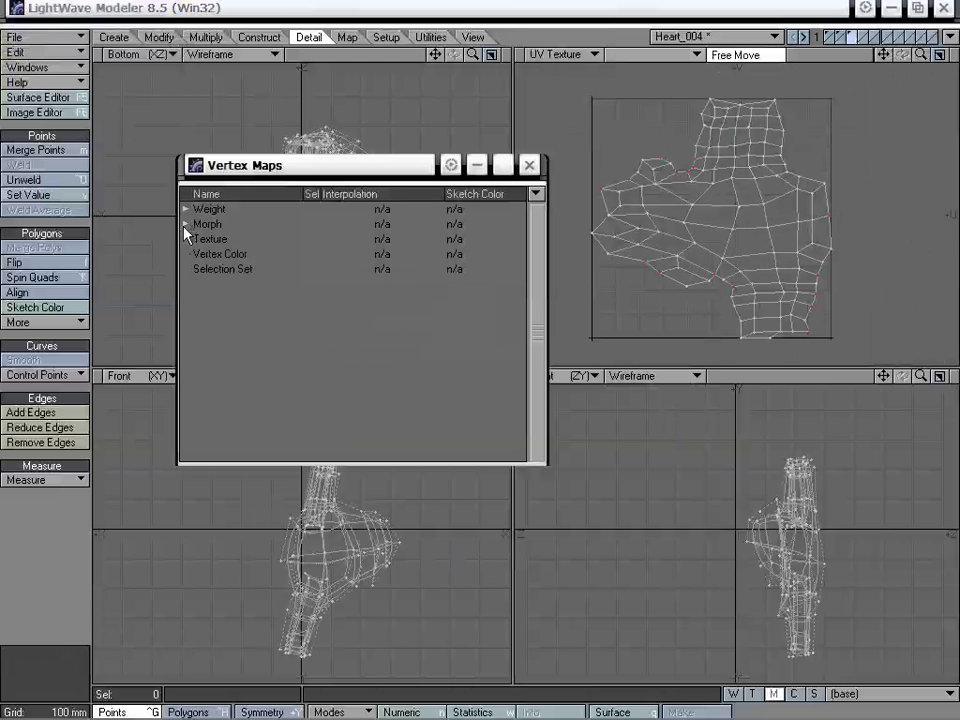
click(186, 238)
drag(364, 165, 326, 159)
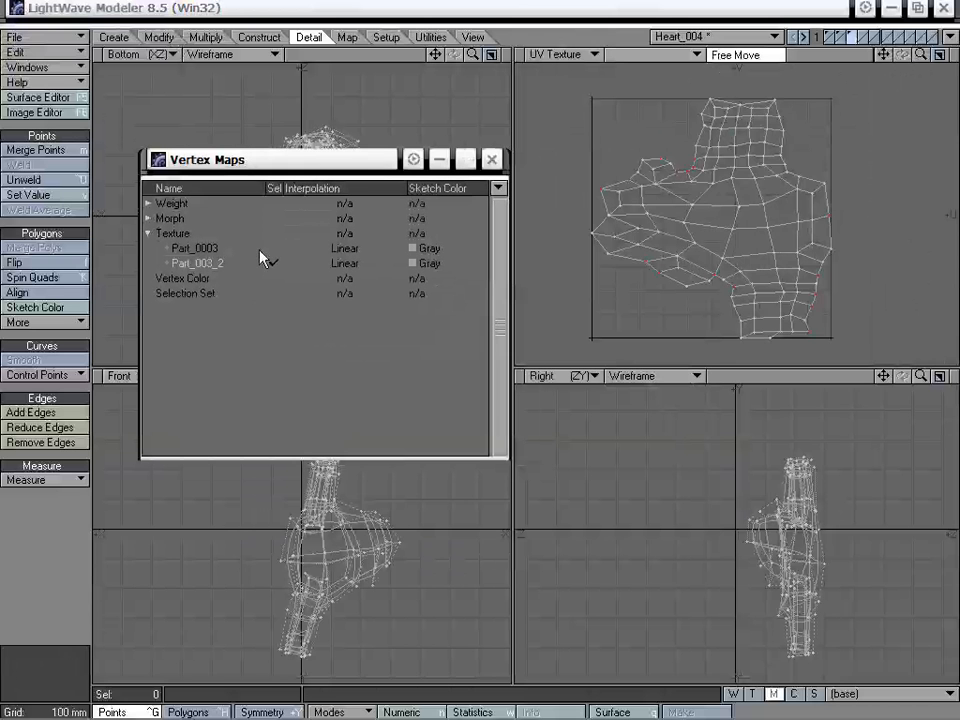
click(198, 264)
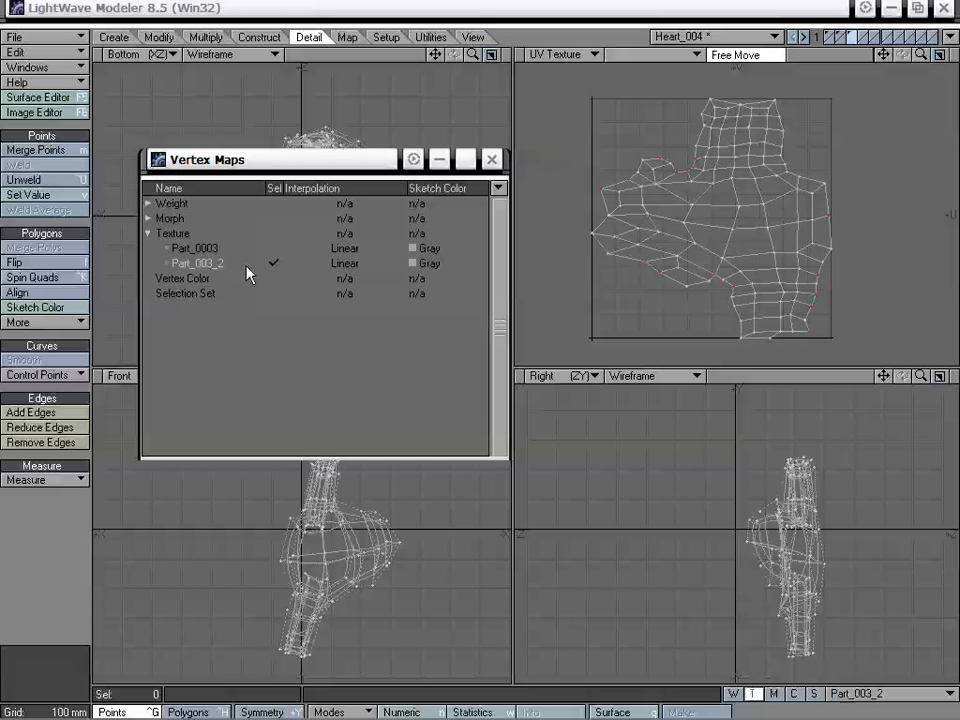
Try the Subpatch and Linear Corners interpolation on the Part_003_2 texture map.
click(355, 266)
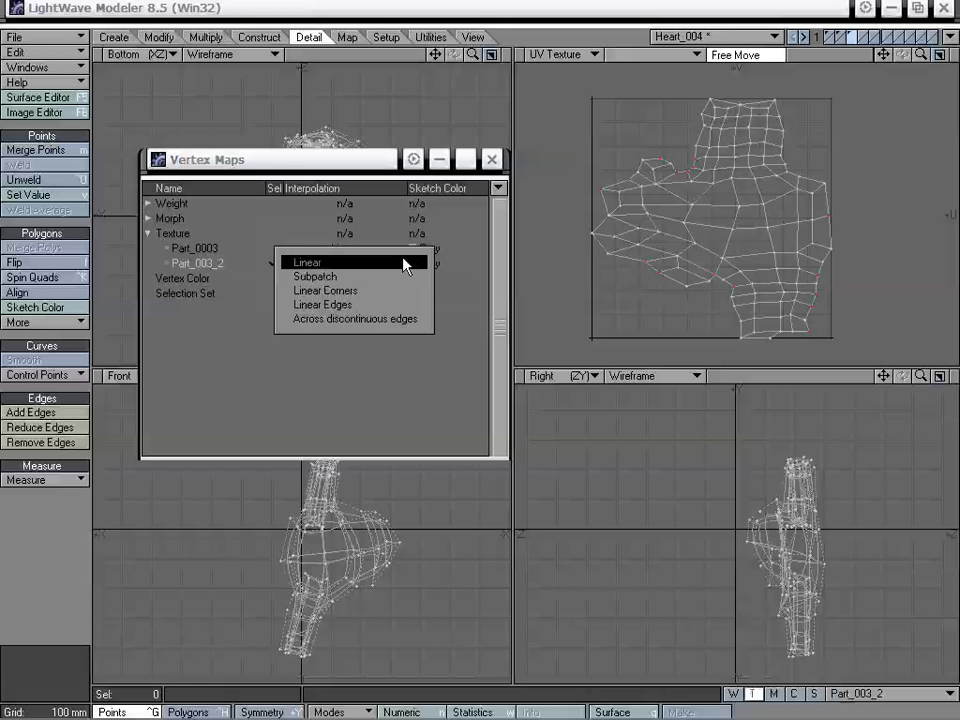
click(400, 262)
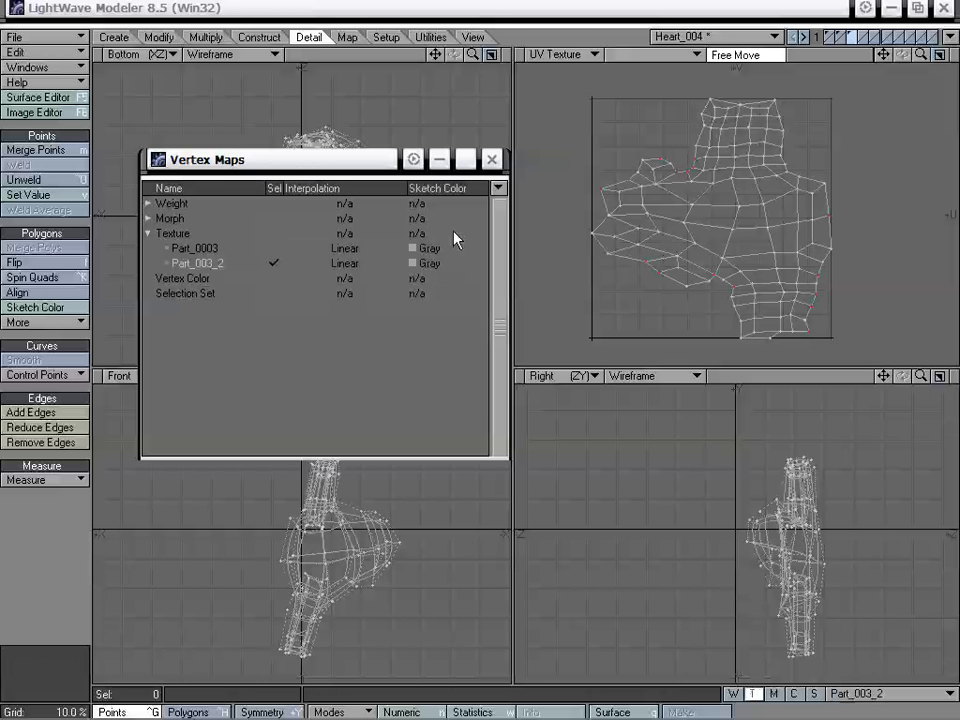
click(345, 263)
click(352, 282)
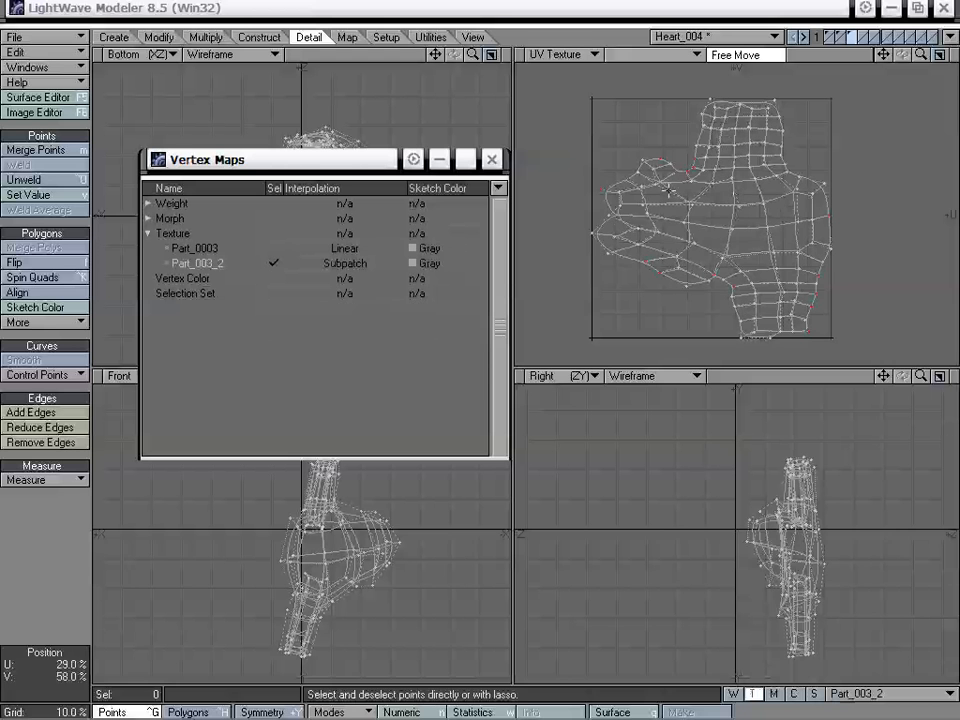
click(357, 265)
click(360, 274)
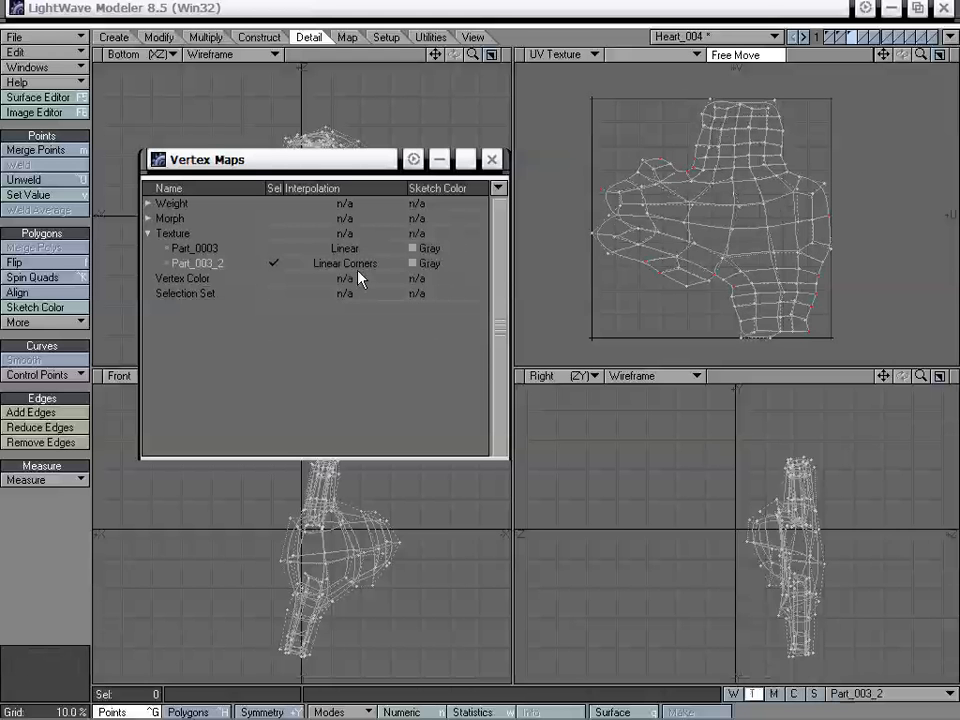
Try Linear Edges and Across discontinuous edges interpolation on Part_003_2, and return it to Linear.
click(362, 264)
click(370, 286)
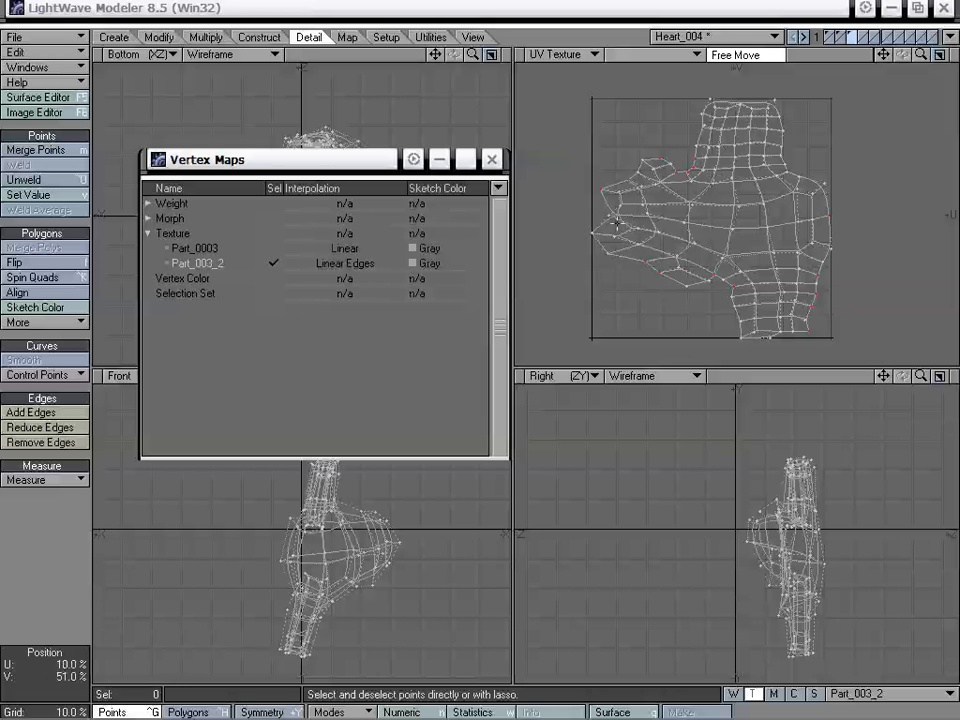
click(355, 263)
click(357, 274)
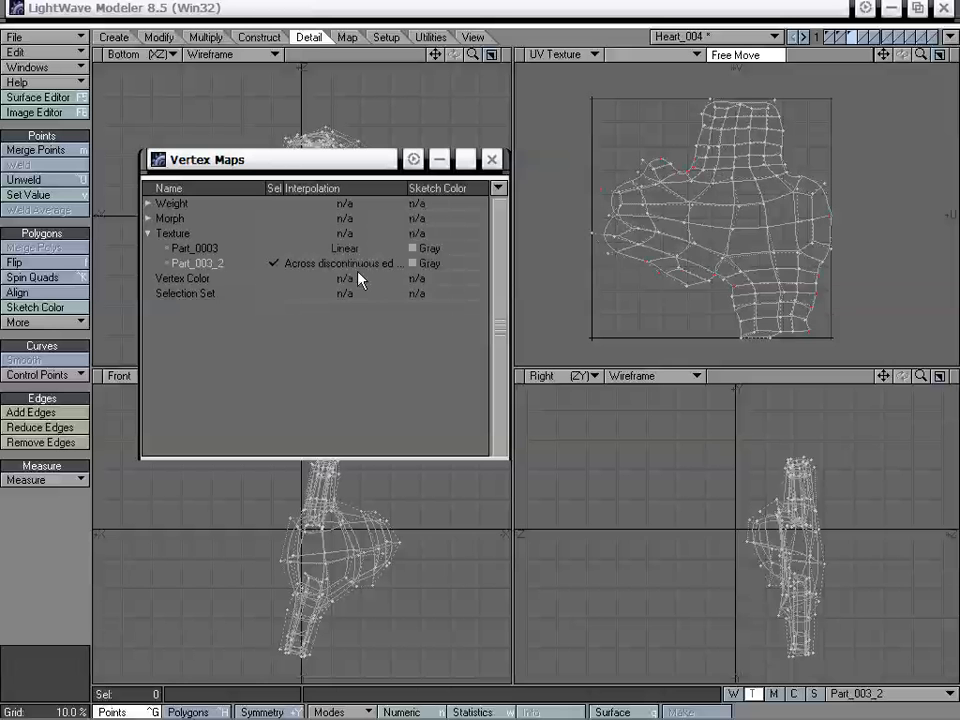
click(360, 265)
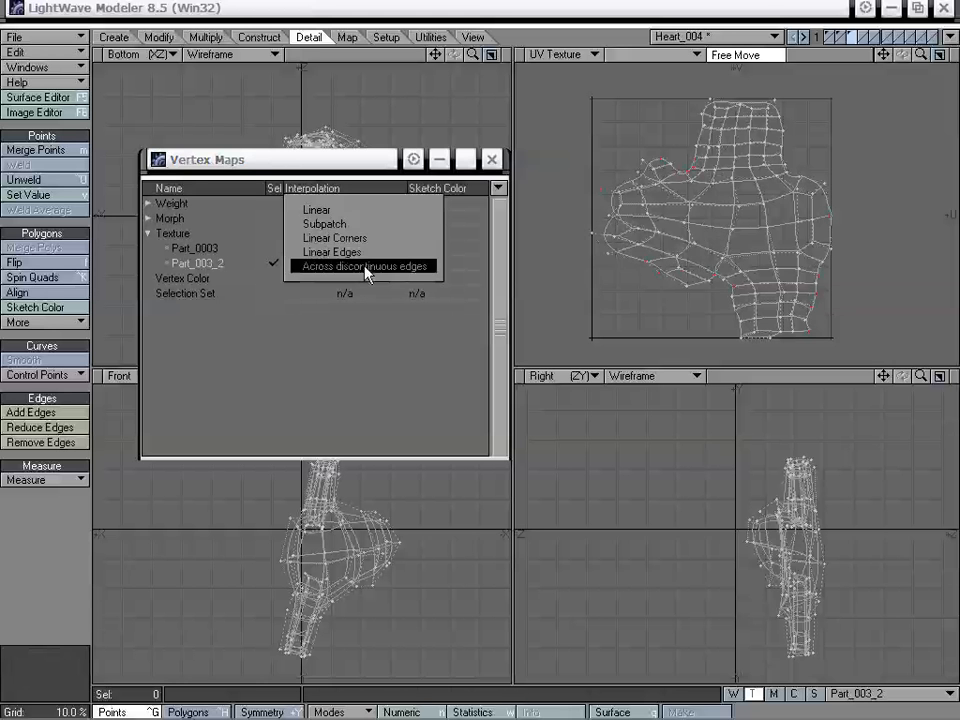
click(367, 210)
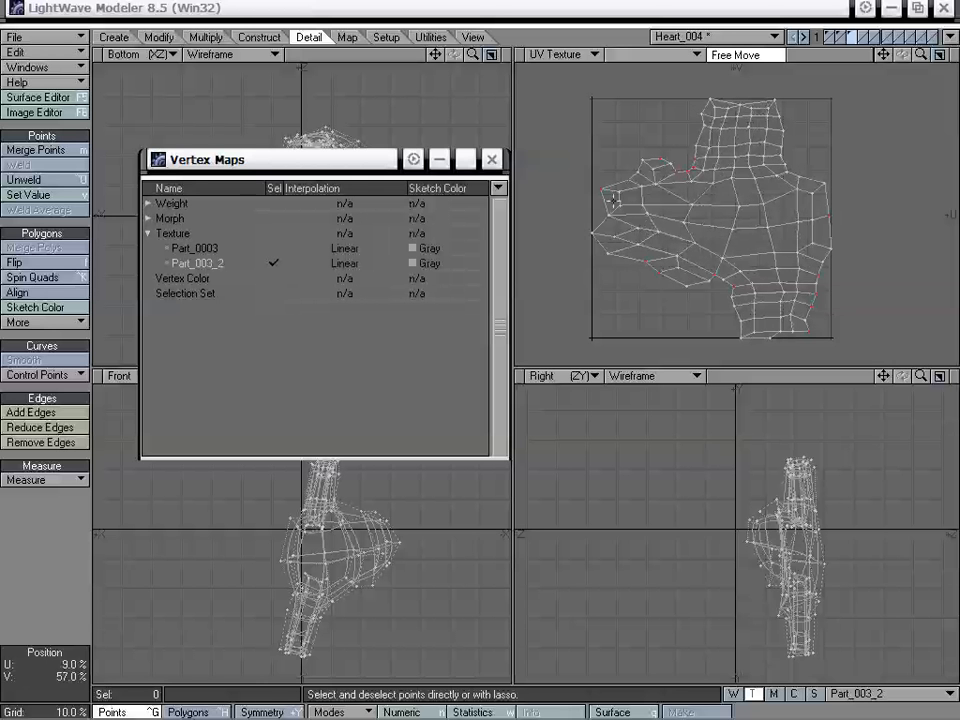
Compare Subpatch interpolation on Part_003_2 once more, restore Linear and close the Vertex Maps window.
click(344, 263)
click(352, 277)
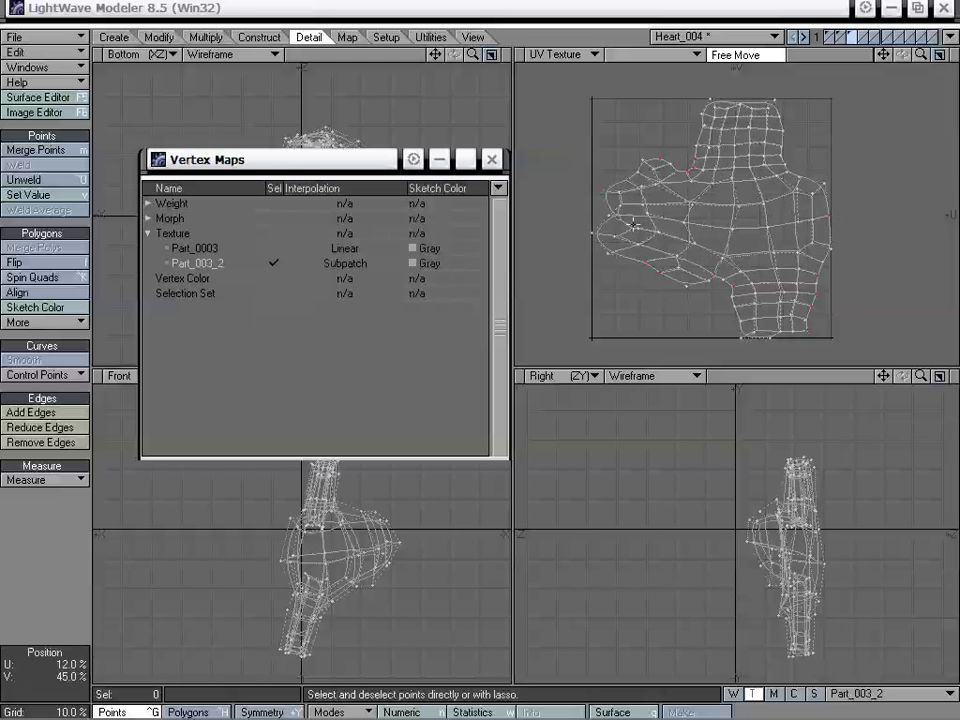
click(360, 262)
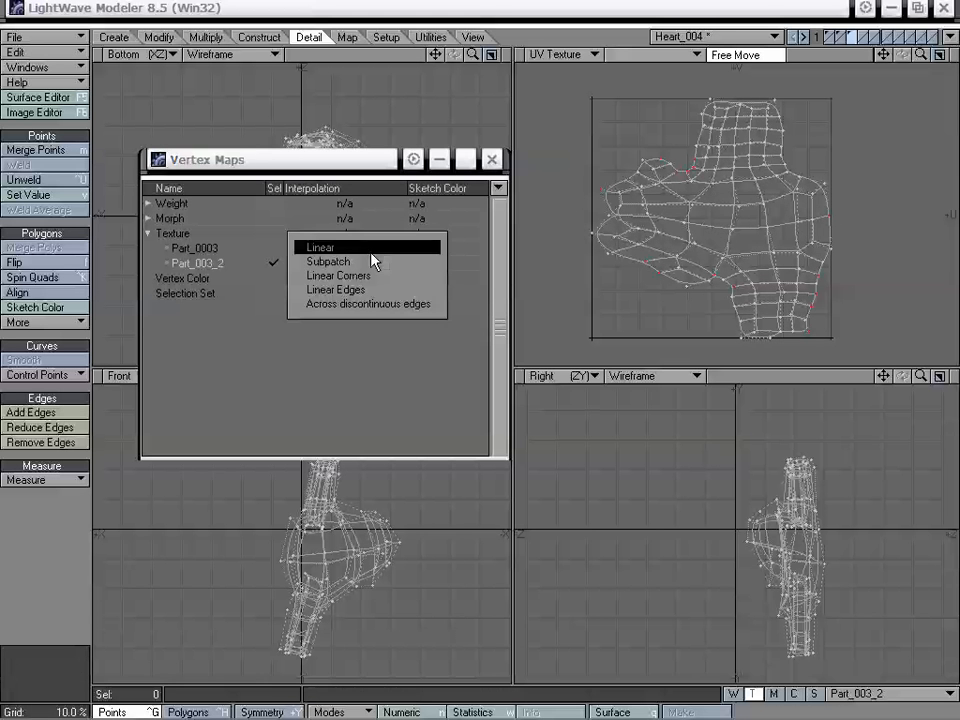
click(345, 247)
click(493, 162)
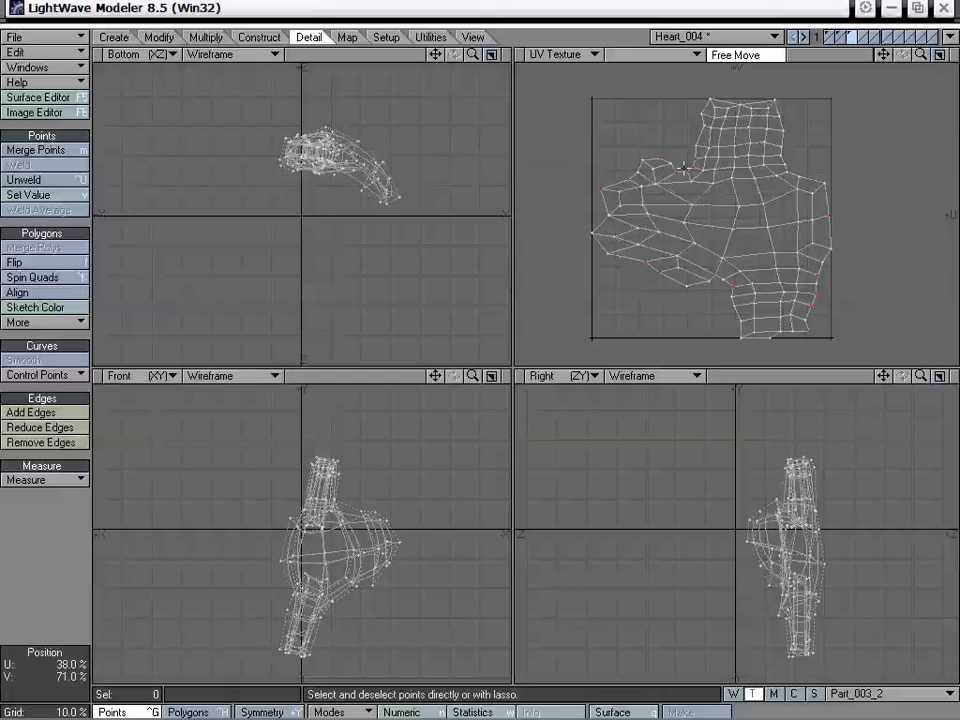
Return to the Perspective view, show the first three layers together and inspect the complete heart from several sides.
click(839, 35)
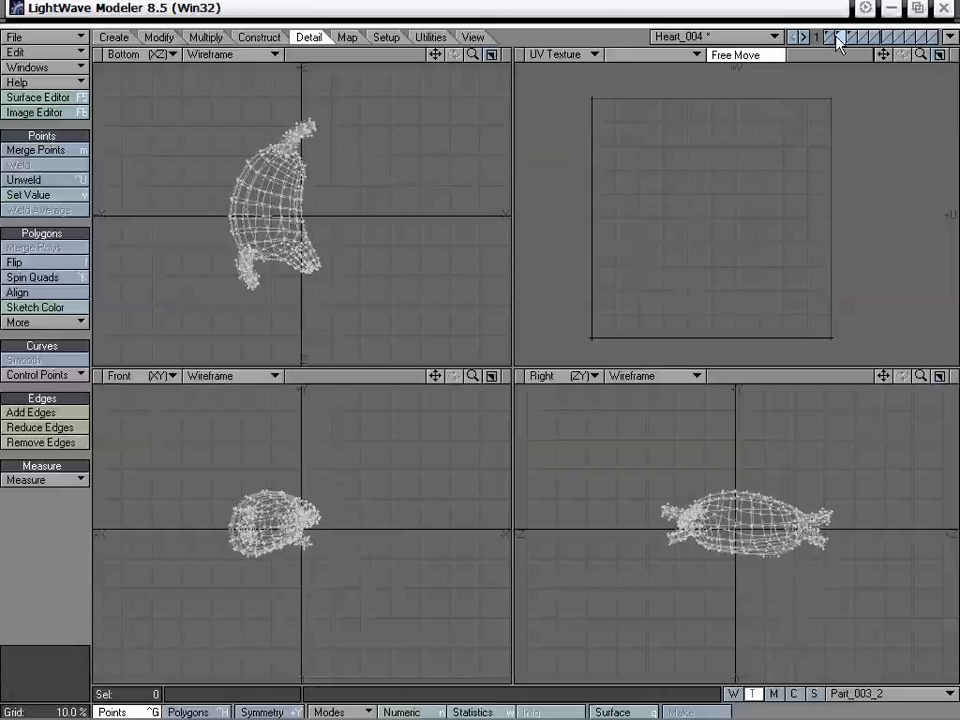
click(831, 35)
click(560, 54)
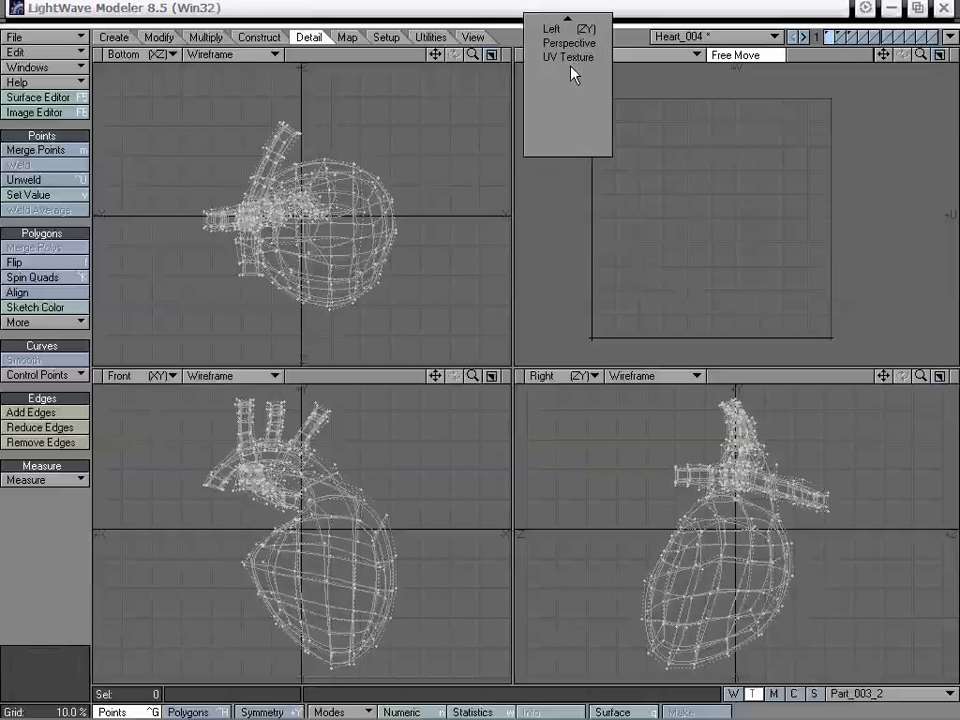
click(577, 46)
shift+click(840, 36)
shift+click(851, 36)
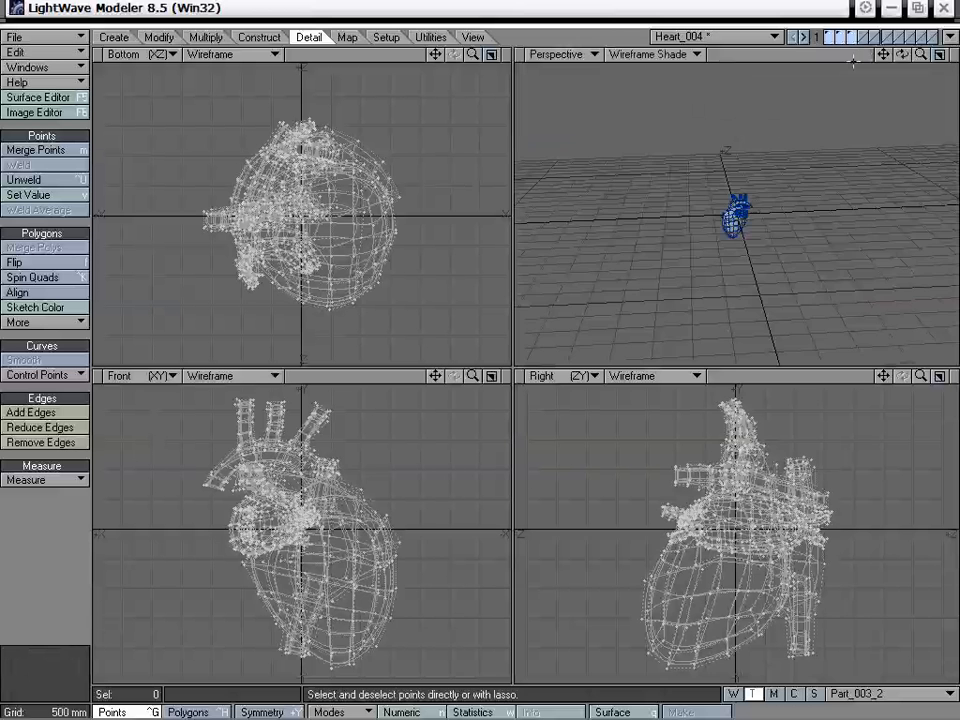
key(a)
alt+drag(809, 203, 730, 293)
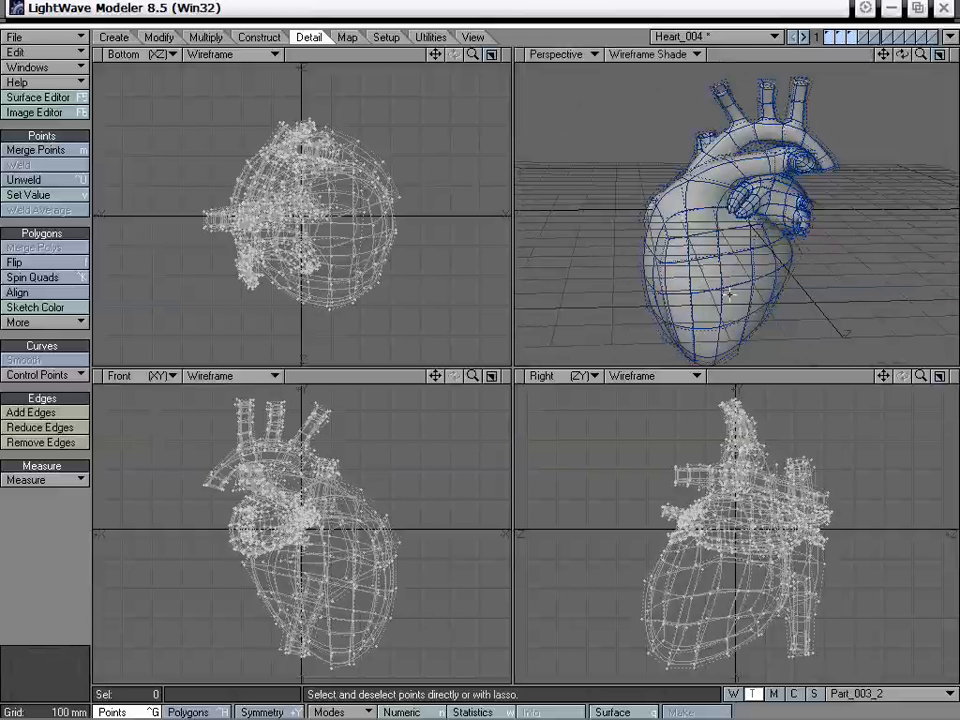
alt+drag(635, 182, 711, 217)
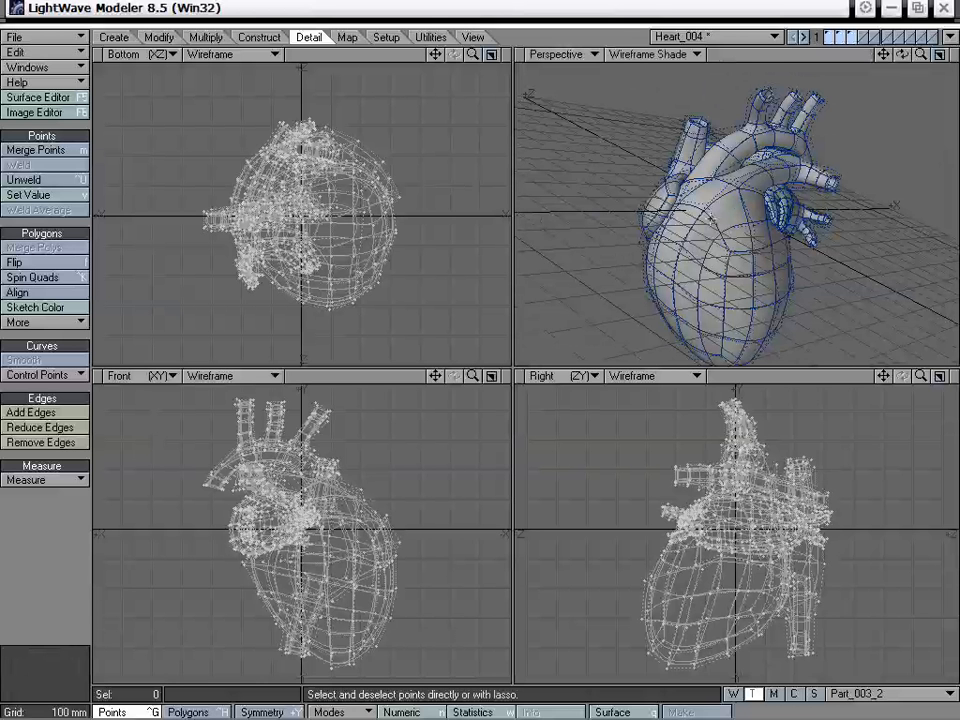
alt+drag(710, 215, 762, 256)
Show only the first layer, subdivide the main heart body and try the Drag tool on it.
click(829, 33)
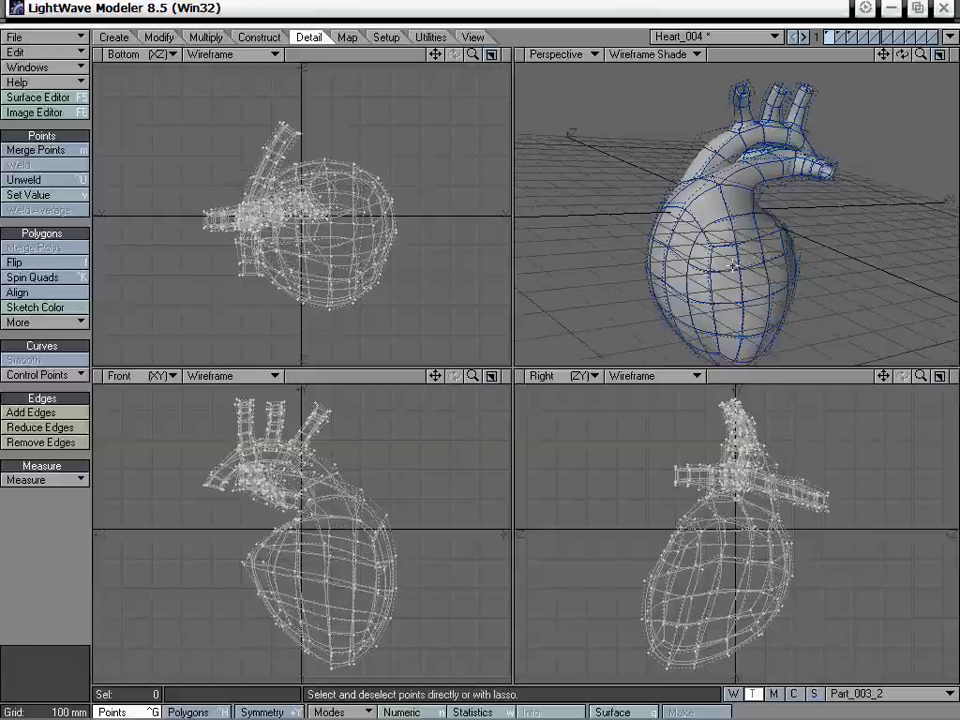
key(shift+d)
click(638, 282)
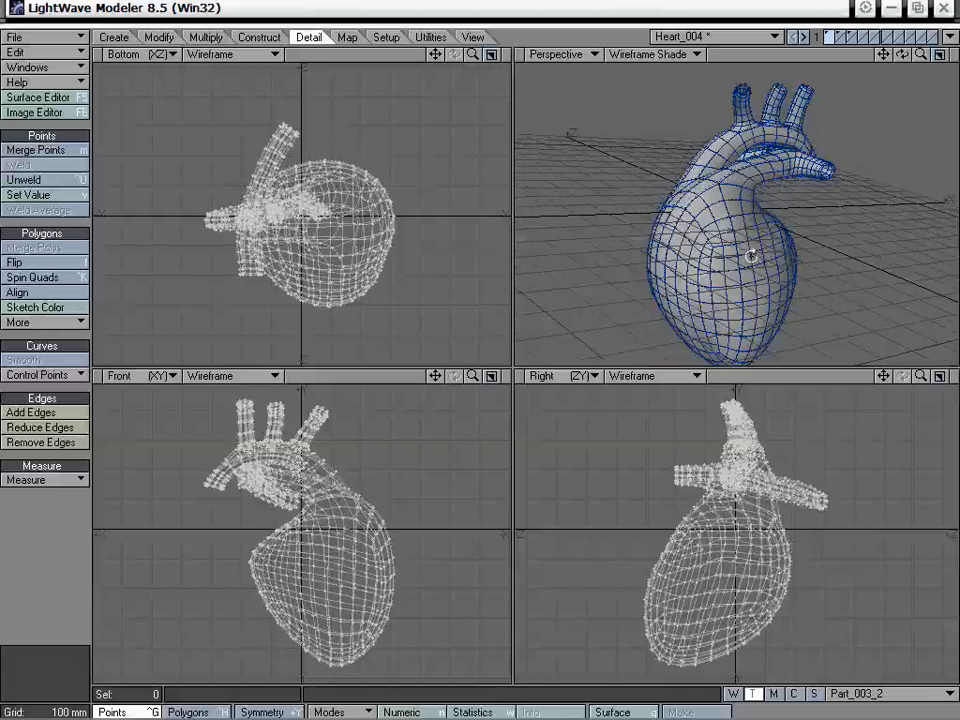
alt+drag(750, 253, 753, 170)
key(ctrl+t)
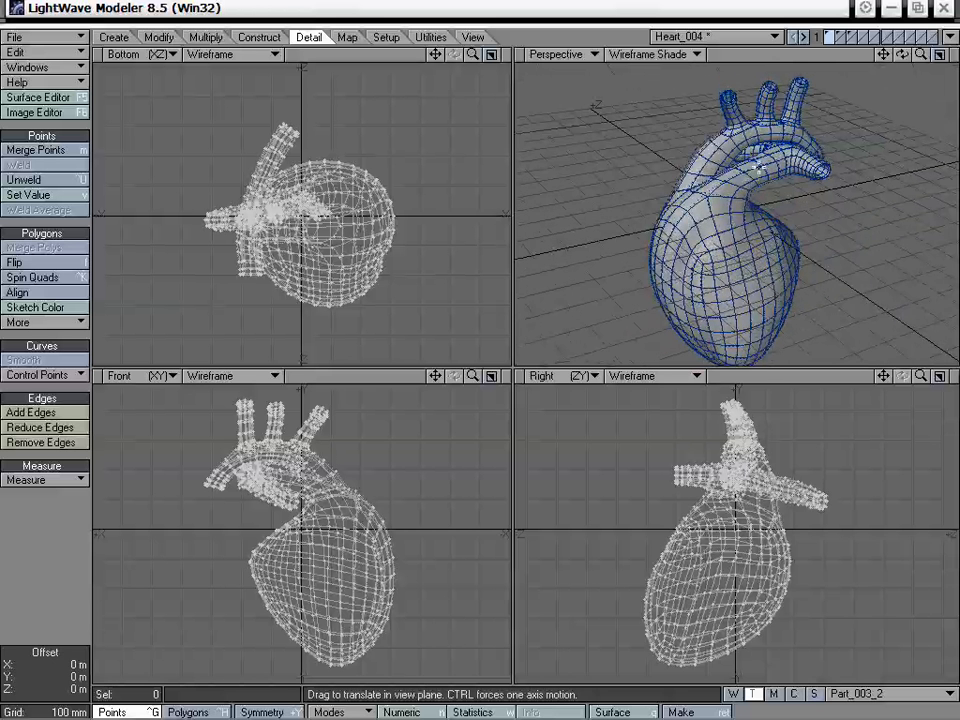
alt+drag(758, 163, 794, 170)
drag(728, 151, 648, 132)
key(space)
Show the second and third layers together with the subdivided heart body and inspect the whole model from several sides.
shift+click(841, 35)
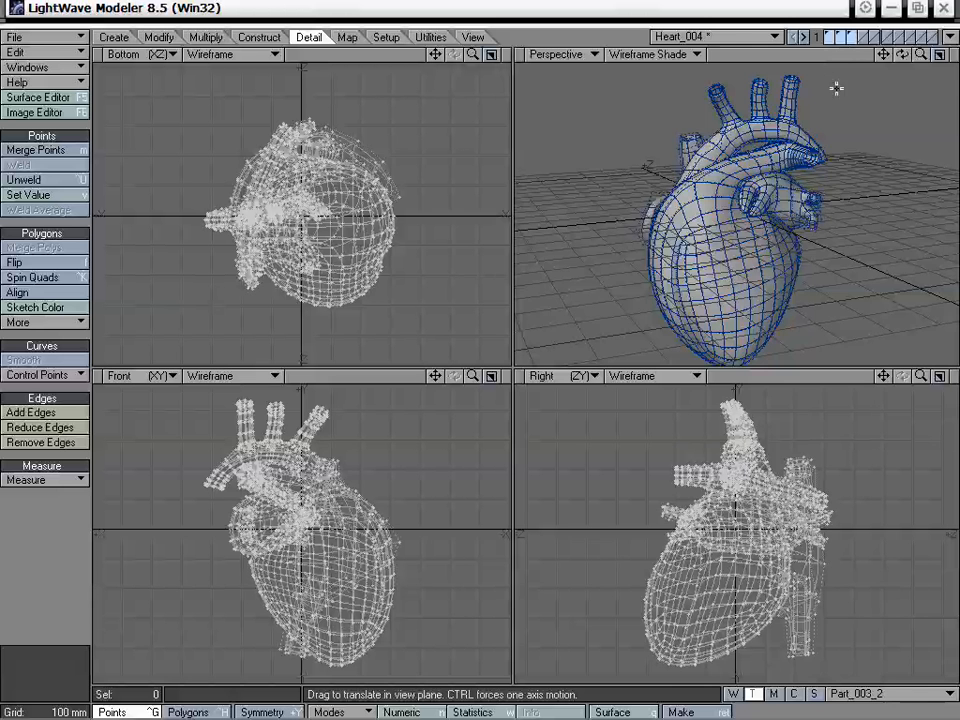
alt+drag(836, 88, 717, 192)
click(727, 191)
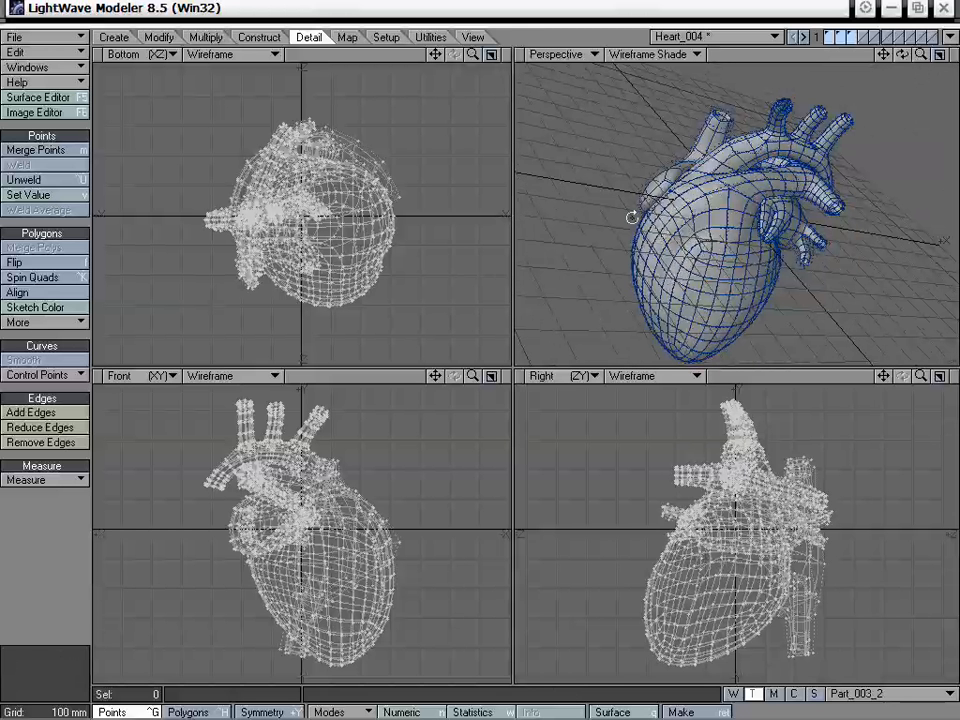
alt+drag(632, 214, 538, 235)
ctrl+alt+drag(900, 104, 703, 220)
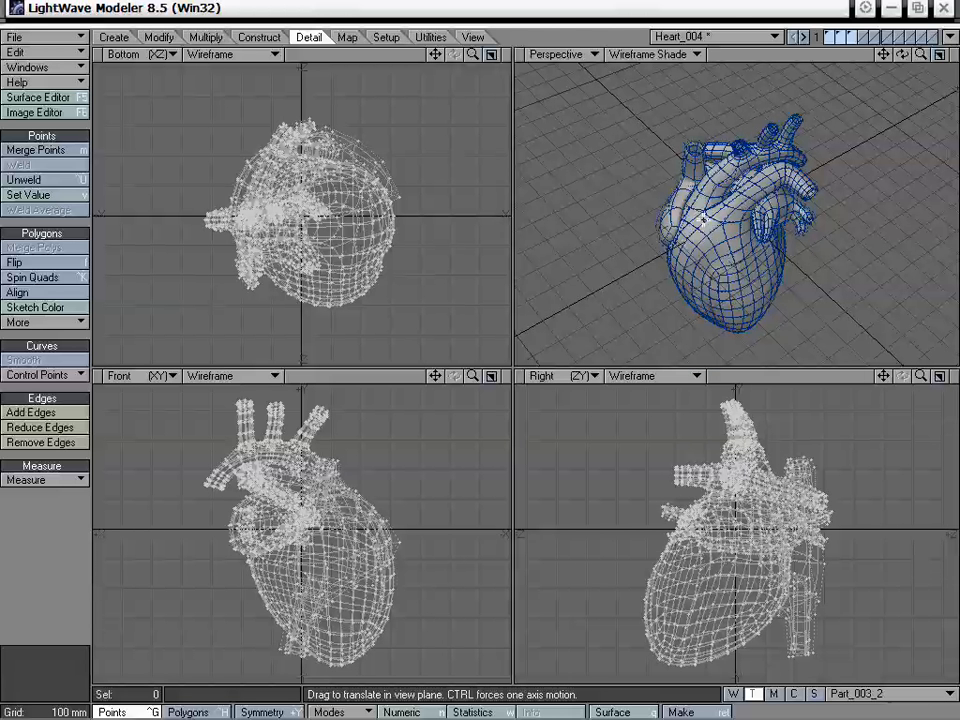